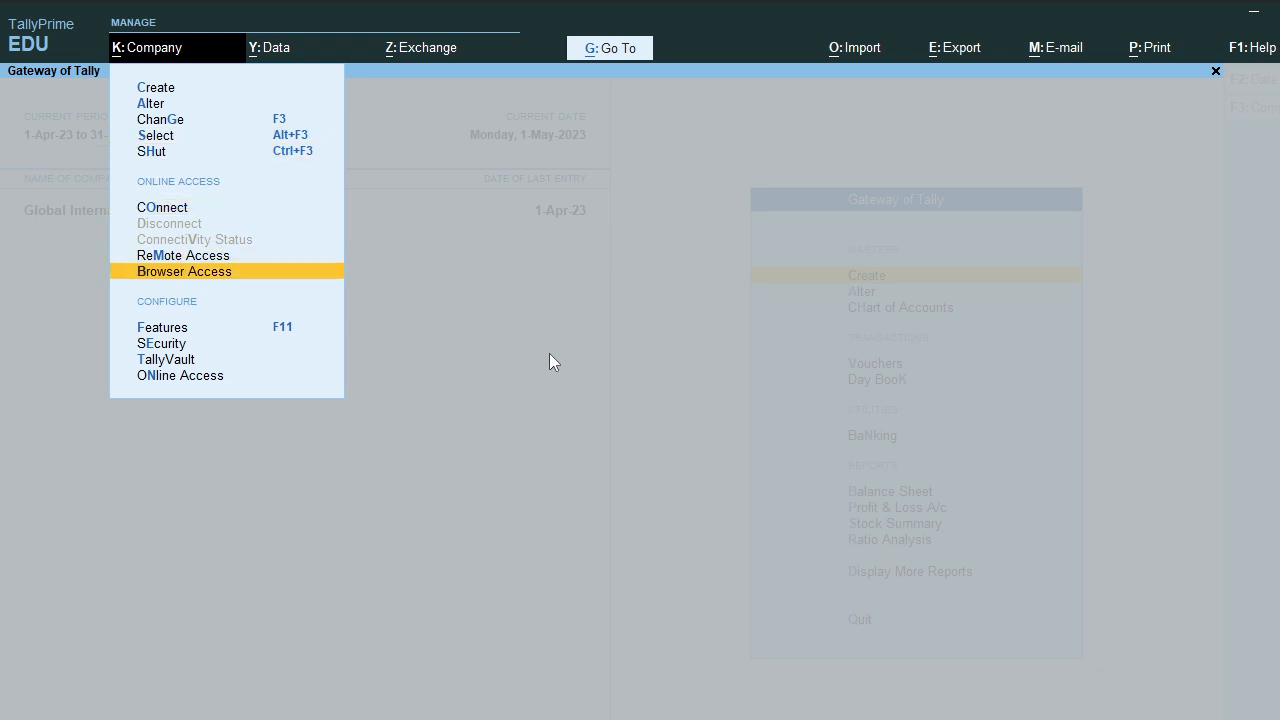
Step: Open the company's GST Details from the F11 company features screen
key("Return")
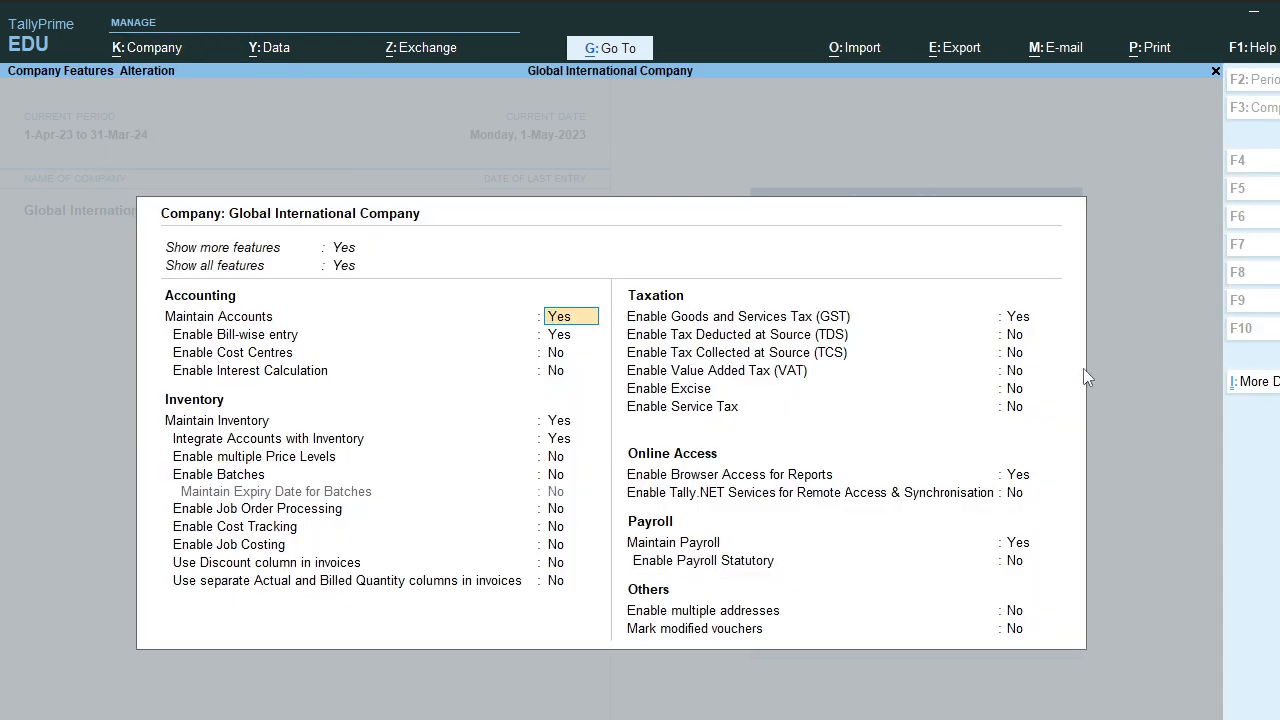
left_click(1018, 317)
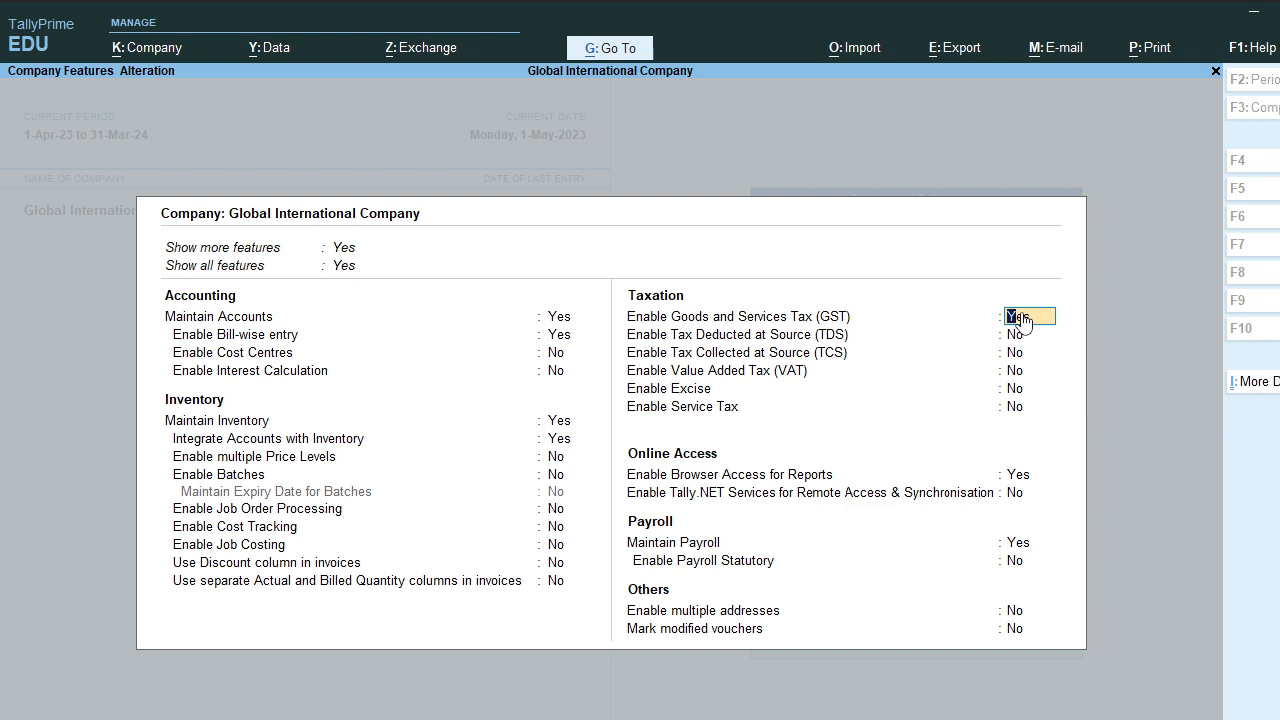
key("Return")
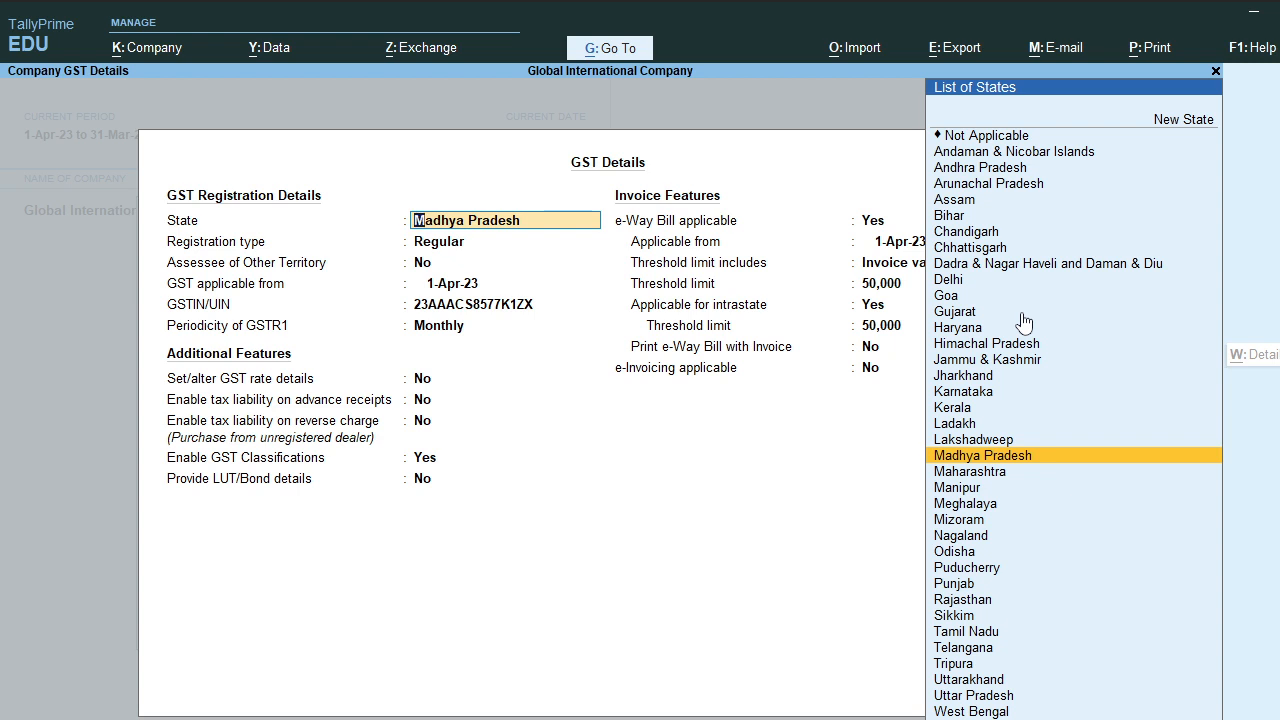
Step: Accept state Madhya Pradesh, Regular registration, GST from 1-Apr-23 and the existing GSTIN
key("Return")
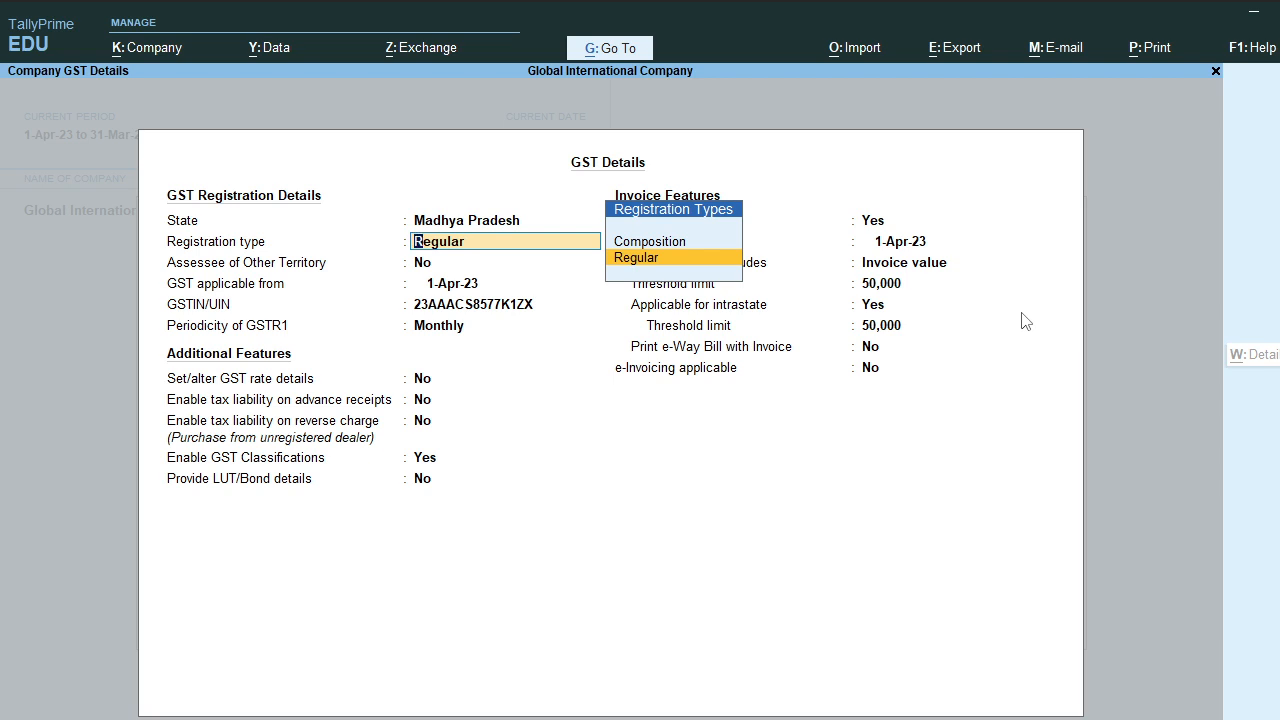
key("Return")
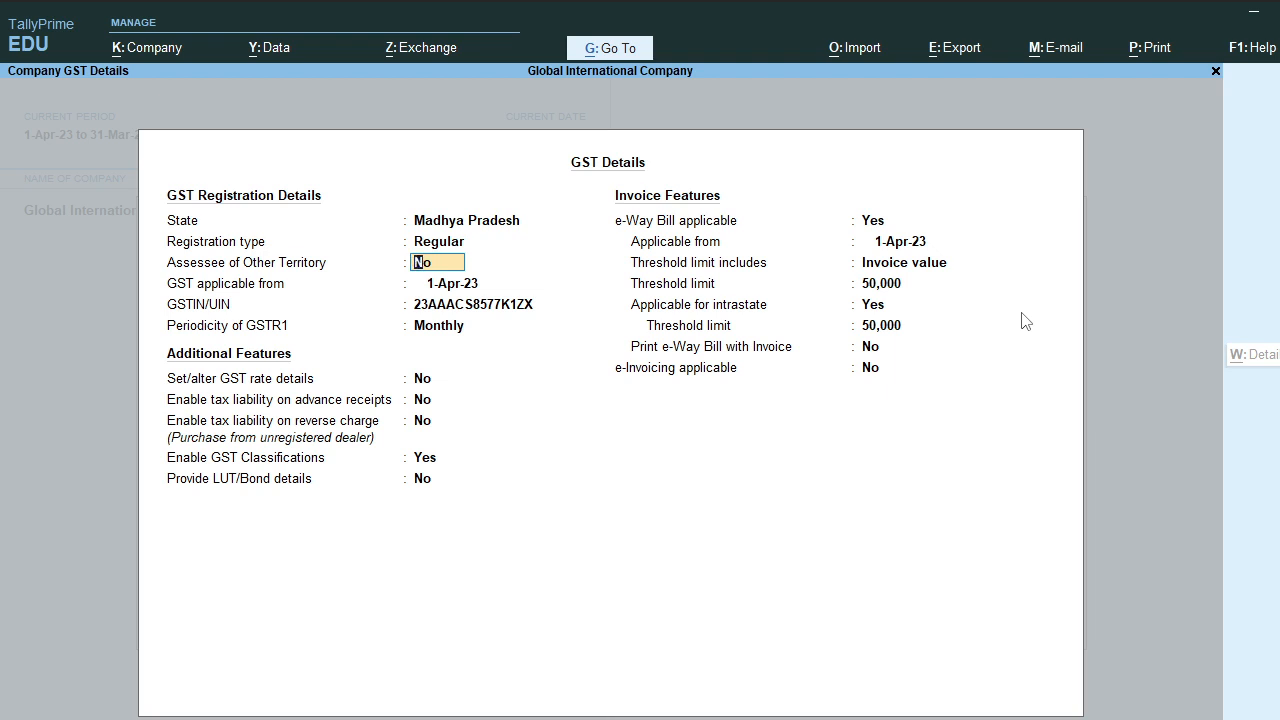
key("Return")
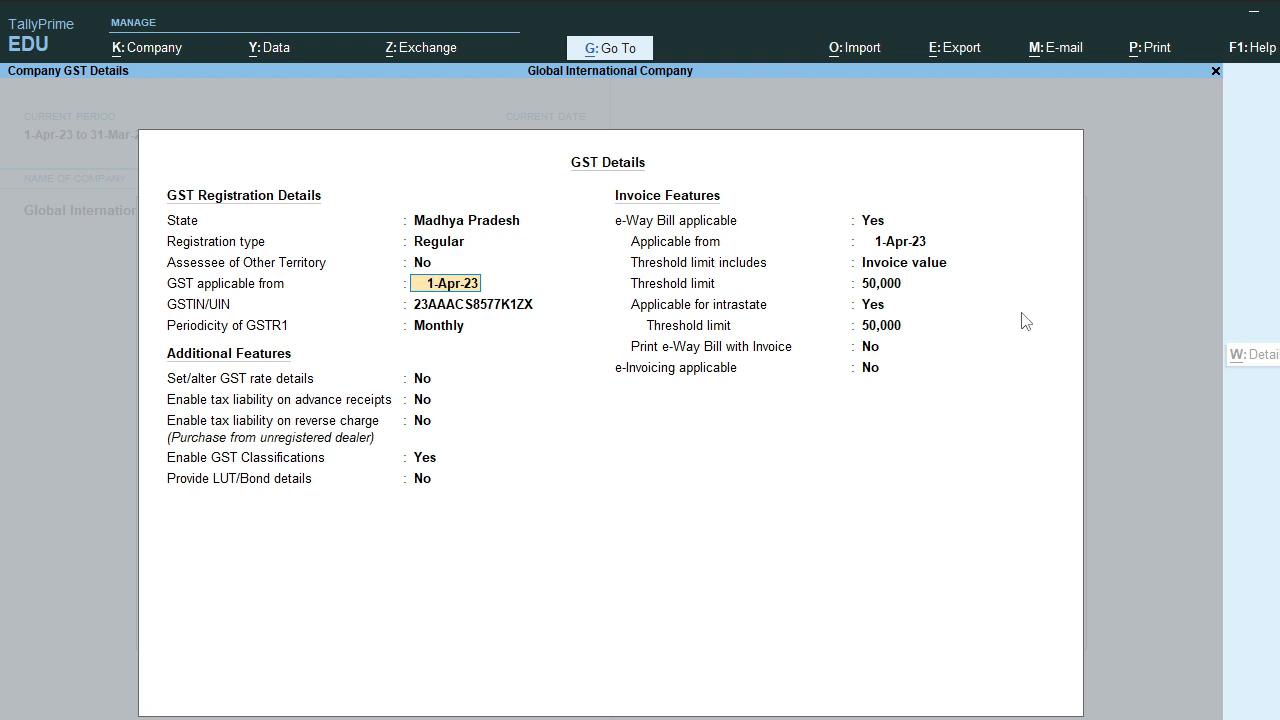
key("Return")
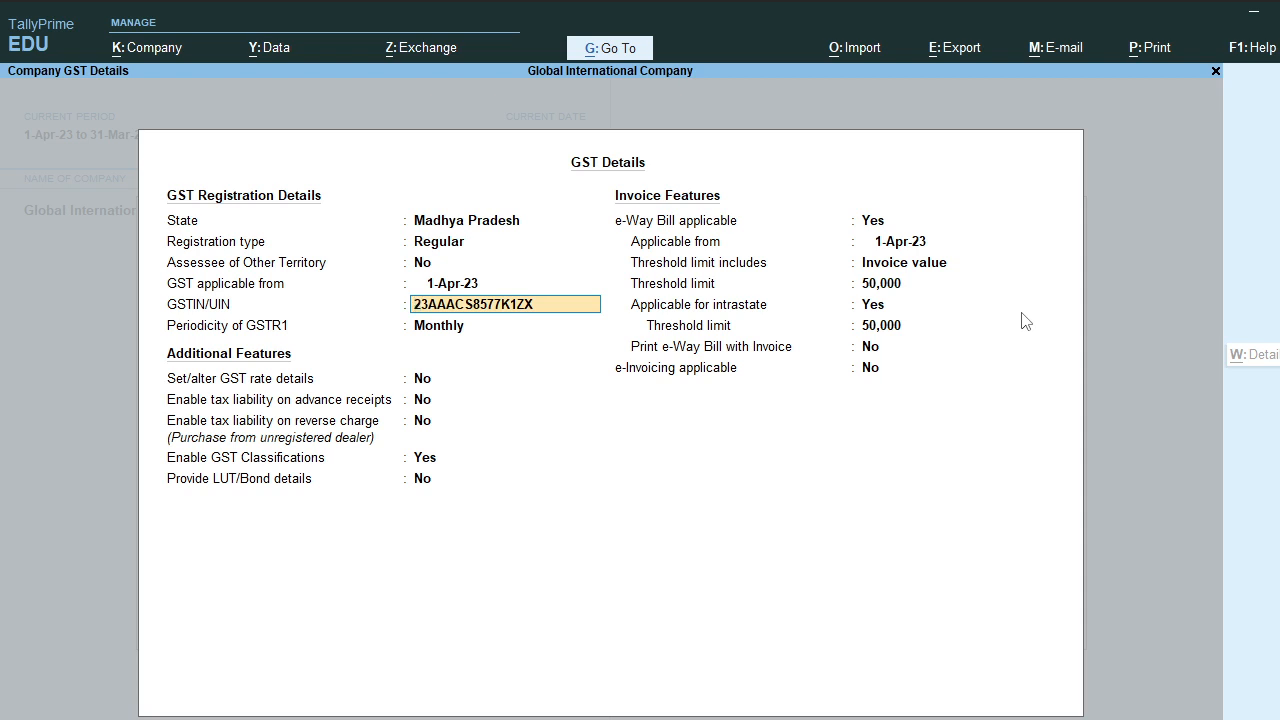
key("Return")
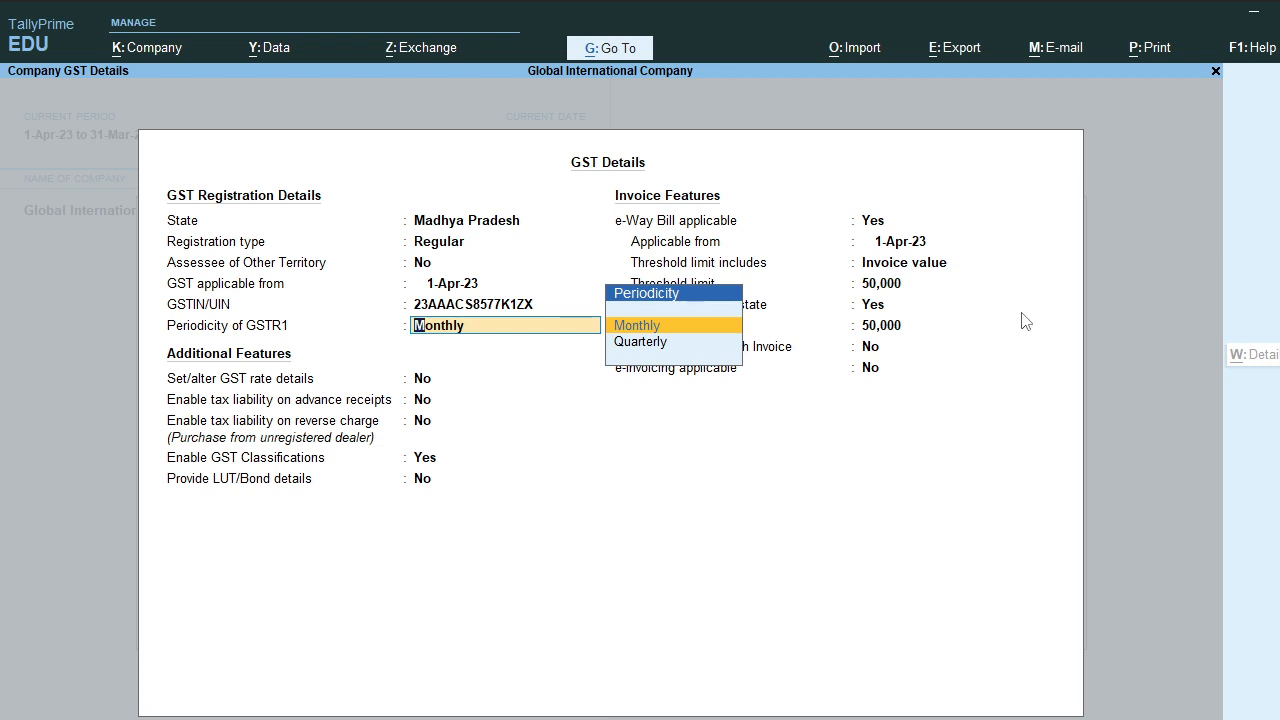
Step: Keep GSTR-1 Monthly, rate details No, GST Classifications on and LUT/Bond off
key("Return")
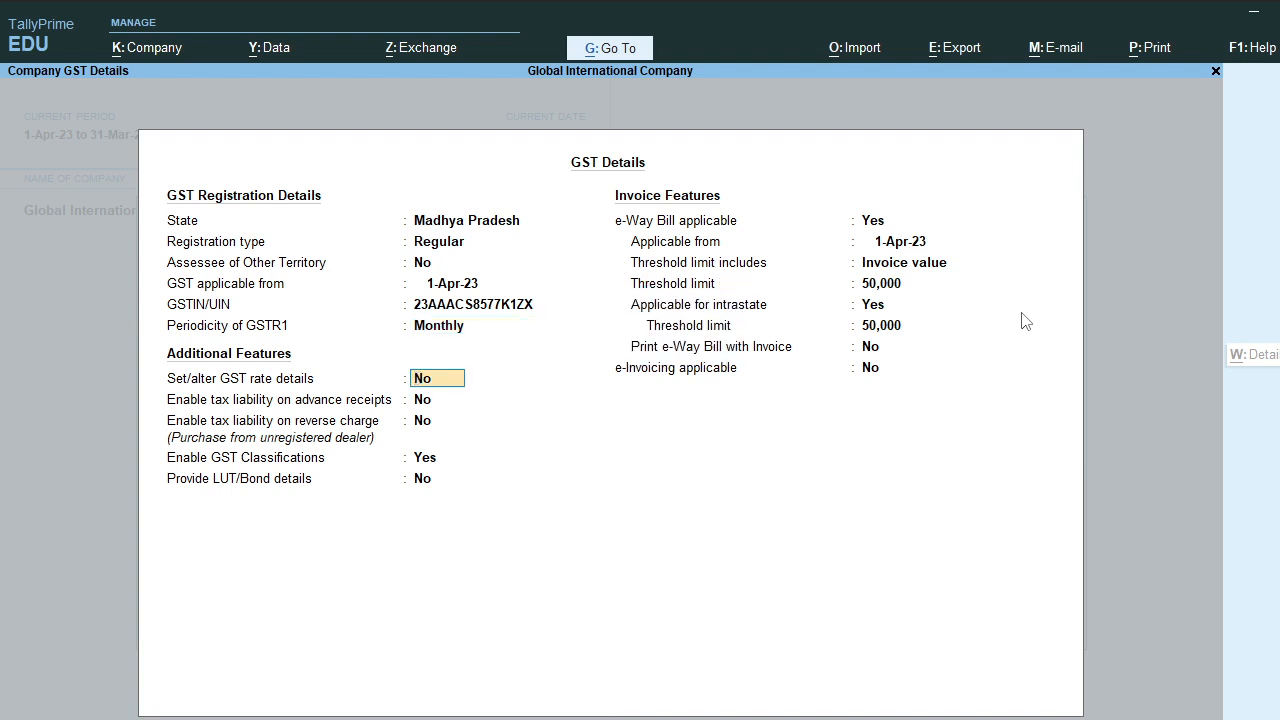
key("Return")
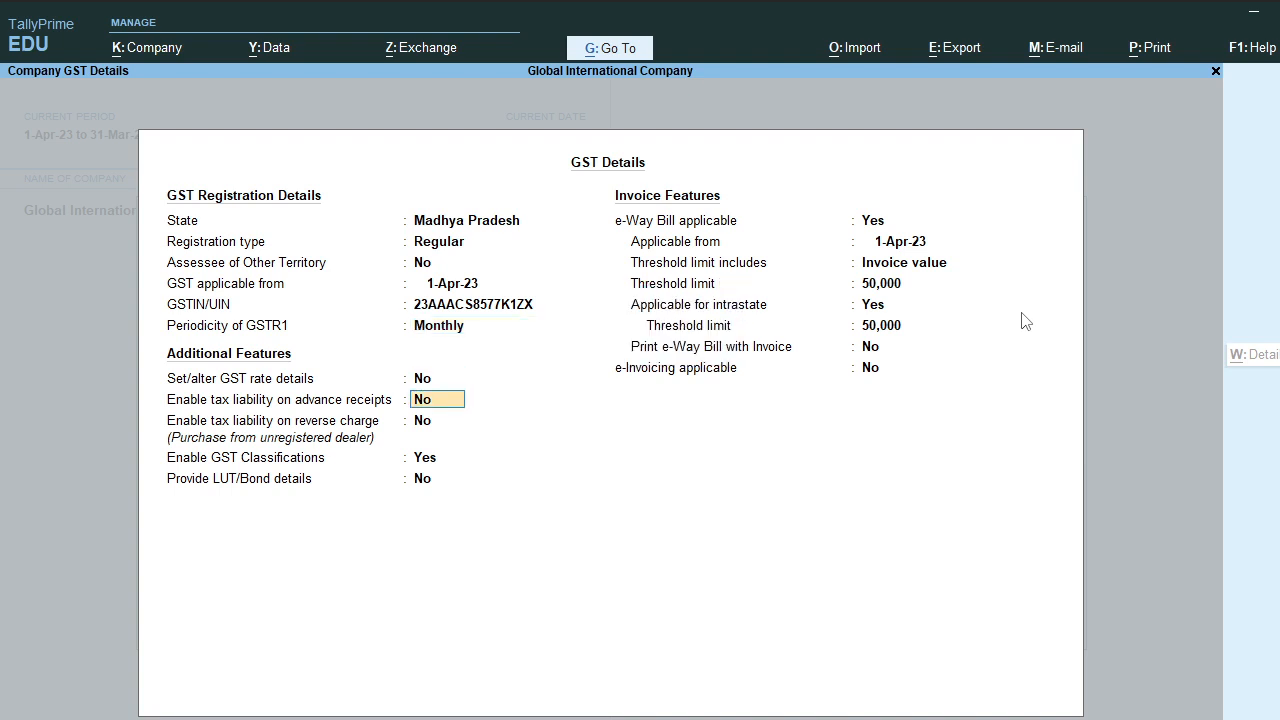
key("Return")
key("Return")
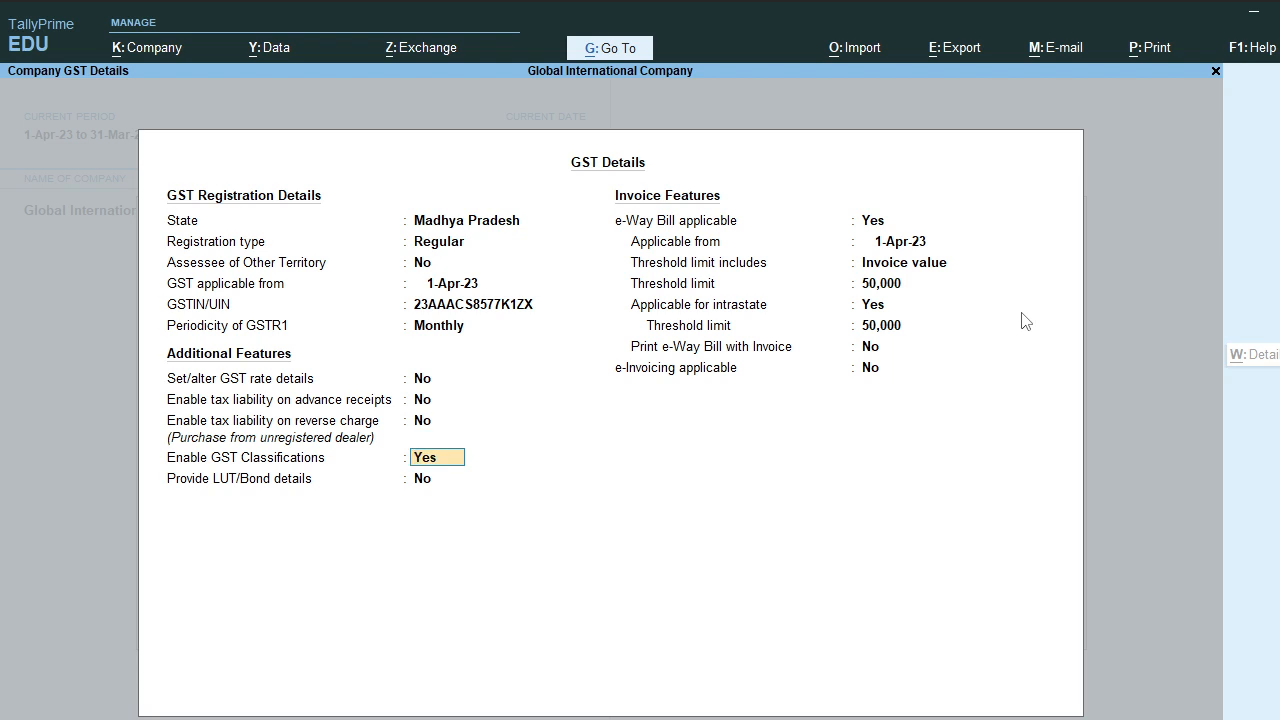
key("Return")
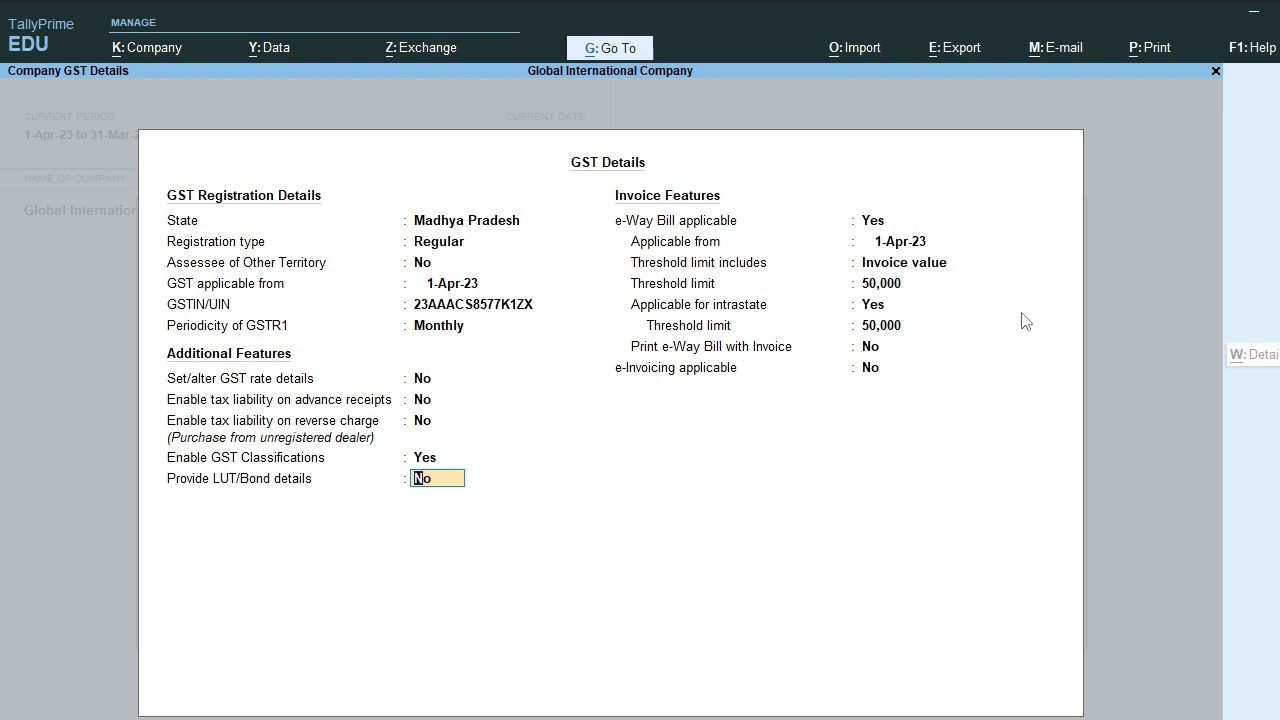
key("Return")
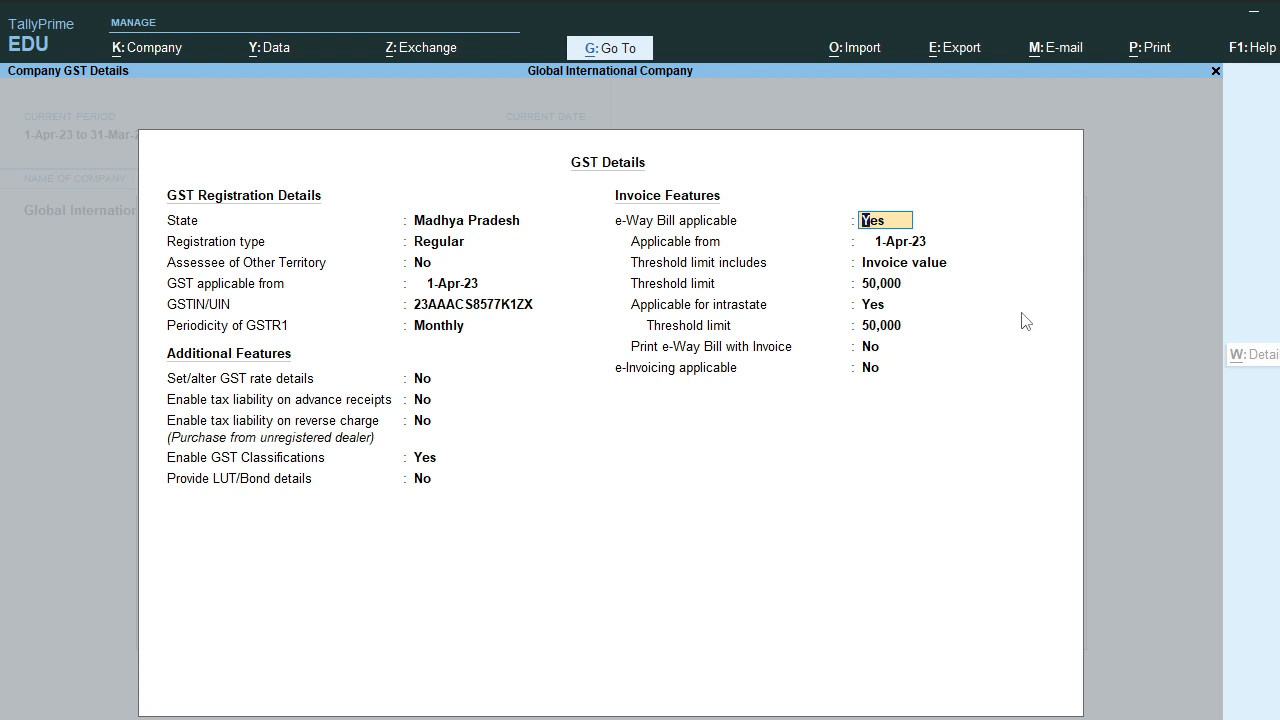
Step: Accept e-Way Bill from 1-Apr-23 on invoice value with 50,000 limits, no printing, e-Invoicing off
key("Return")
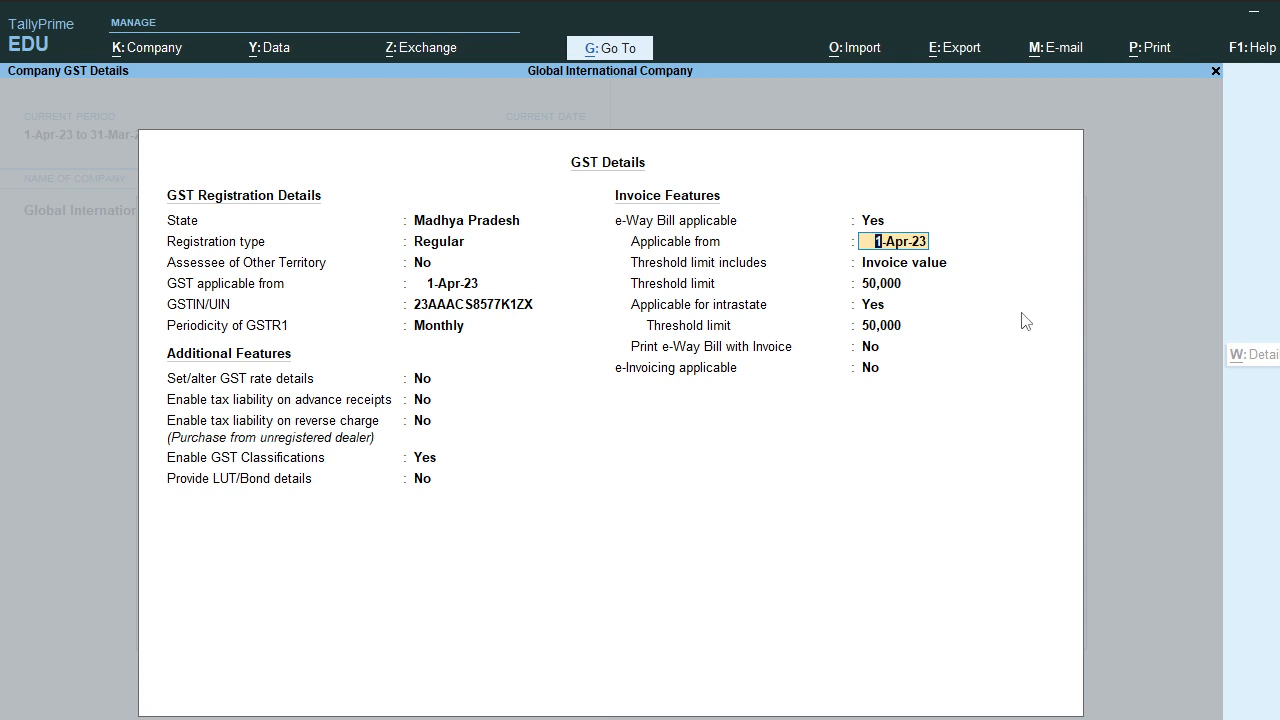
key("Return")
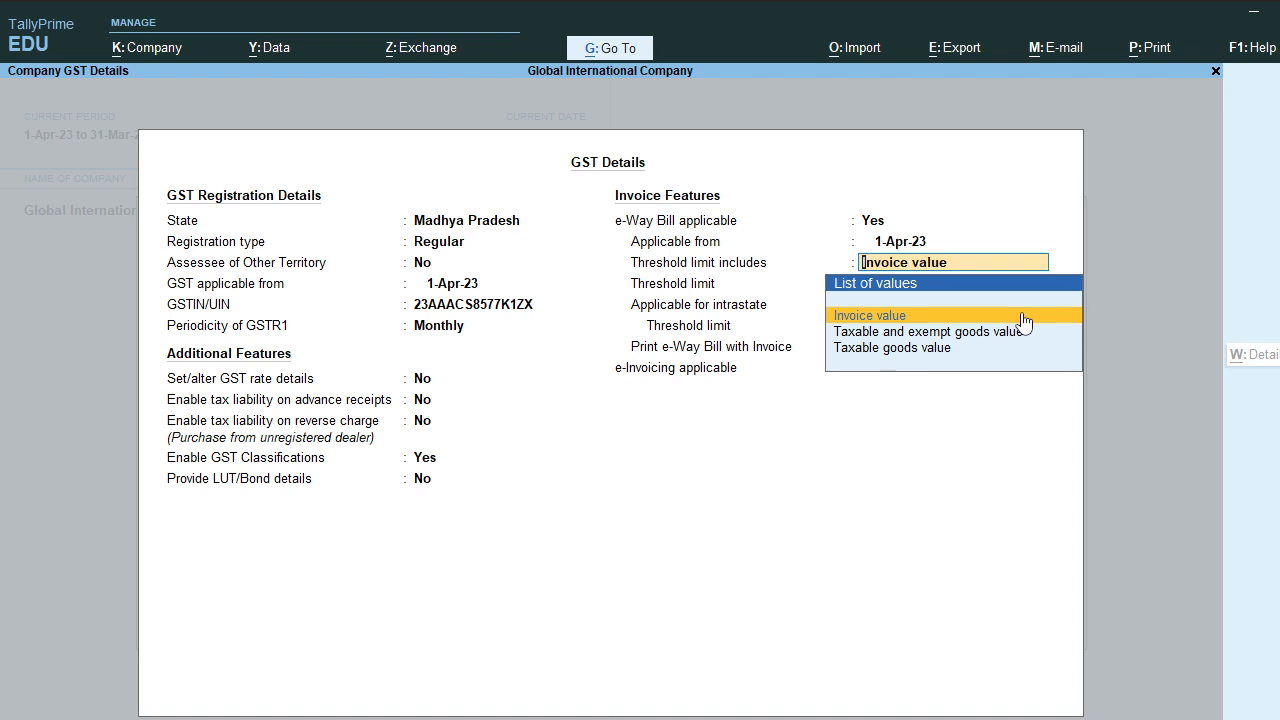
key("Return")
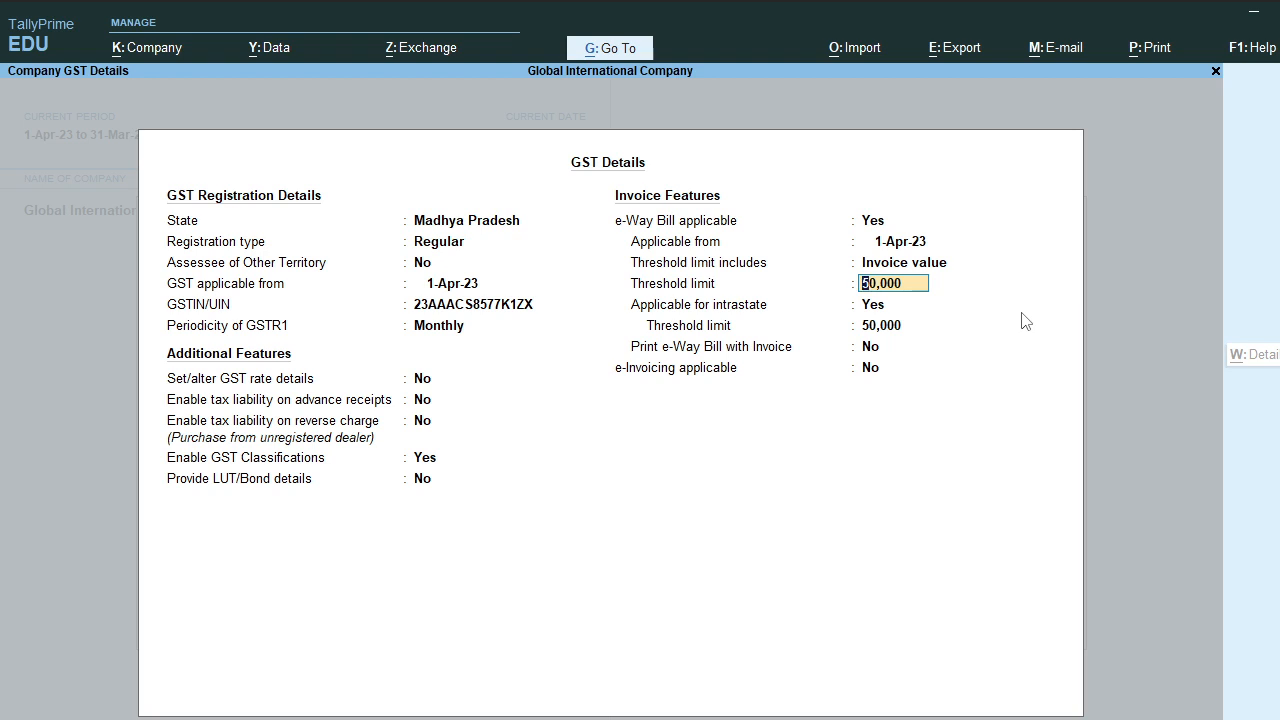
key("Return")
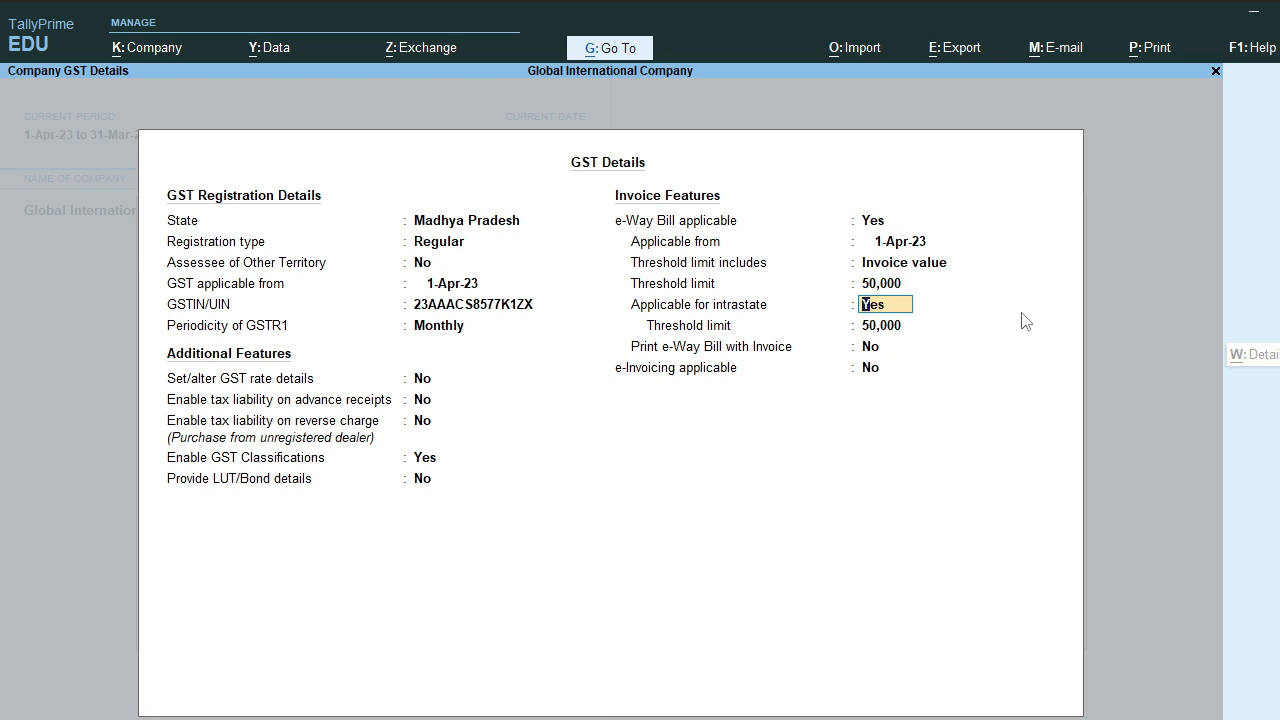
key("Return")
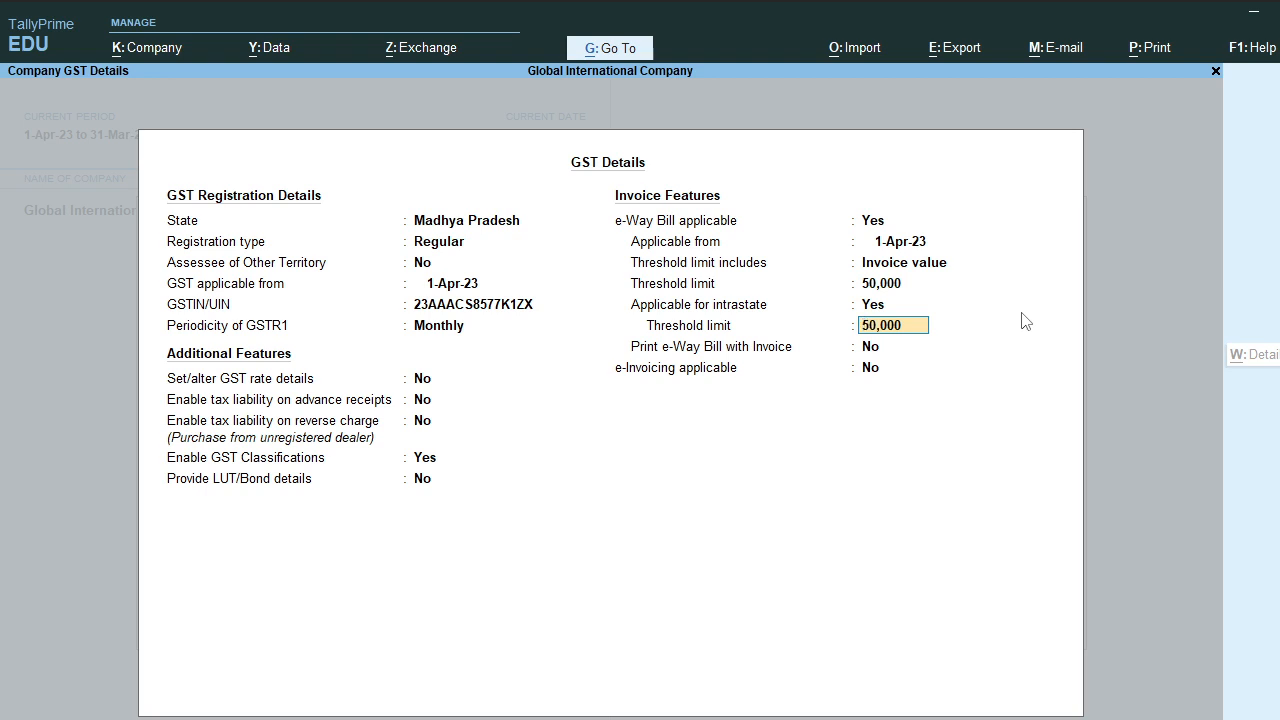
key("Return")
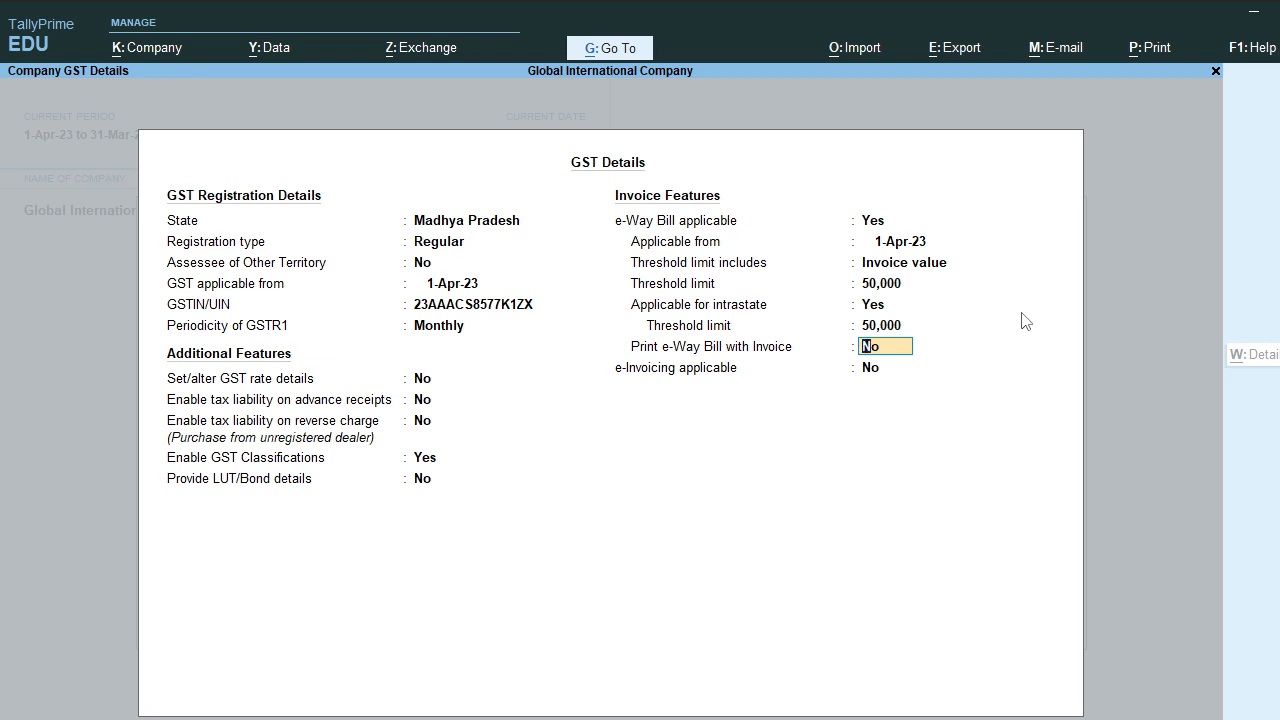
key("Return")
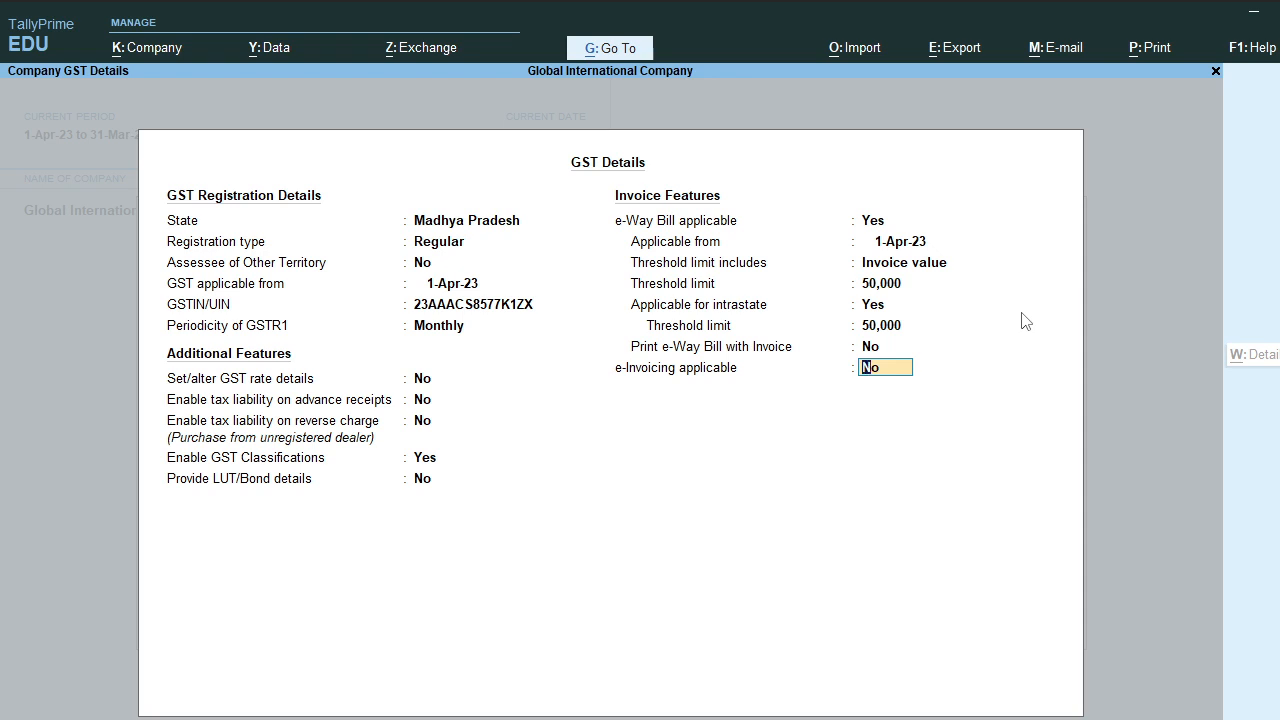
key("Return")
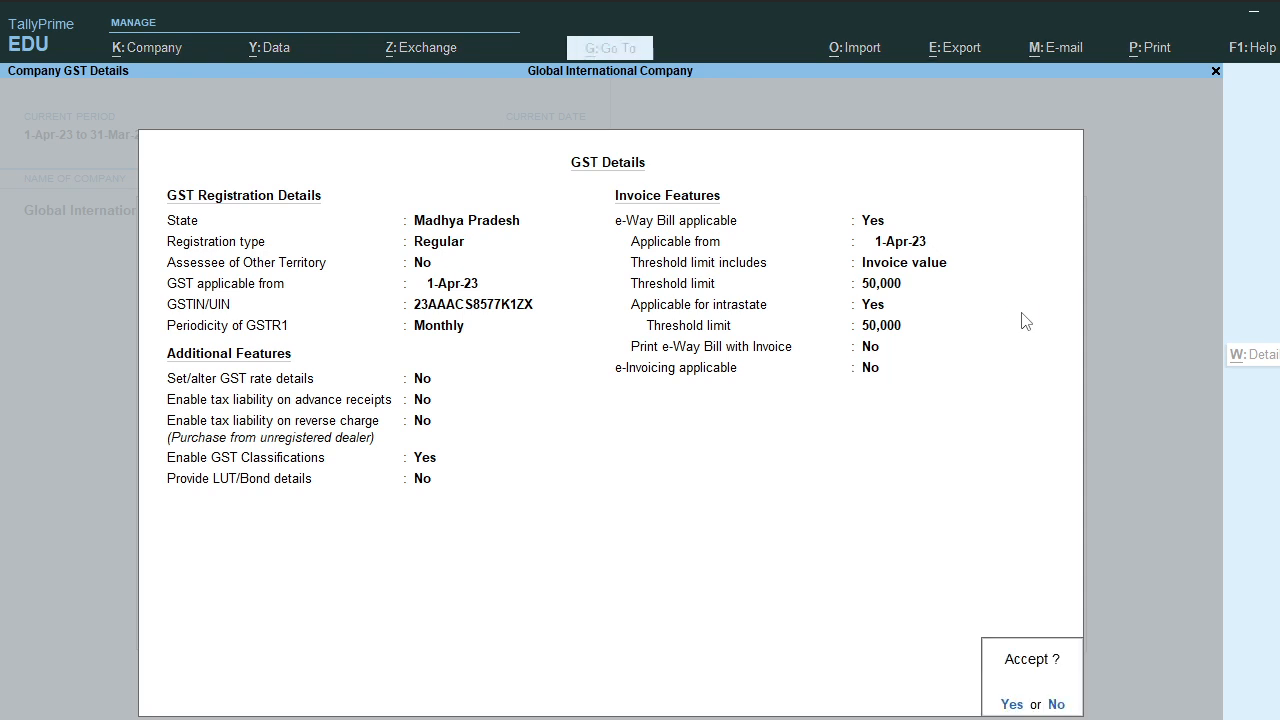
Step: Accept the GST details and Company Features, returning to the Gateway of Tally
key("Return")
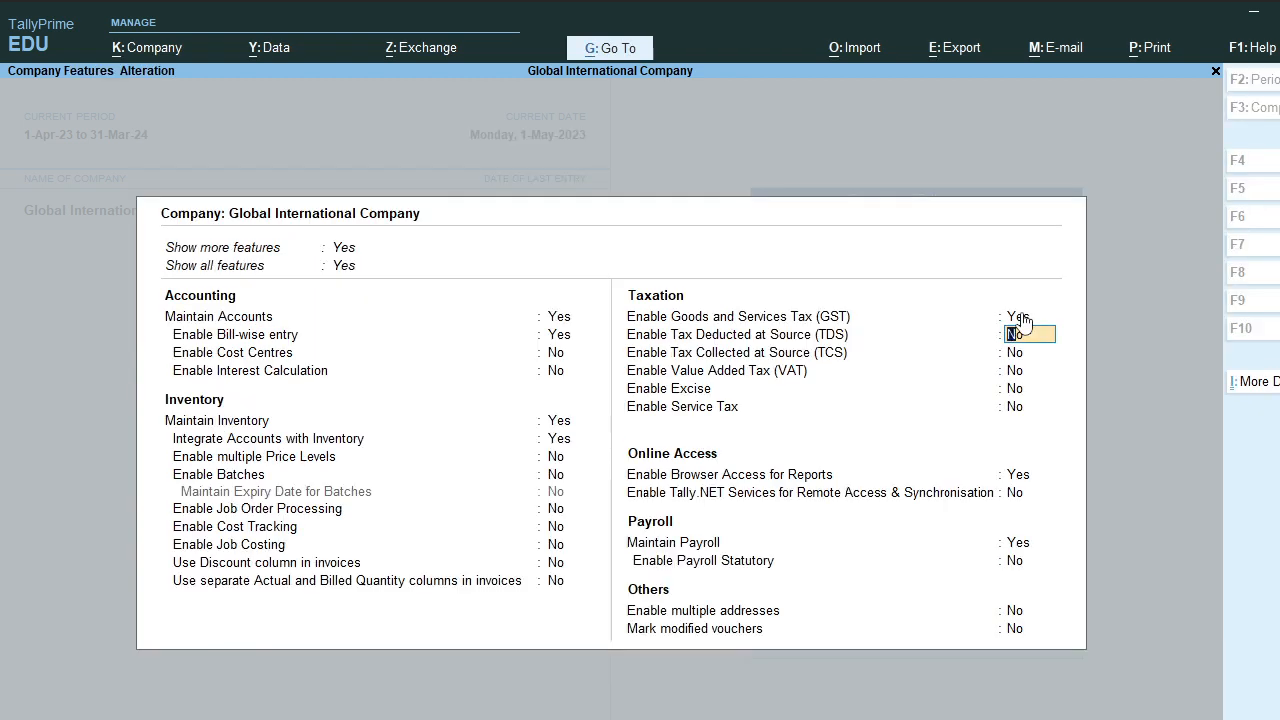
key("Return")
key("Return")
key("Return")
key("Return")
key("Return")
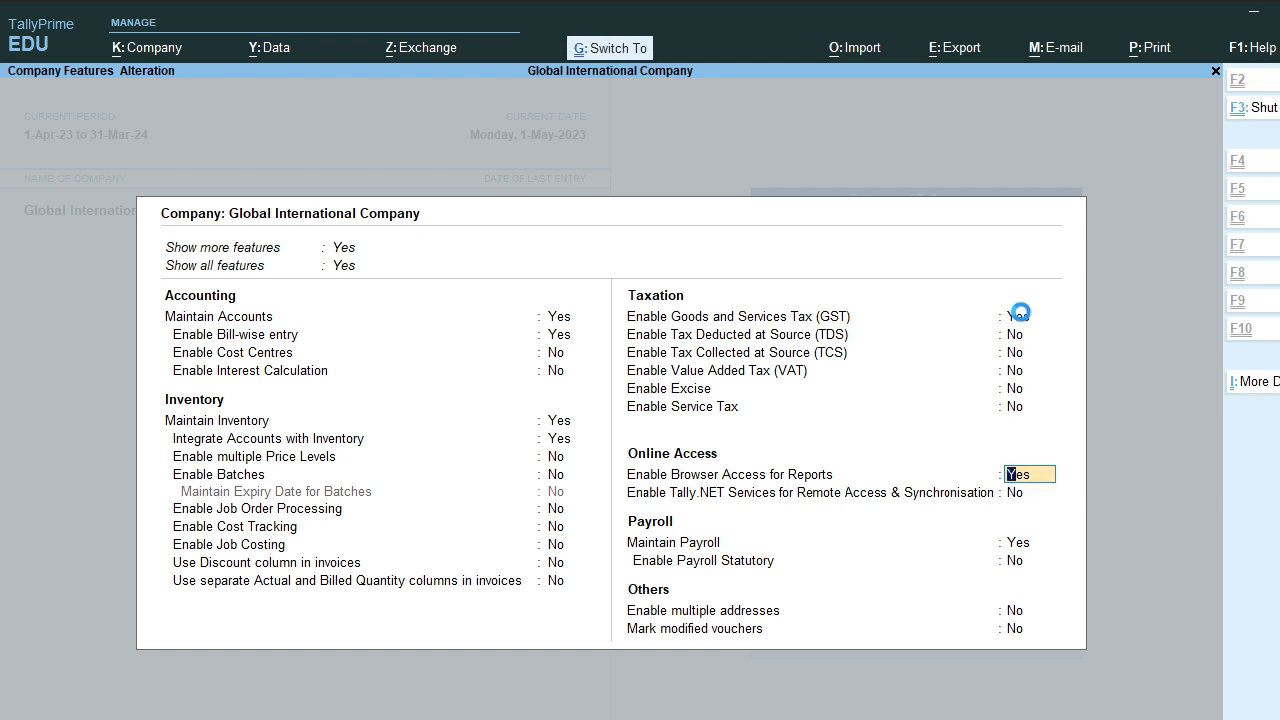
key("ctrl+a")
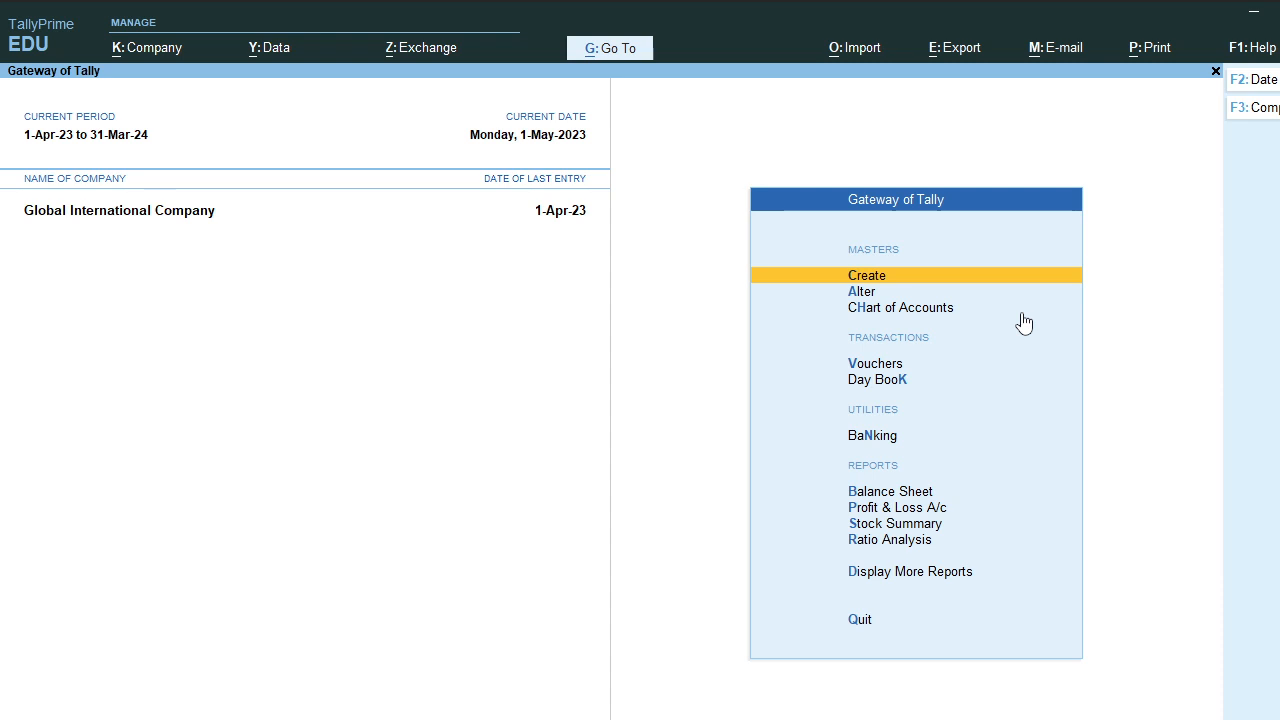
Step: Start a new ledger and enter the customer's name
key("Return")
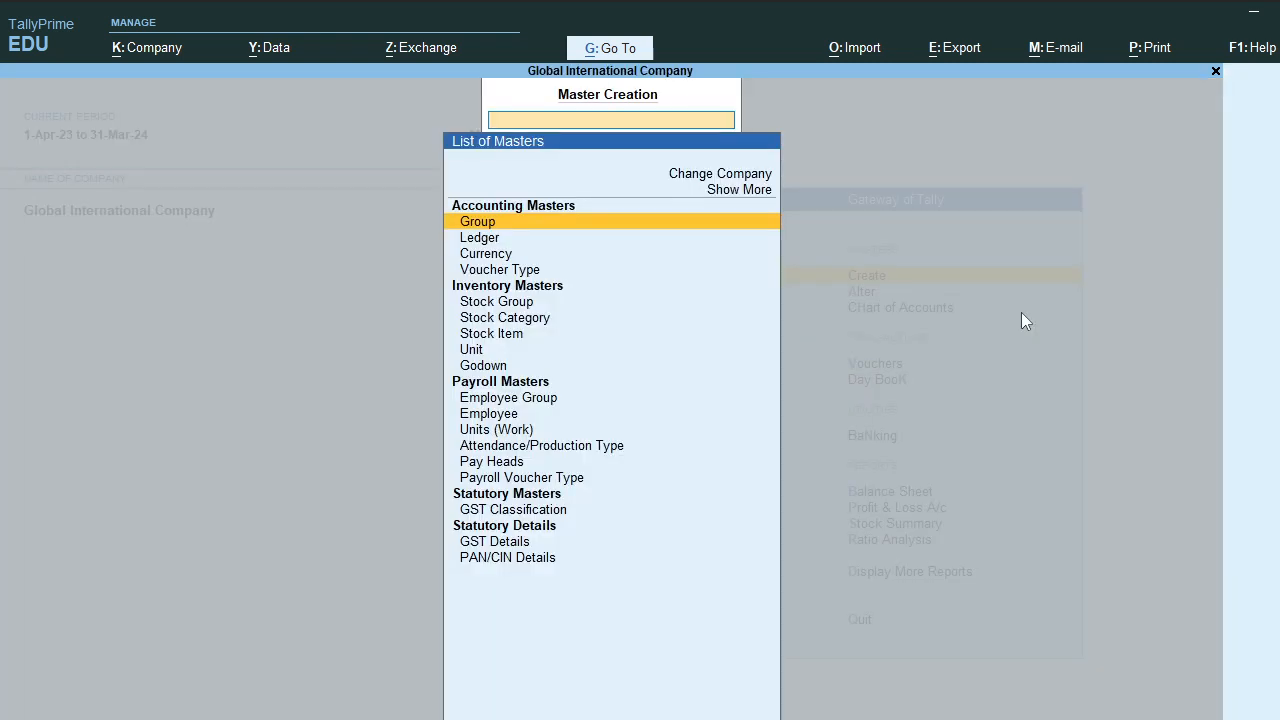
key("Down")
key("Return")
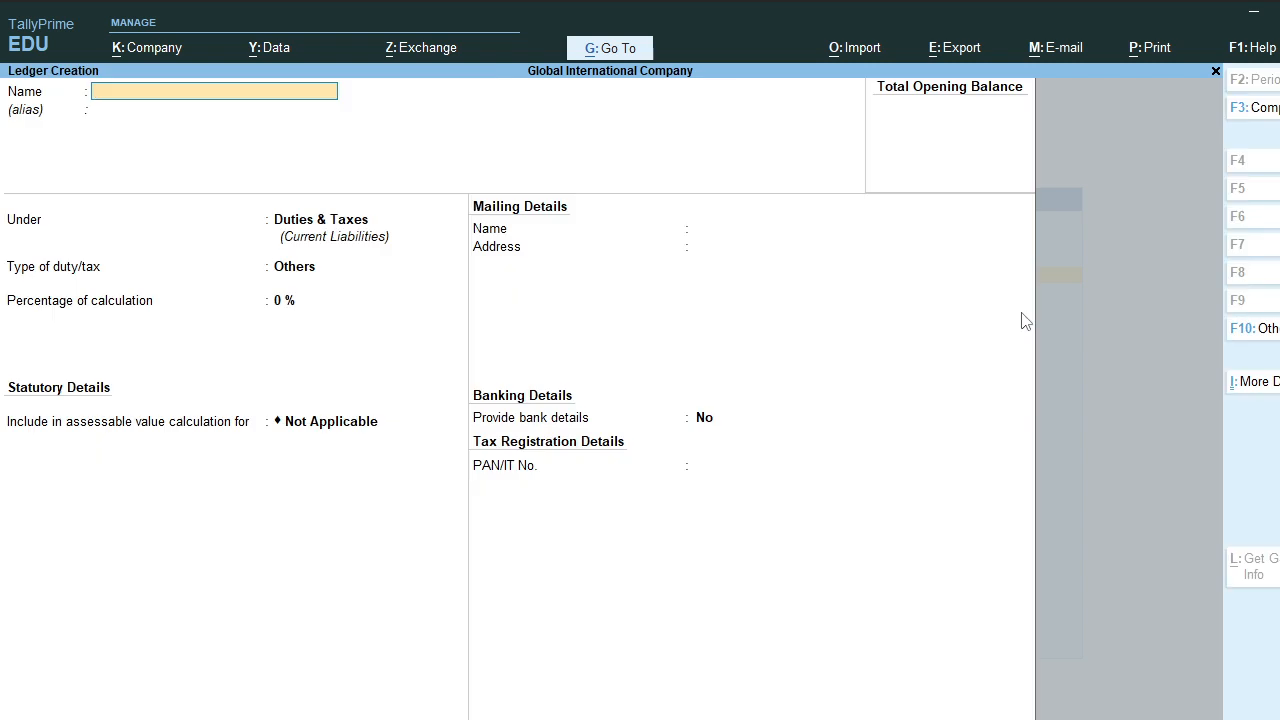
type("MR. MEET DR")
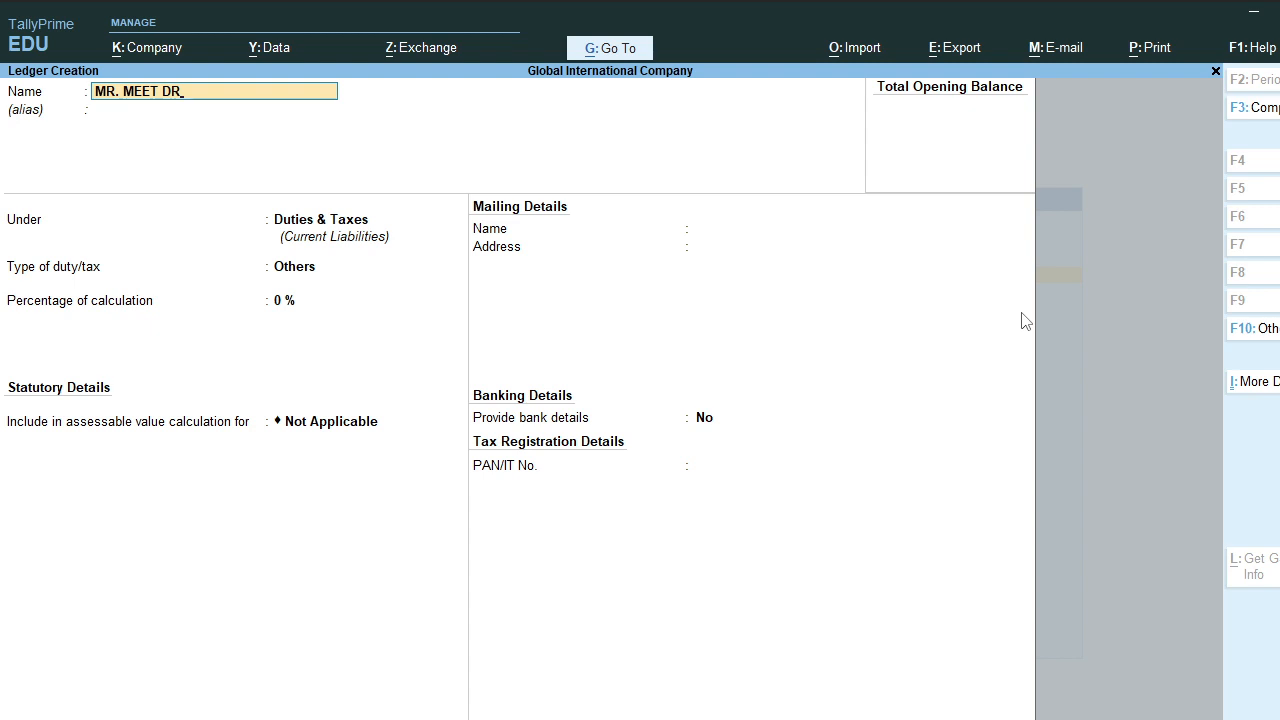
key("Return")
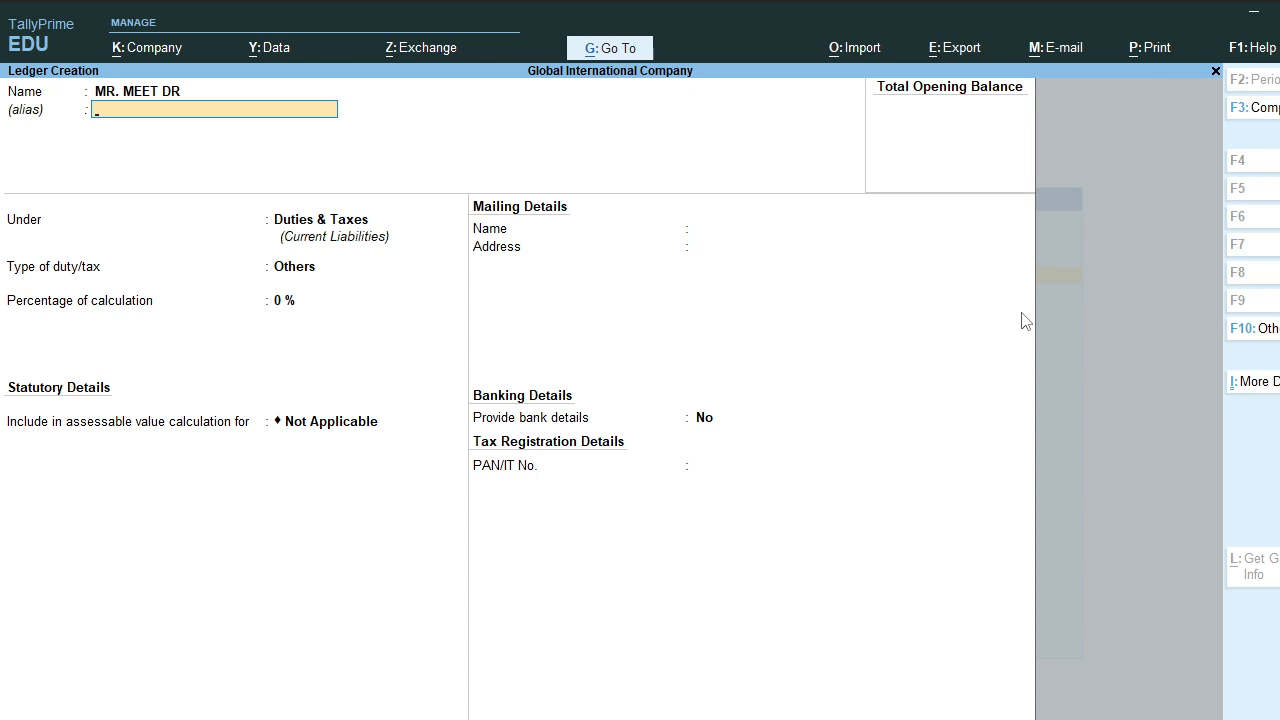
Step: Place the new ledger under the Sundry Debtors group
key("Return")
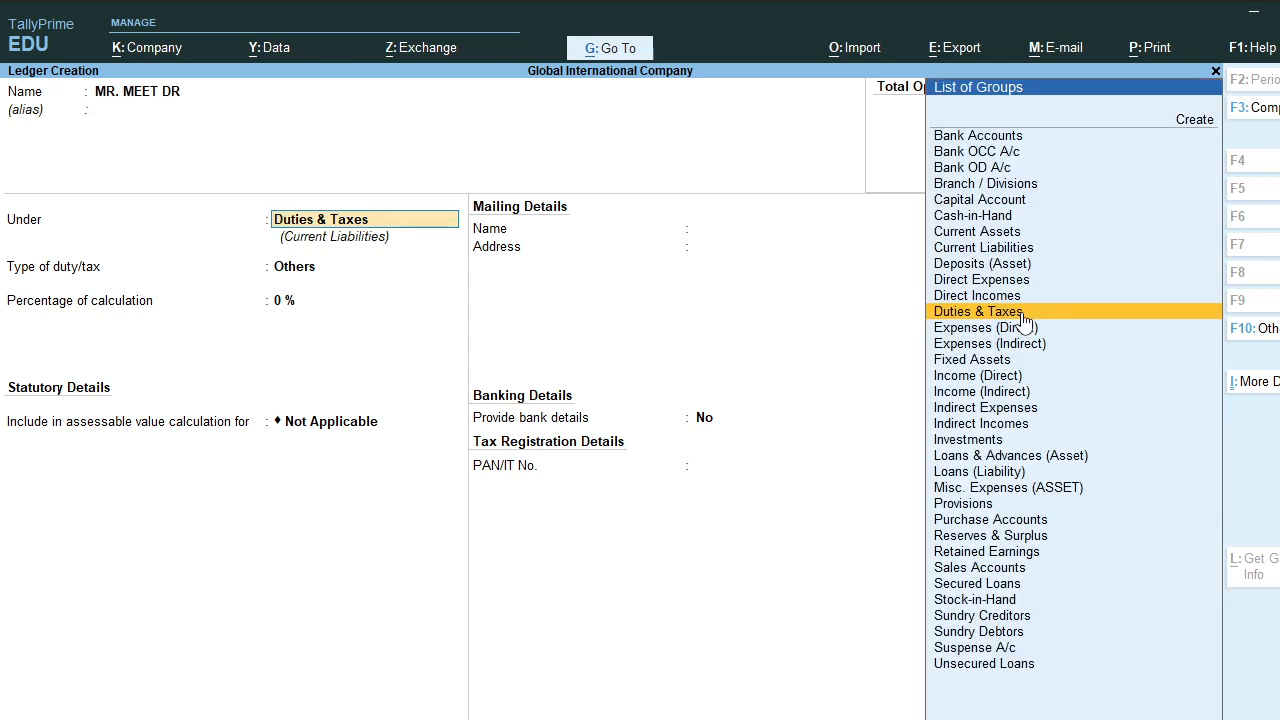
type("SUN")
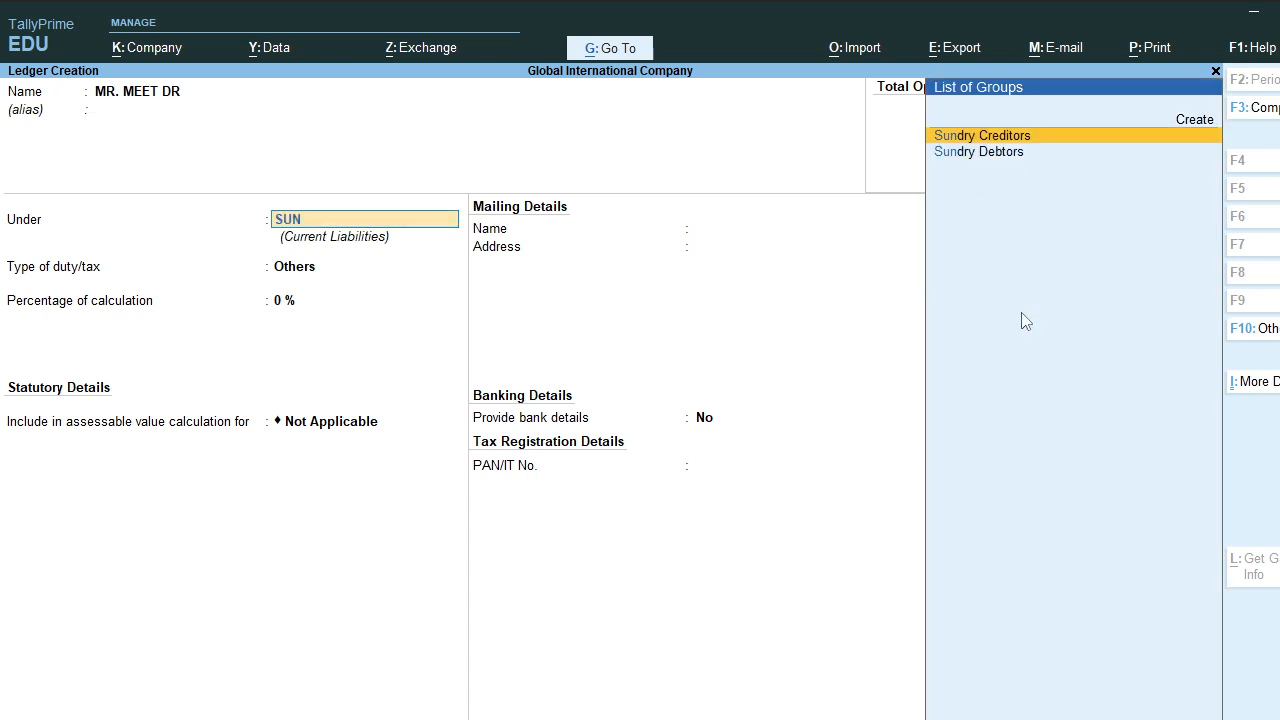
key("Down")
key("Return")
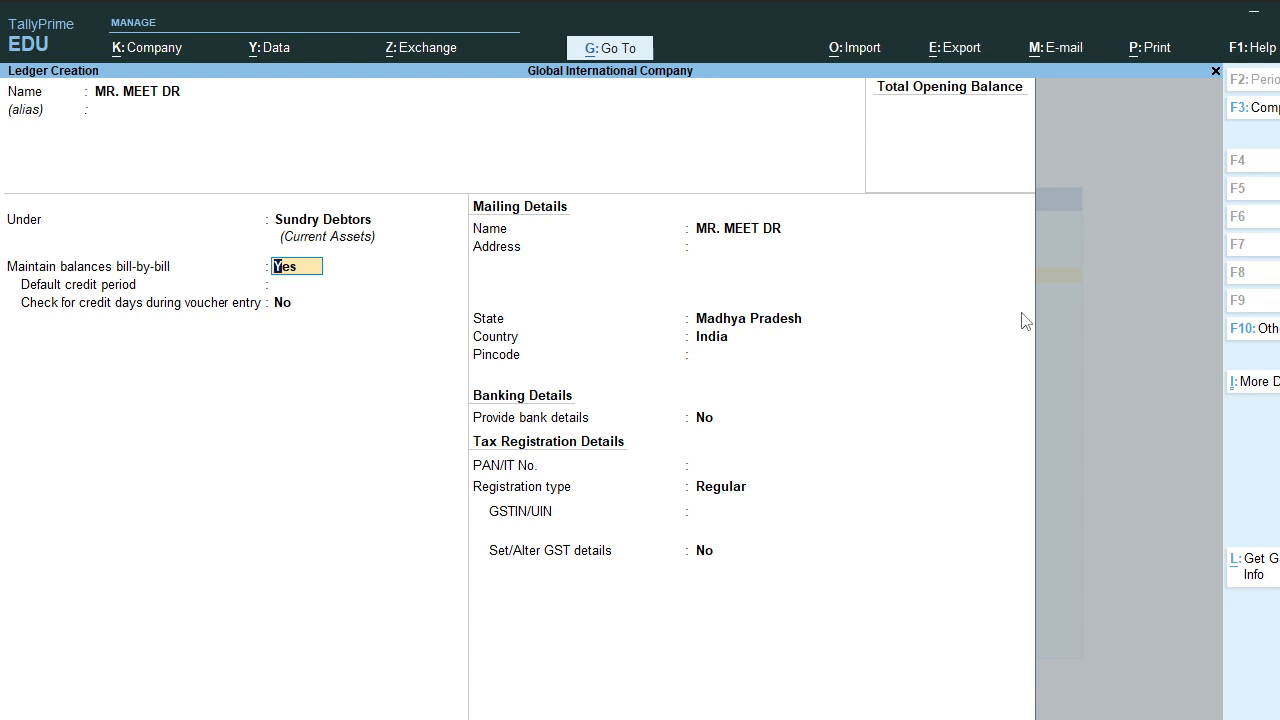
Step: Give the party address MADHYA PRADESH, keep the state and fill in the pincode
key("Return")
key("Return")
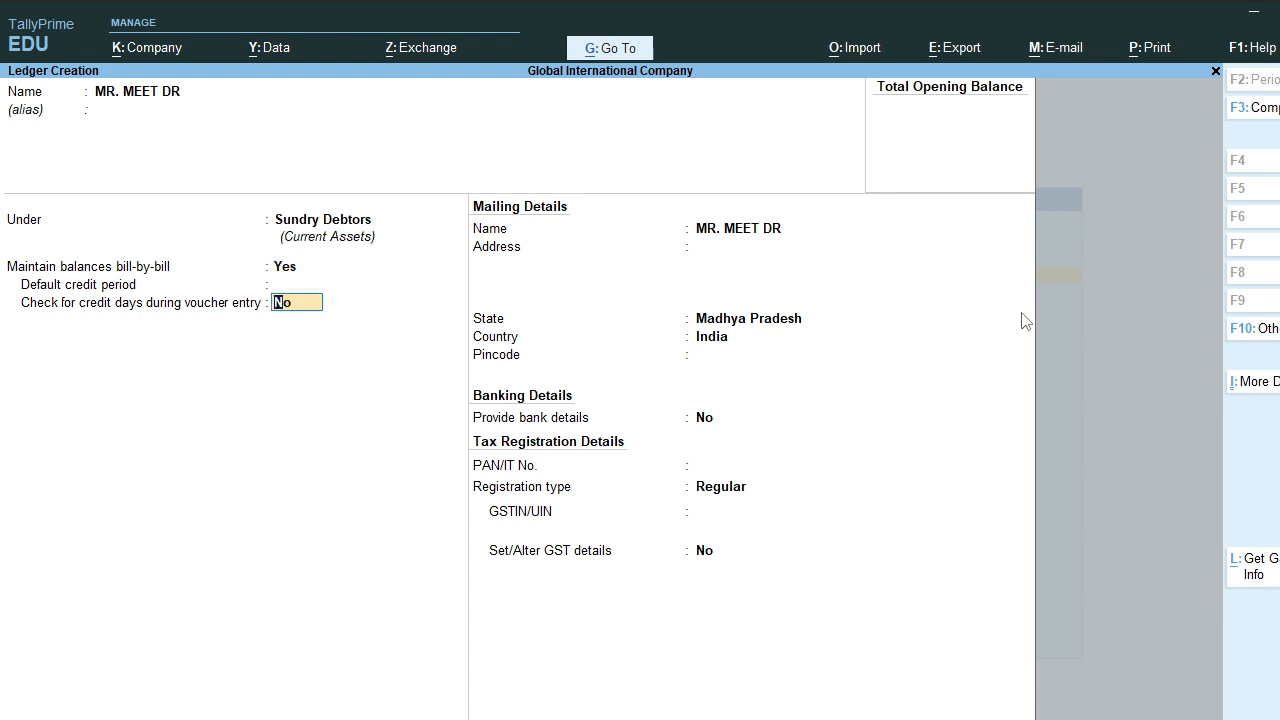
key("Return")
key("Return")
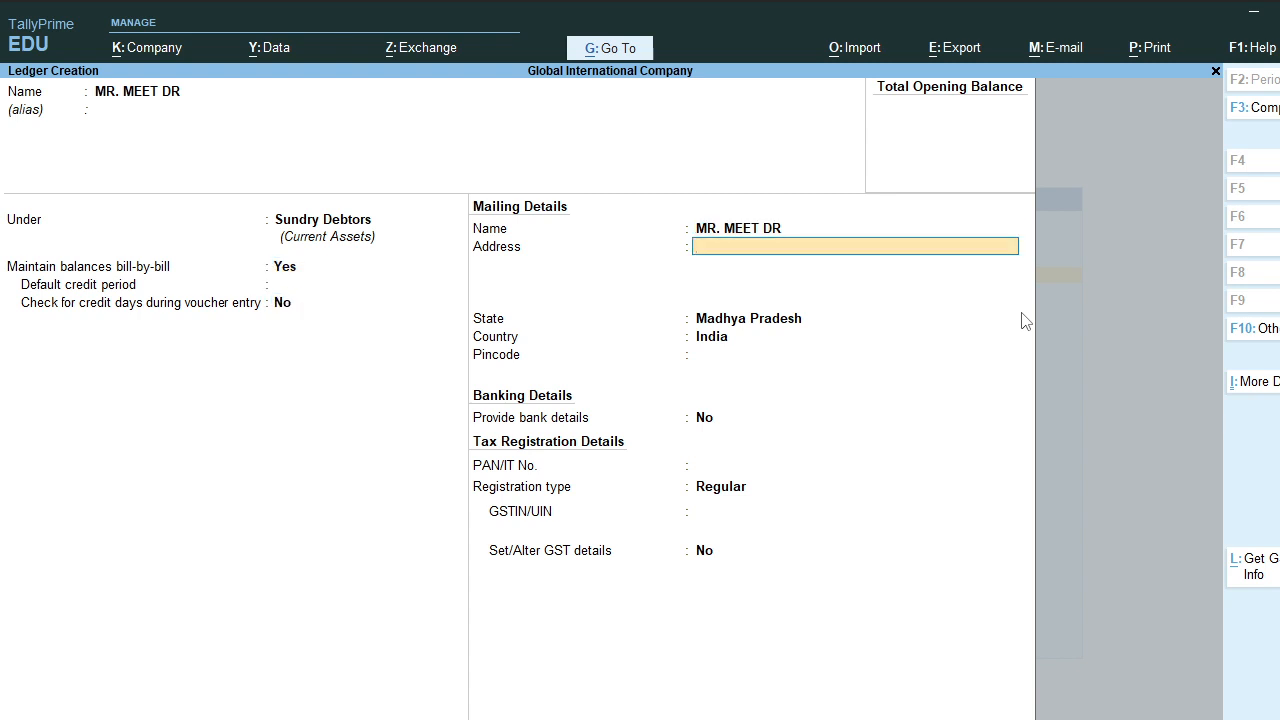
type("MADHYA PRADESHG")
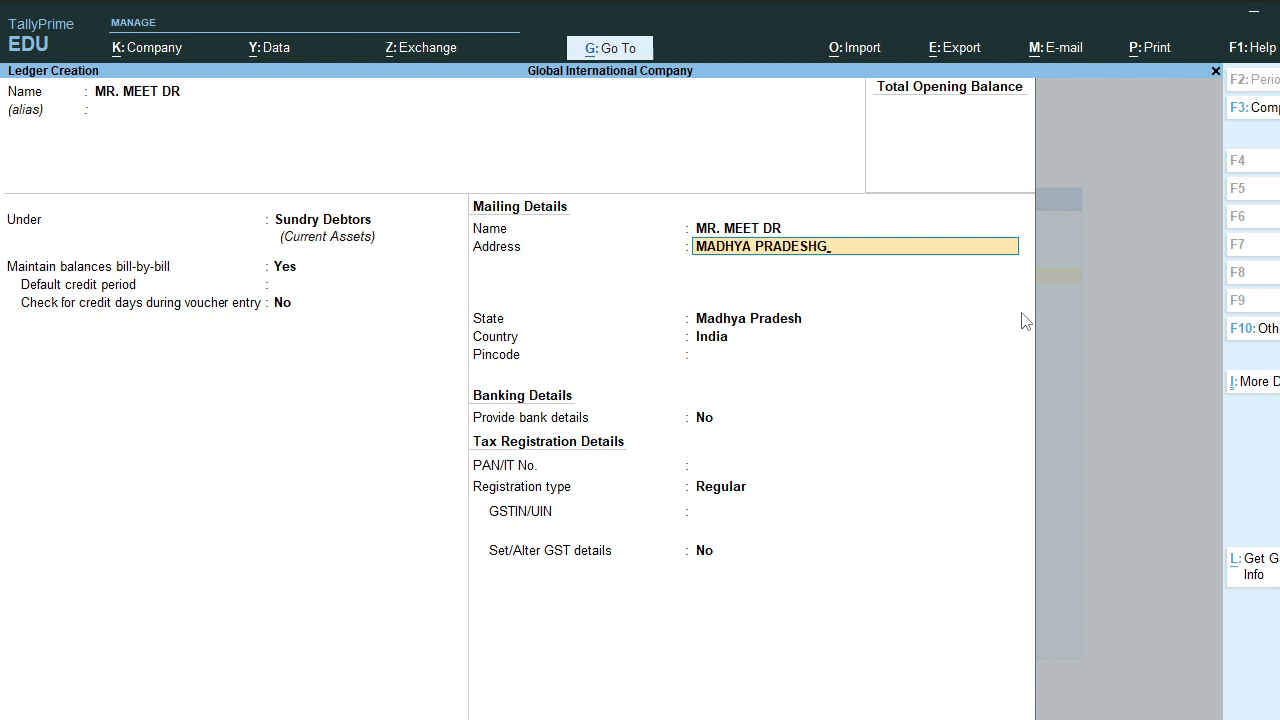
key("BackSpace")
key("Return")
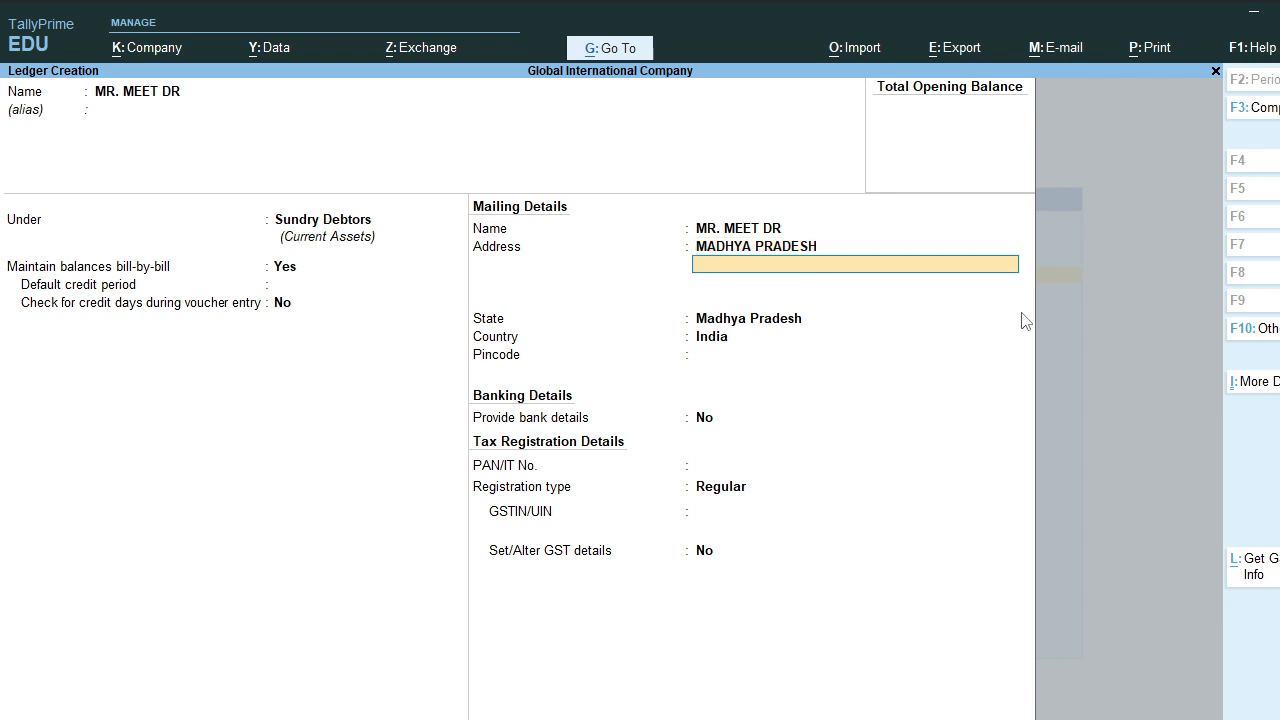
key("Return")
key("Return")
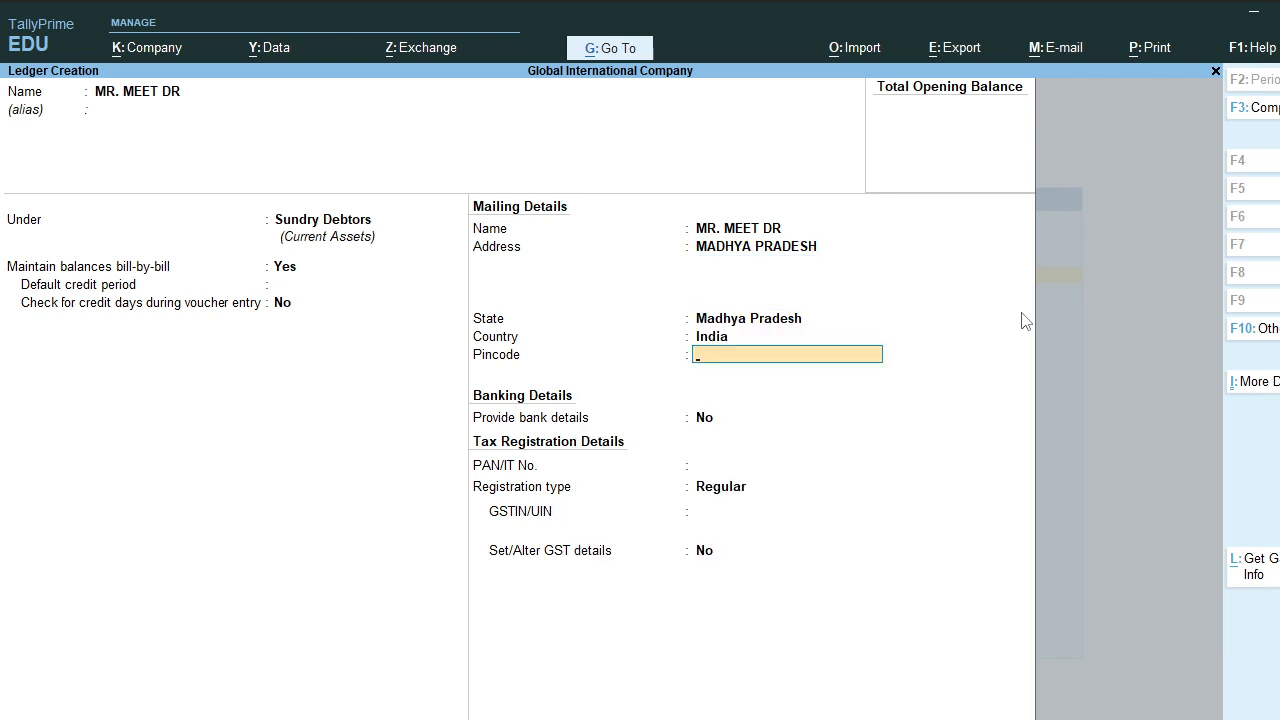
key("Return")
key("BackSpace")
type("452010")
key("Return")
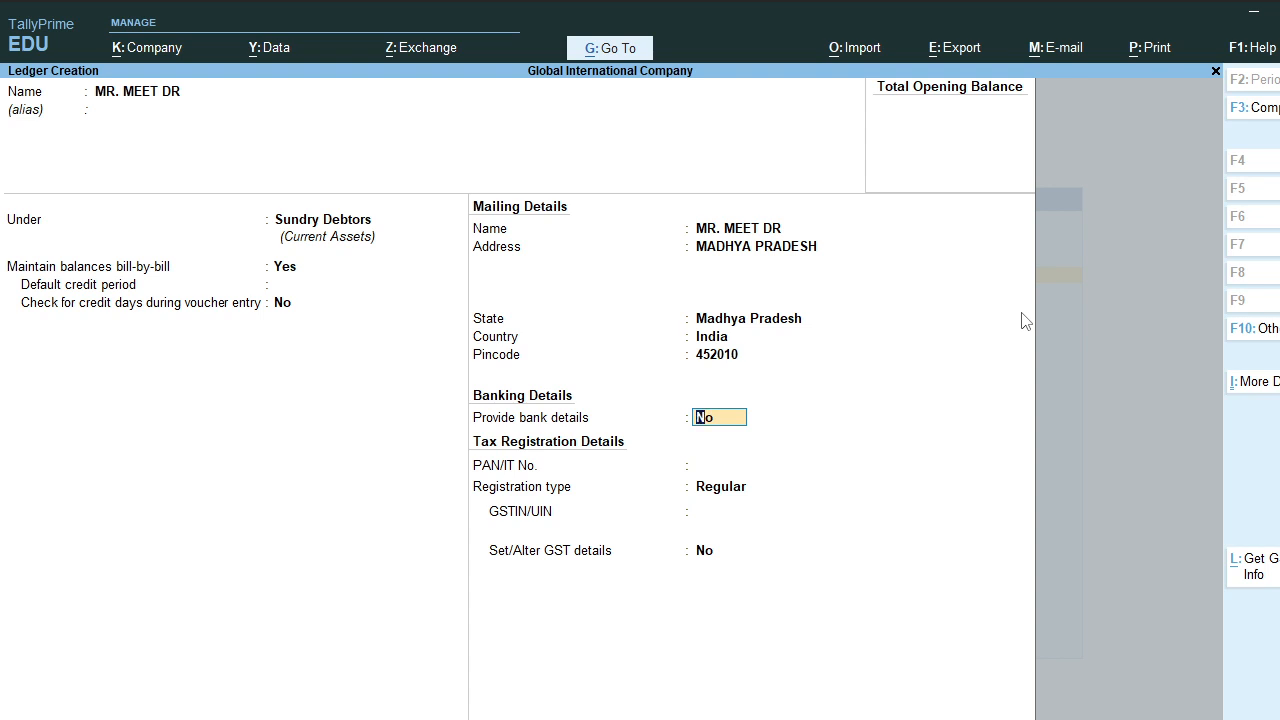
Step: Turn on bank details and choose e-Fund Transfer as the transaction type
type("y")
key("Return")
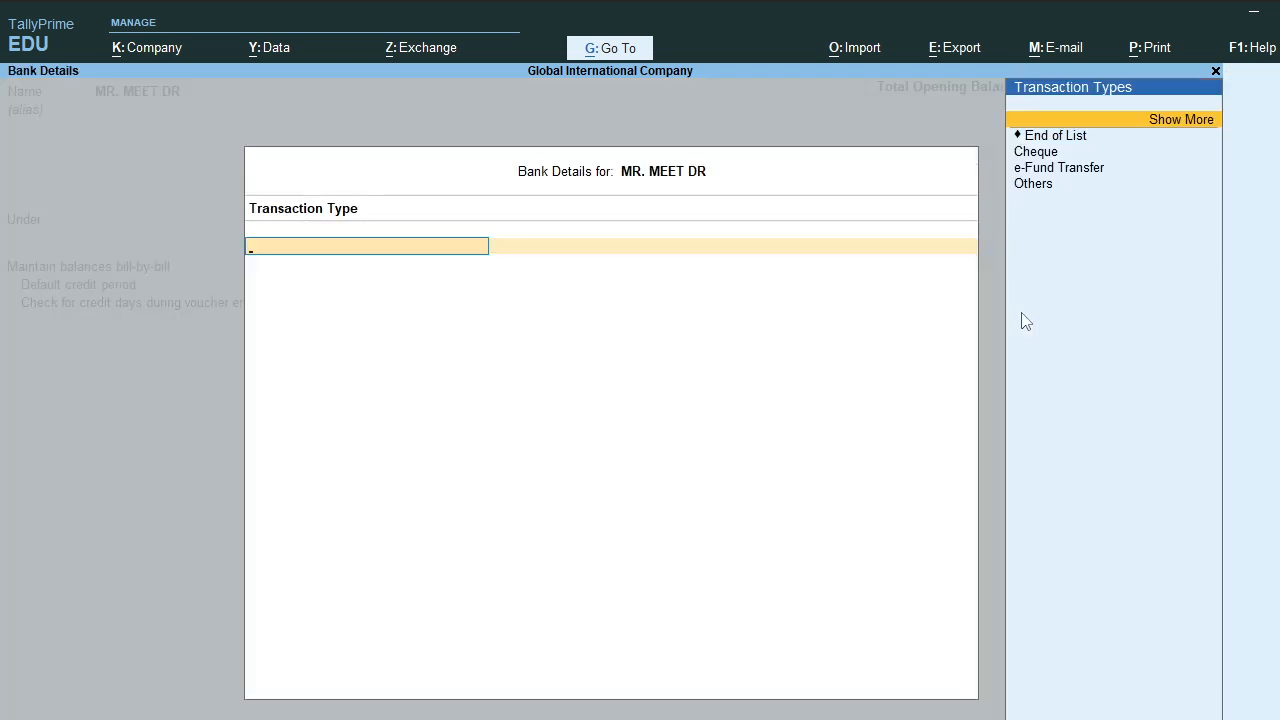
key("Down")
key("Down")
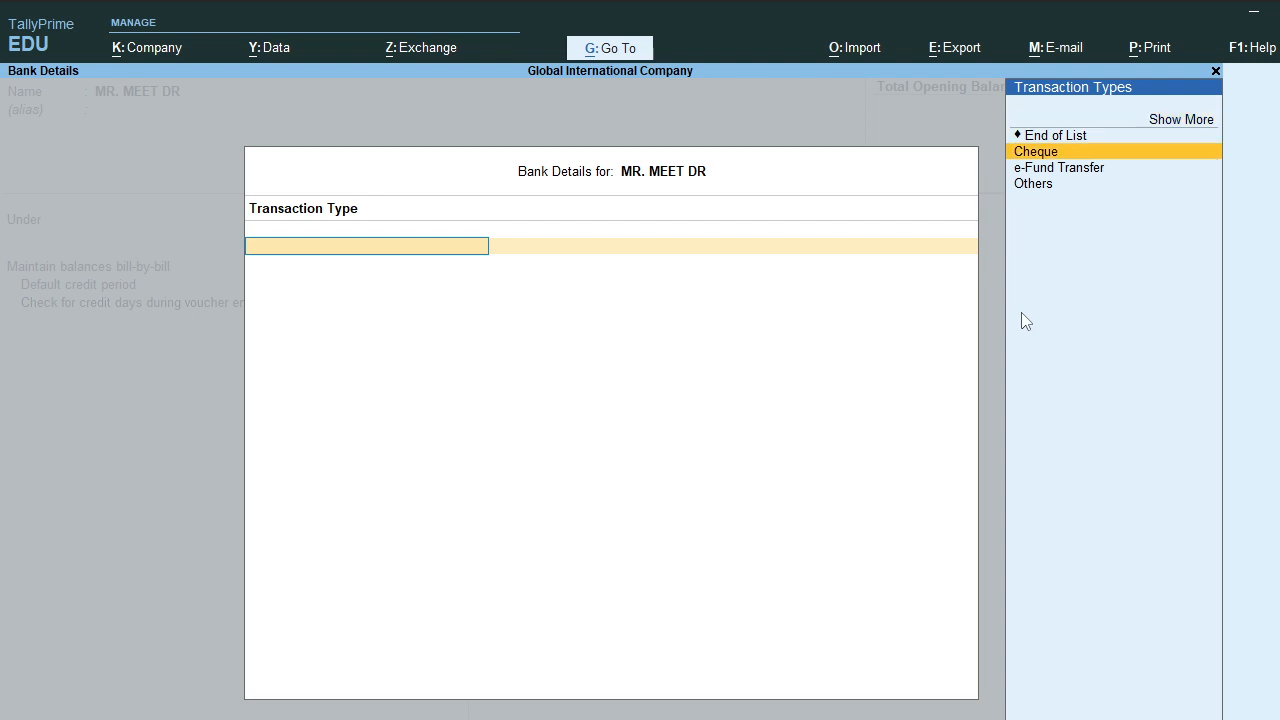
key("Down")
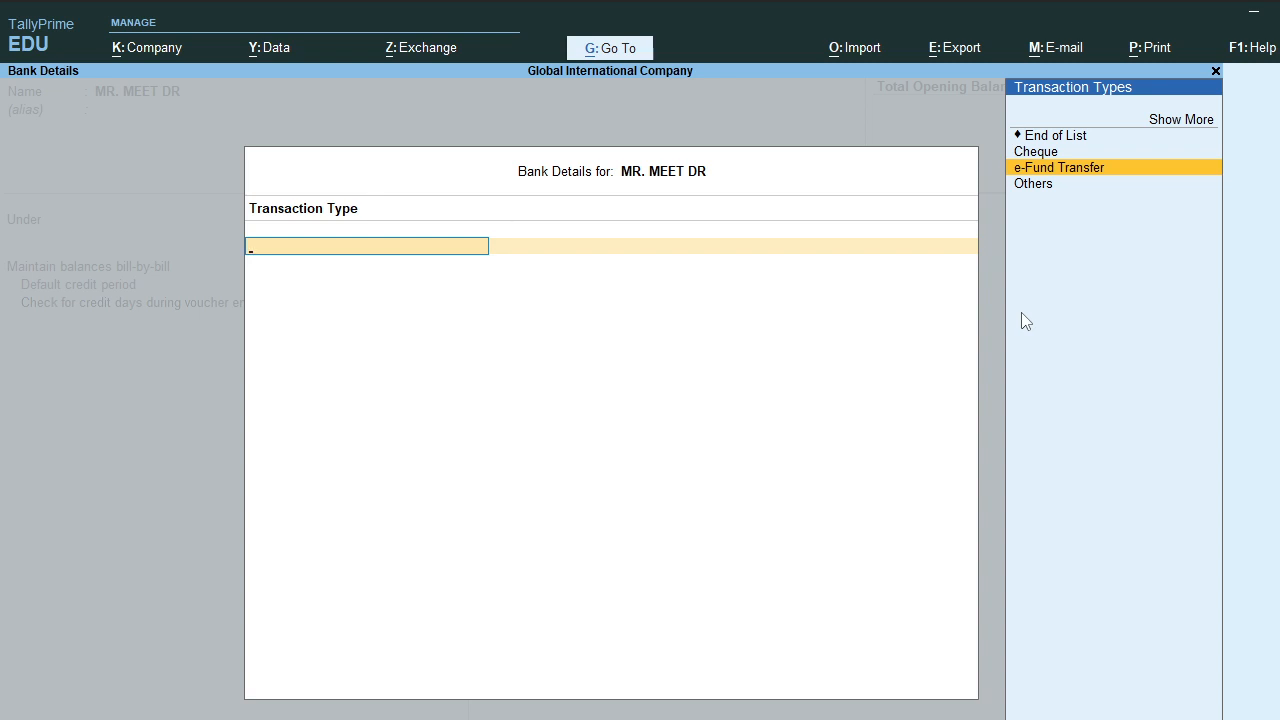
key("Up")
key("Down")
key("Return")
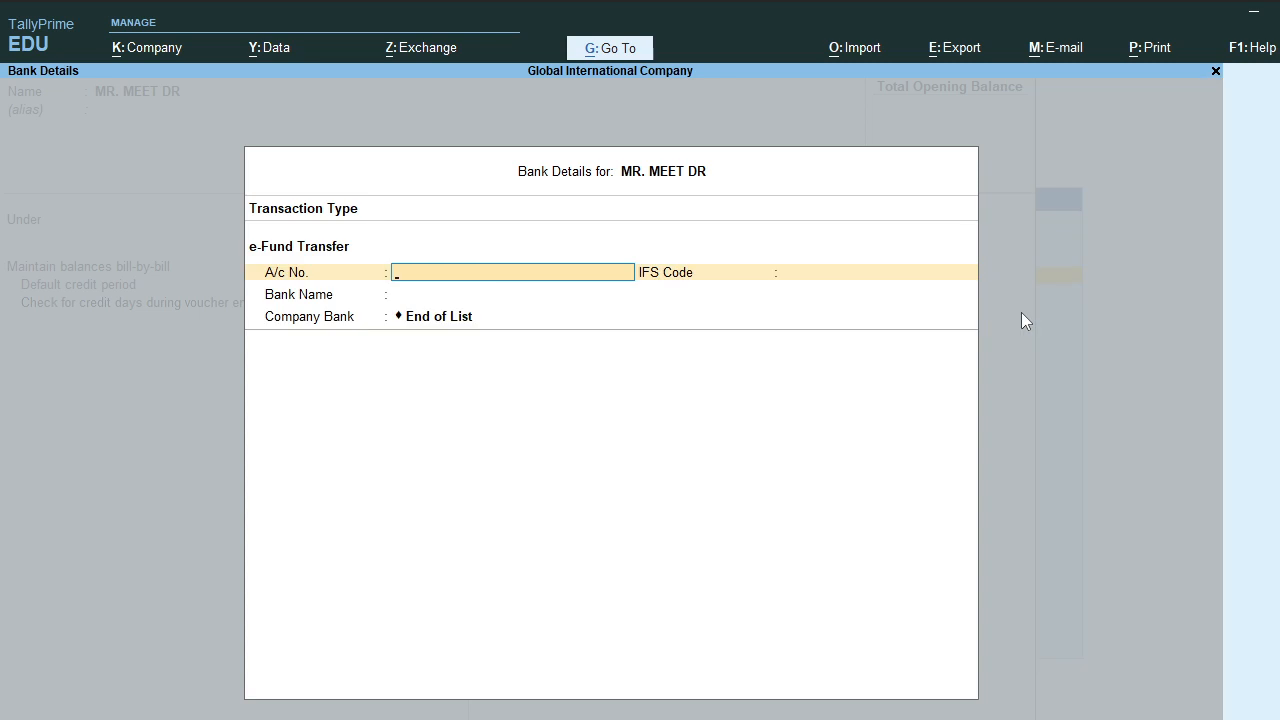
Step: Enter the party's account number and IFS code, and create SBI as the bank
key("Return")
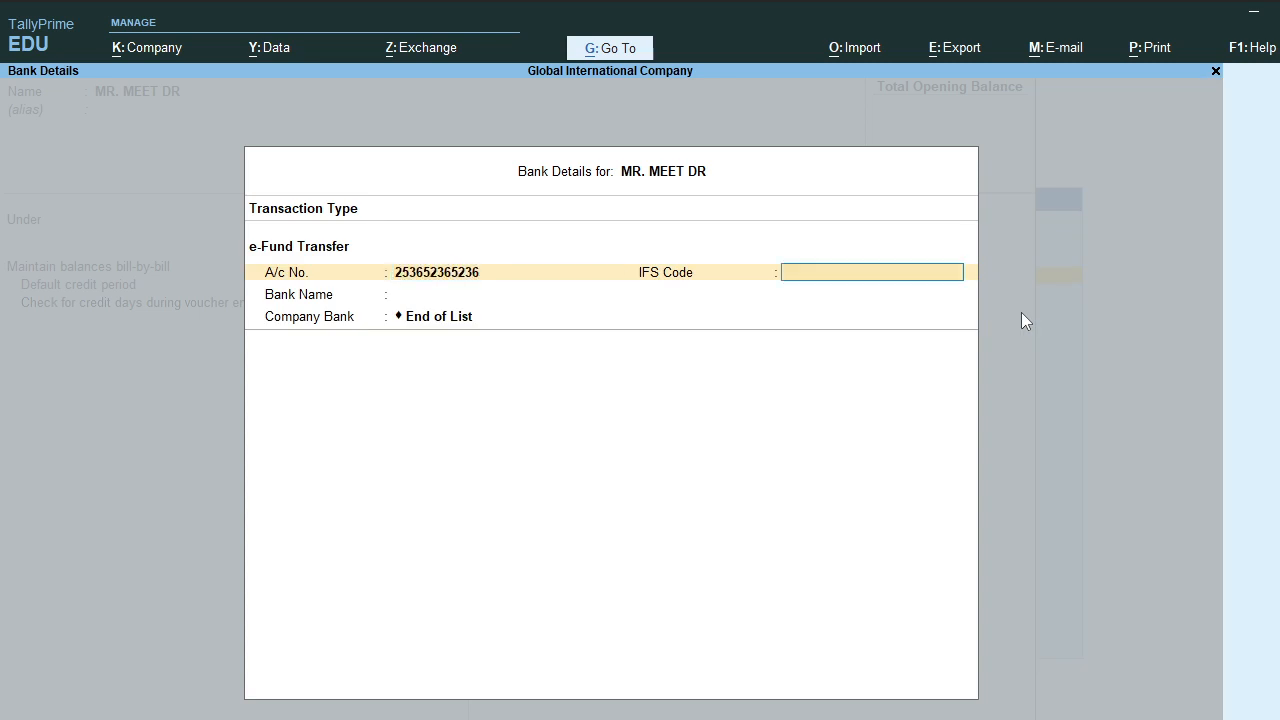
type("DFDFDFDF5")
key("Return")
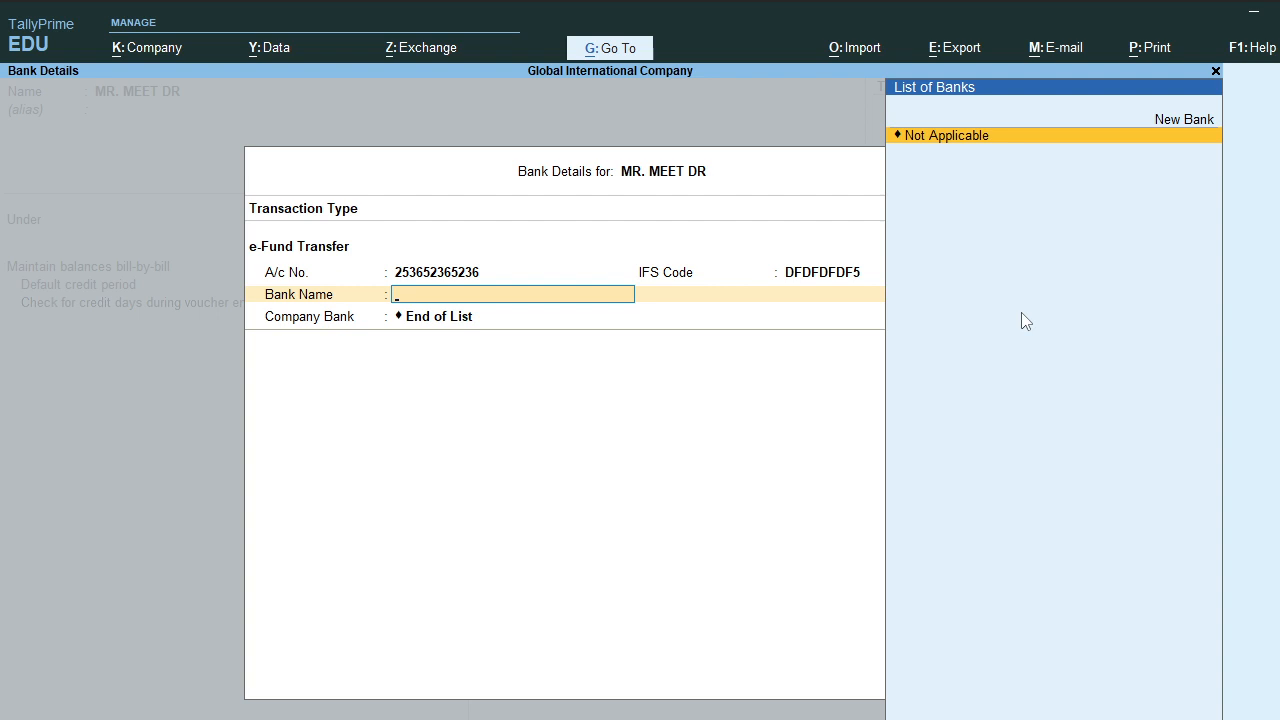
key("Up")
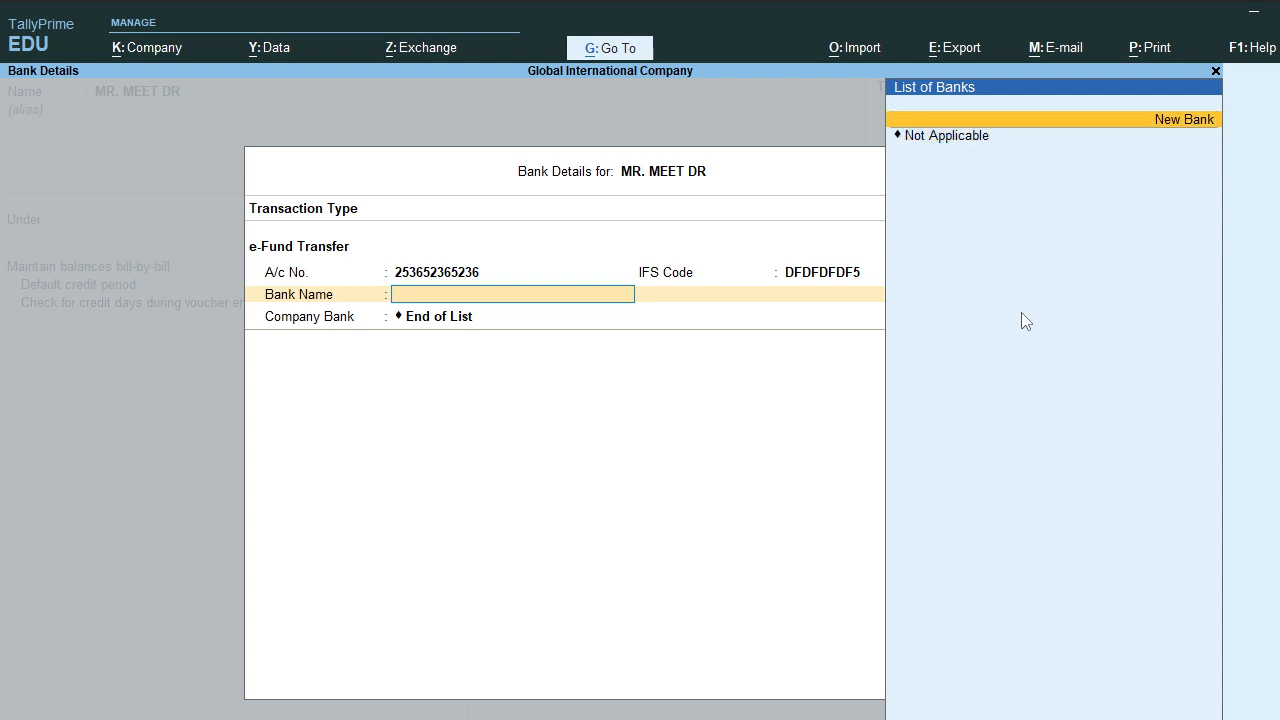
key("Return")
type("SBI")
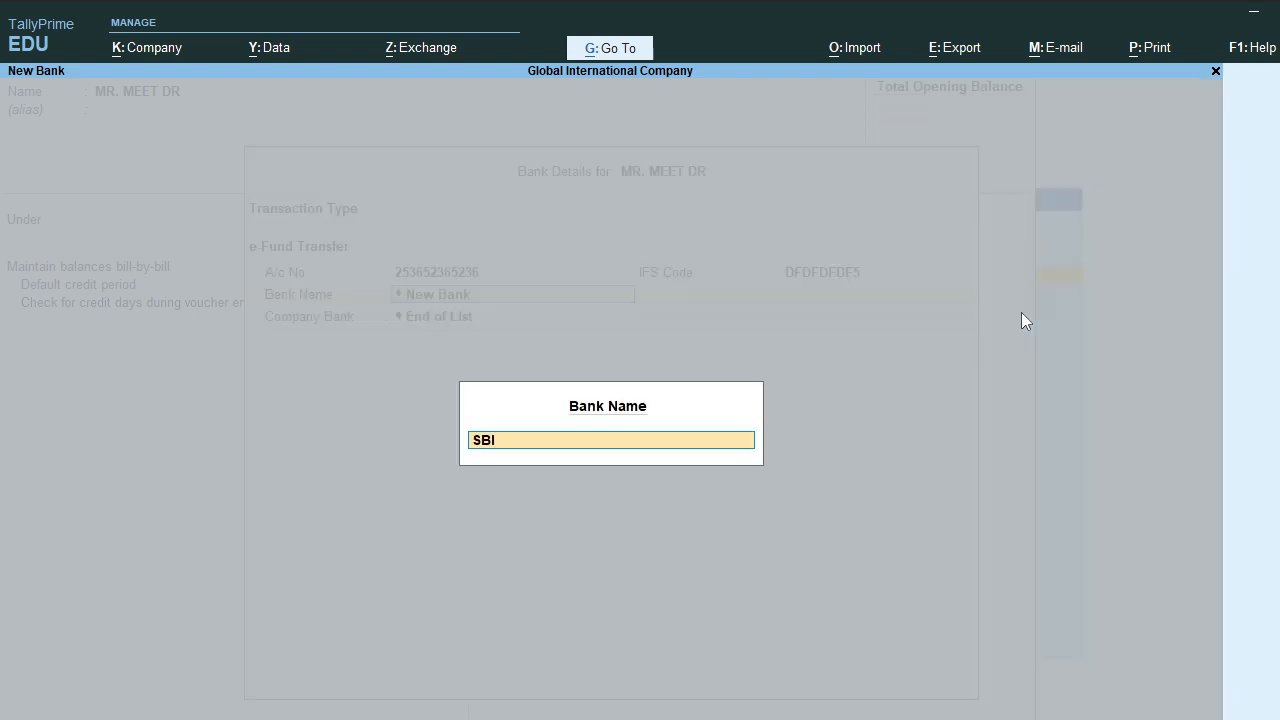
key("Return")
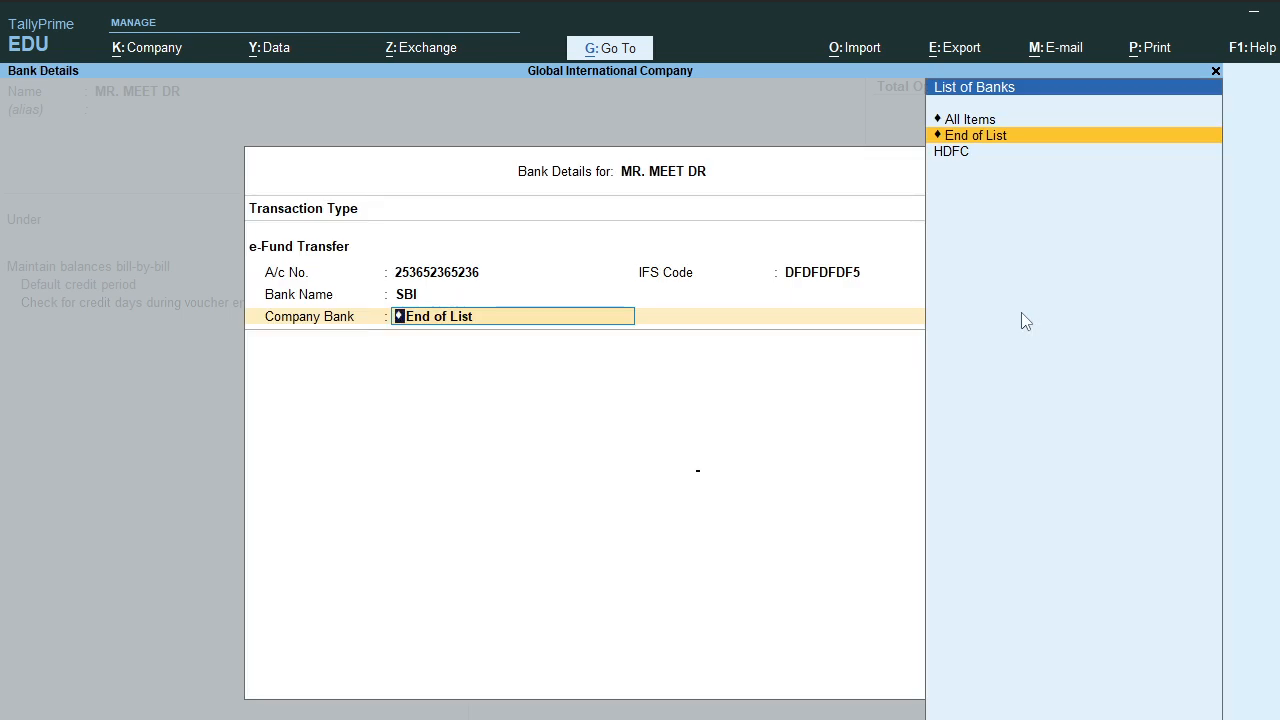
key("Return")
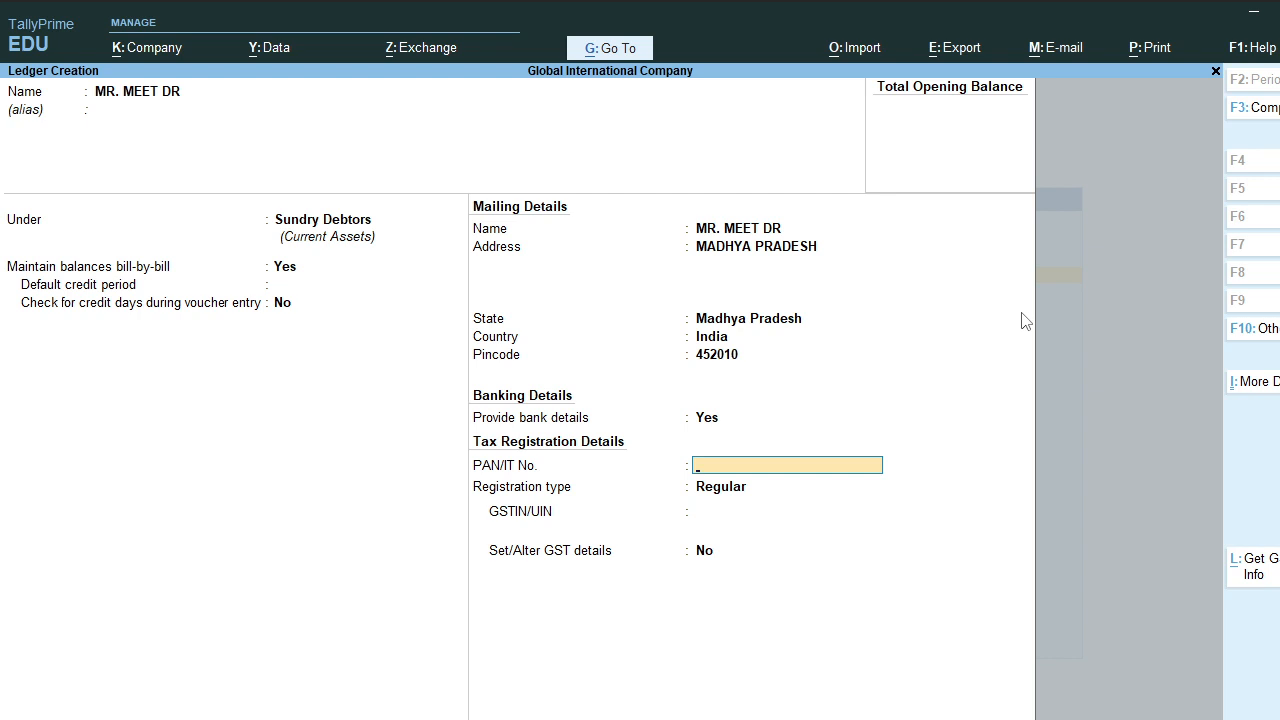
Step: Enter the party's PAN and keep the registration type Regular
key("Return")
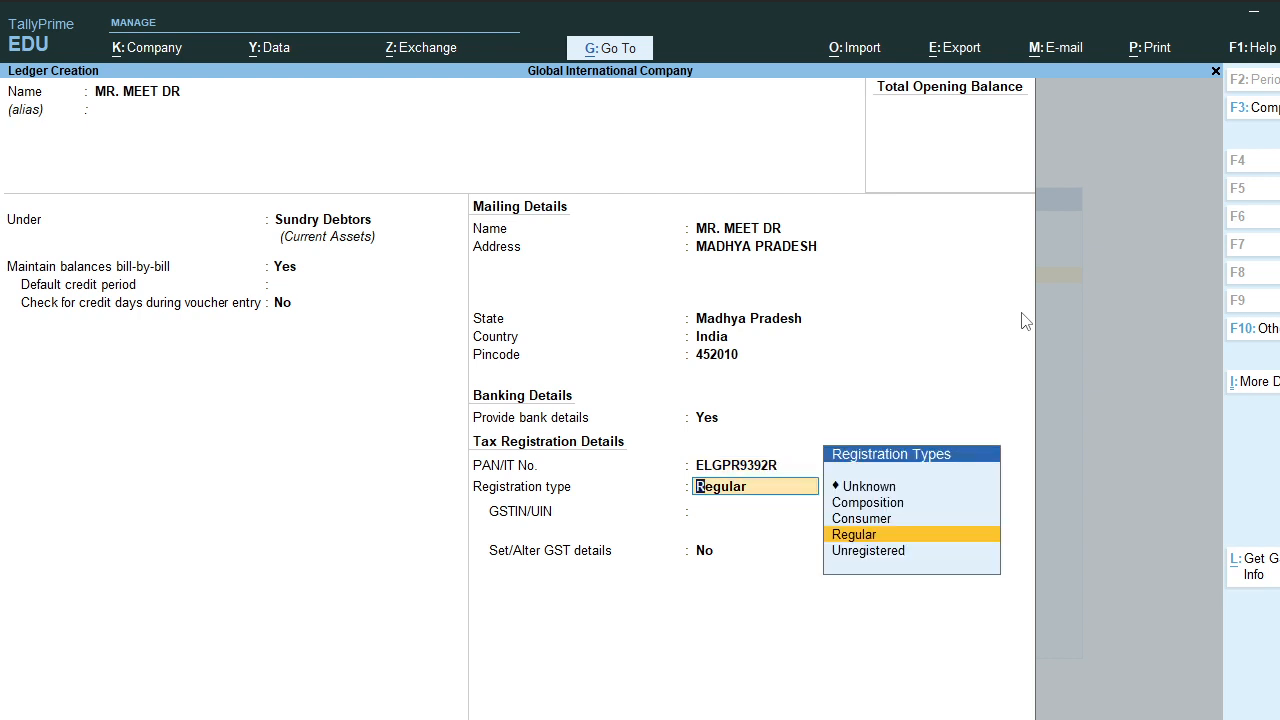
key("Up")
key("Up")
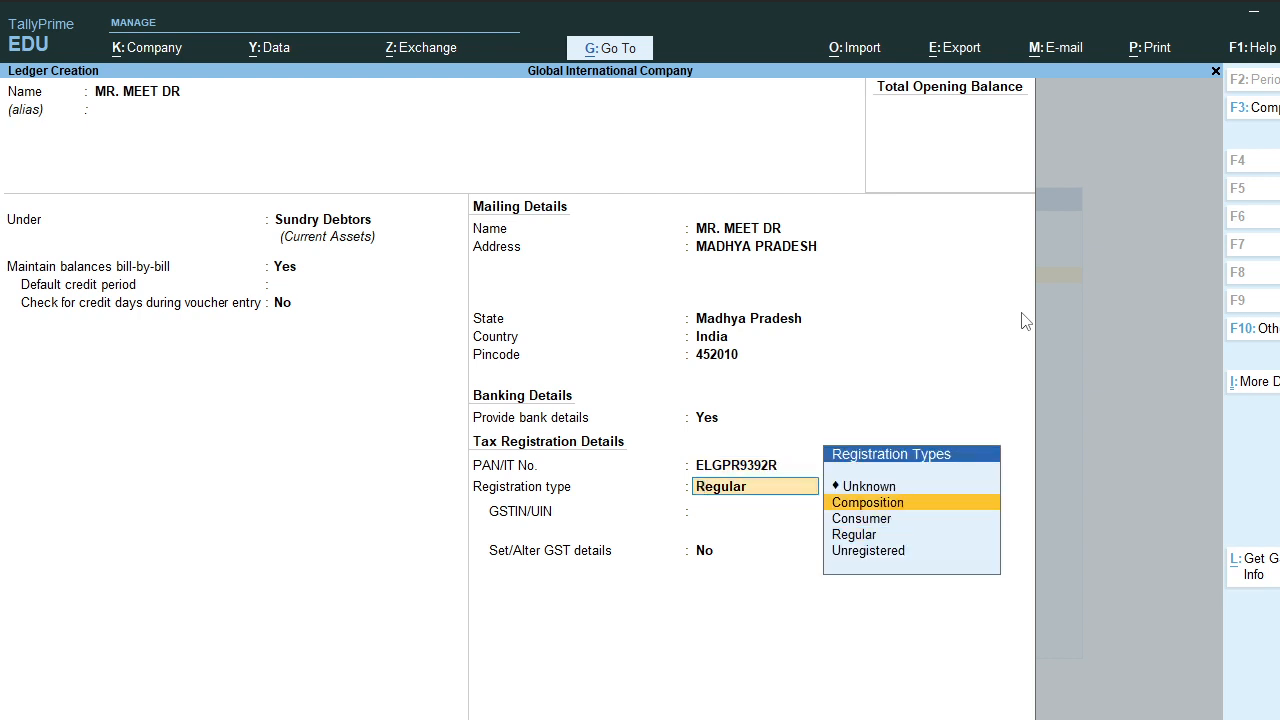
key("Down")
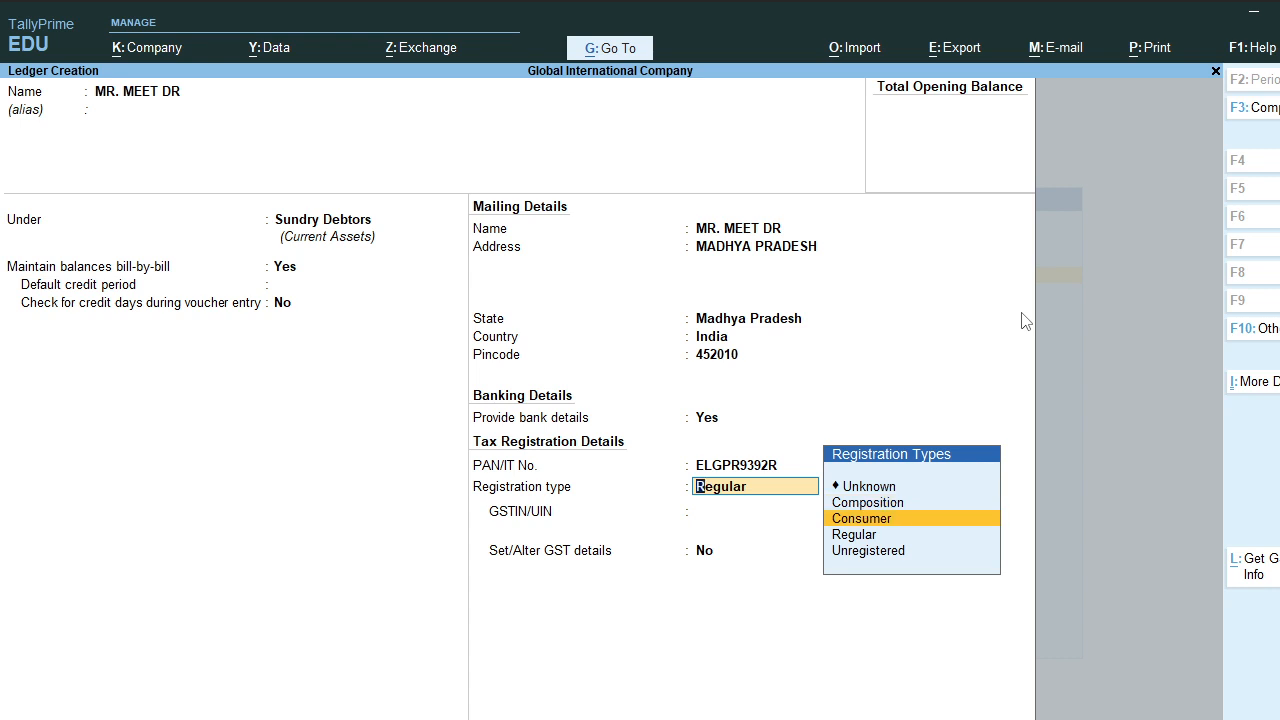
key("Down")
key("Down")
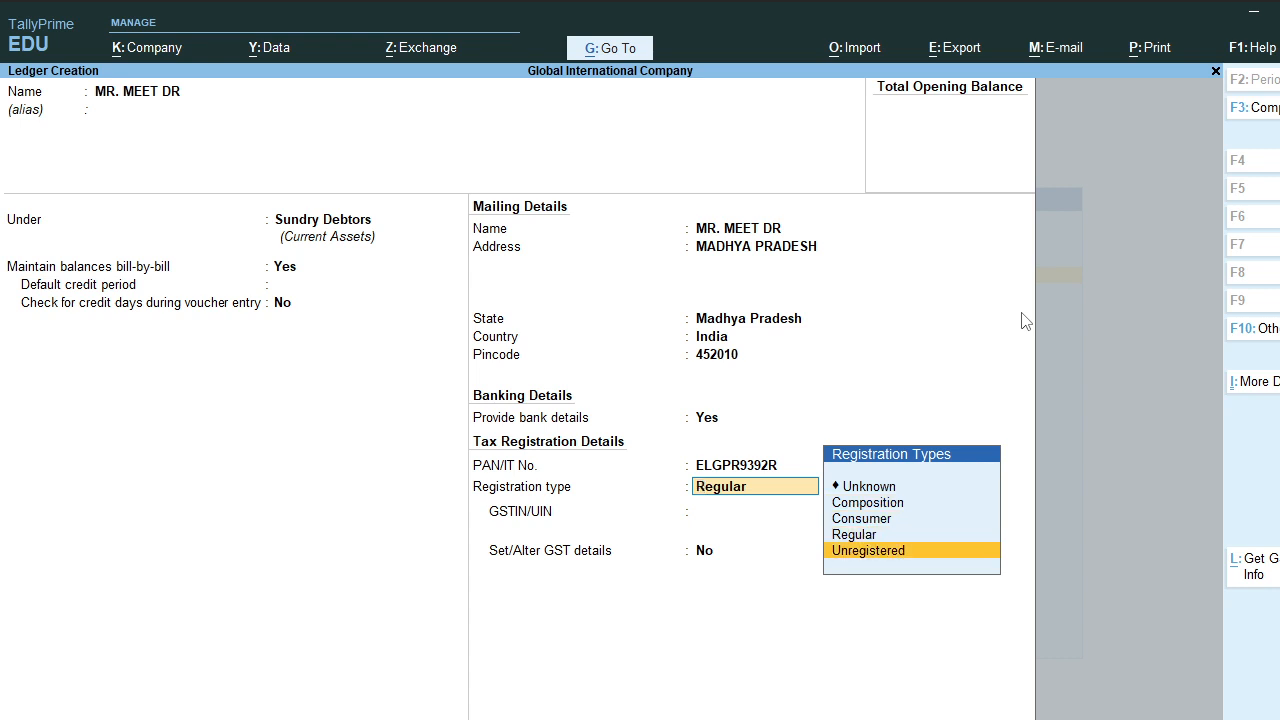
key("Up")
key("Up")
key("Up")
key("Down")
key("Down")
key("Down")
key("Up")
key("Up")
key("Up")
key("Down")
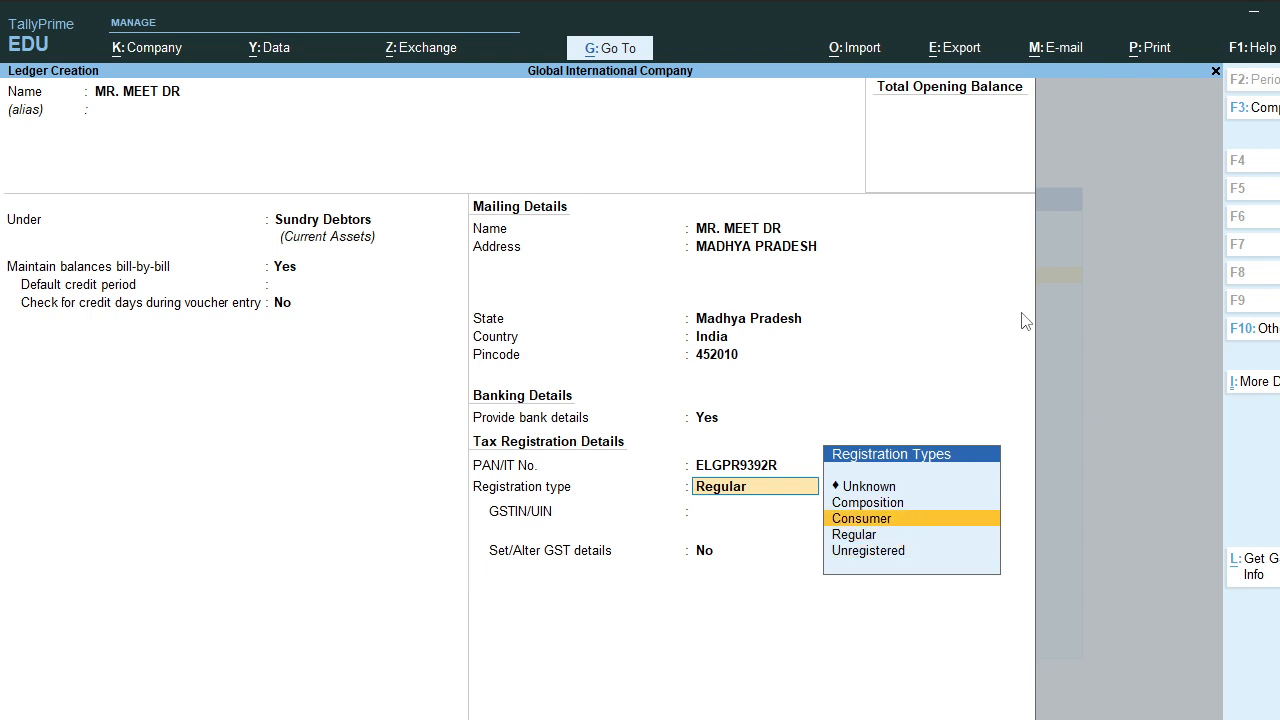
key("Down")
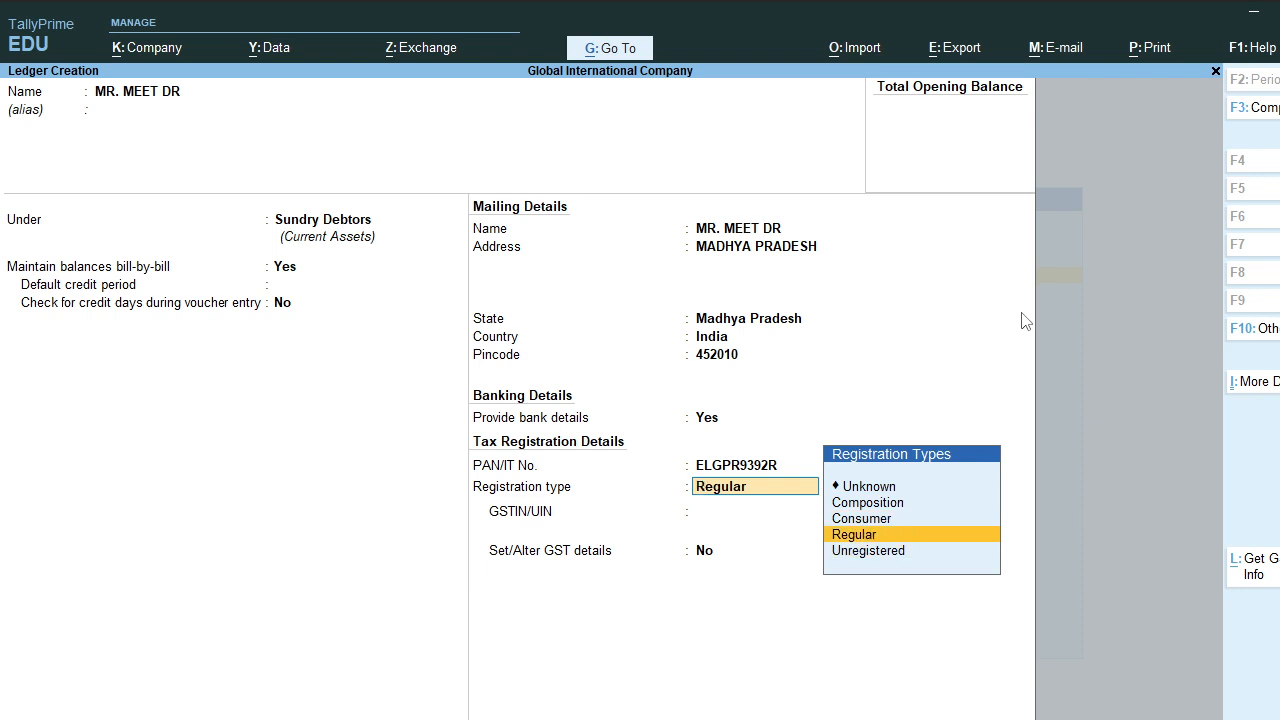
key("Up")
key("Up")
key("Down")
key("Down")
key("Down")
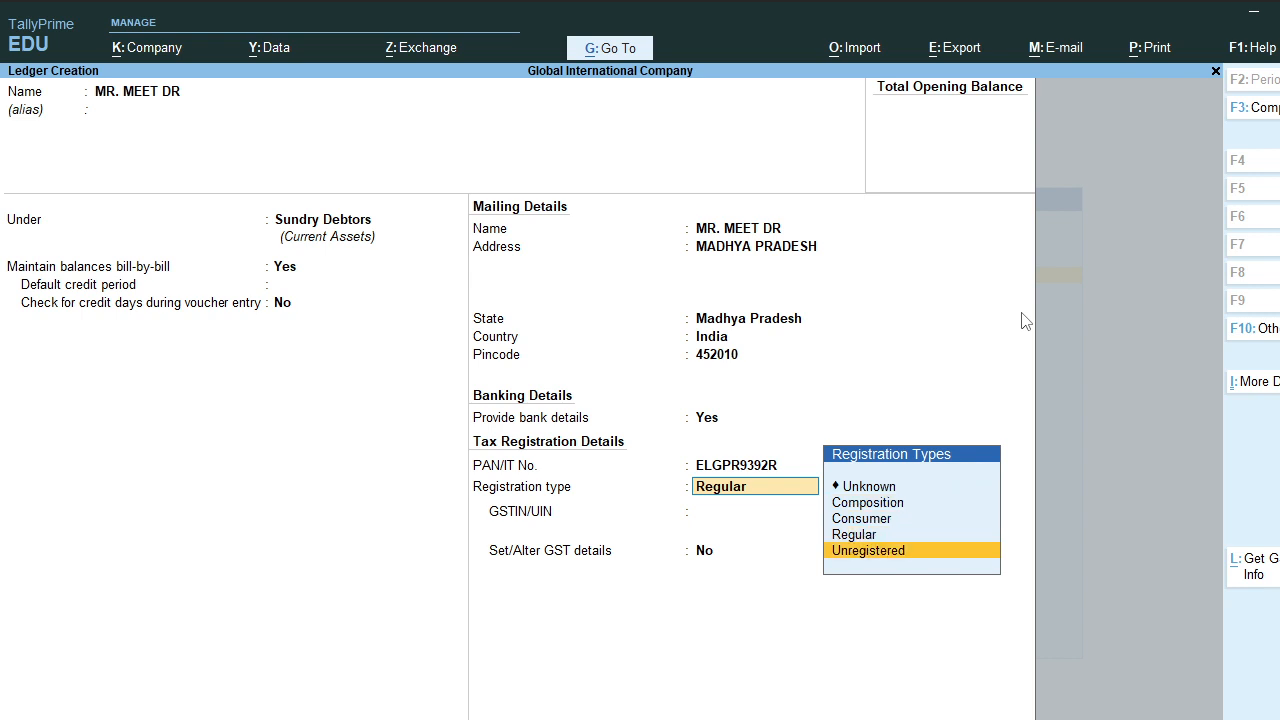
key("Up")
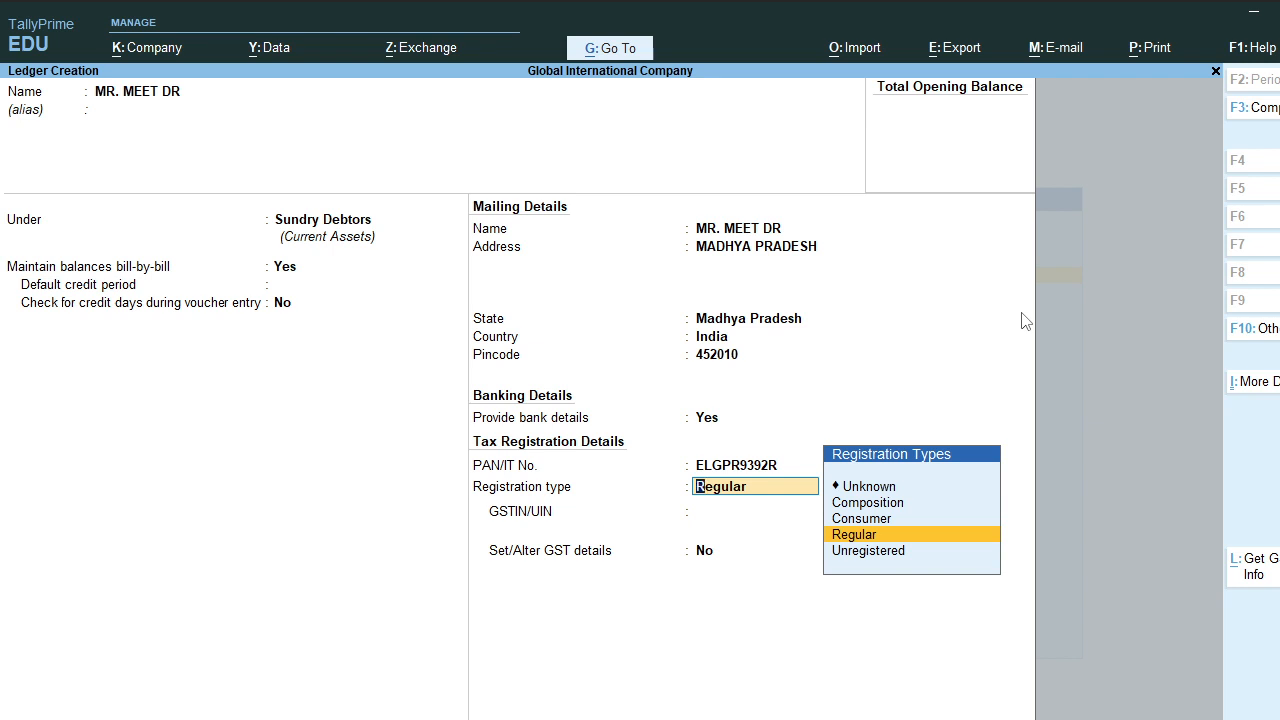
key("Return")
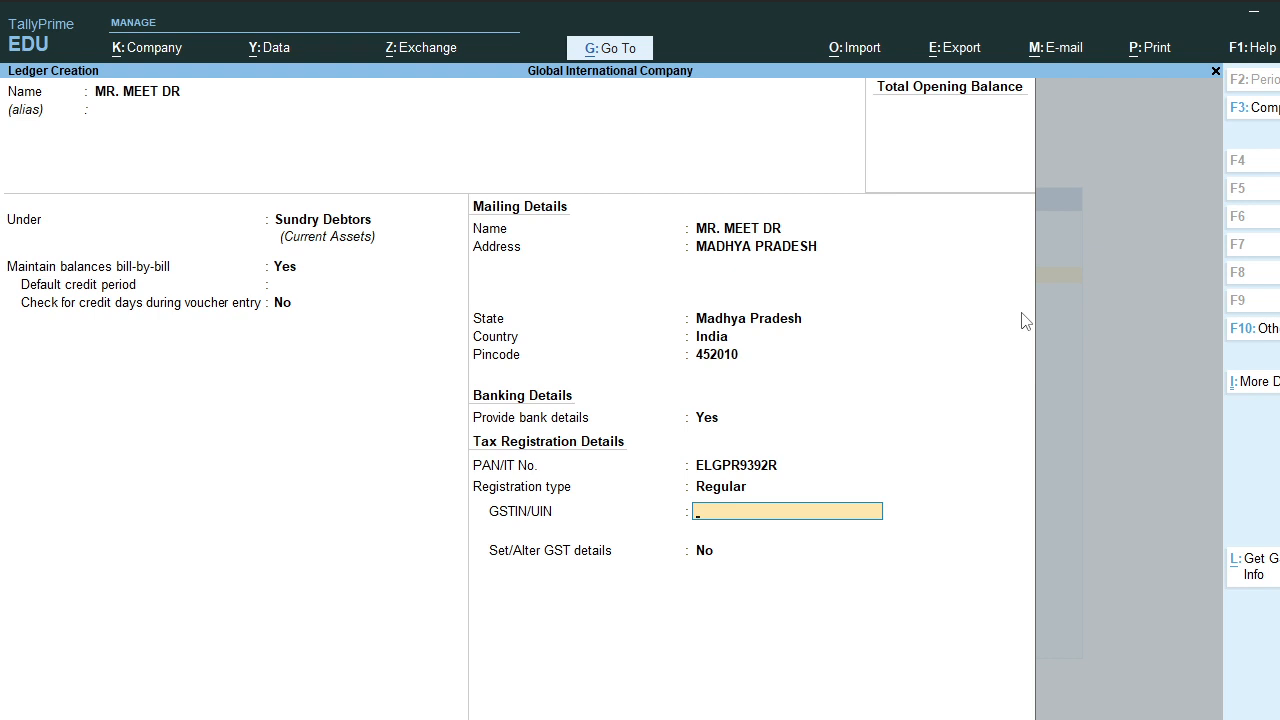
Step: Enter the party's GSTIN and open its GST details for alteration
key("Return")
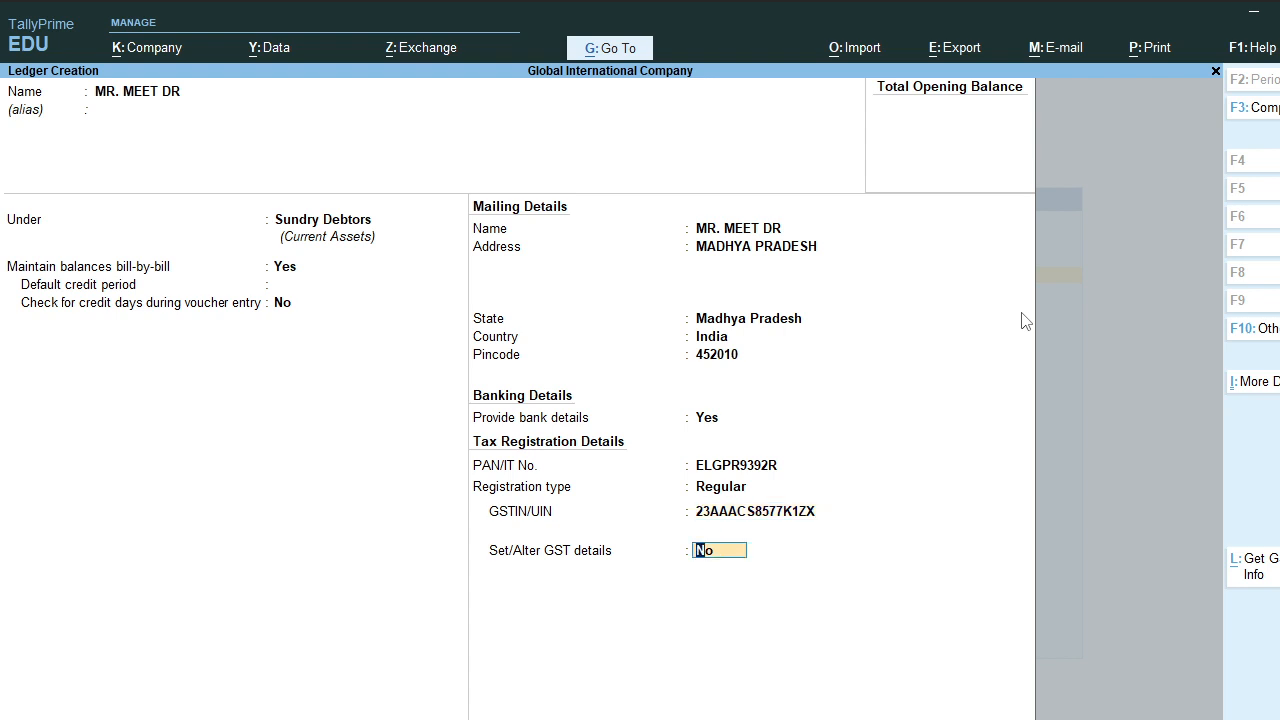
type("Y")
key("Return")
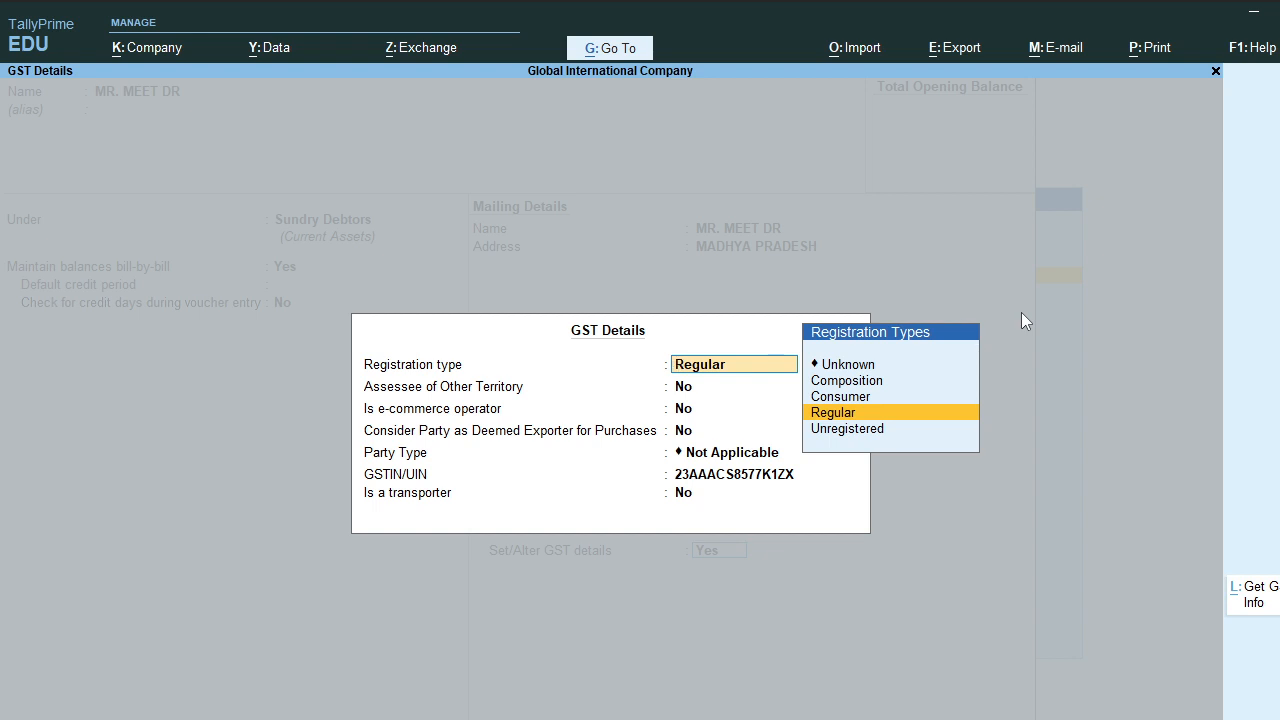
Step: Accept Regular, No and Not Applicable in the party's GST details and save the ledger
key("Return")
key("Return")
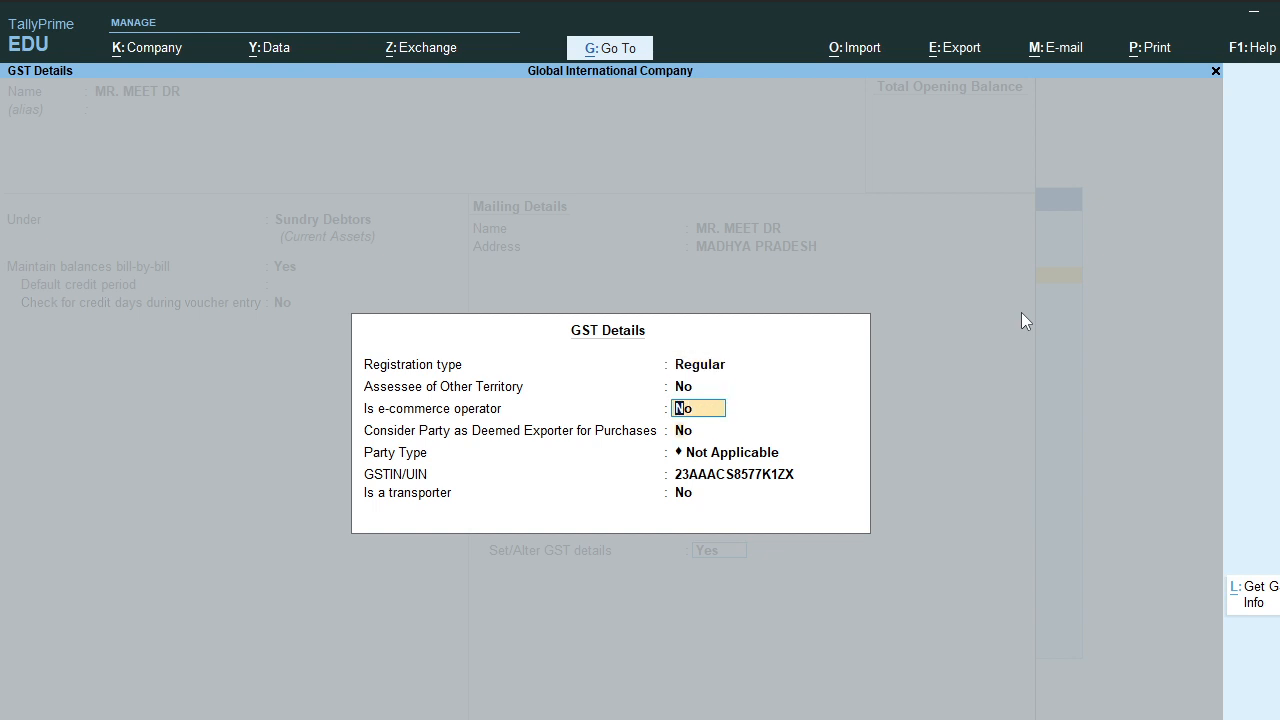
key("Return")
key("Return")
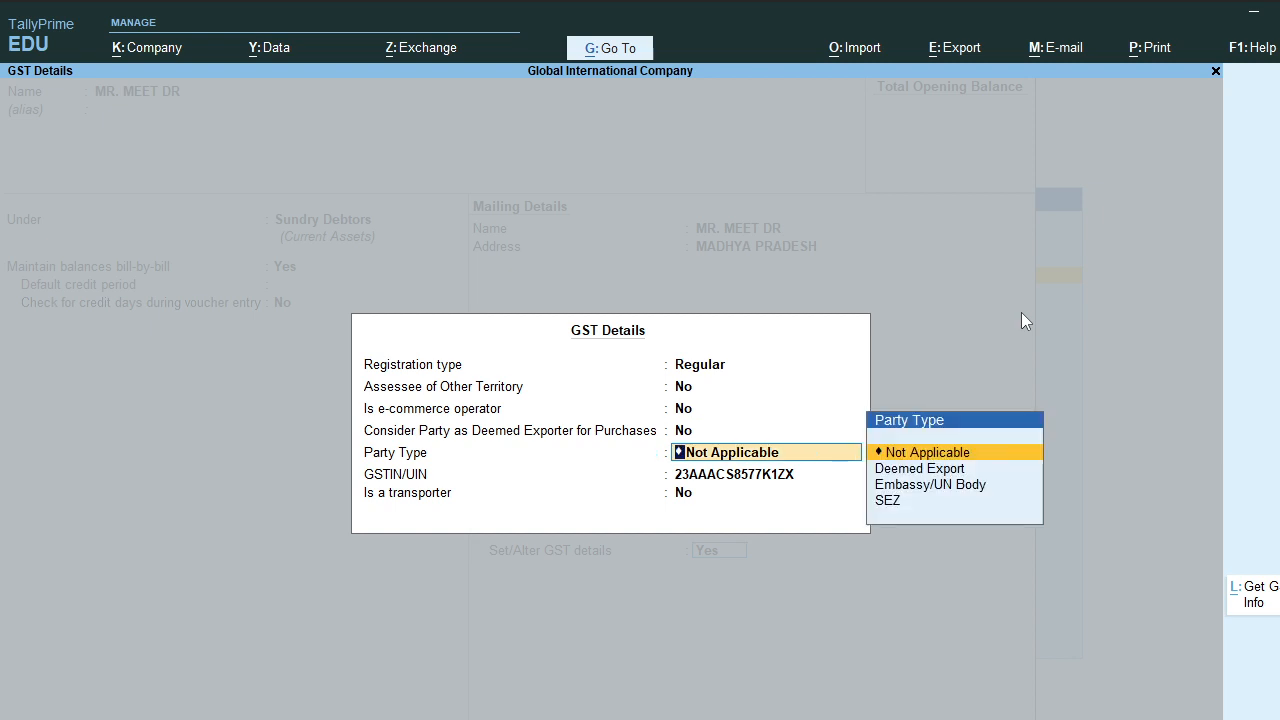
key("Return")
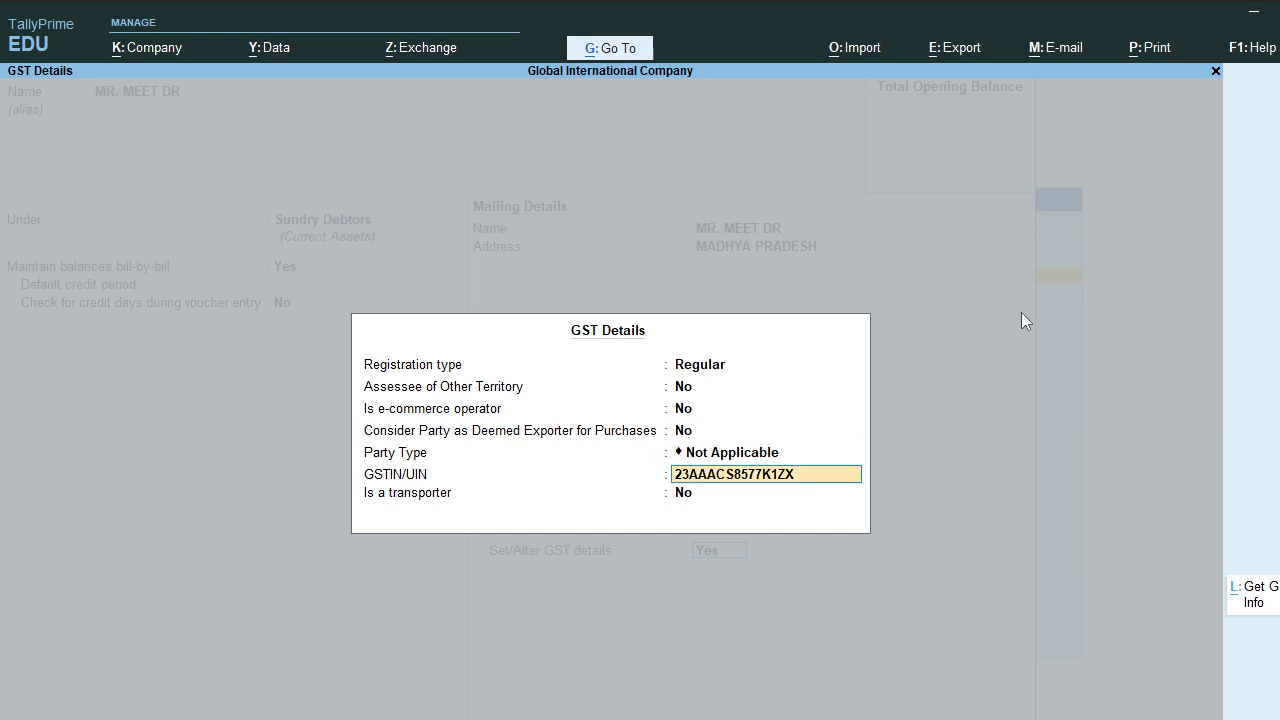
key("Return")
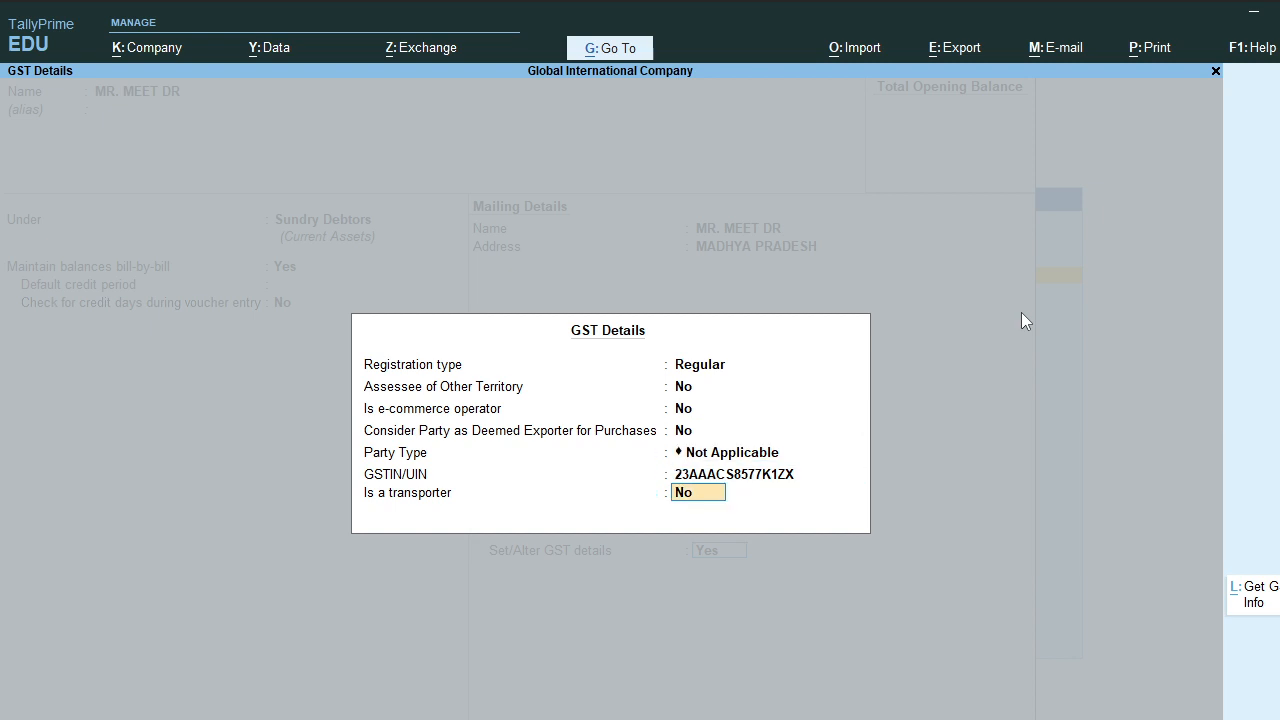
key("Return")
key("Return")
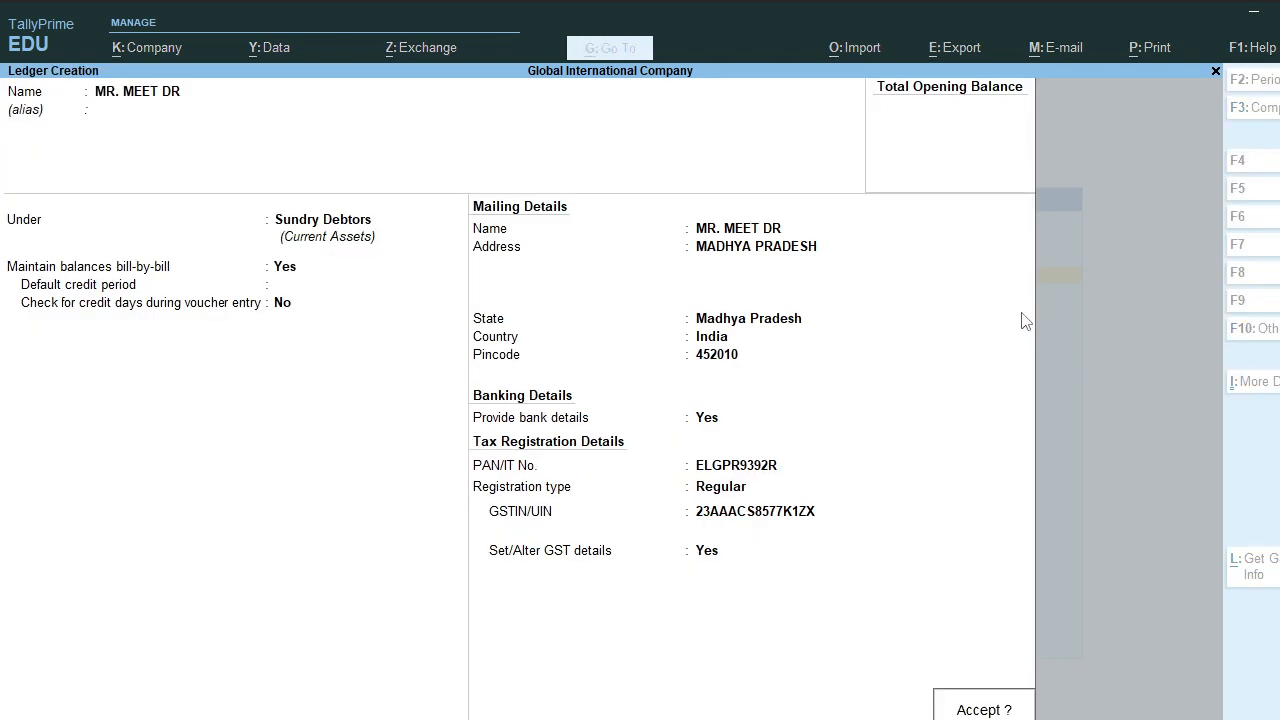
key("Return")
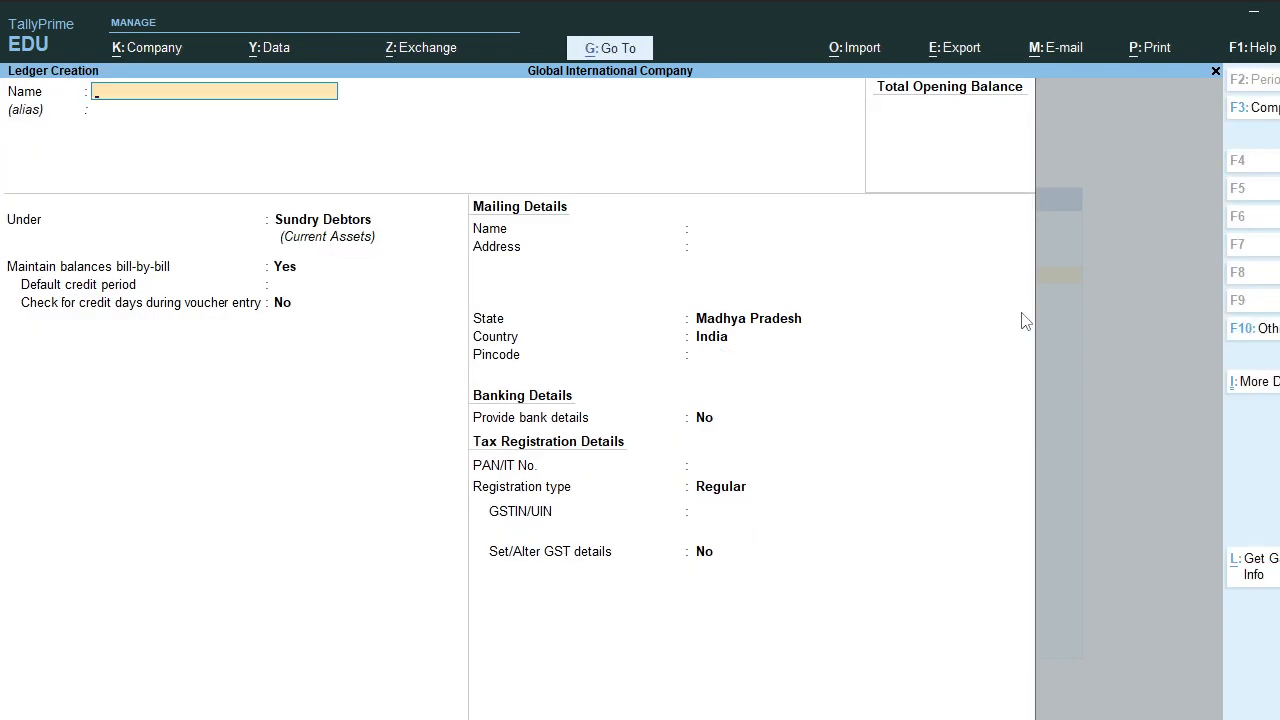
Step: Name the new ledger SALES, file it under Sales Accounts, and keep type Not Applicable
type("SALES")
key("Return")
key("Return")
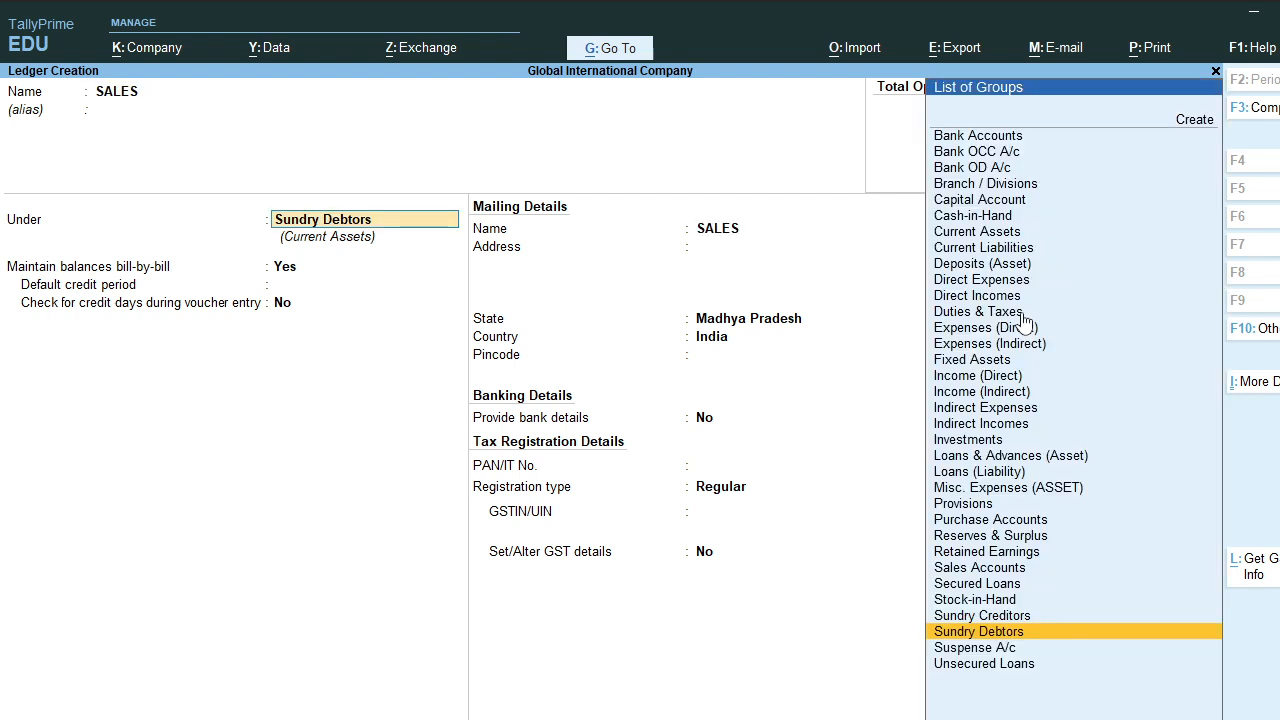
type("SALES")
key("Return")
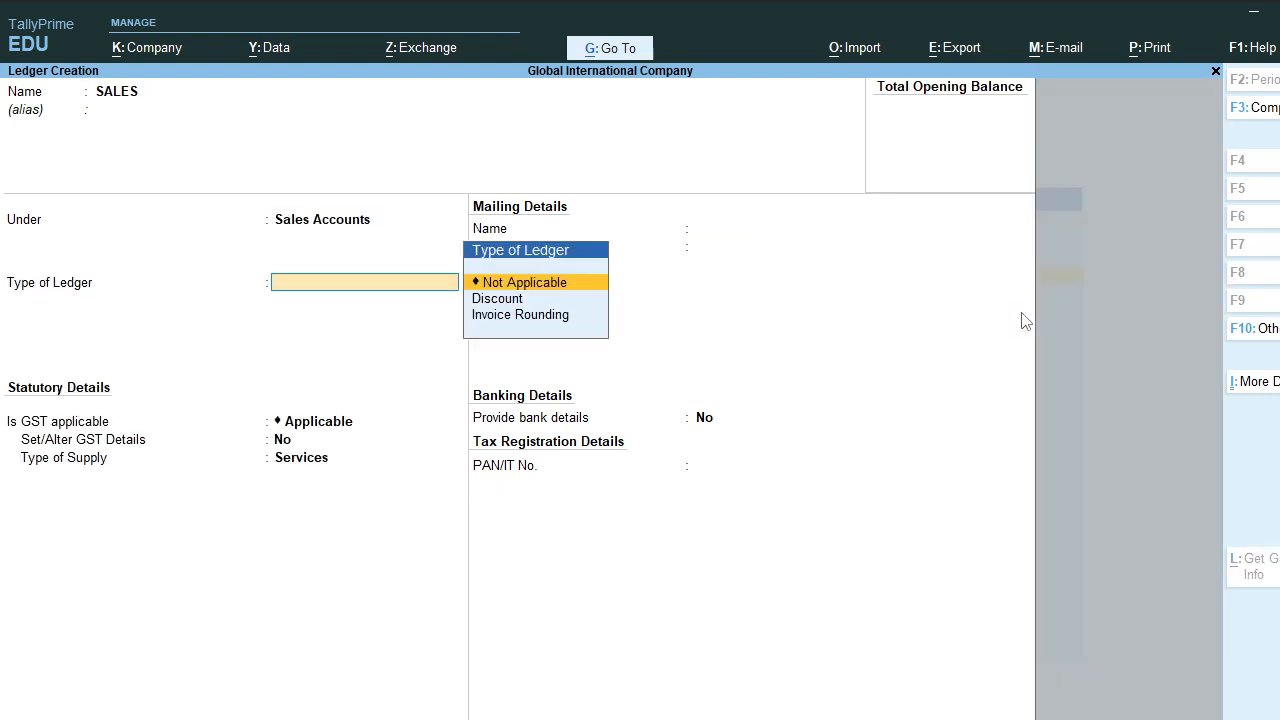
key("Return")
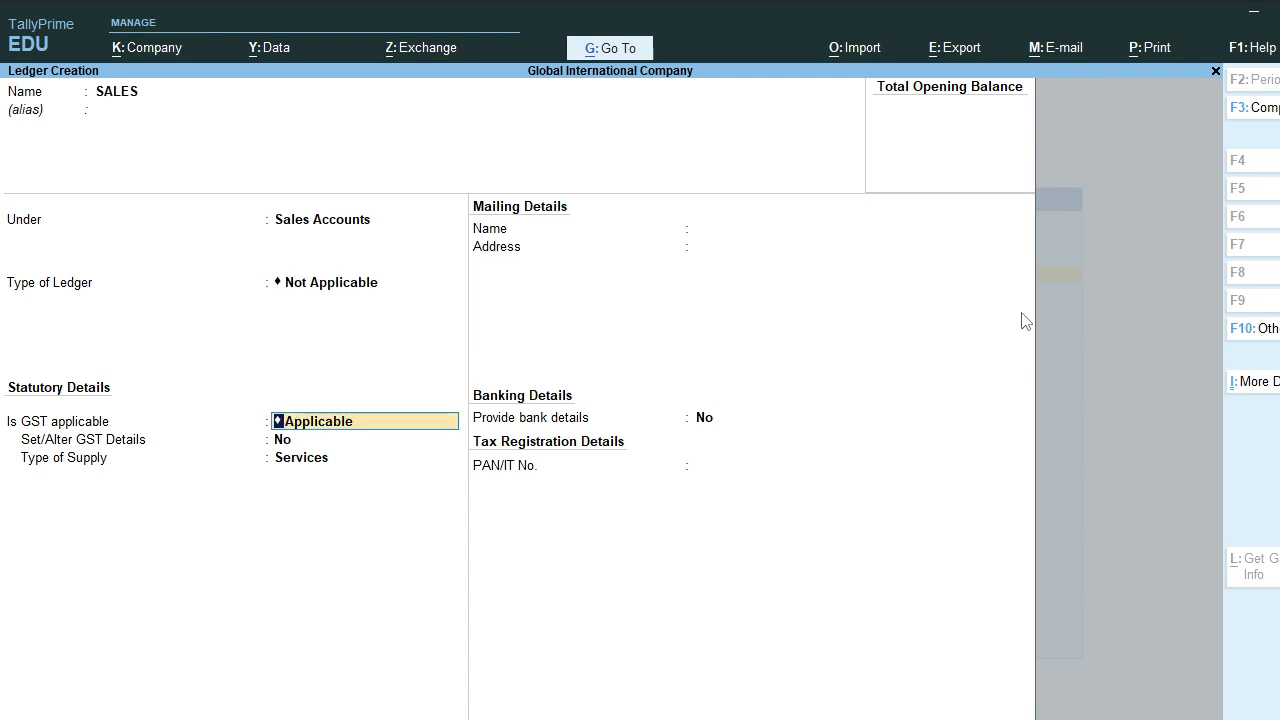
key("Return")
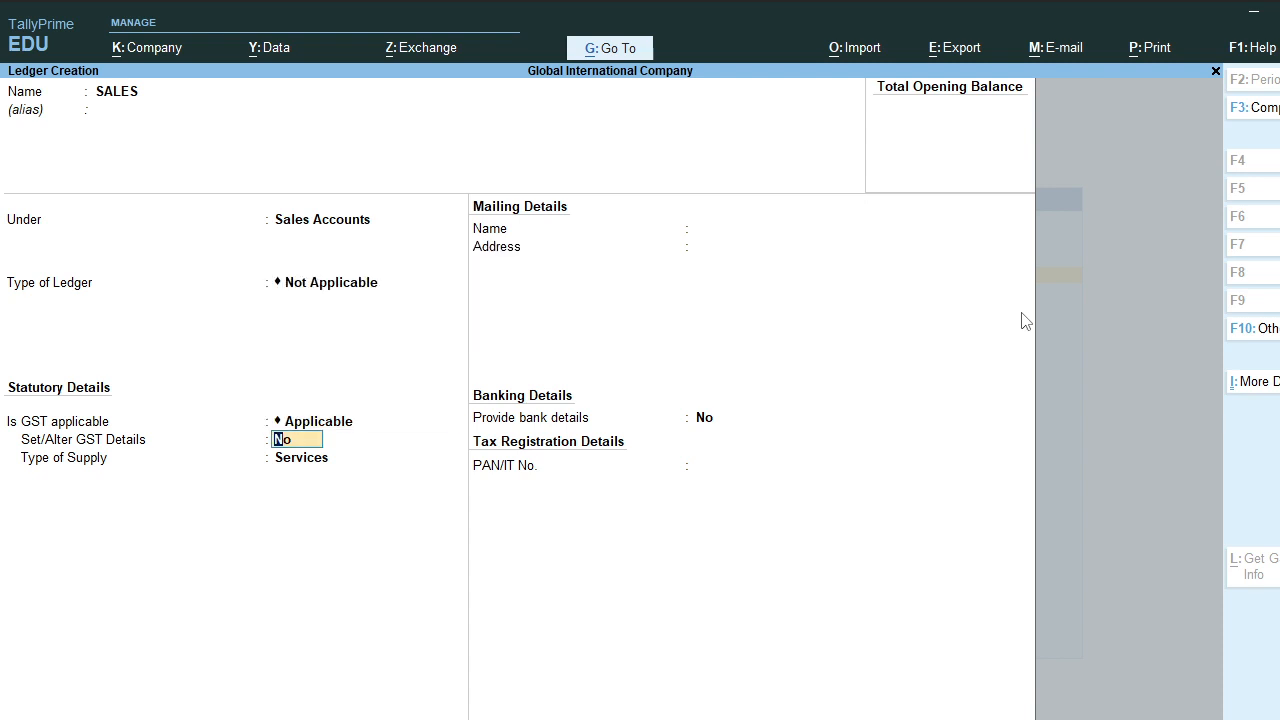
Step: Enable GST details with description SMART PHONE and HSN/SAC 225563
type("y")
key("Return")
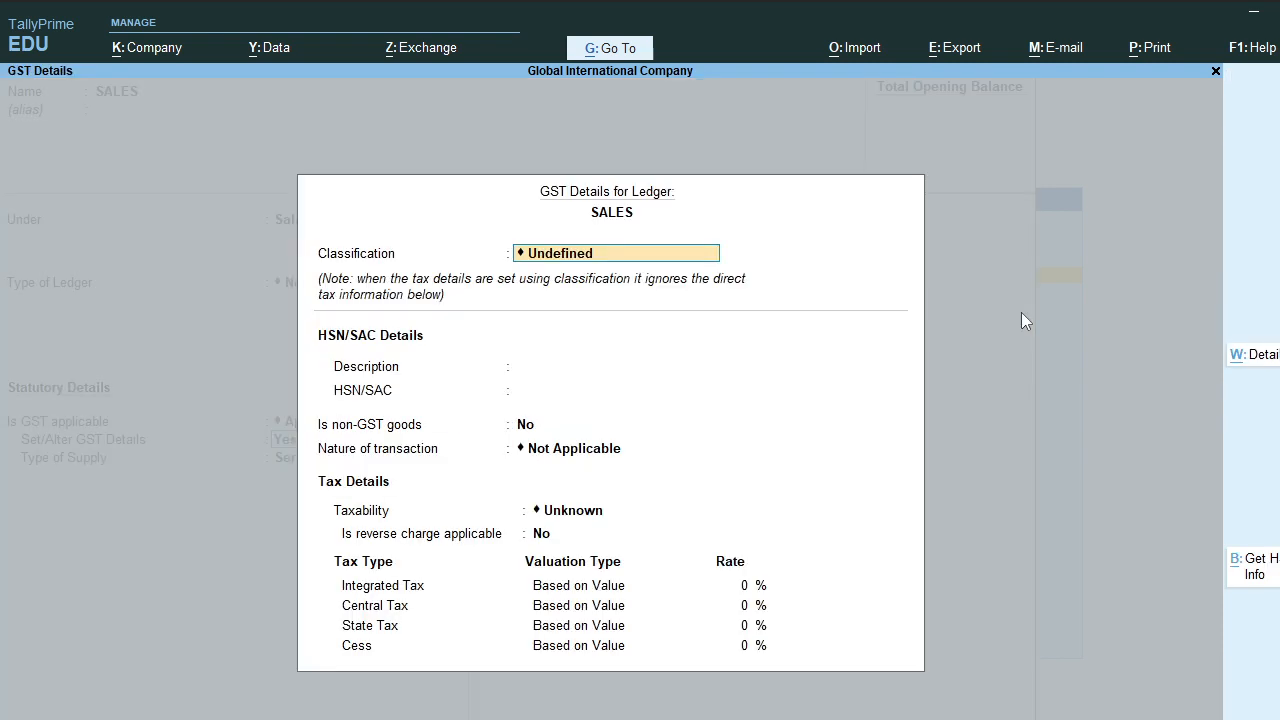
key("Return")
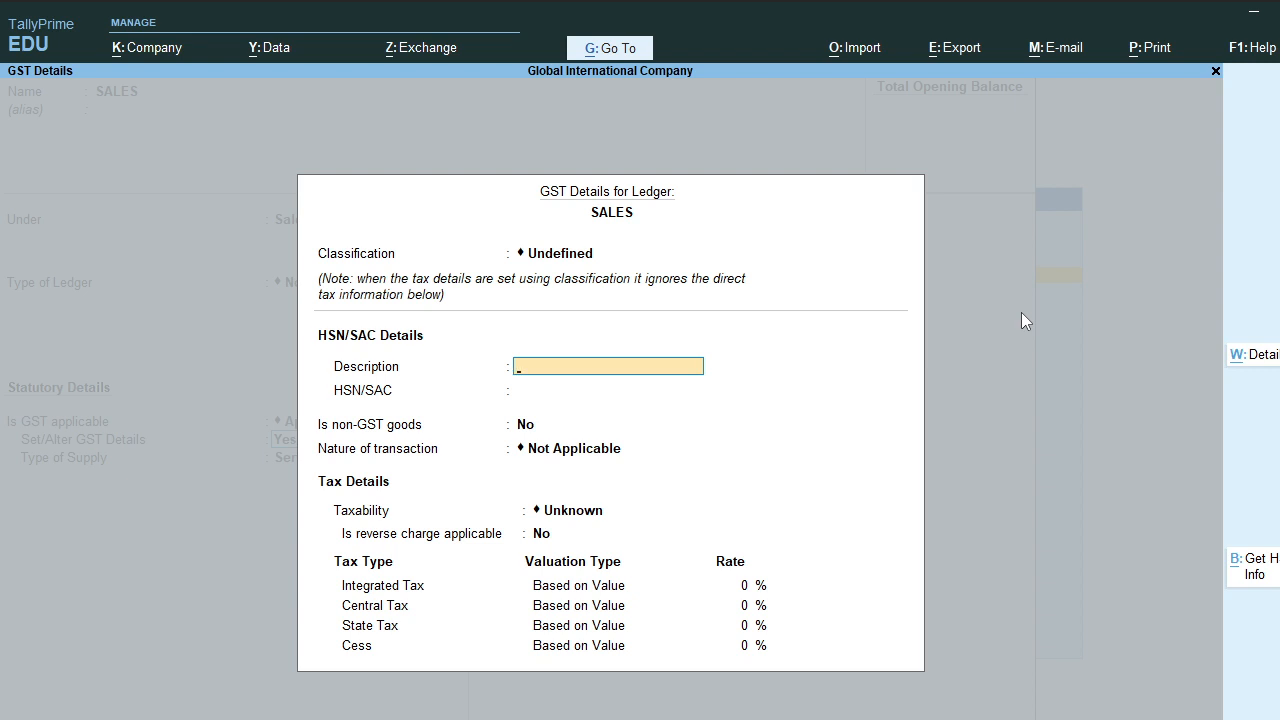
type("SMART PHONE")
key("Return")
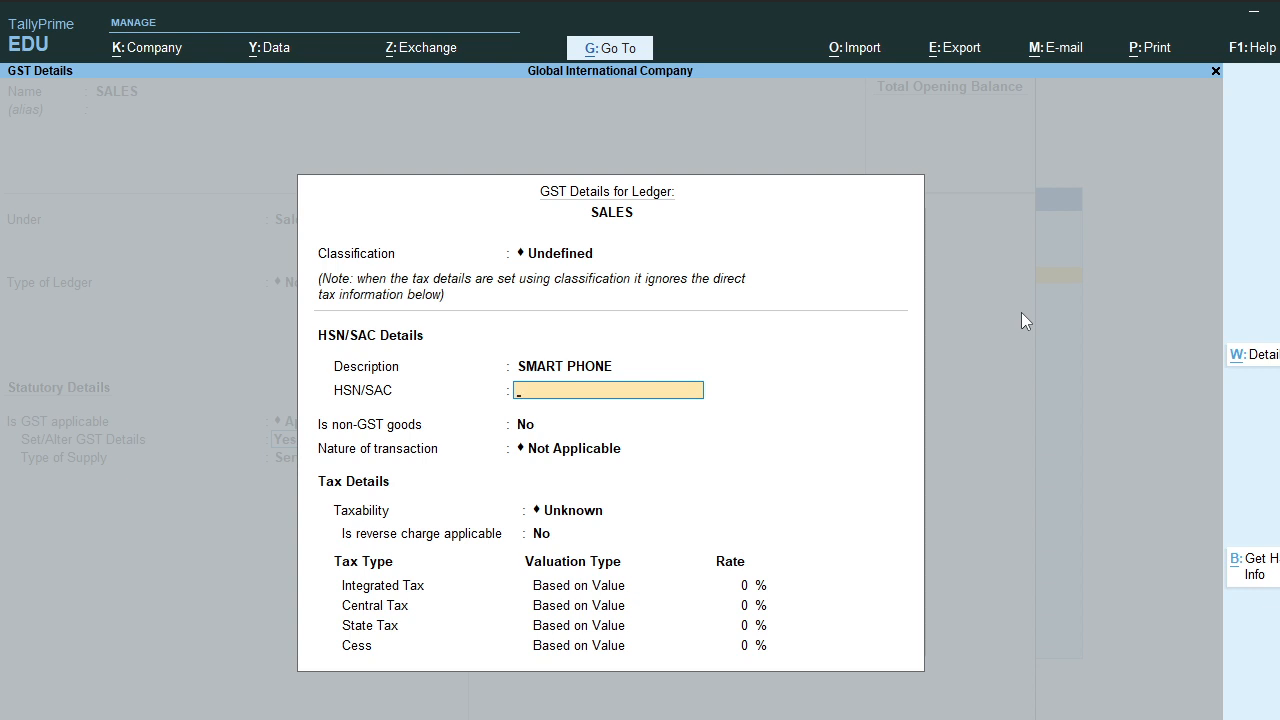
type("225563")
key("Return")
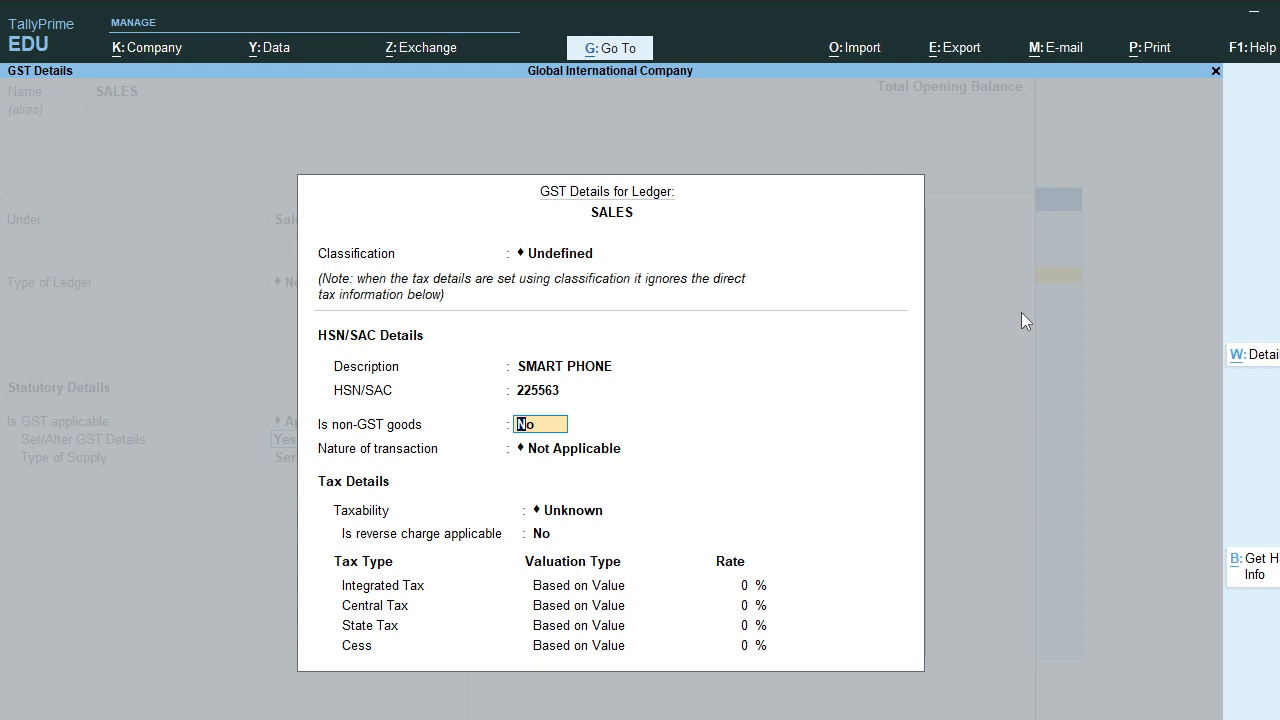
key("Return")
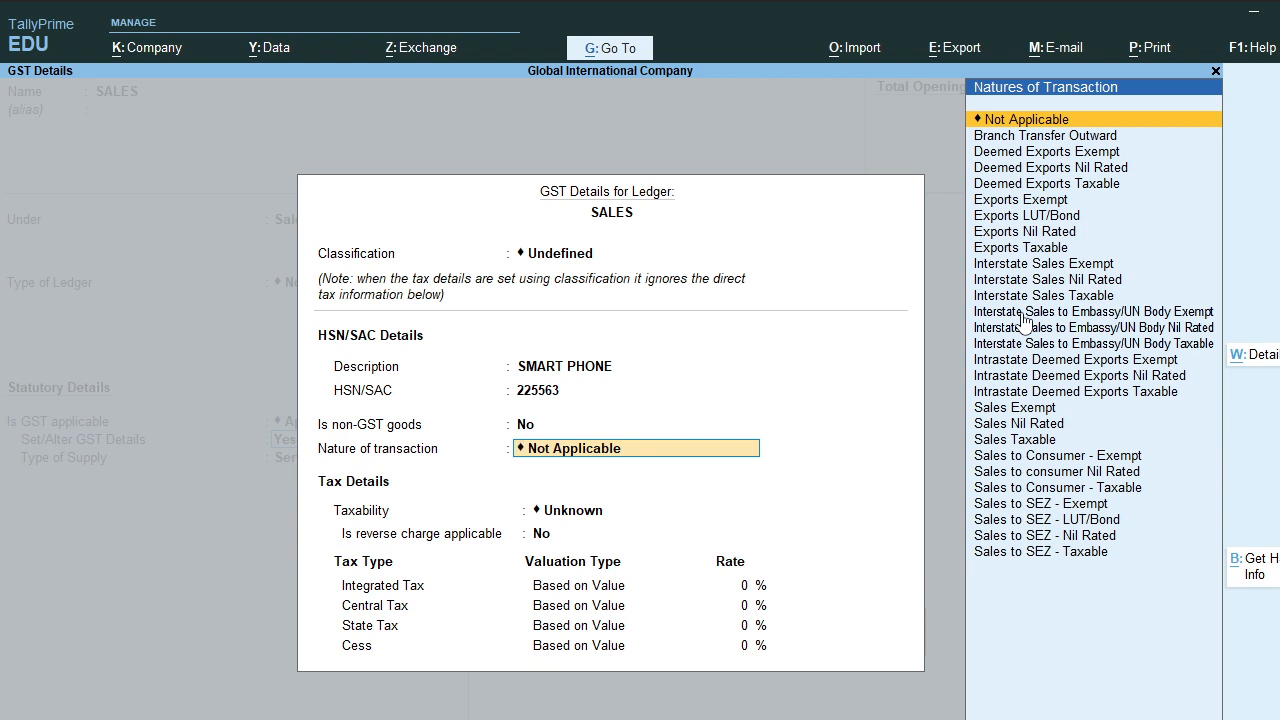
Step: Set nature of transaction Sales Taxable, reverse charge No, and 18% integrated tax (9% central, 9% state)
type("SALES")
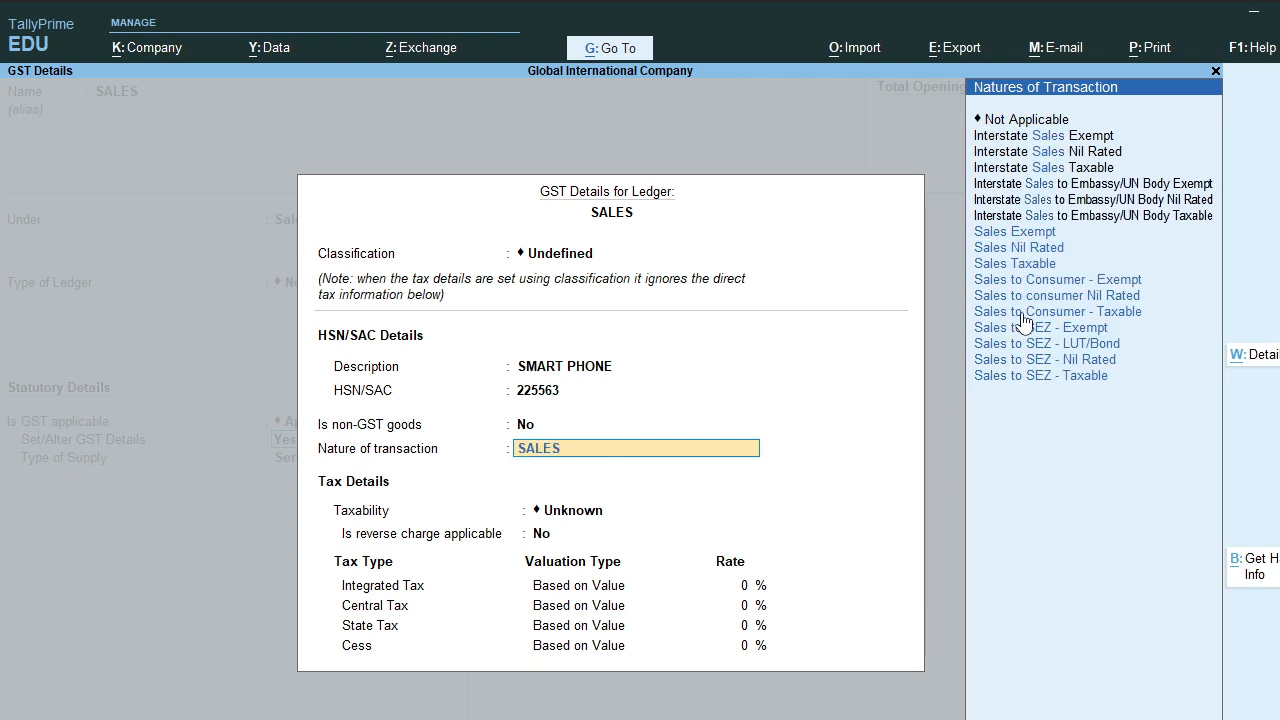
key("Down")
key("Down")
key("Down")
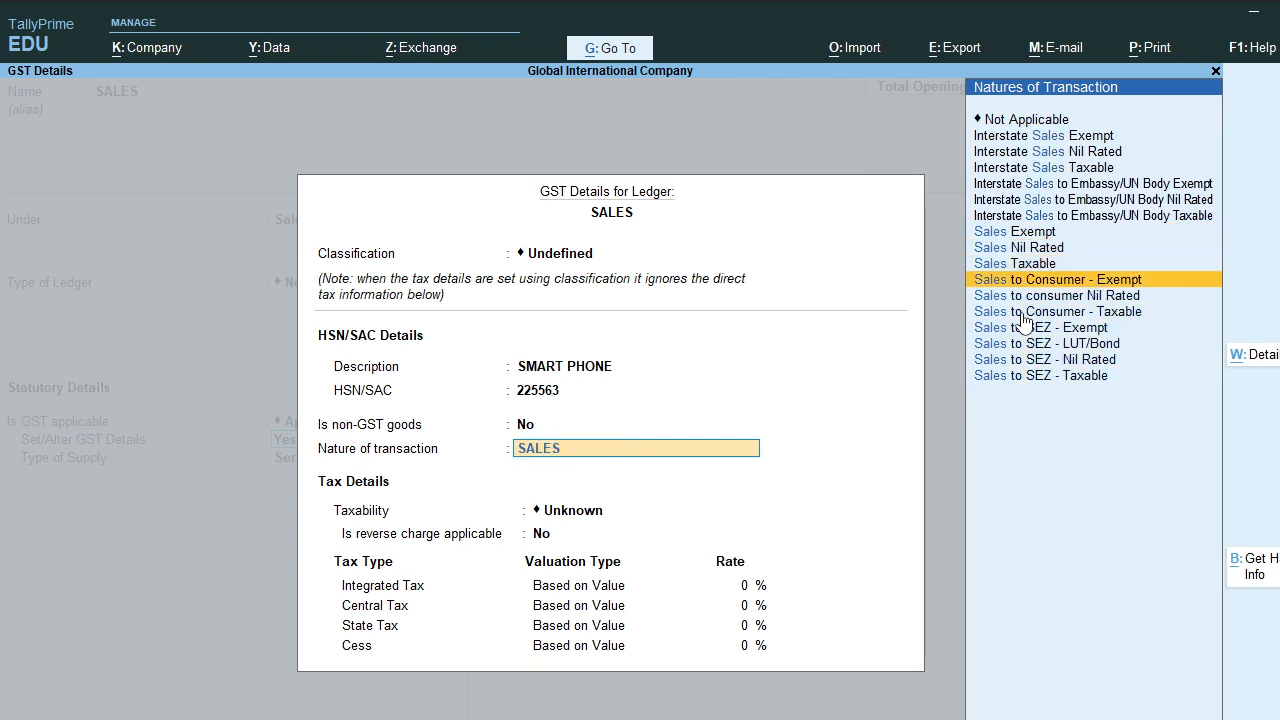
key("Up")
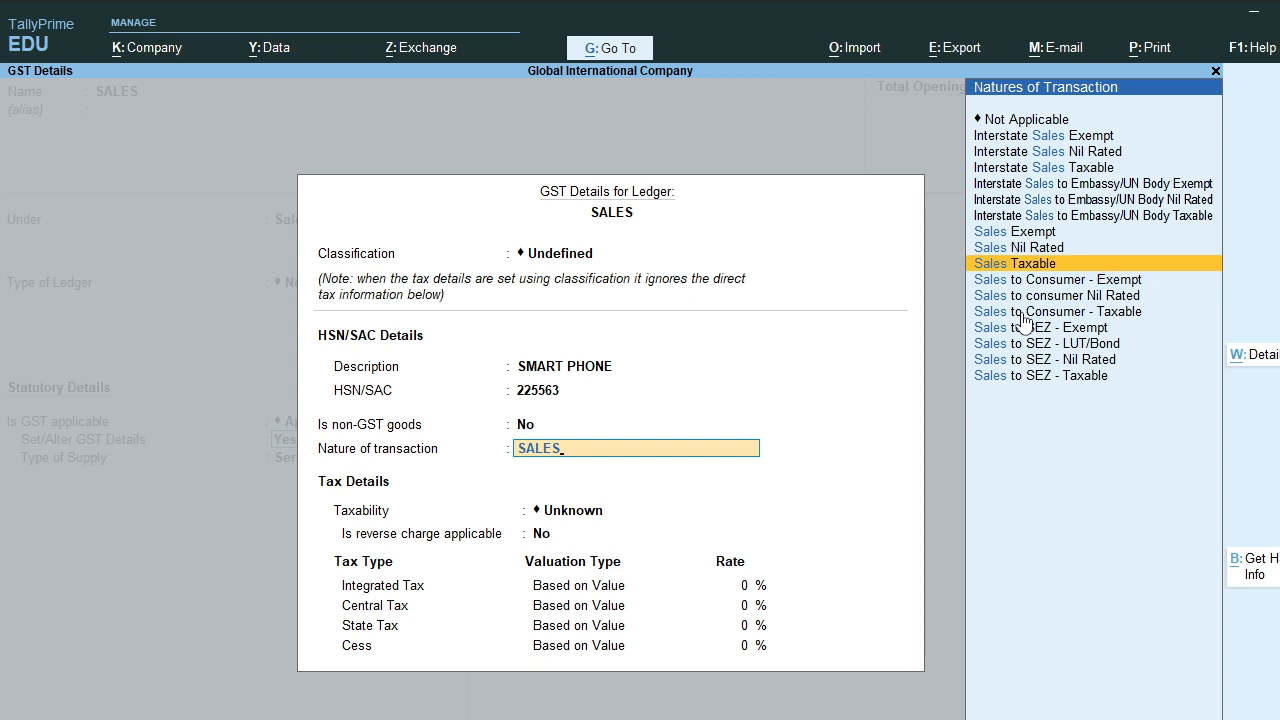
key("Return")
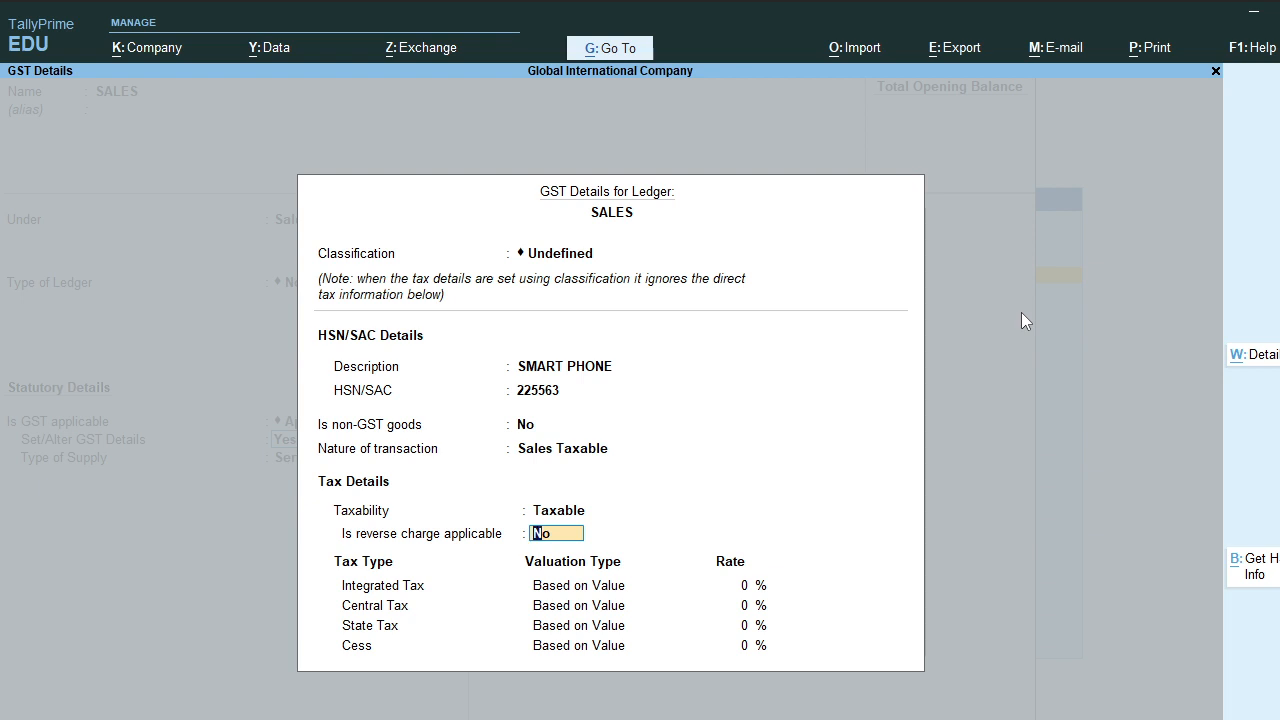
key("Return")
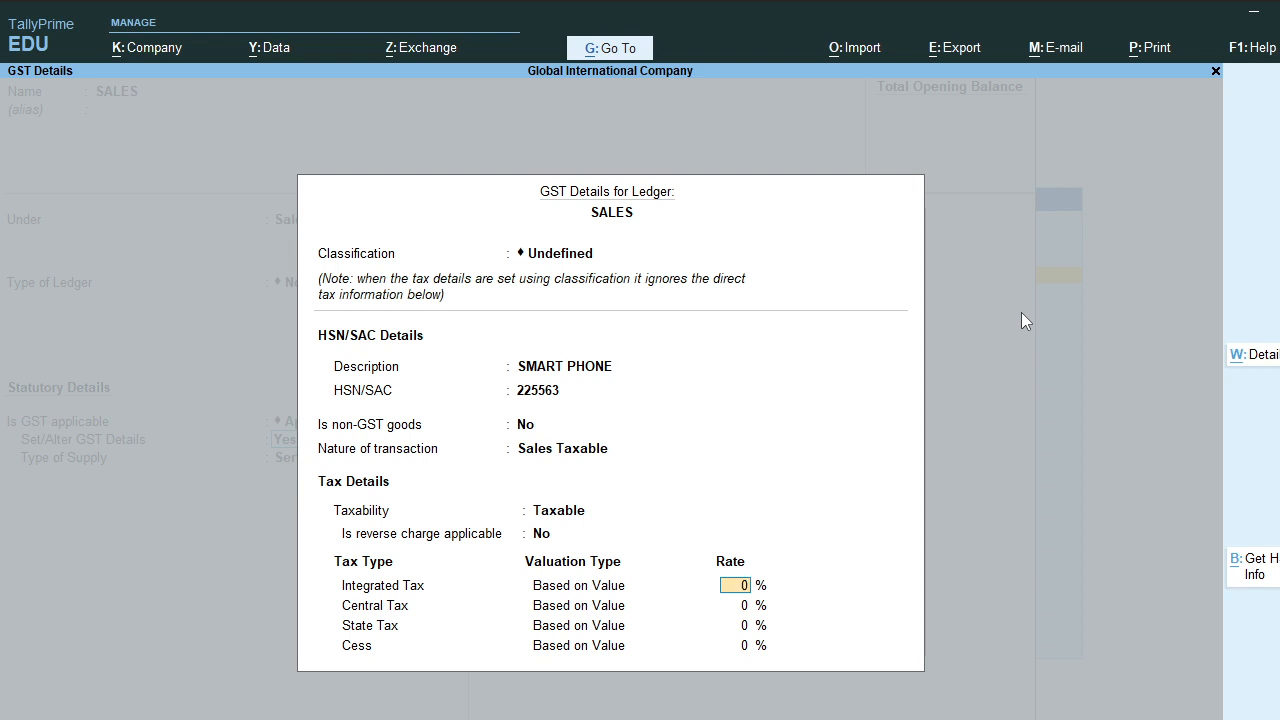
type("18")
key("Return")
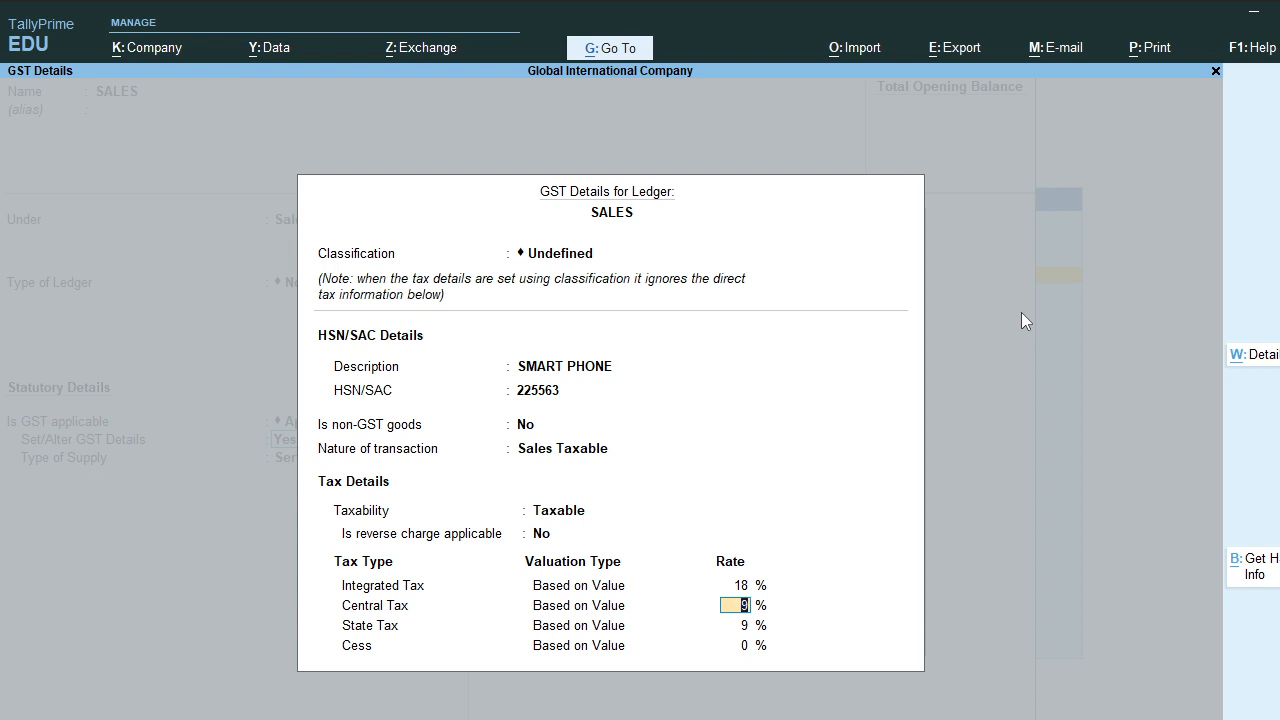
key("Return")
key("Return")
key("Return")
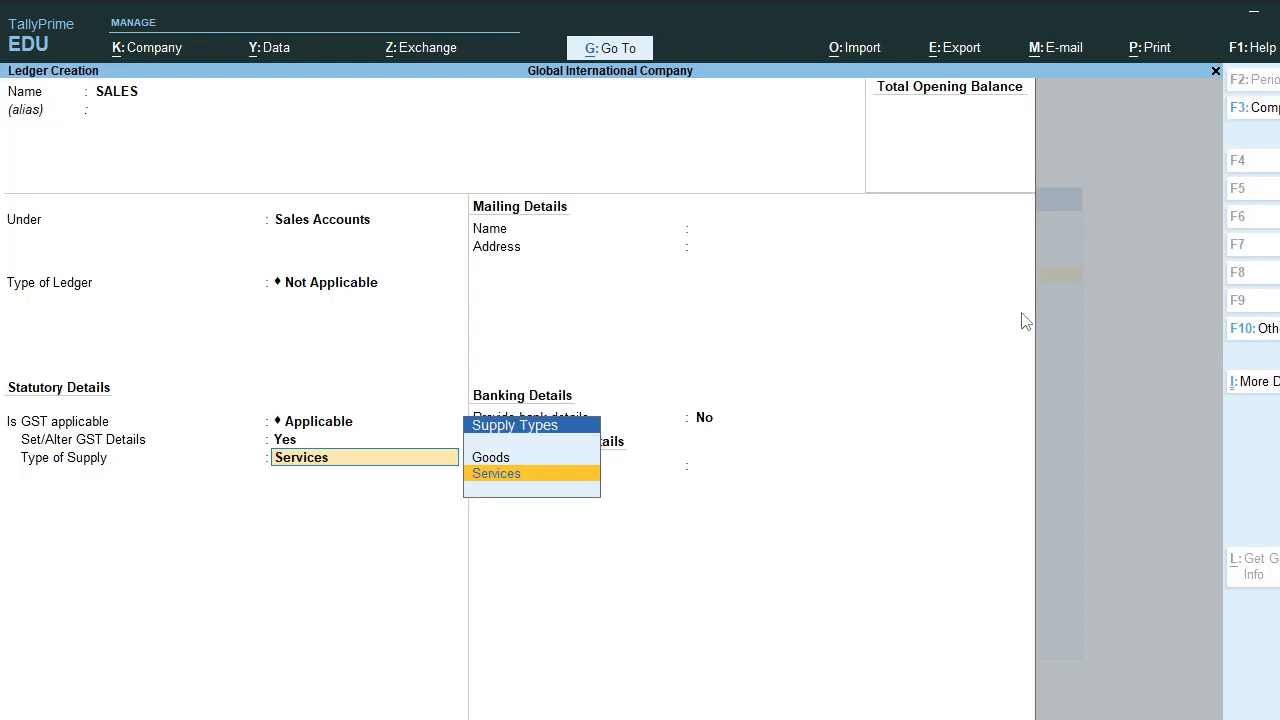
Step: Set the SALES ledger's supply type to Goods and save the ledger
key("Up")
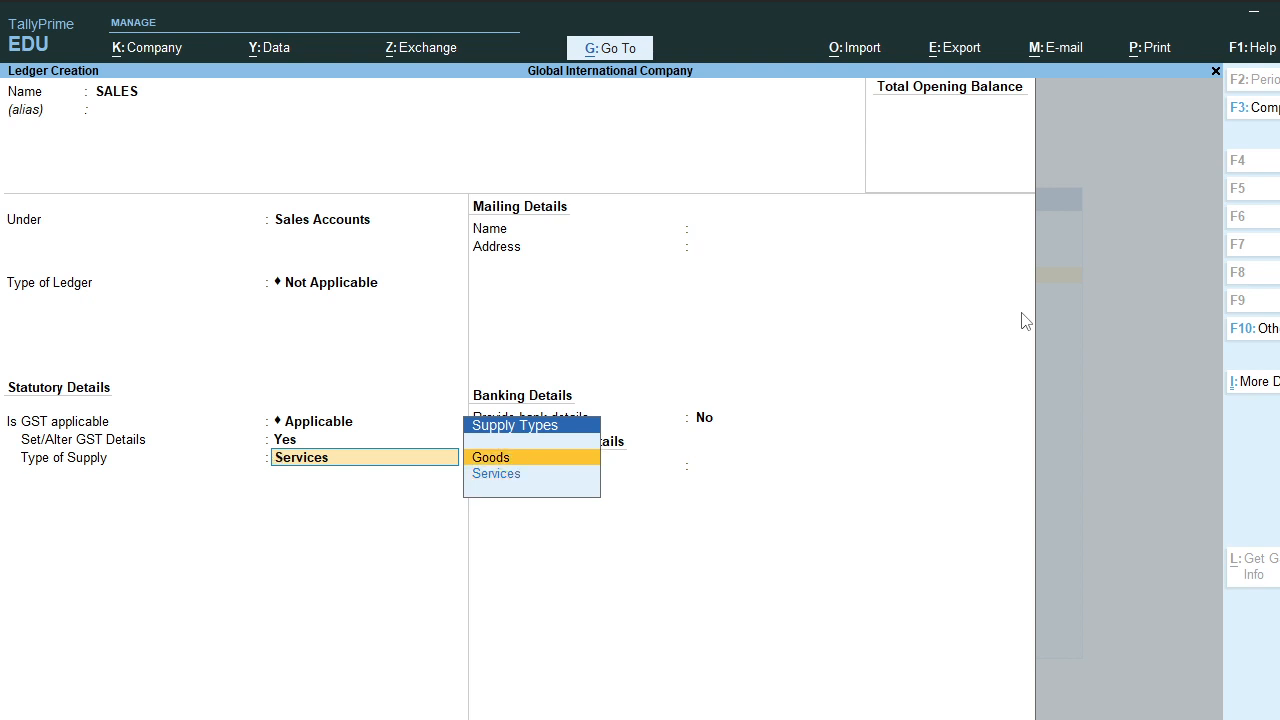
key("Return")
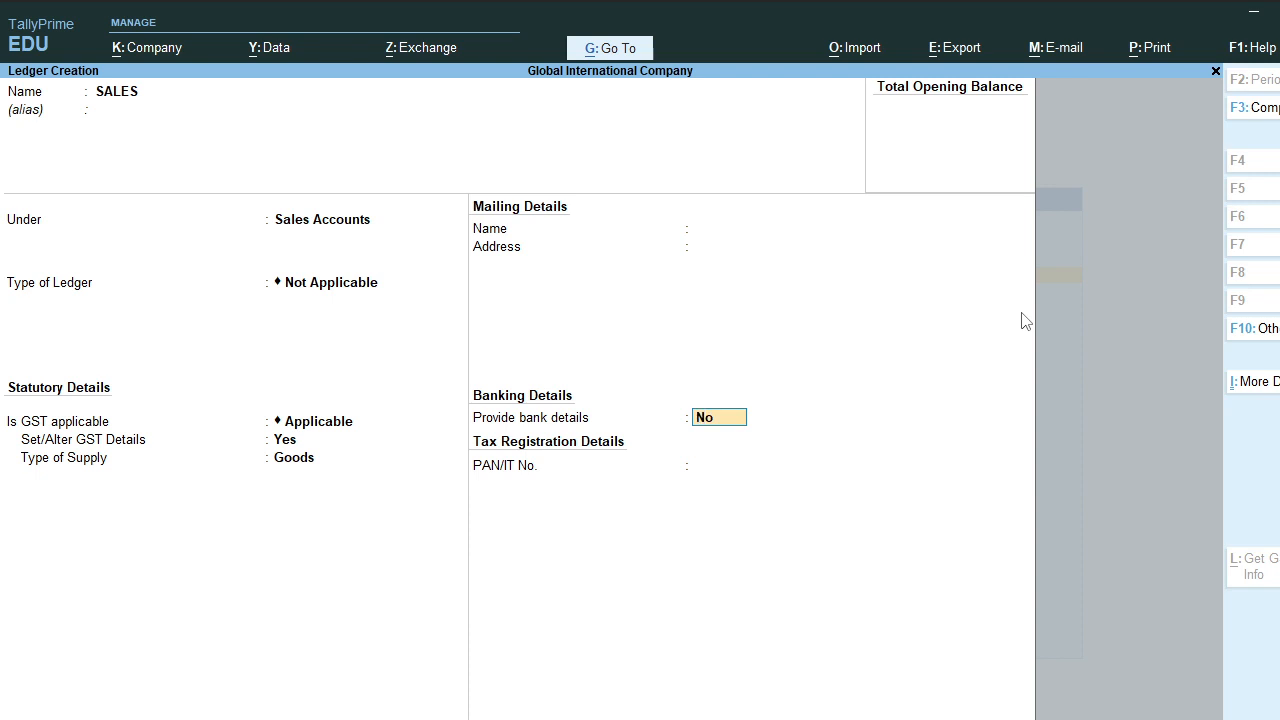
key("Return")
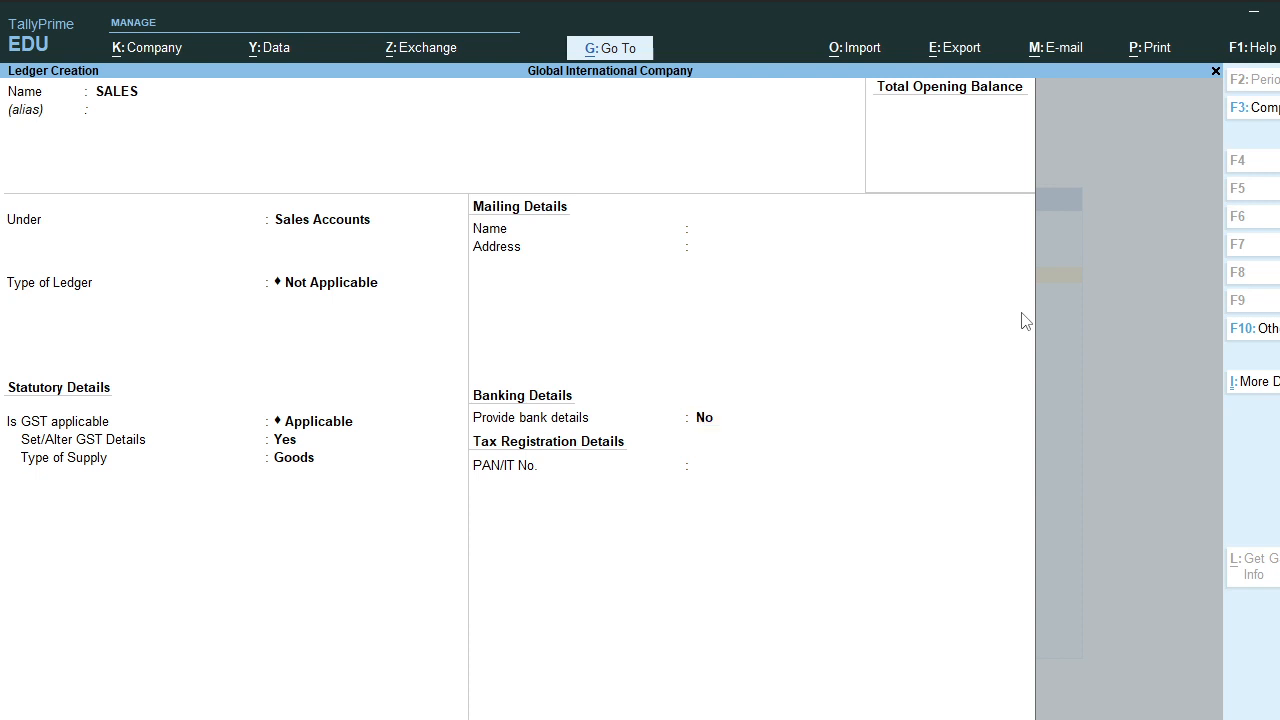
key("Return")
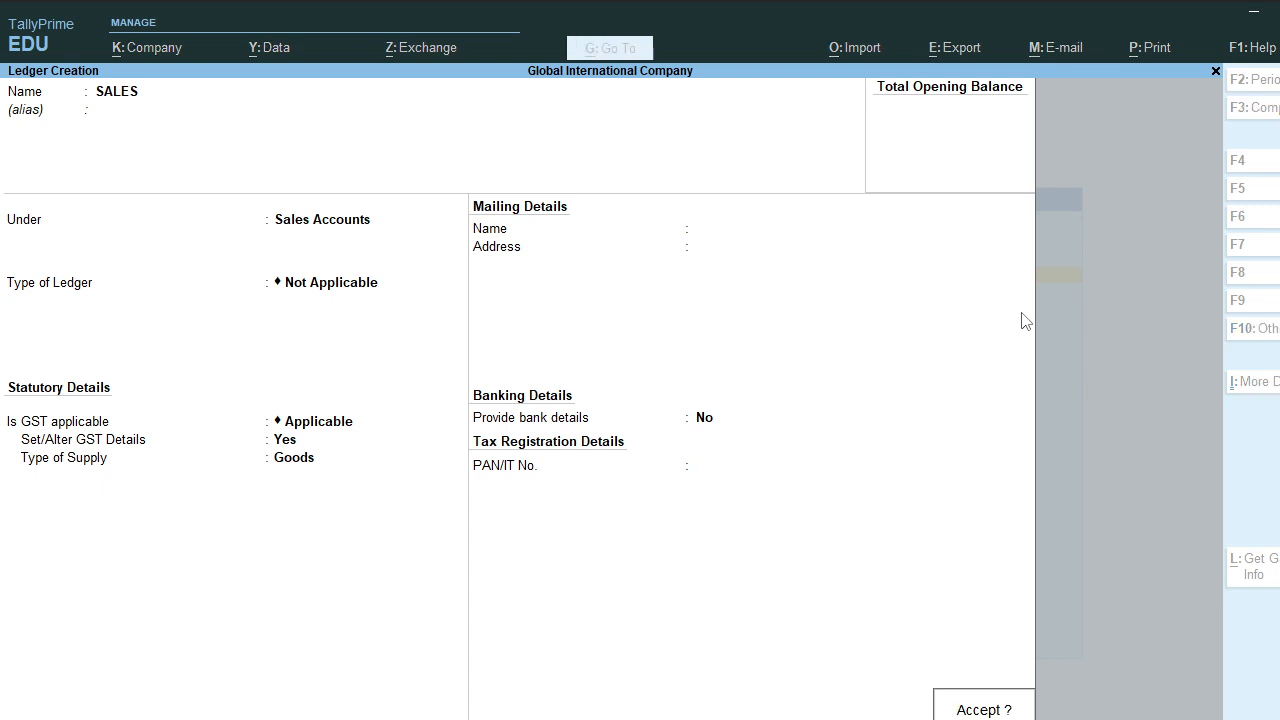
key("Return")
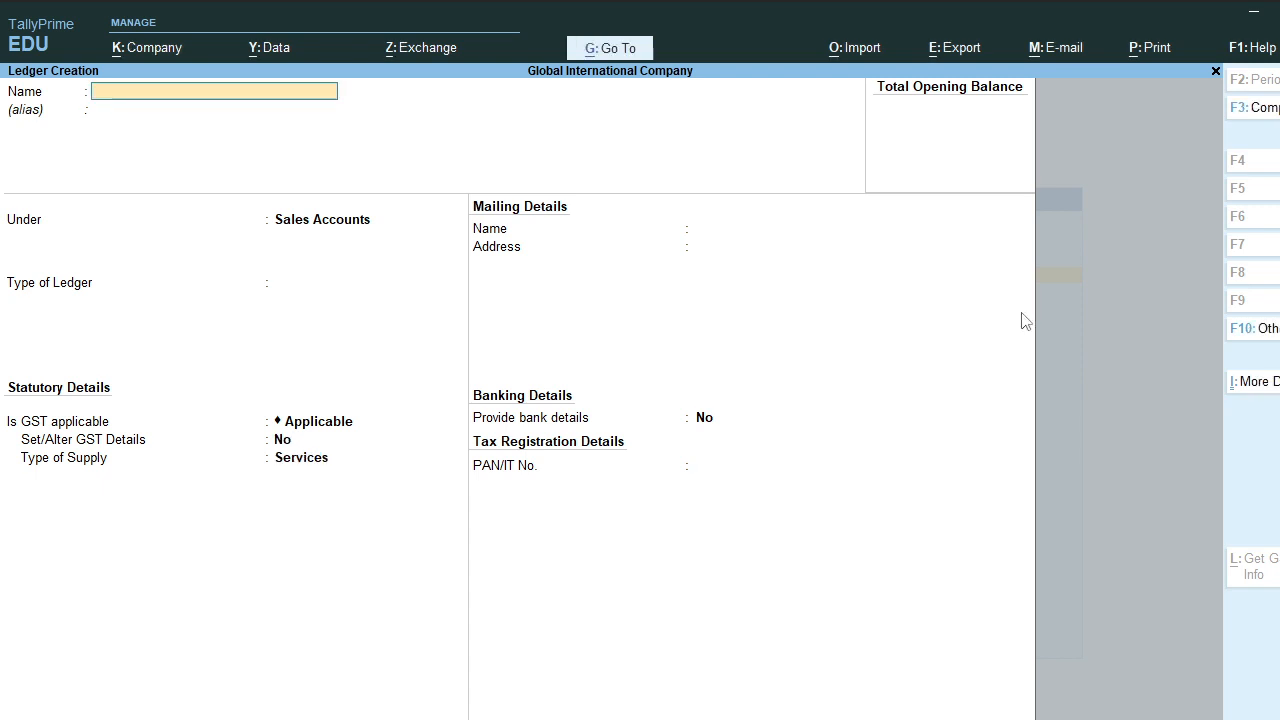
Step: Go from the main menu to Create and choose Stock Group from the masters list
key("Escape")
key("Escape")
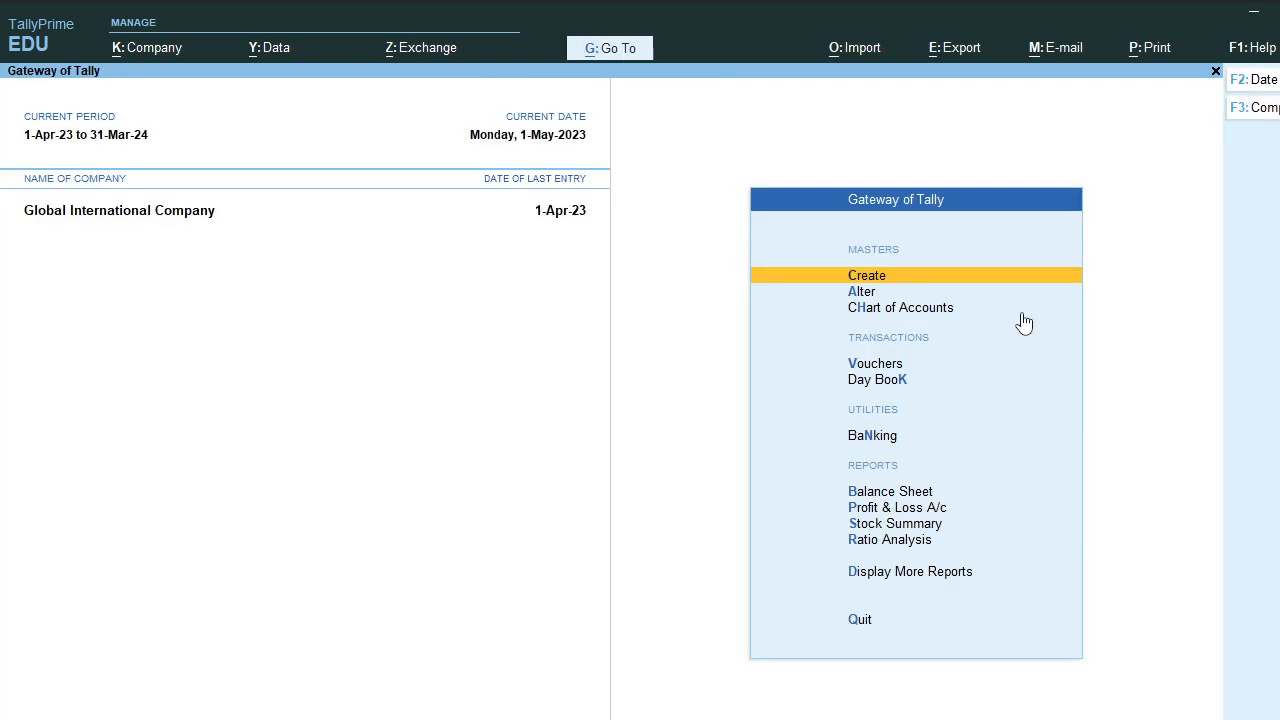
key("Down")
key("Down")
key("Down")
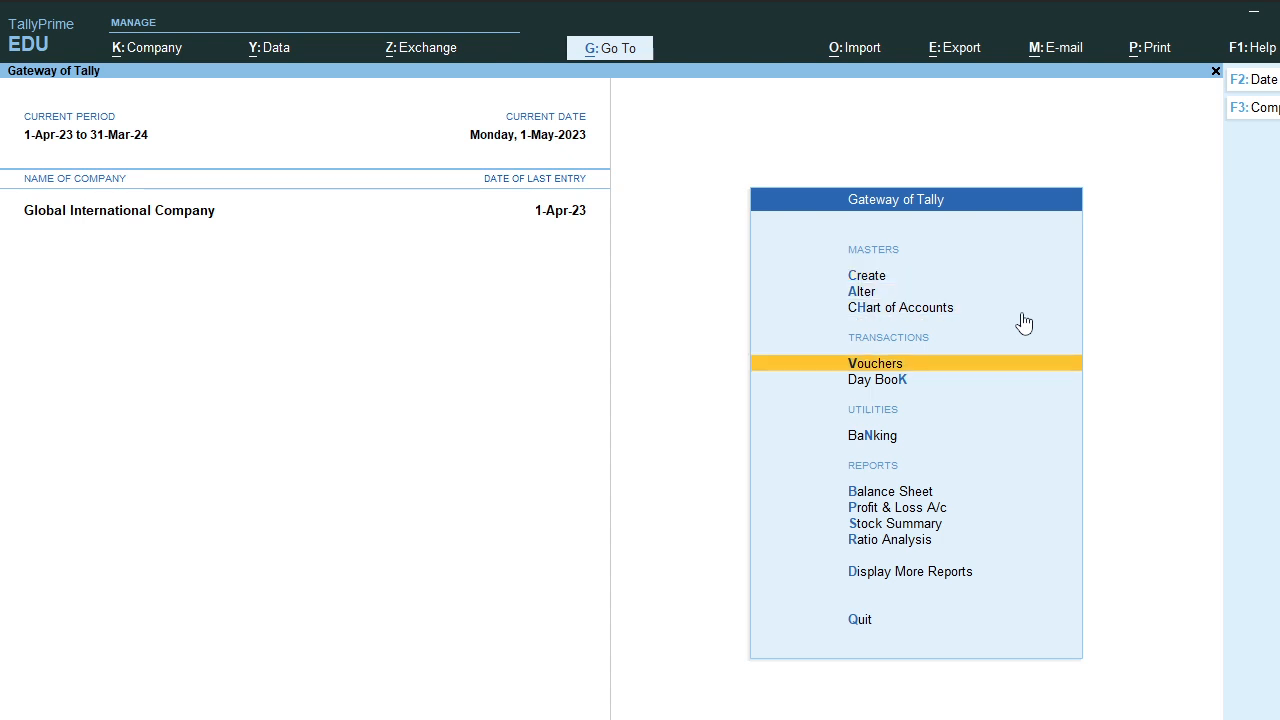
key("Up")
key("Up")
key("Up")
key("Return")
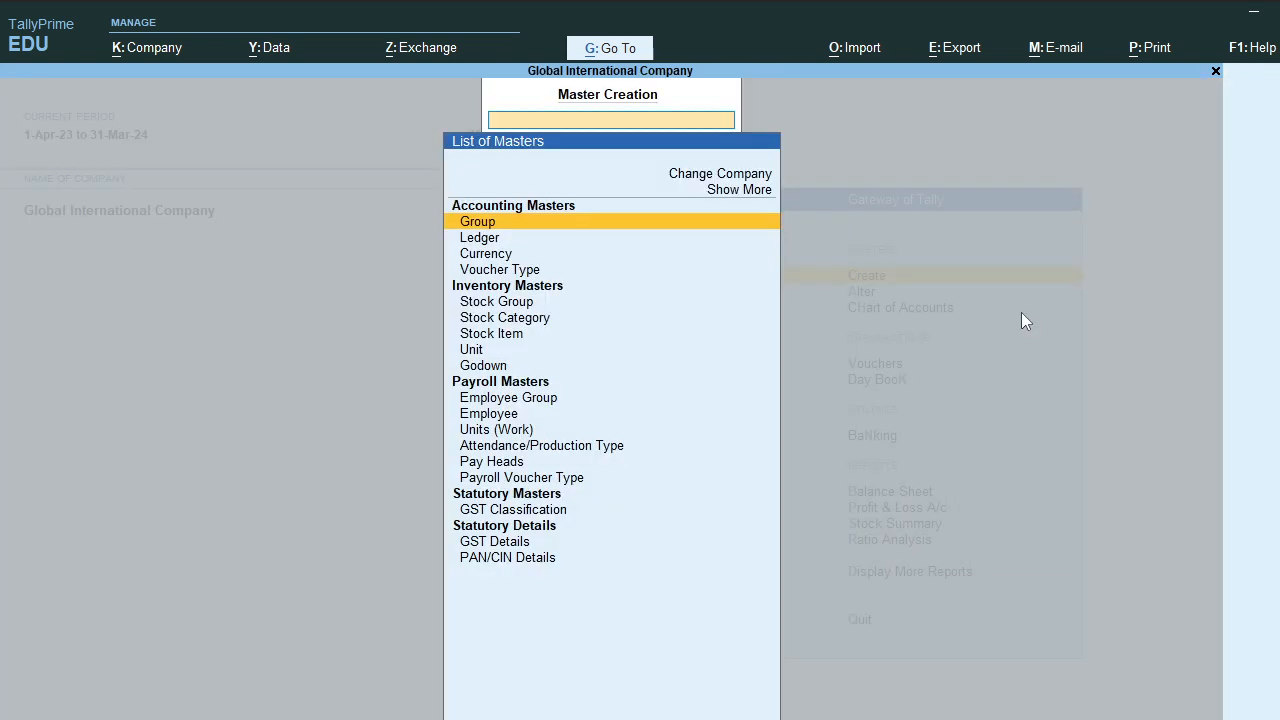
key("Down")
key("Down")
key("Down")
key("Down")
key("Down")
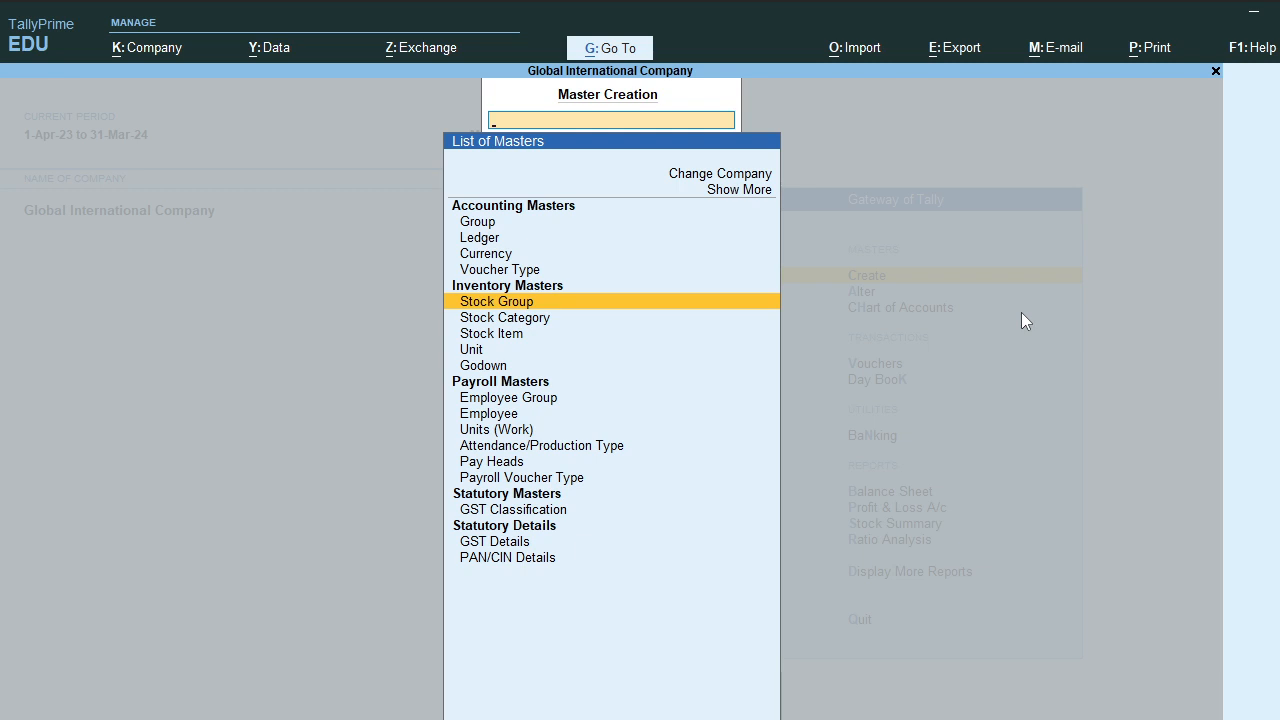
key("Return")
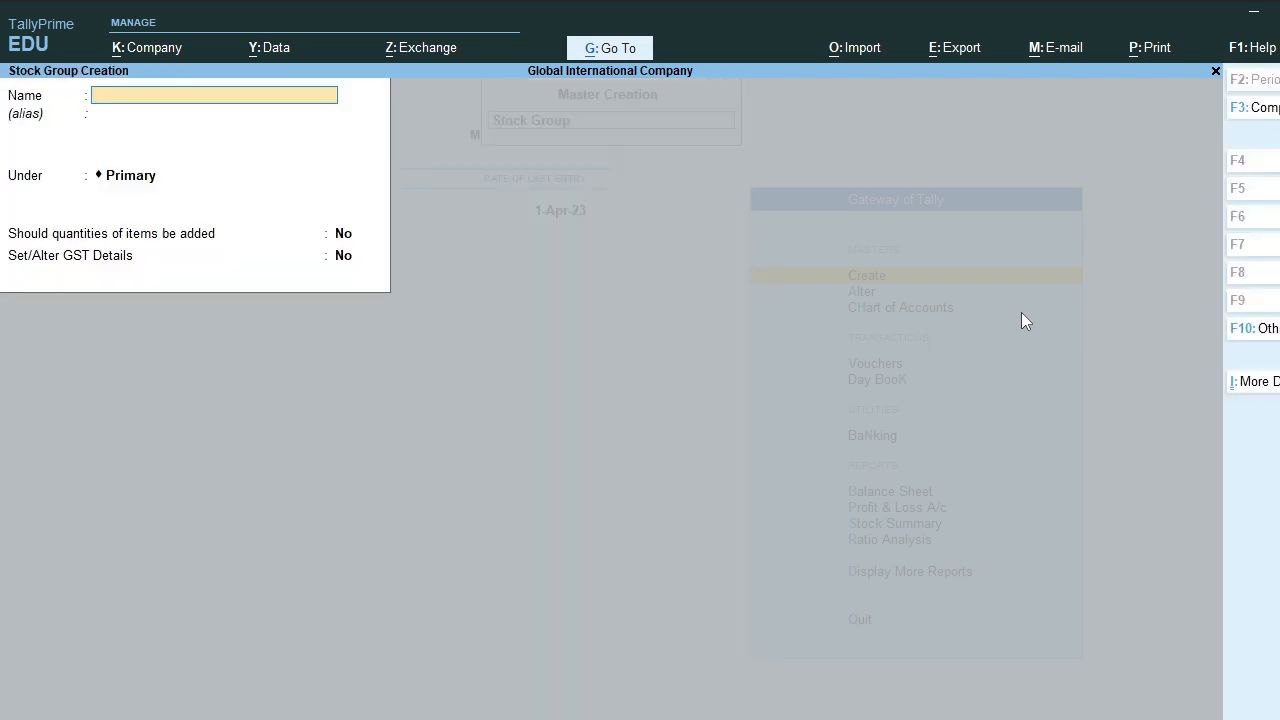
Step: Name the group SMART PHONE and give its GST details description SMART PHONE and HSN 225633
type("SMART PHONE")
key("Return")
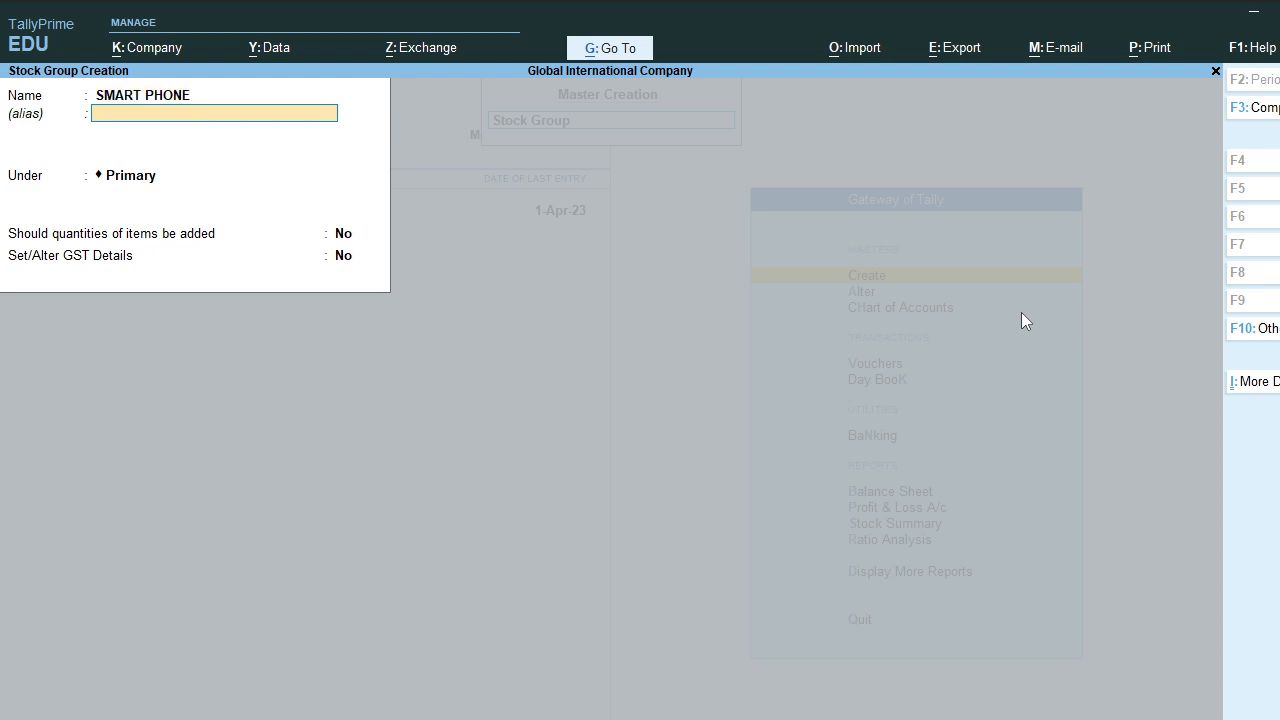
key("Return")
key("Return")
key("Return")
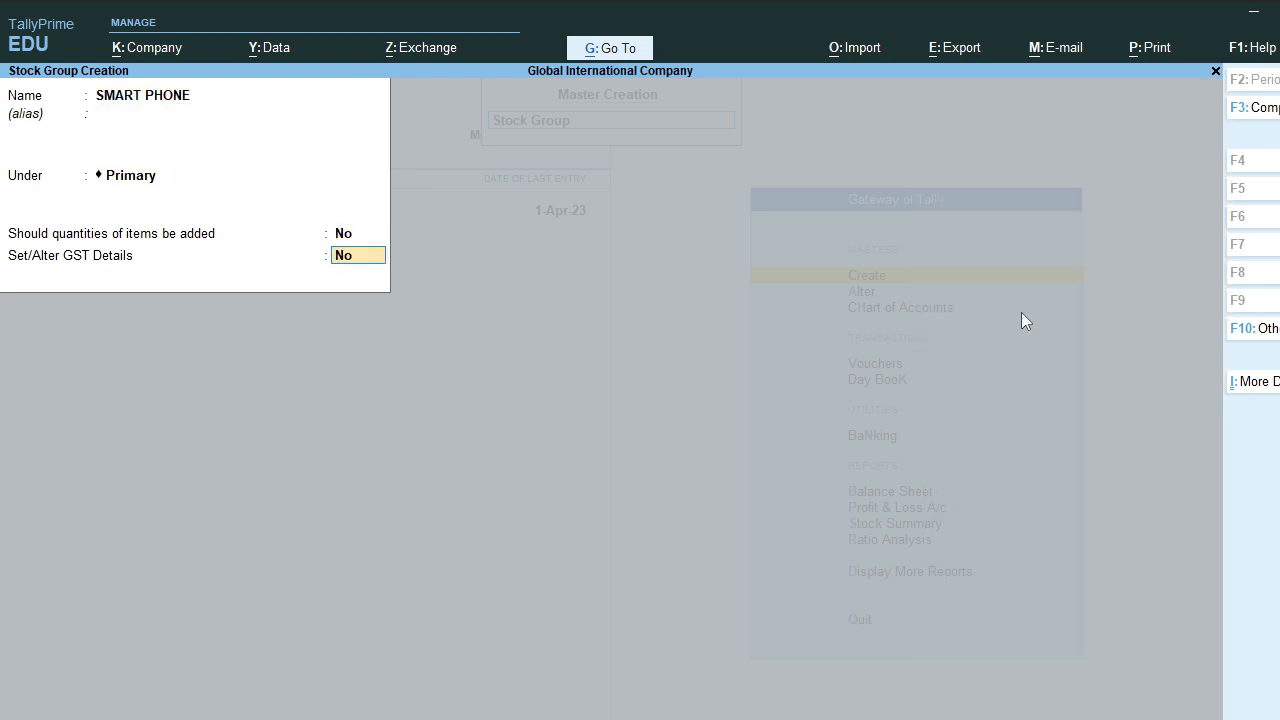
type("Y")
key("Return")
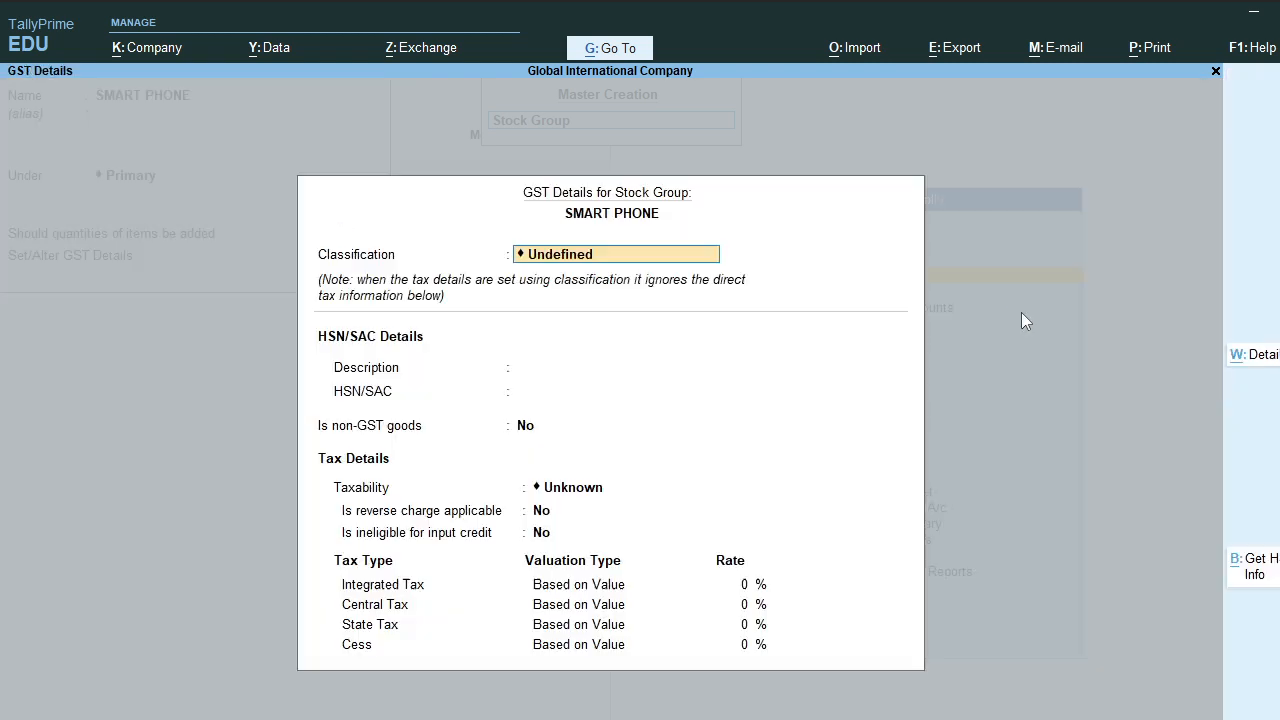
key("Return")
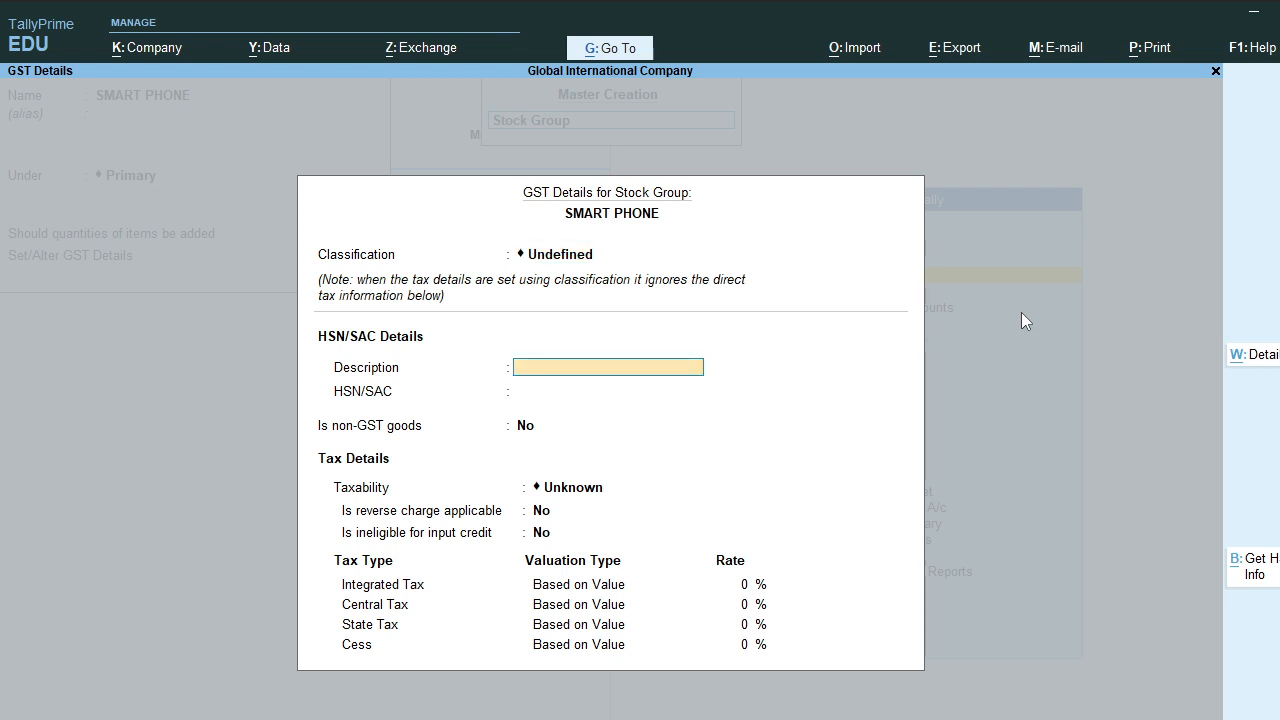
type("SMART PHONE")
key("Return")
type("225633")
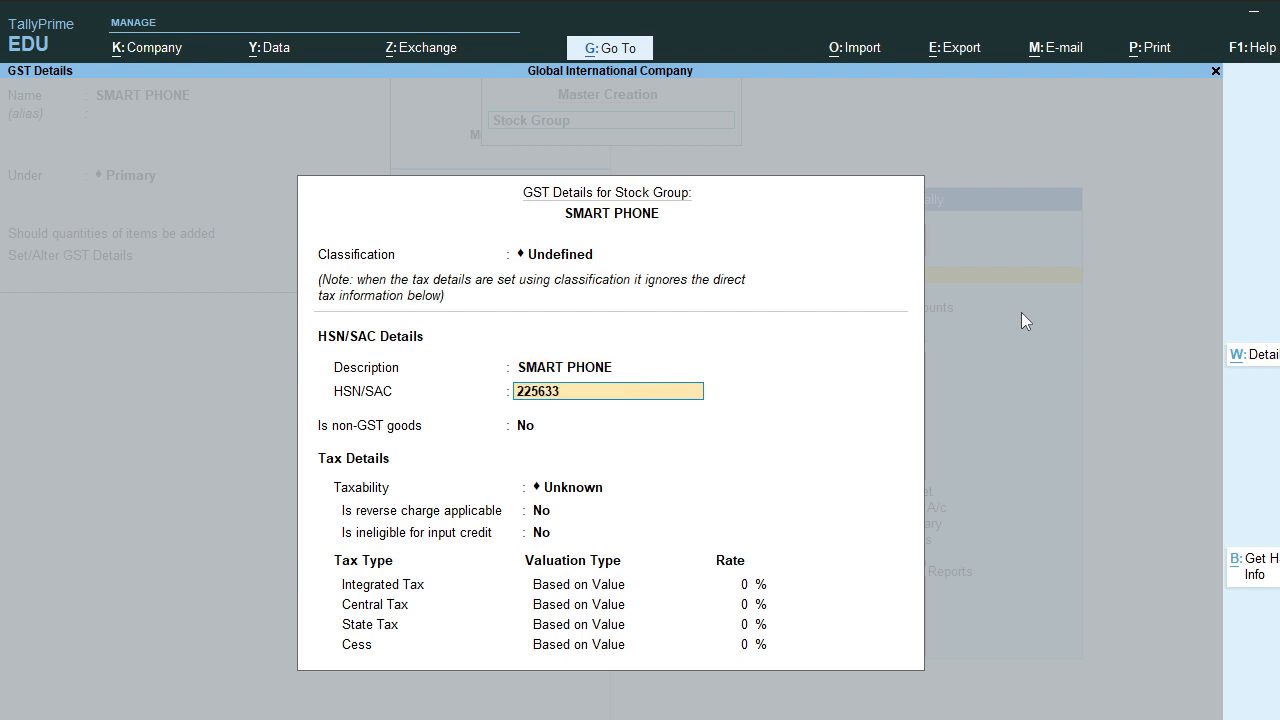
key("Return")
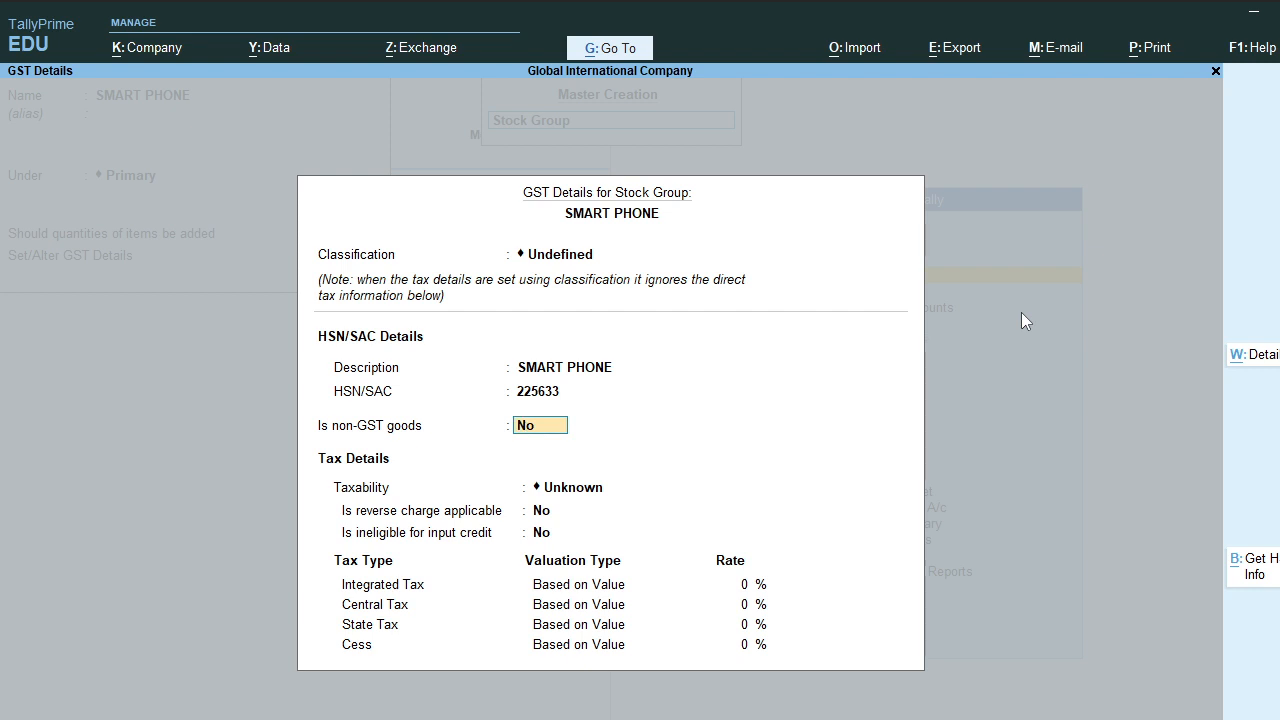
Step: Mark the group Taxable at 18% integrated tax (9% central, 9% state) and accept
key("Return")
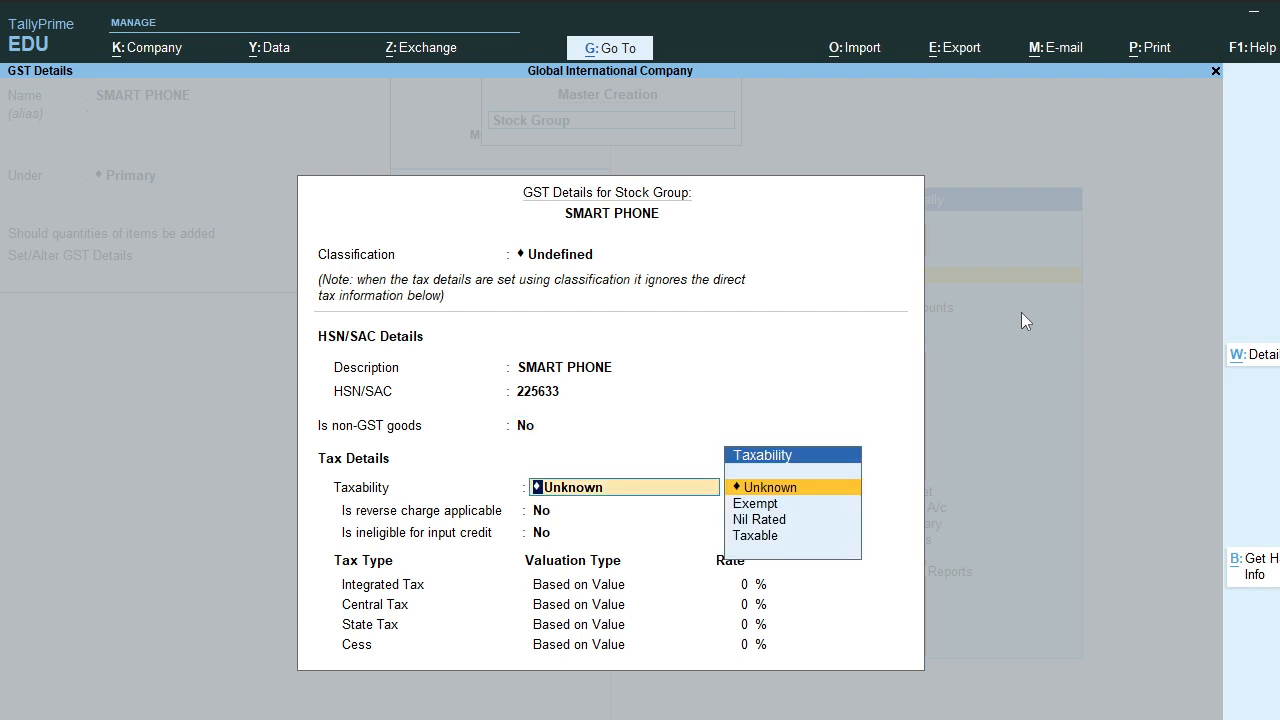
key("Down")
key("Down")
key("Down")
key("Return")
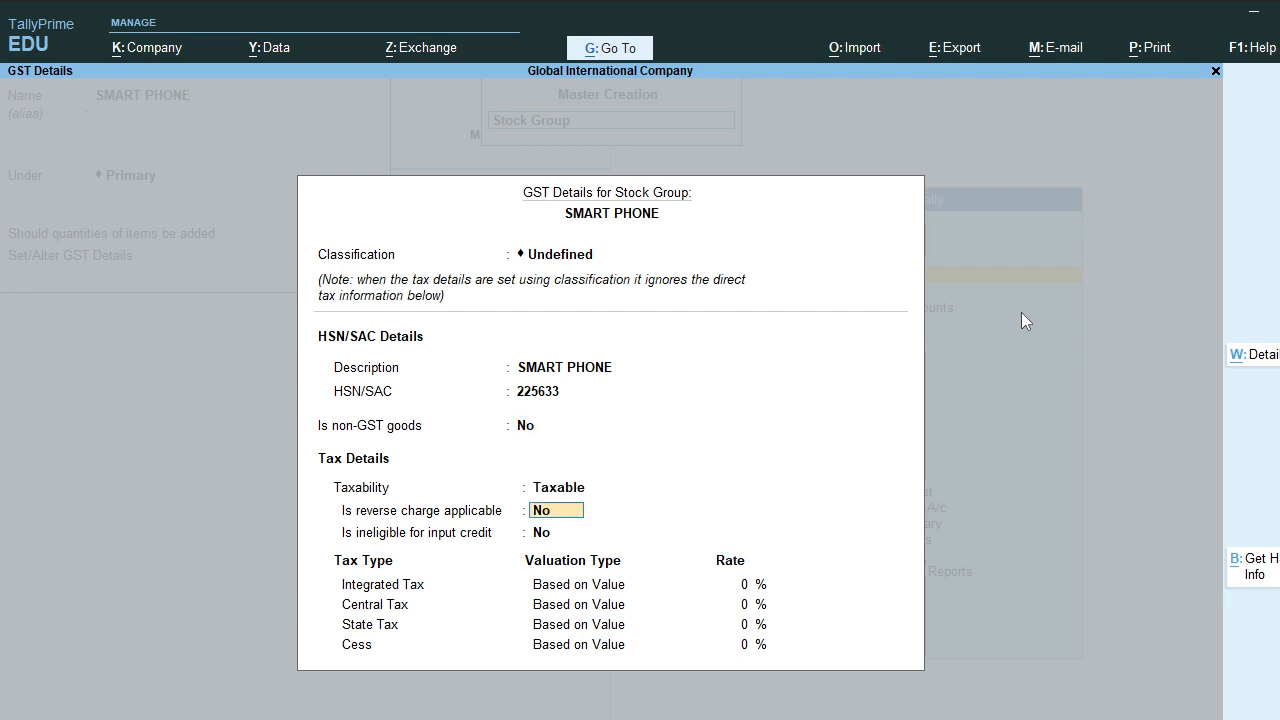
key("Return")
key("Return")
type("18")
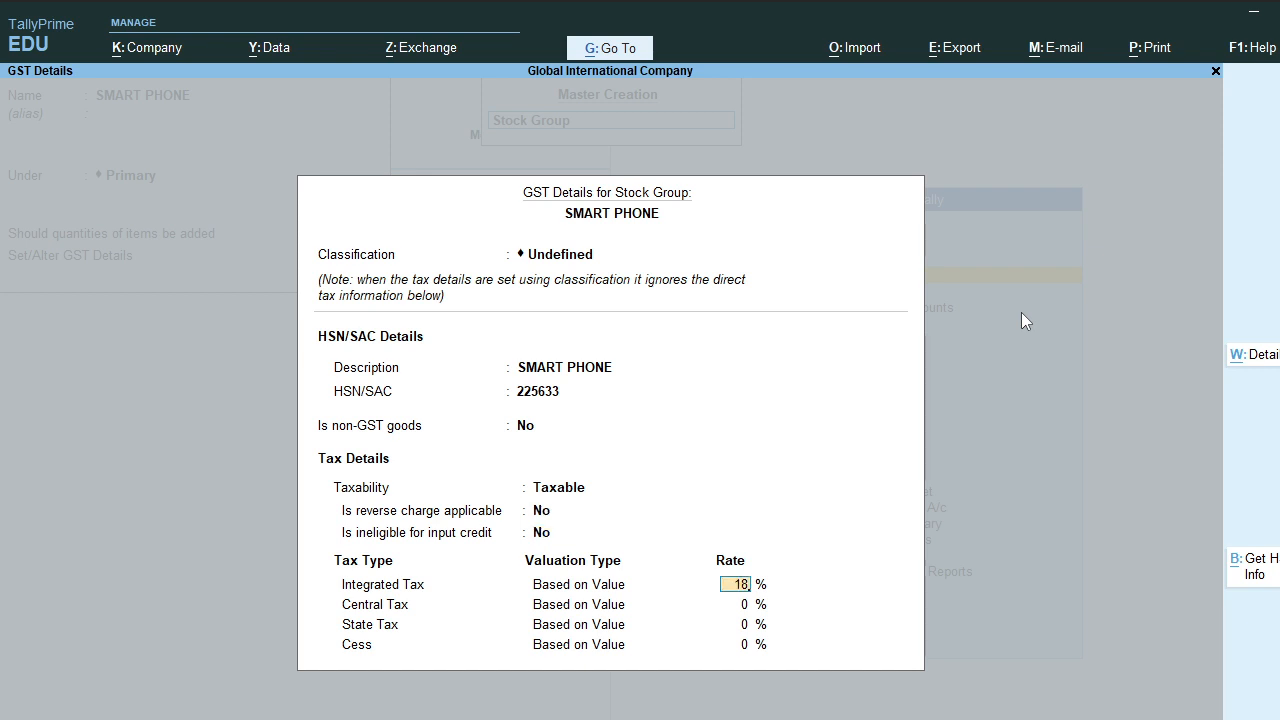
key("Return")
key("Return")
key("Return")
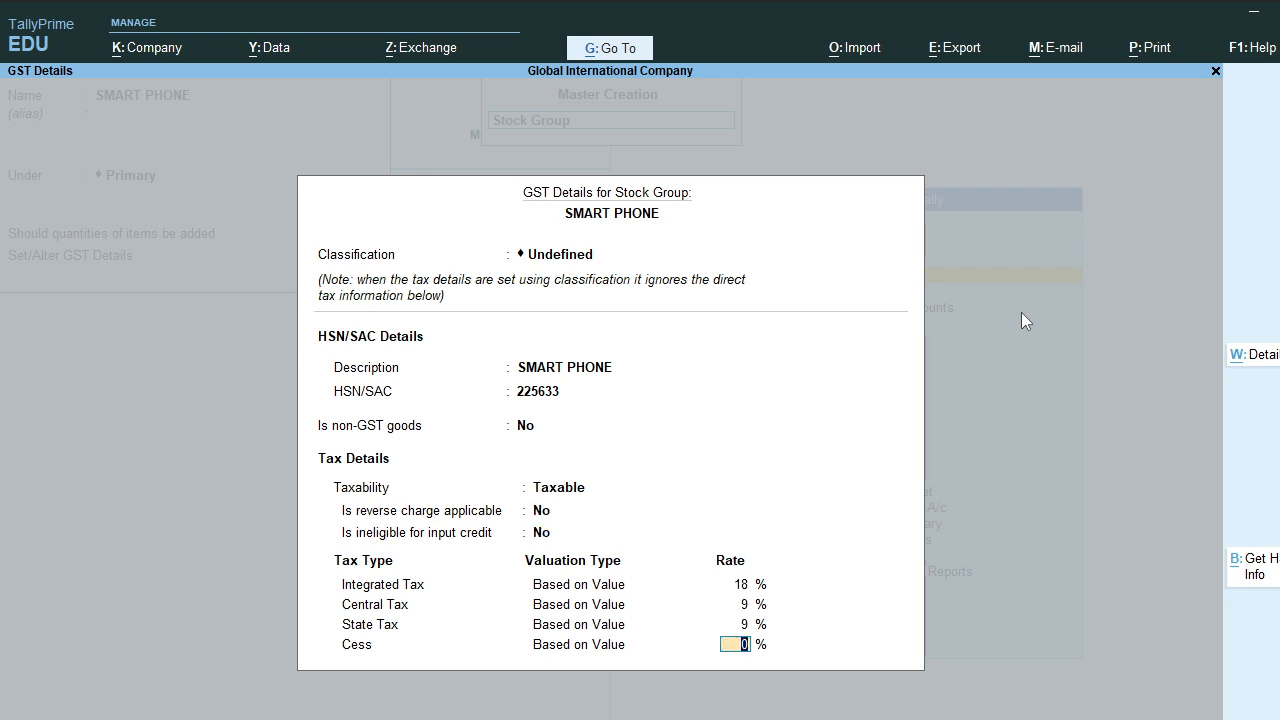
key("Return")
key("Return")
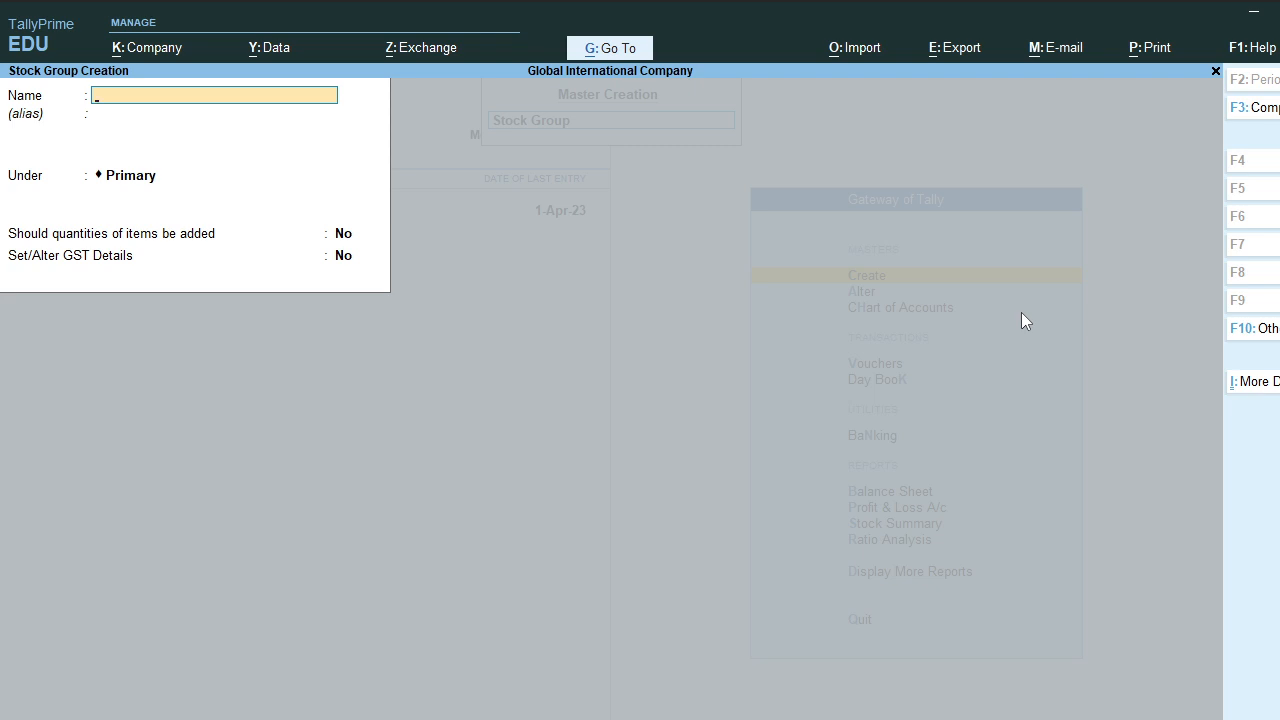
Step: Quit the empty stock group form and start creating a stock item
key("Escape")
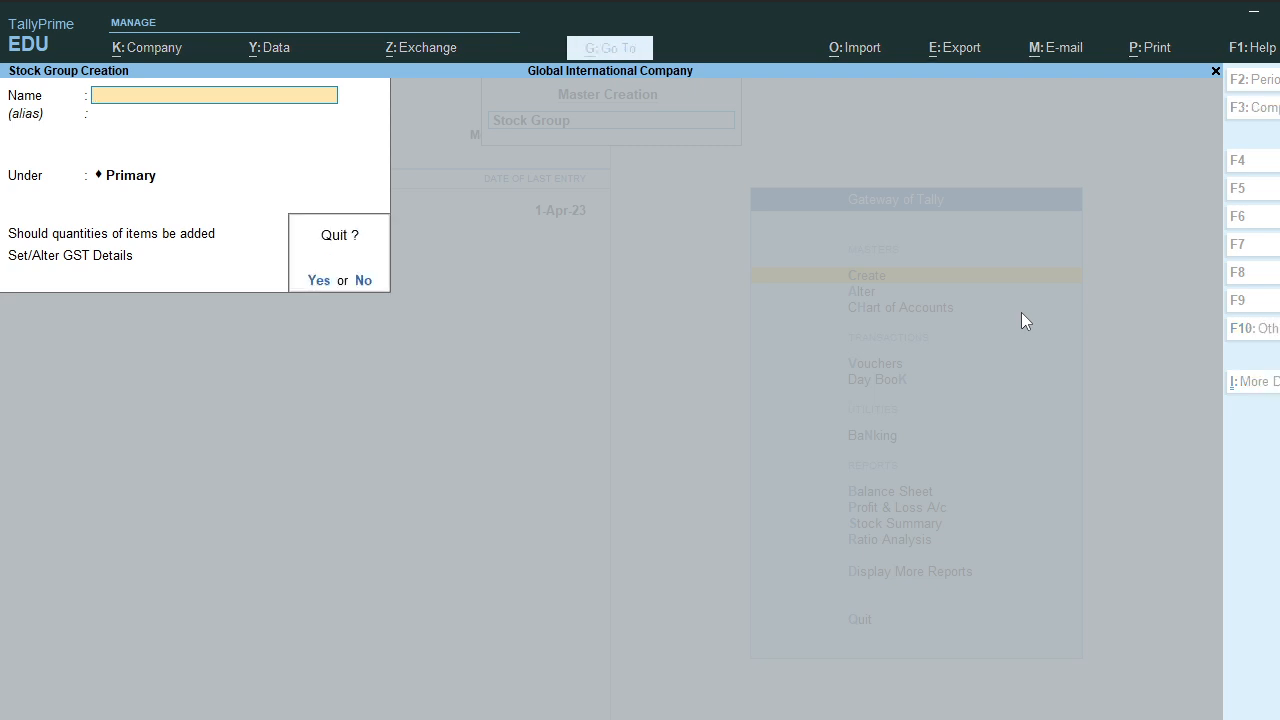
key("Return")
key("Down")
key("Down")
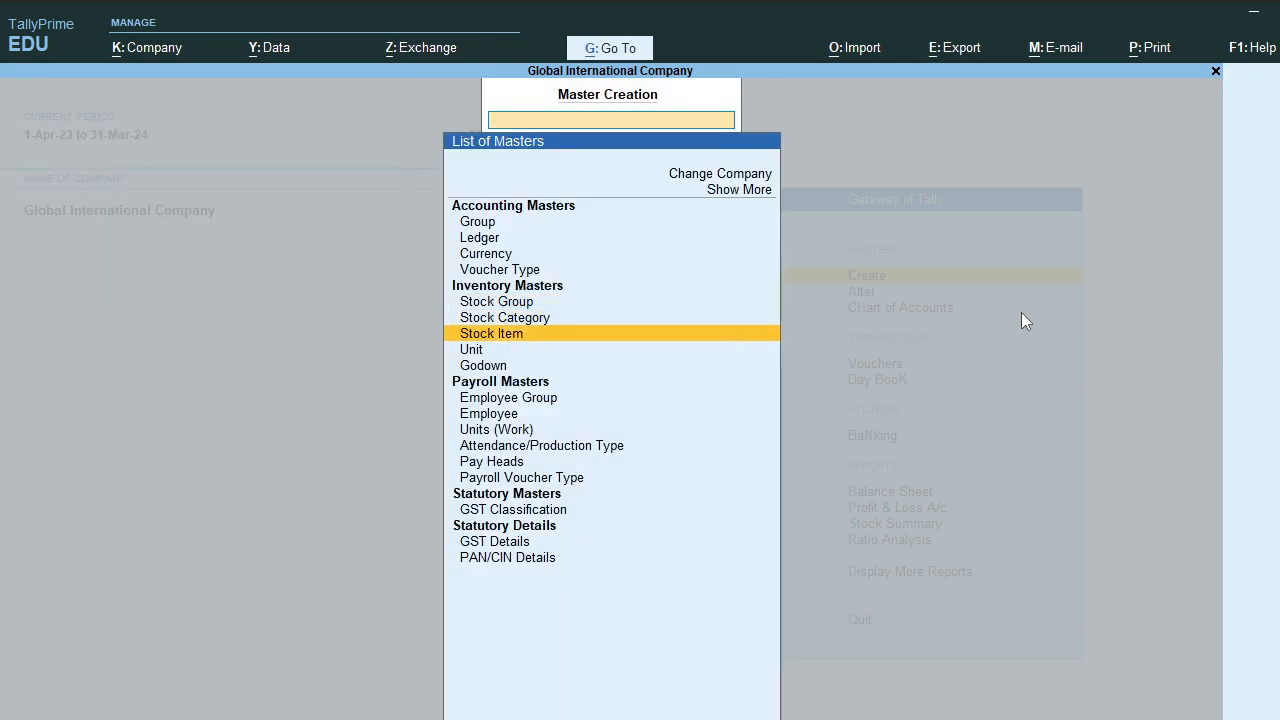
key("Return")
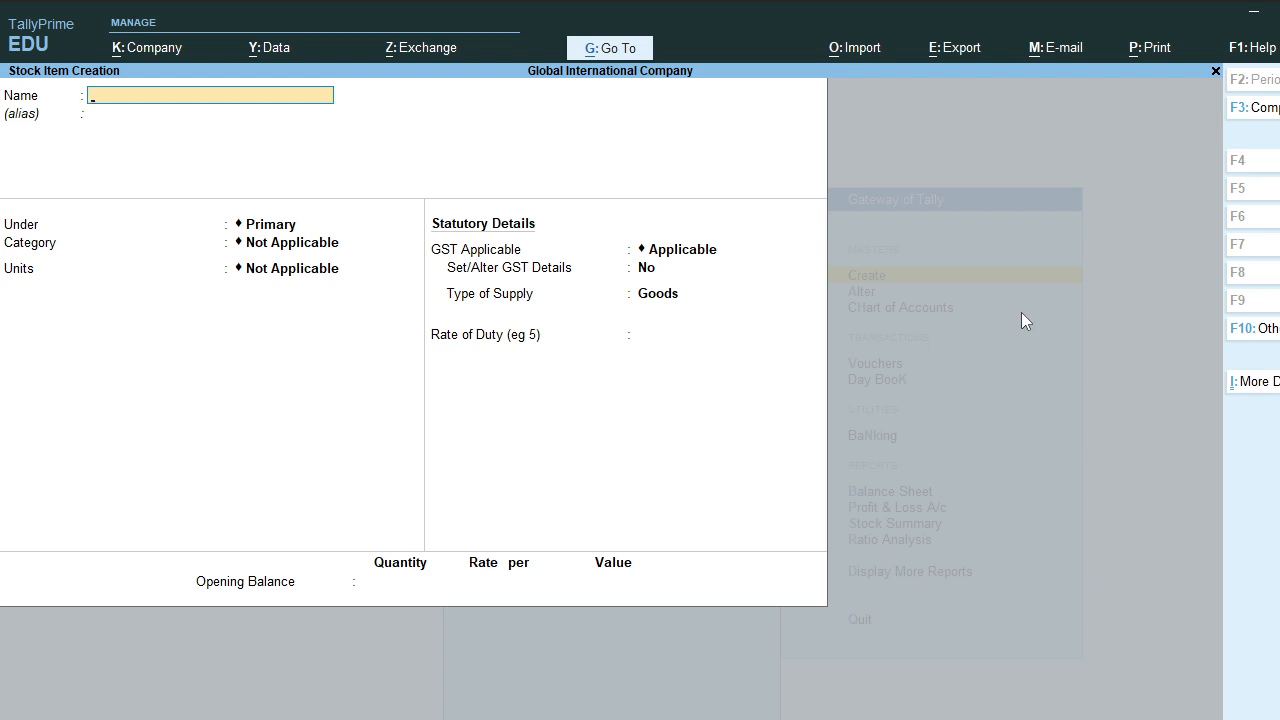
Step: Name the item SAMSUNG M31S under SMART PHONE, unit pcs, with GST details set to Yes
type("SAMSUNG M31S")
key("Return")
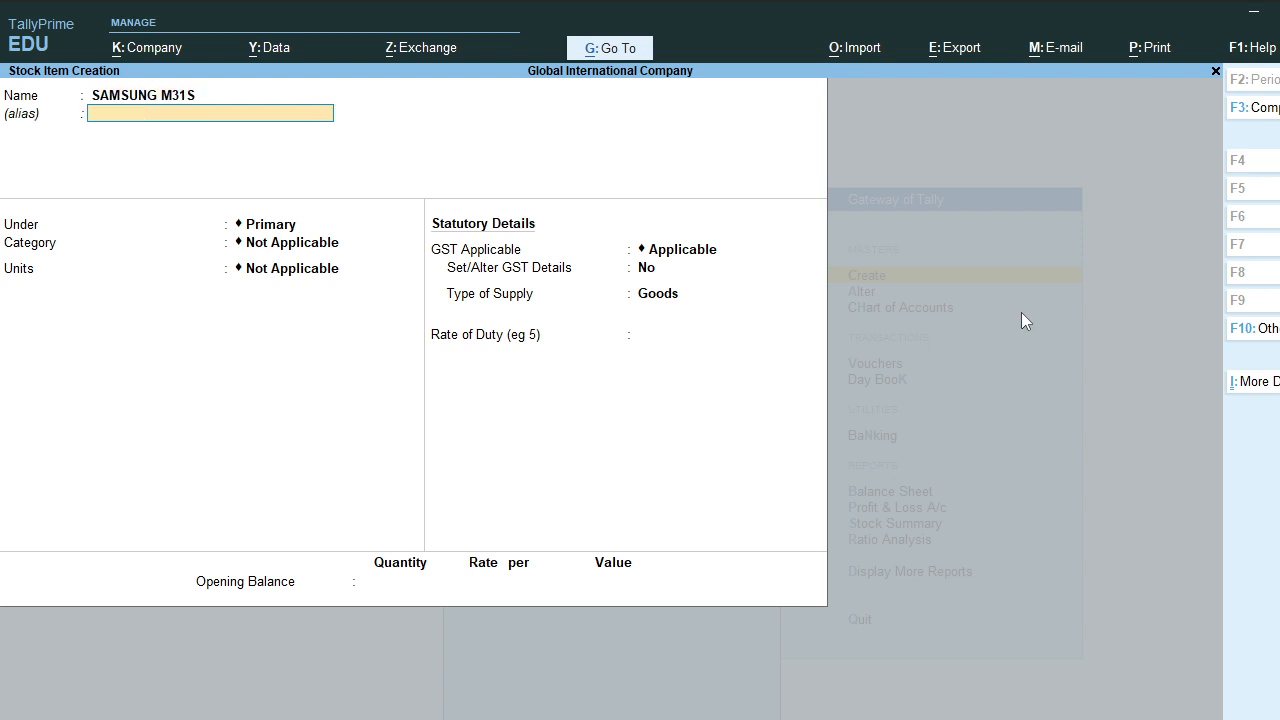
key("Return")
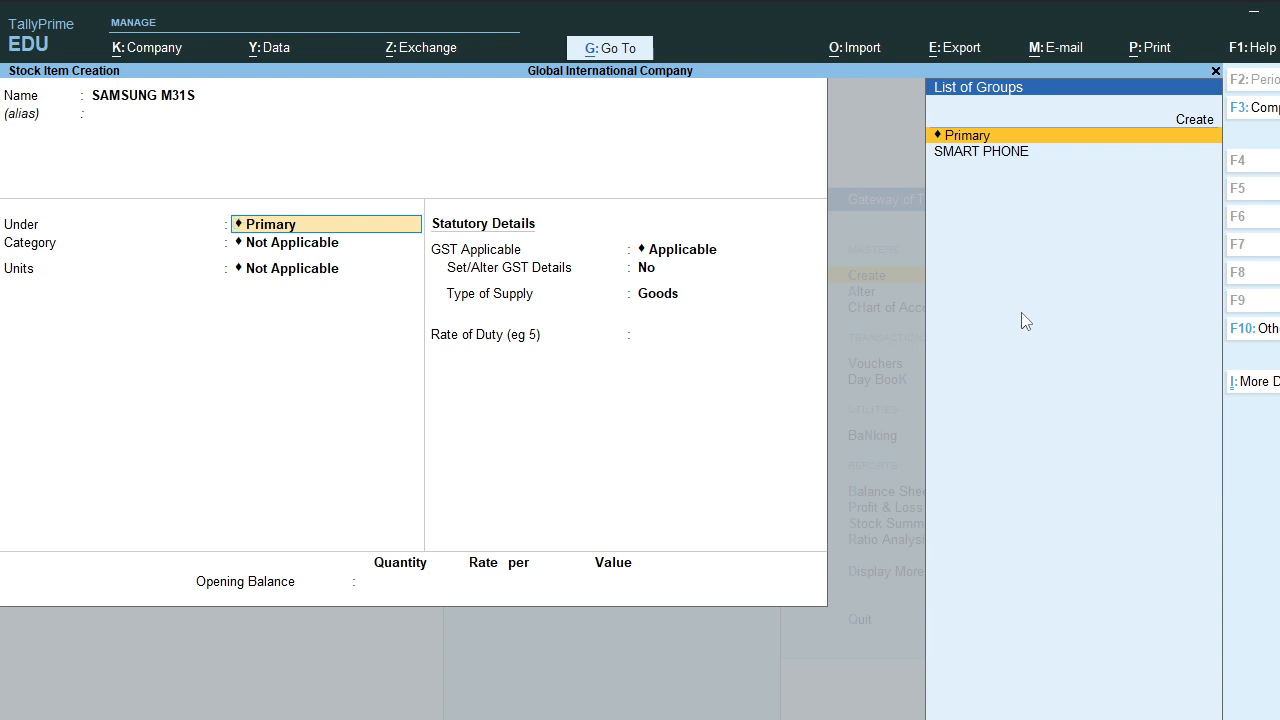
key("Down")
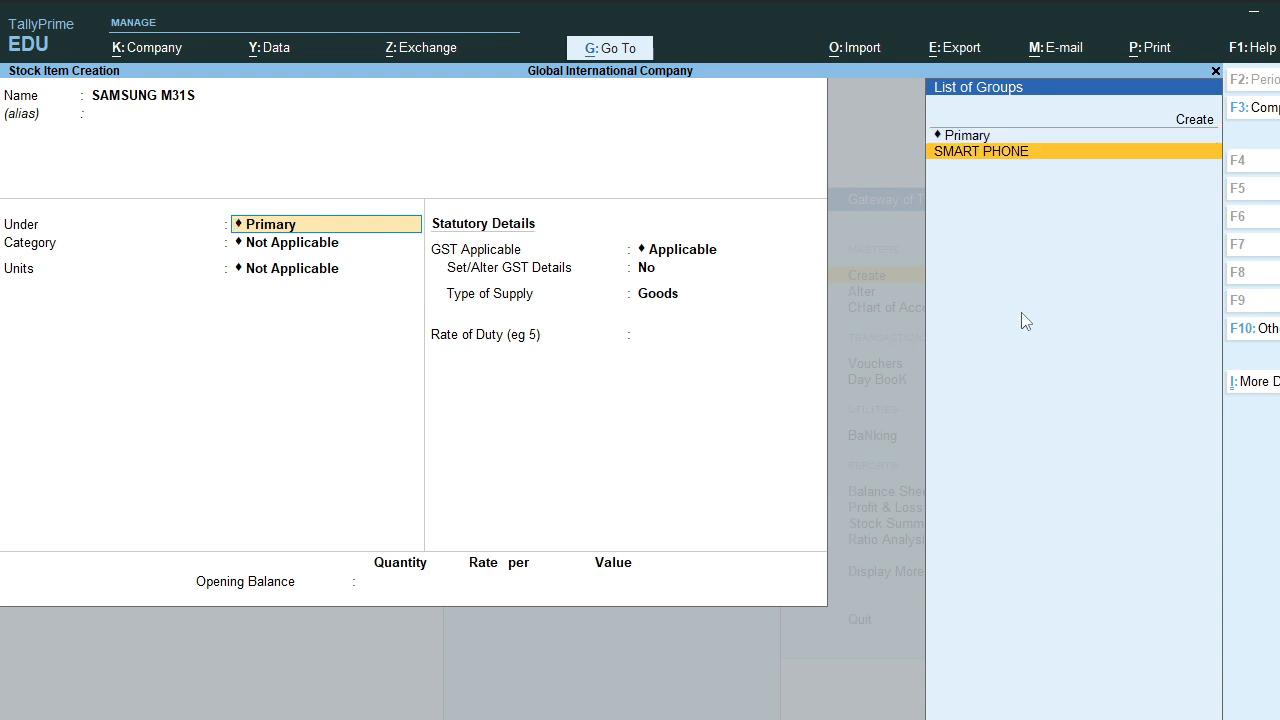
key("Return")
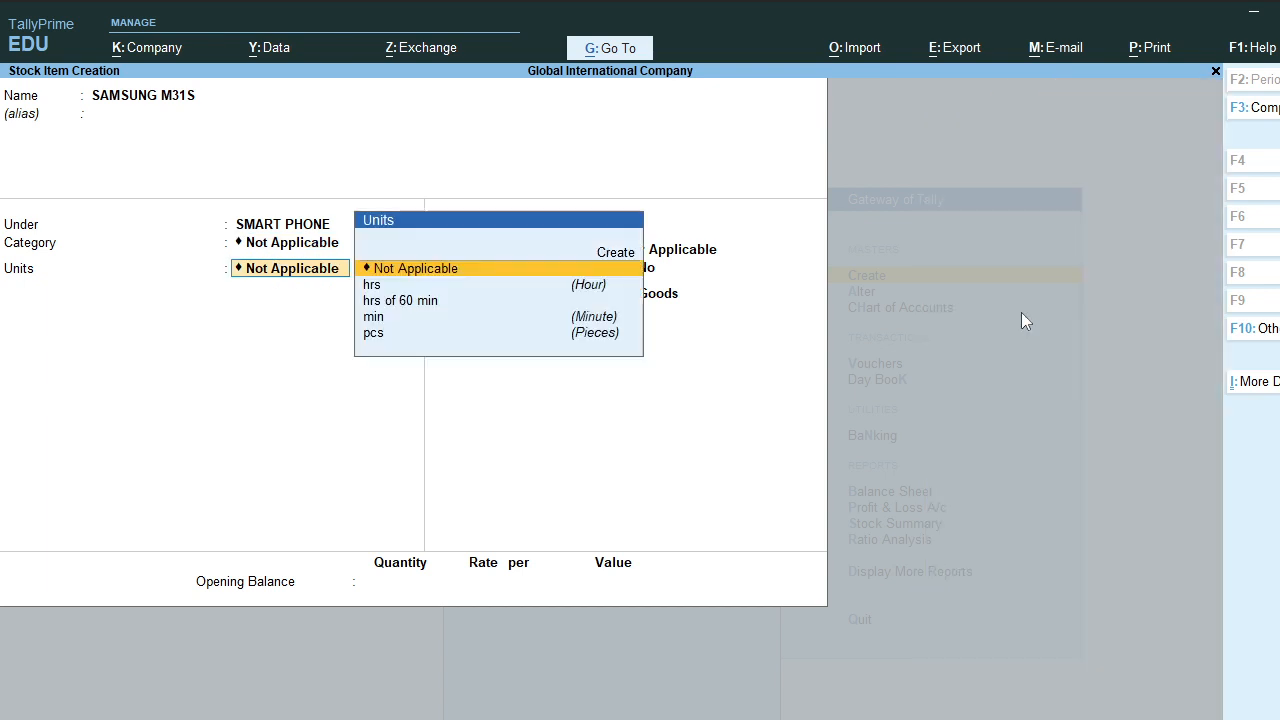
key("Return")
key("Down")
key("Down")
key("Down")
key("Down")
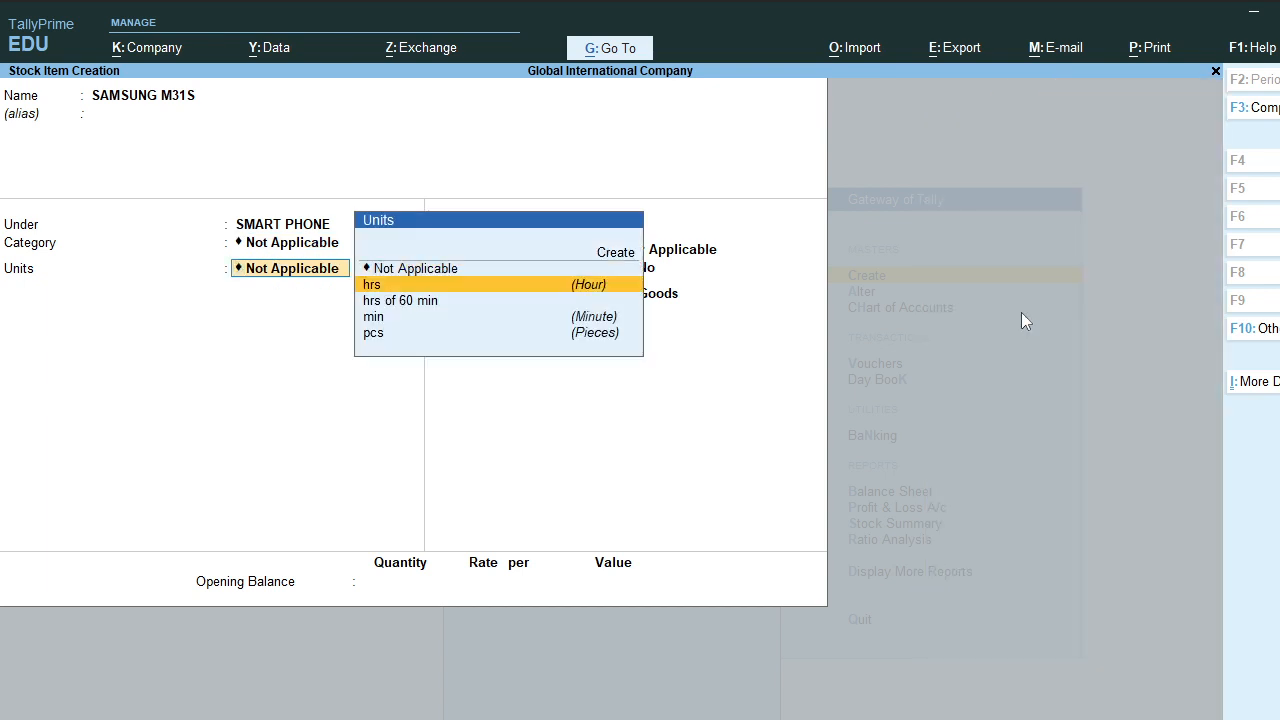
key("Return")
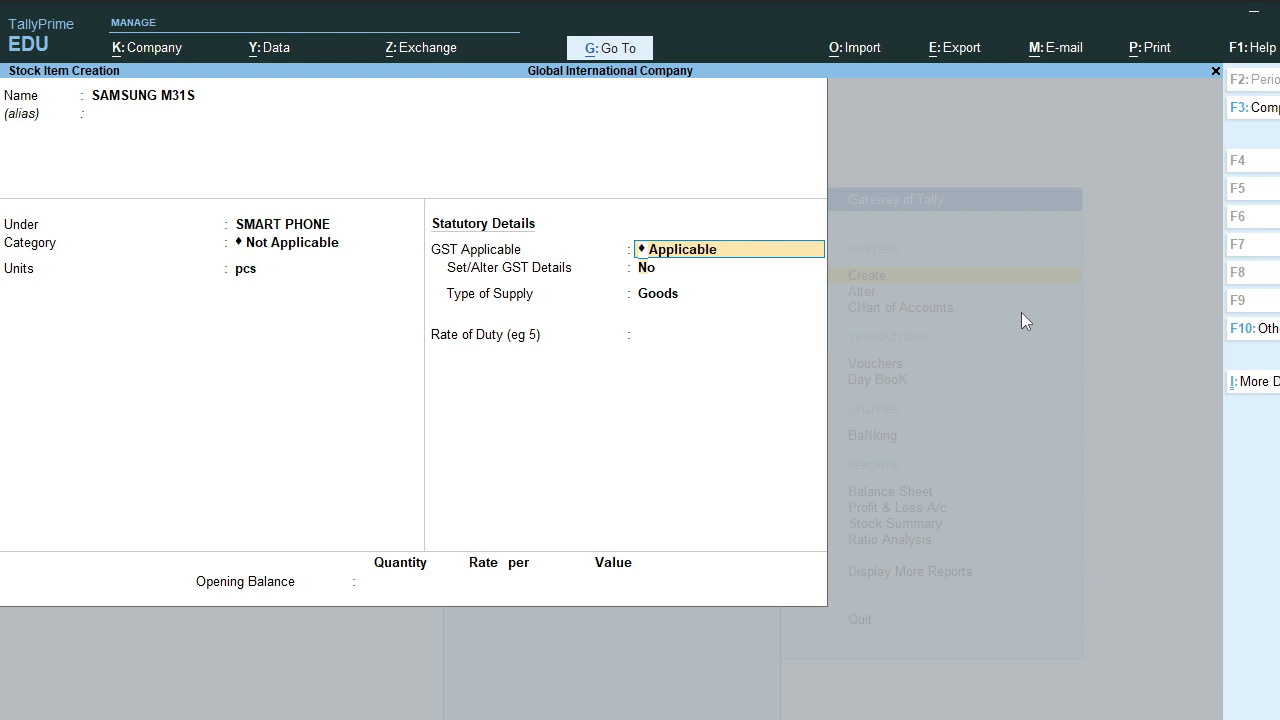
key("Return")
type("y")
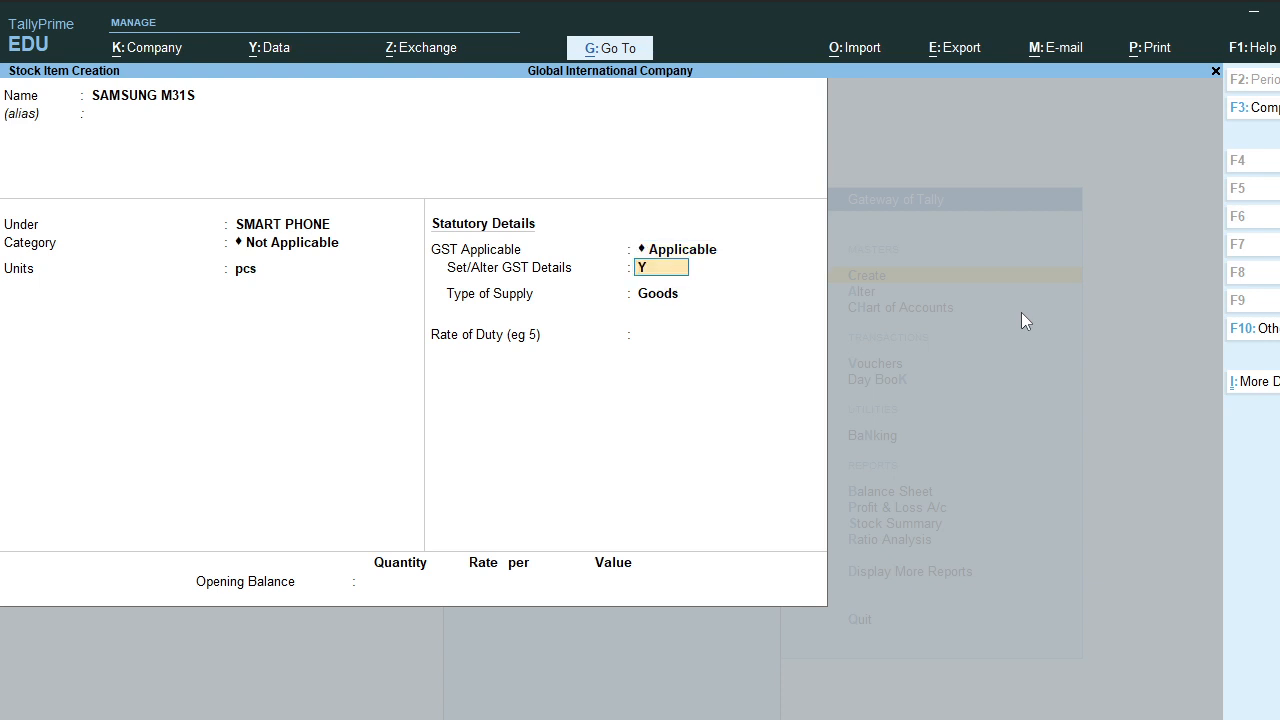
key("Return")
key("Return")
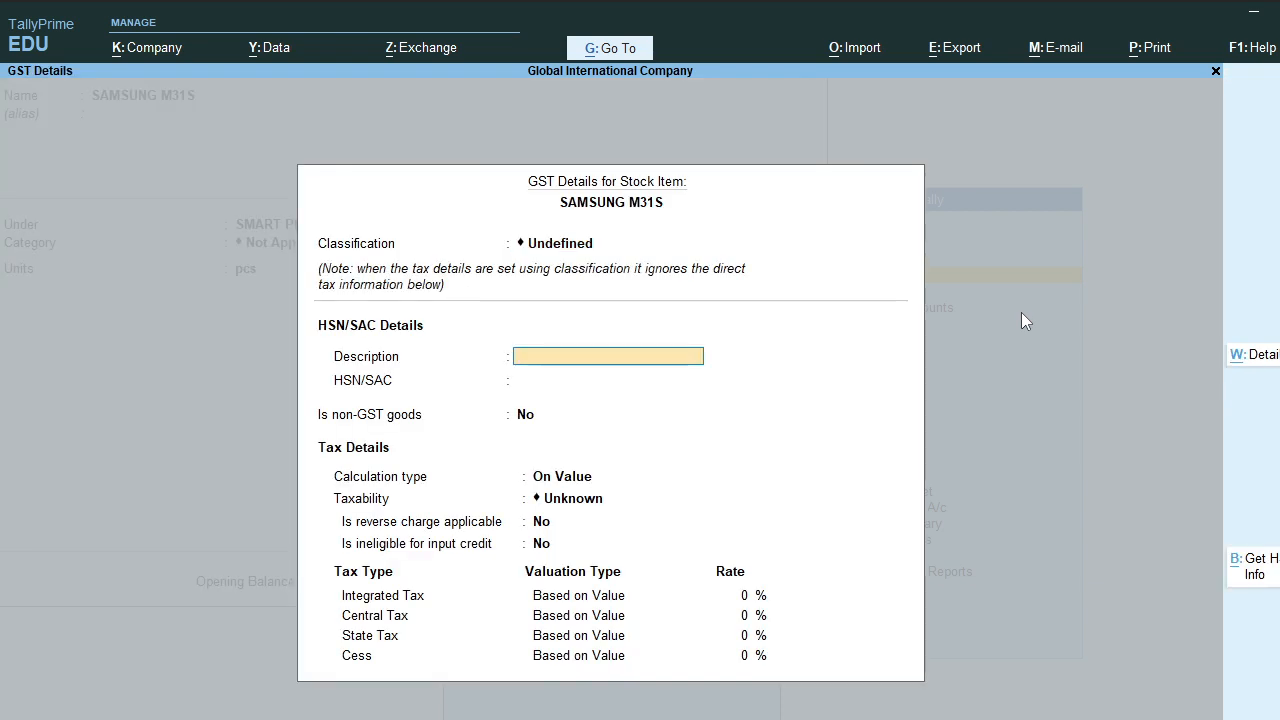
Step: Enter GST description SAMSUNG M31S and HSN/SAC 256363 for the item
type("SAMSUNG")
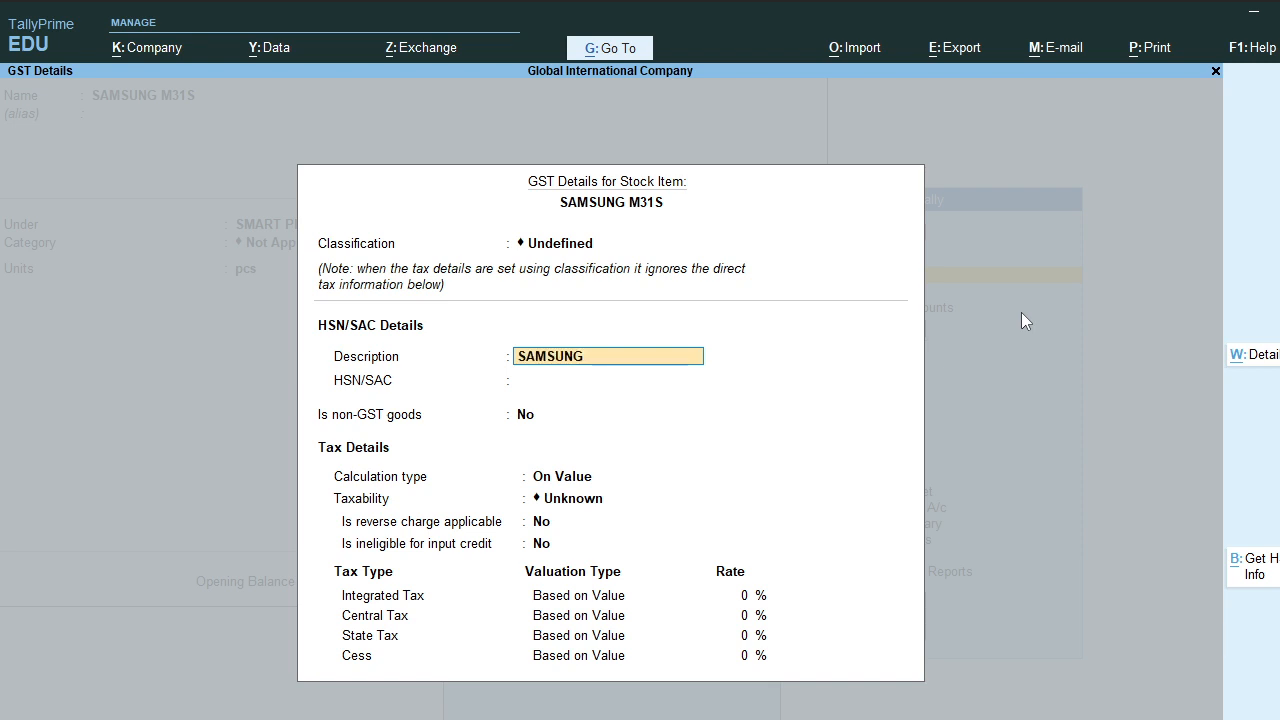
type("M31S")
key("Return")
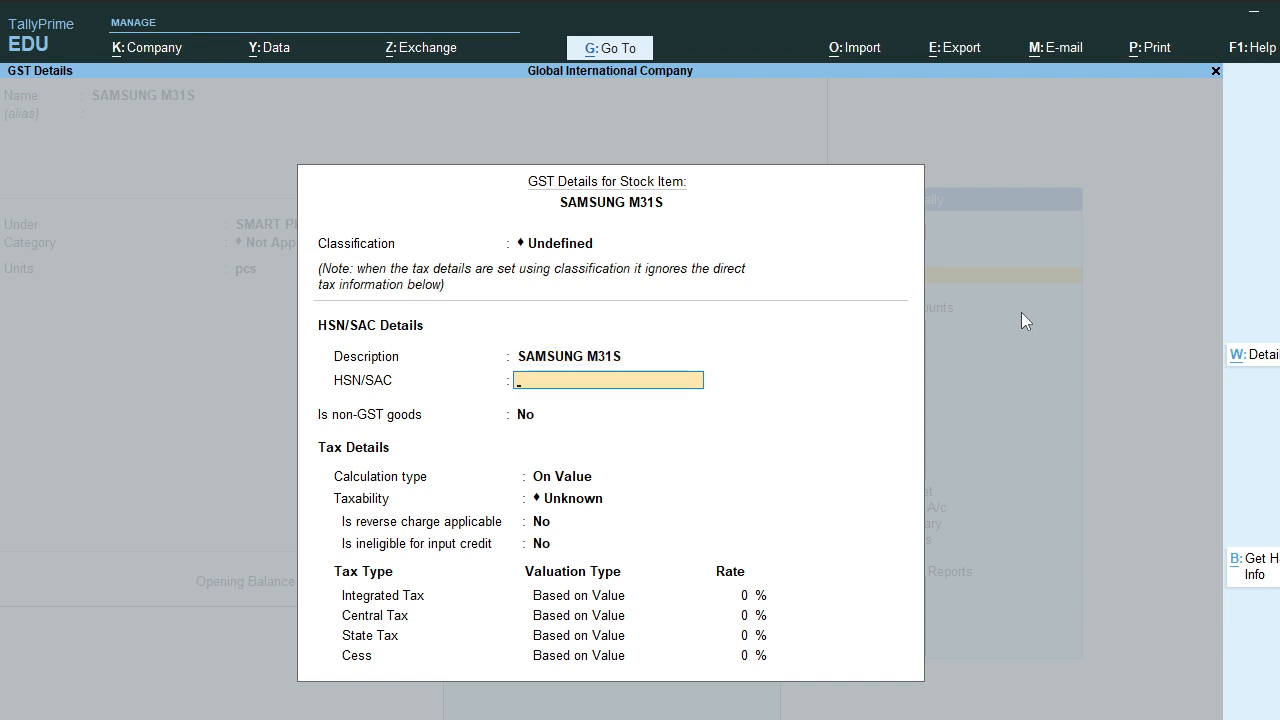
type("256363")
key("Return")
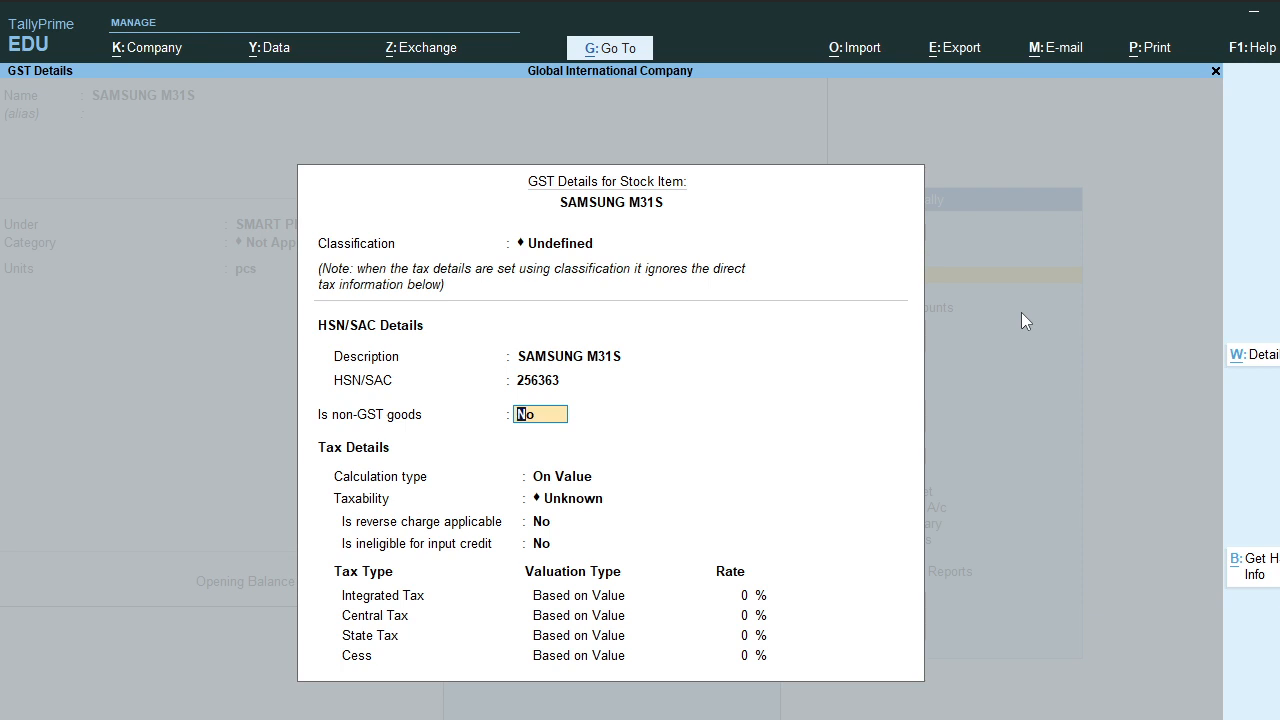
Step: Set calculation On Value, Taxable, reverse charge No, and 18% integrated tax (9% central, 9% state)
key("Return")
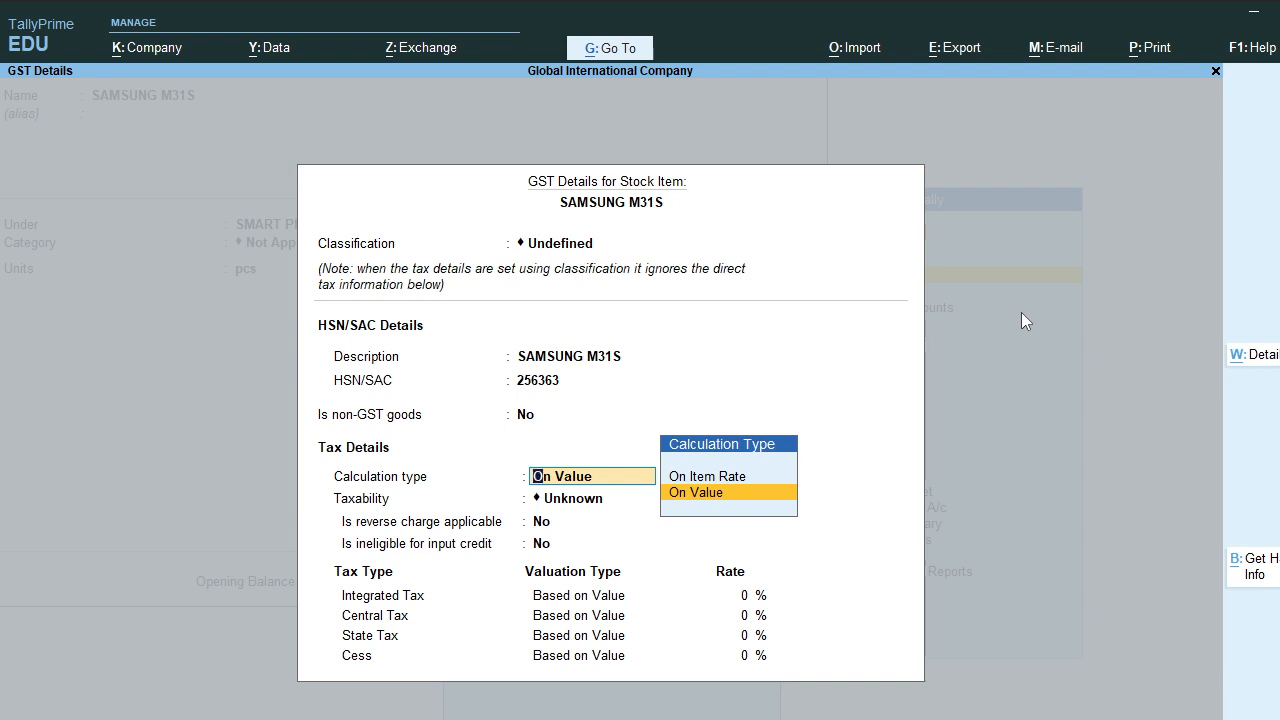
key("Return")
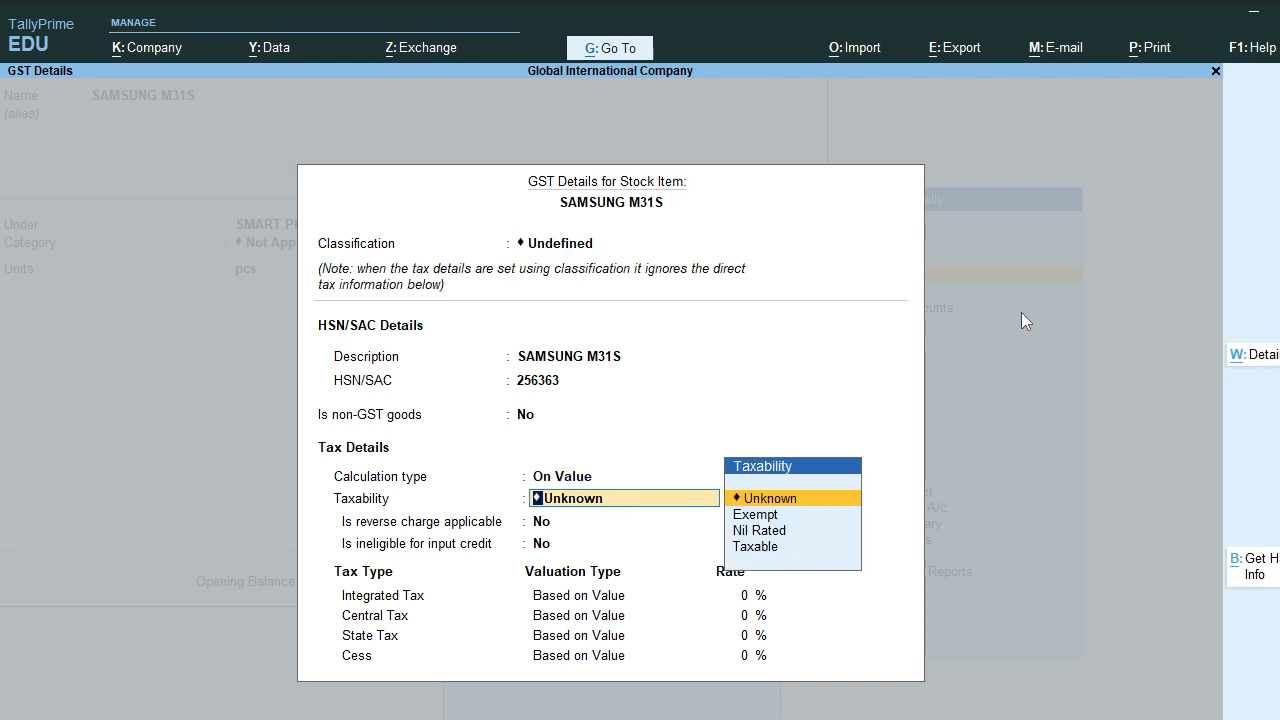
type("T")
key("Return")
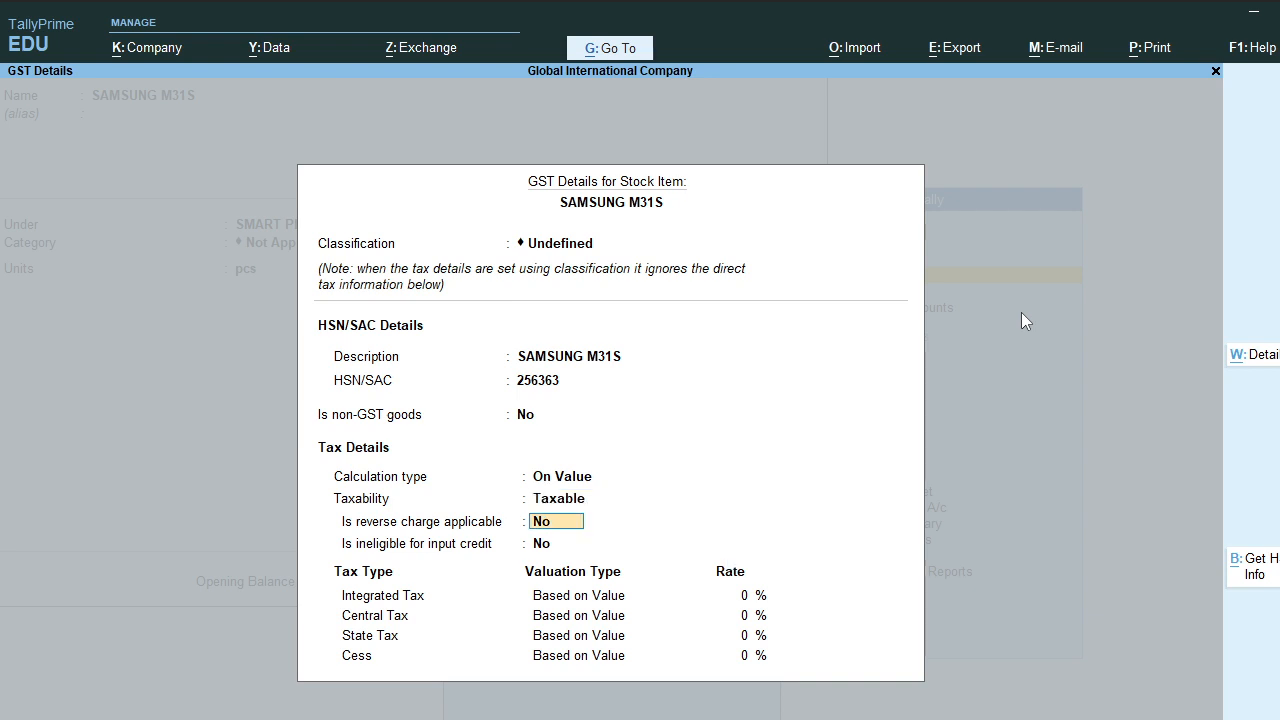
key("Return")
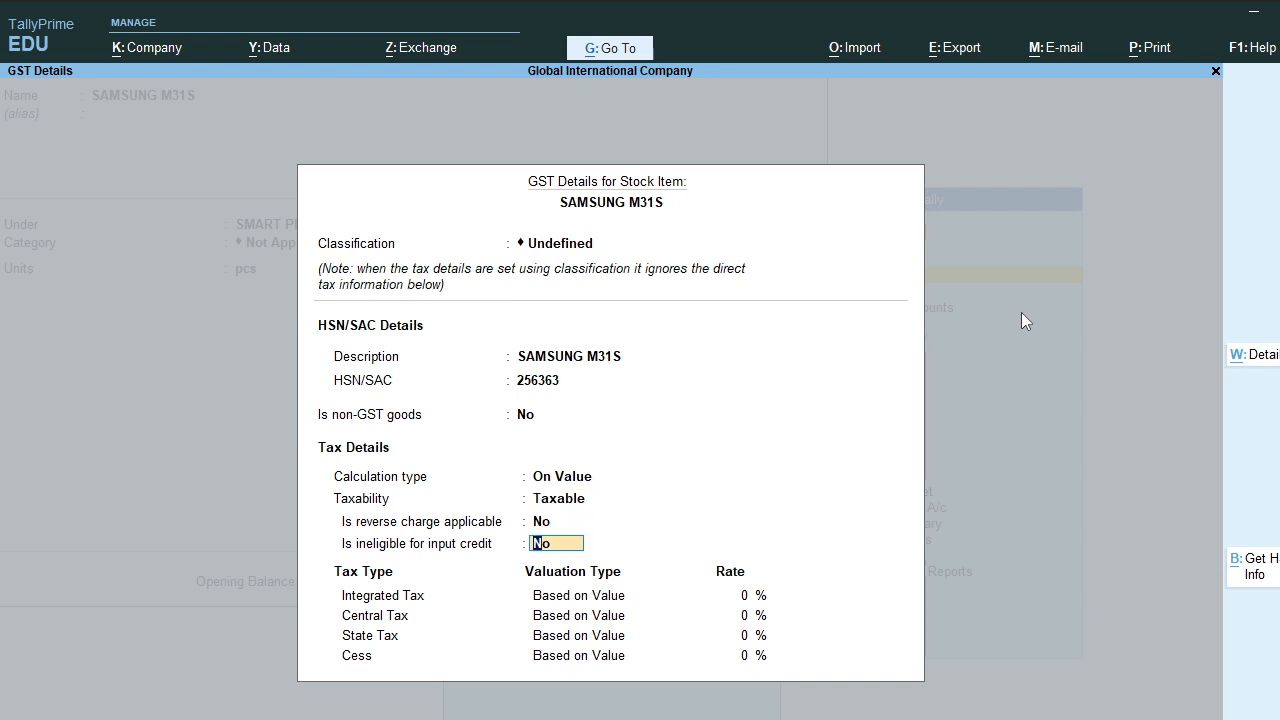
key("Return")
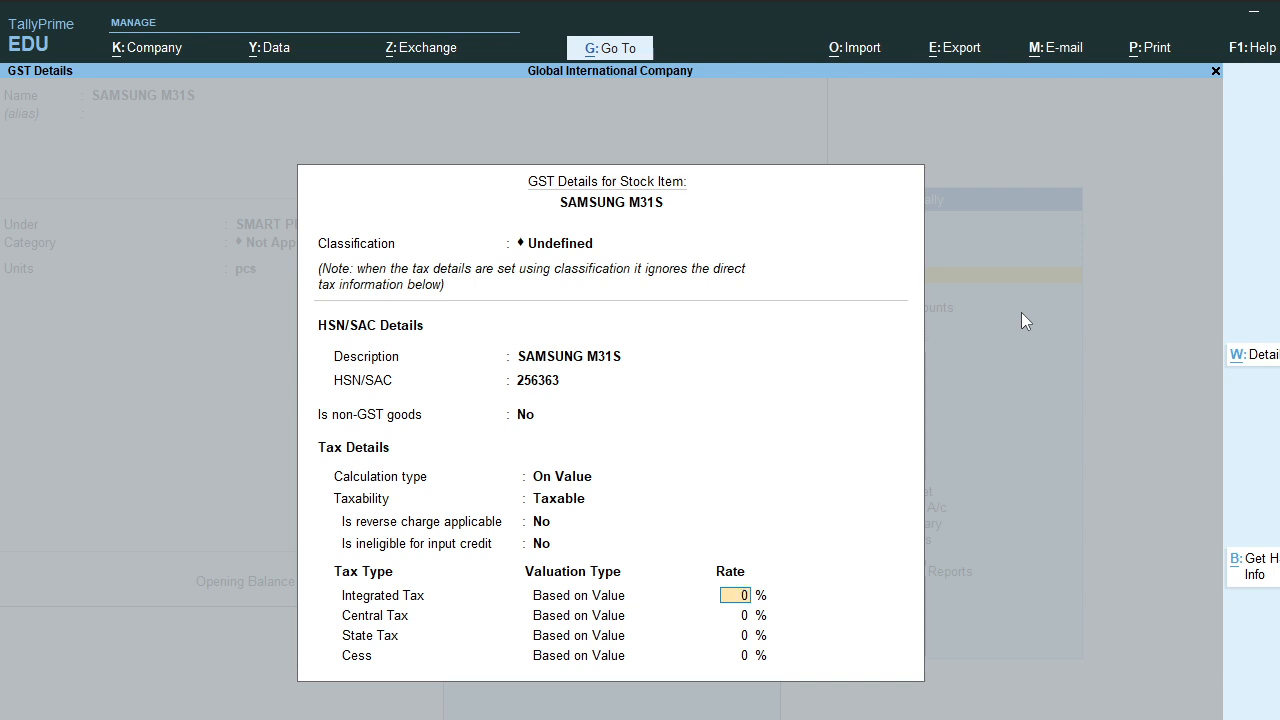
type("18")
key("Return")
key("Return")
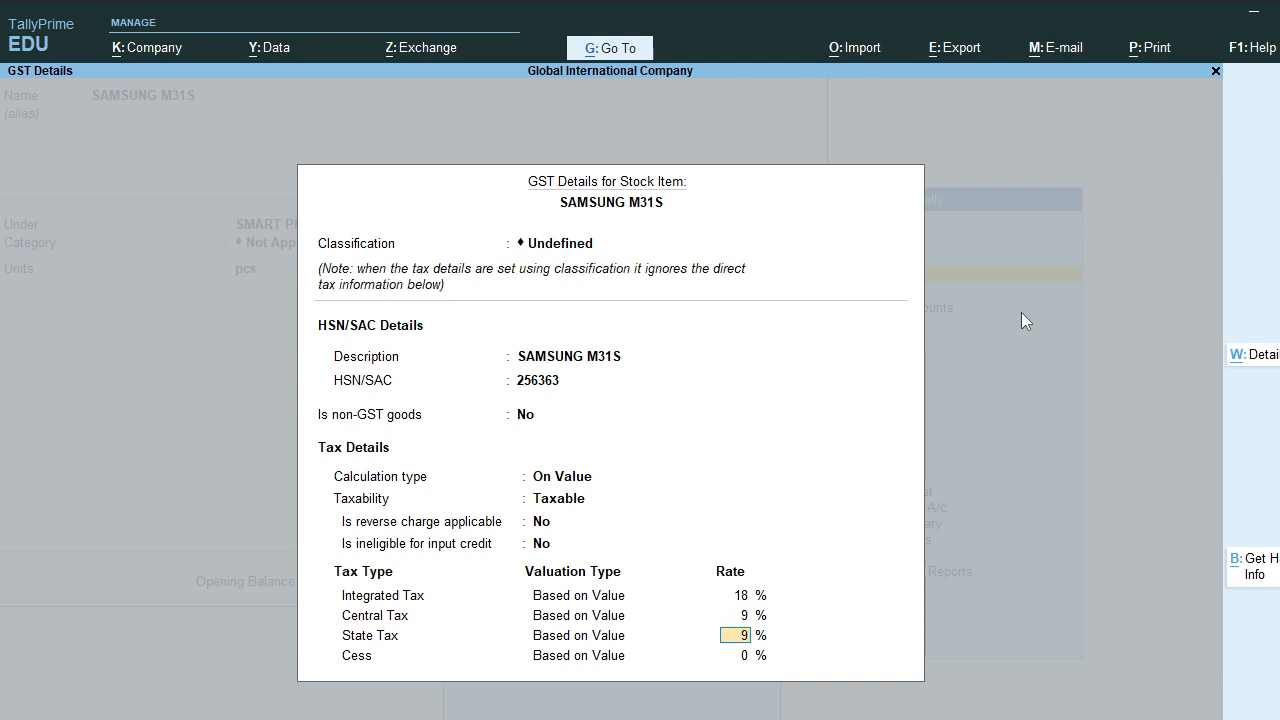
key("Return")
key("Return")
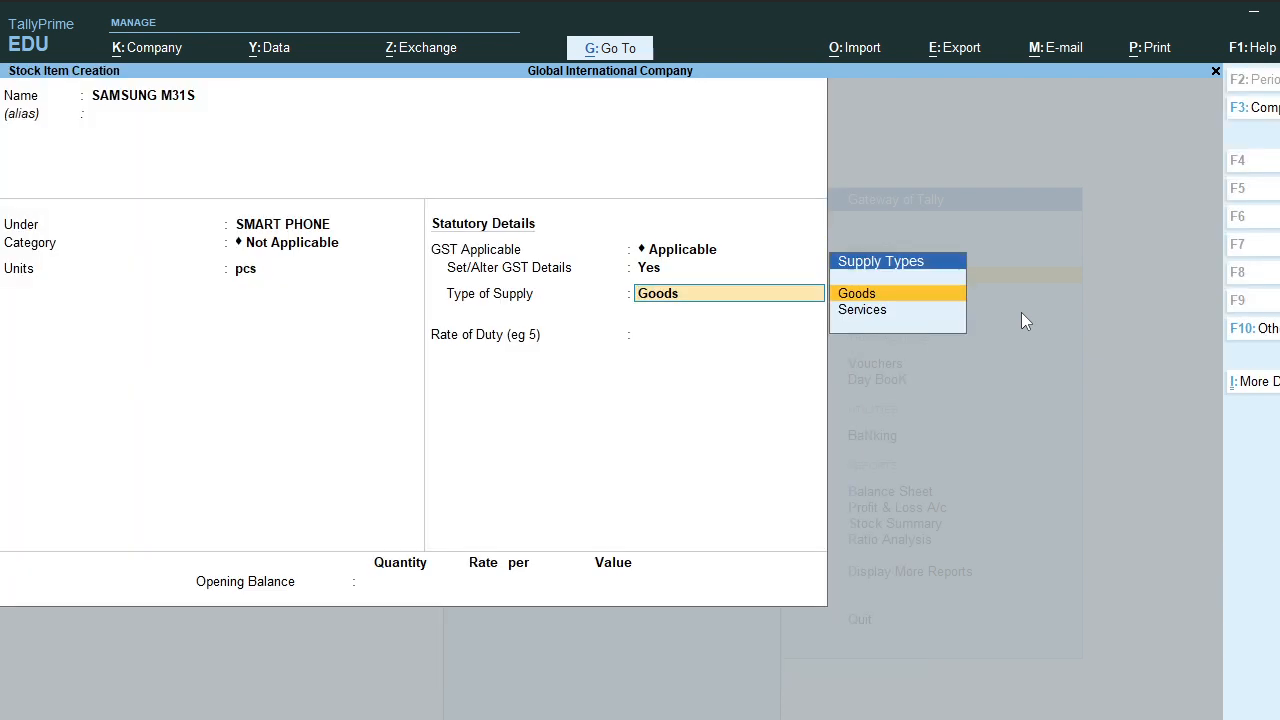
Step: Set supply type Goods and opening balance 100 pcs at 18,500 per pcs
key("Return")
key("Return")
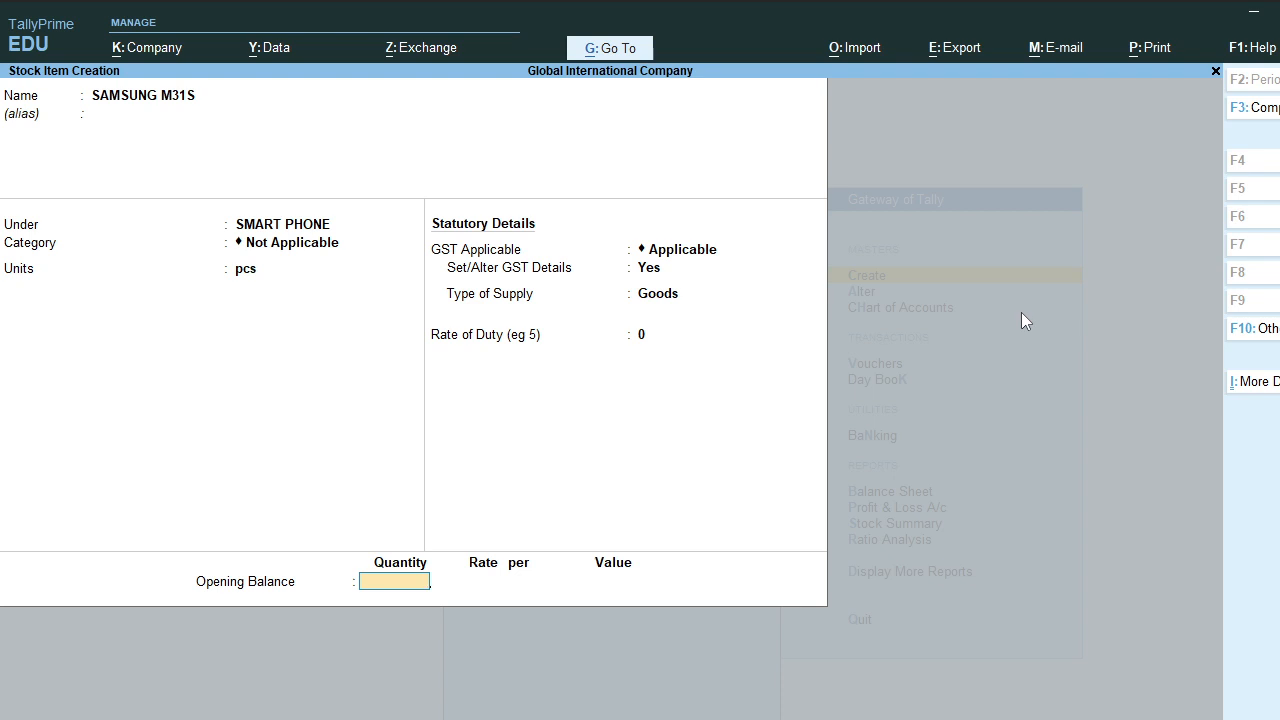
type("100")
key("Return")
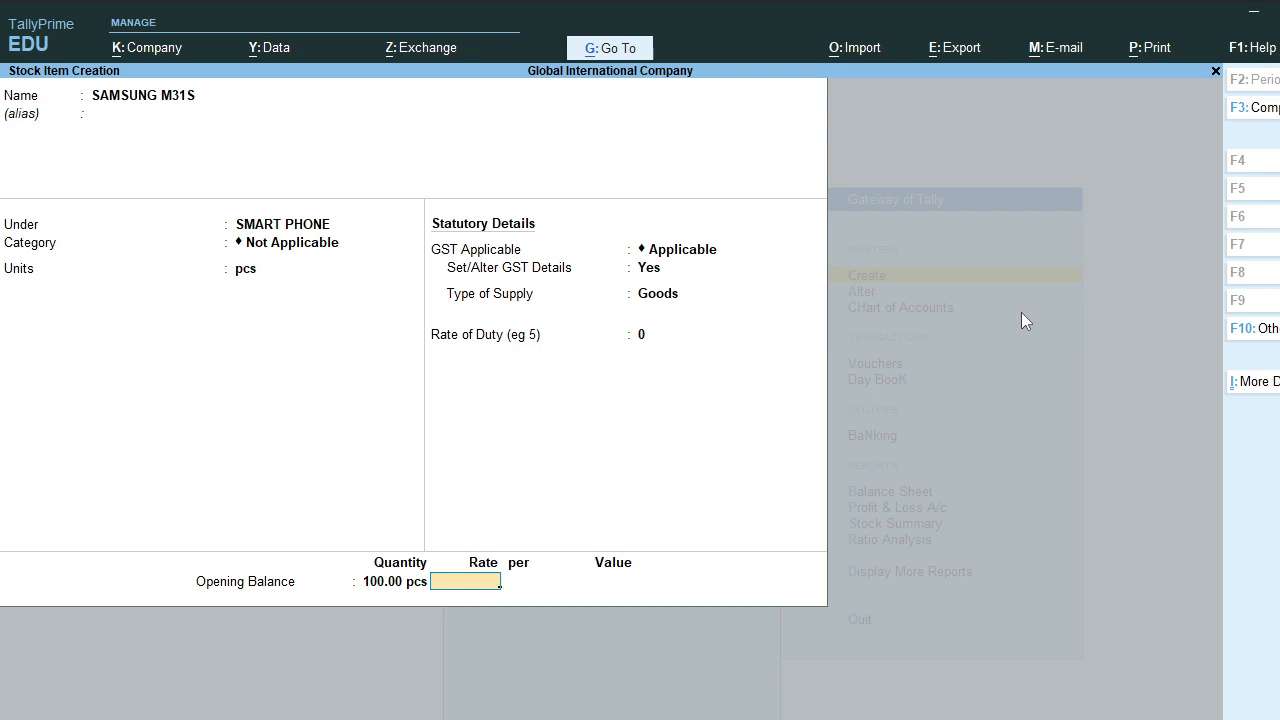
type("18,500")
key("Return")
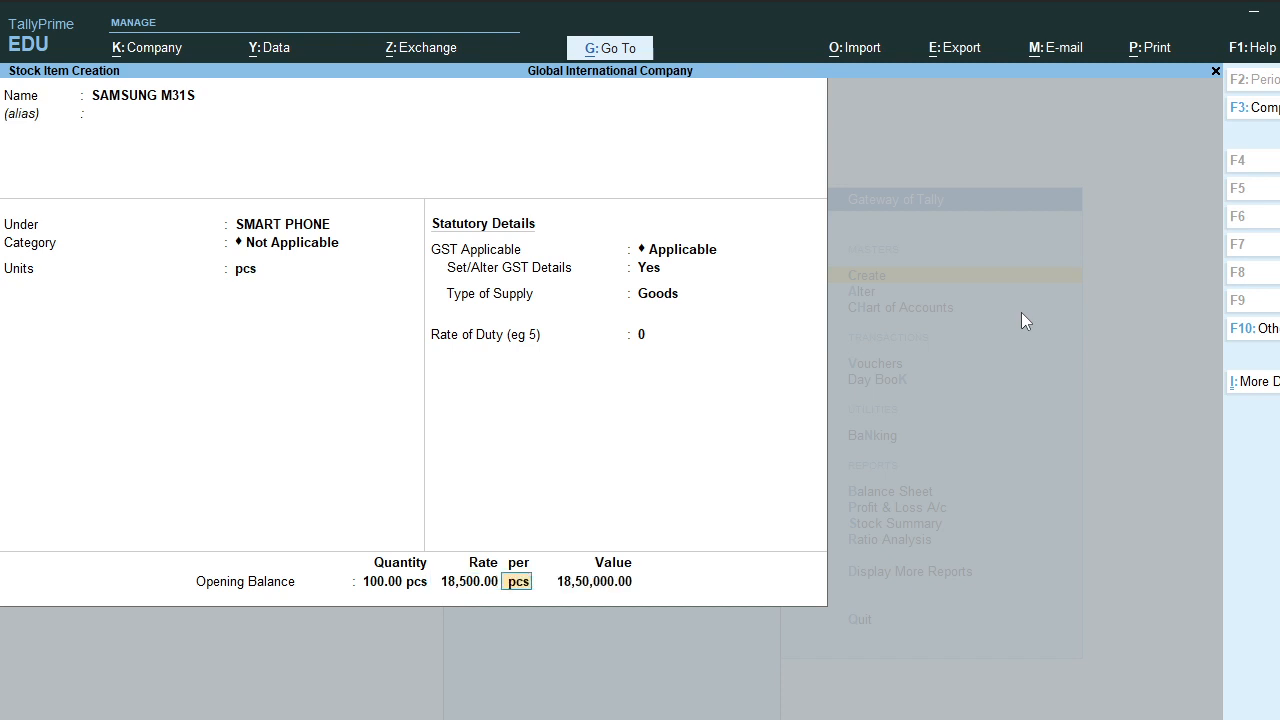
key("Return")
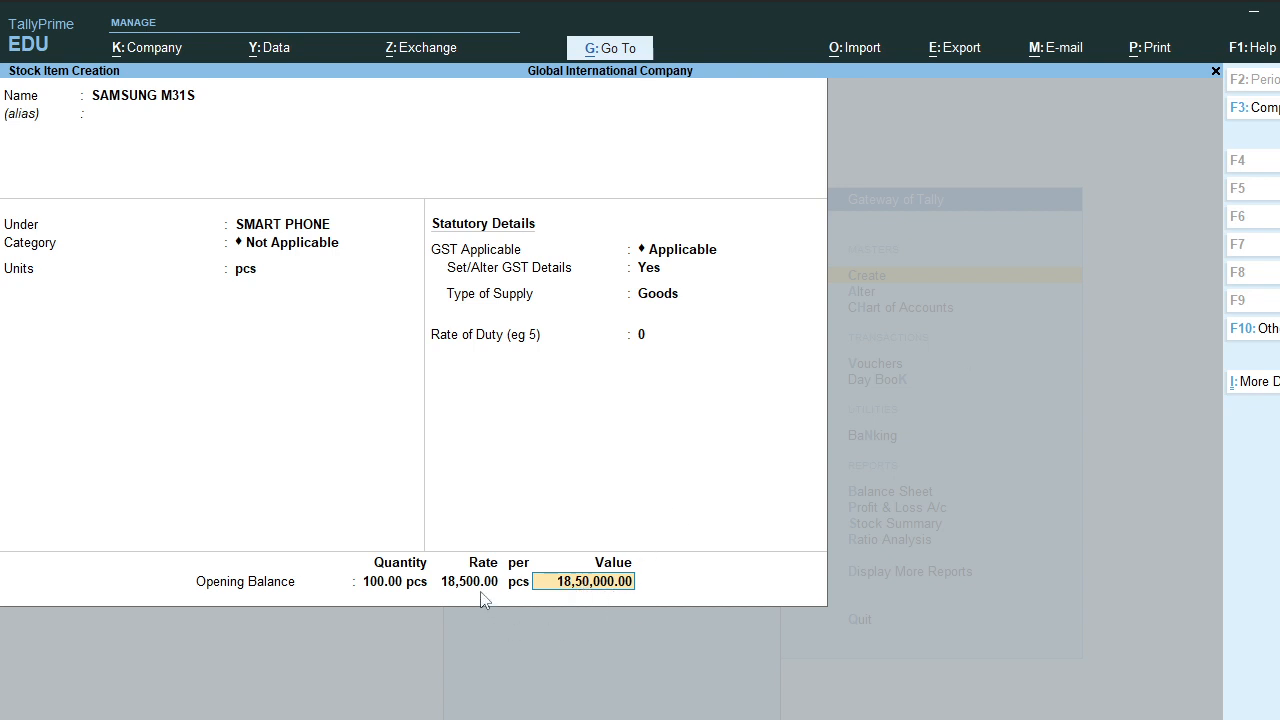
Step: Save the SAMSUNG M31S stock item and quit stock item creation
key("Return")
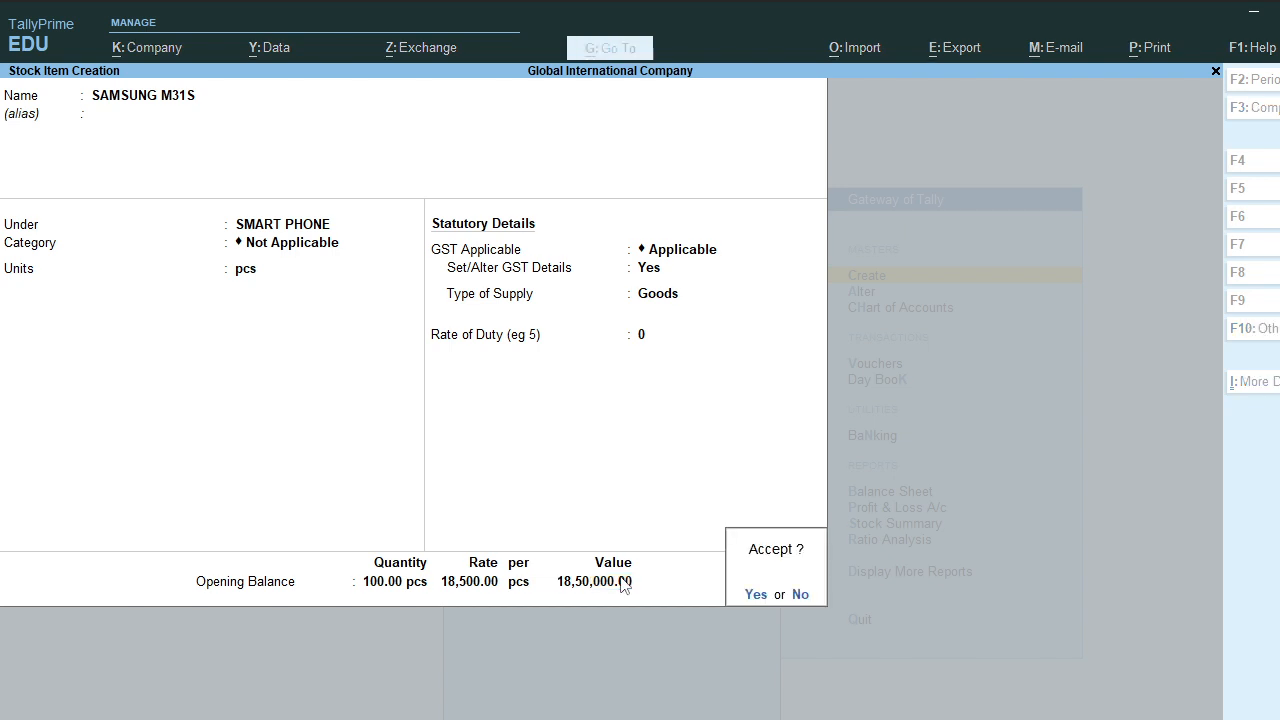
key("Return")
key("Escape")
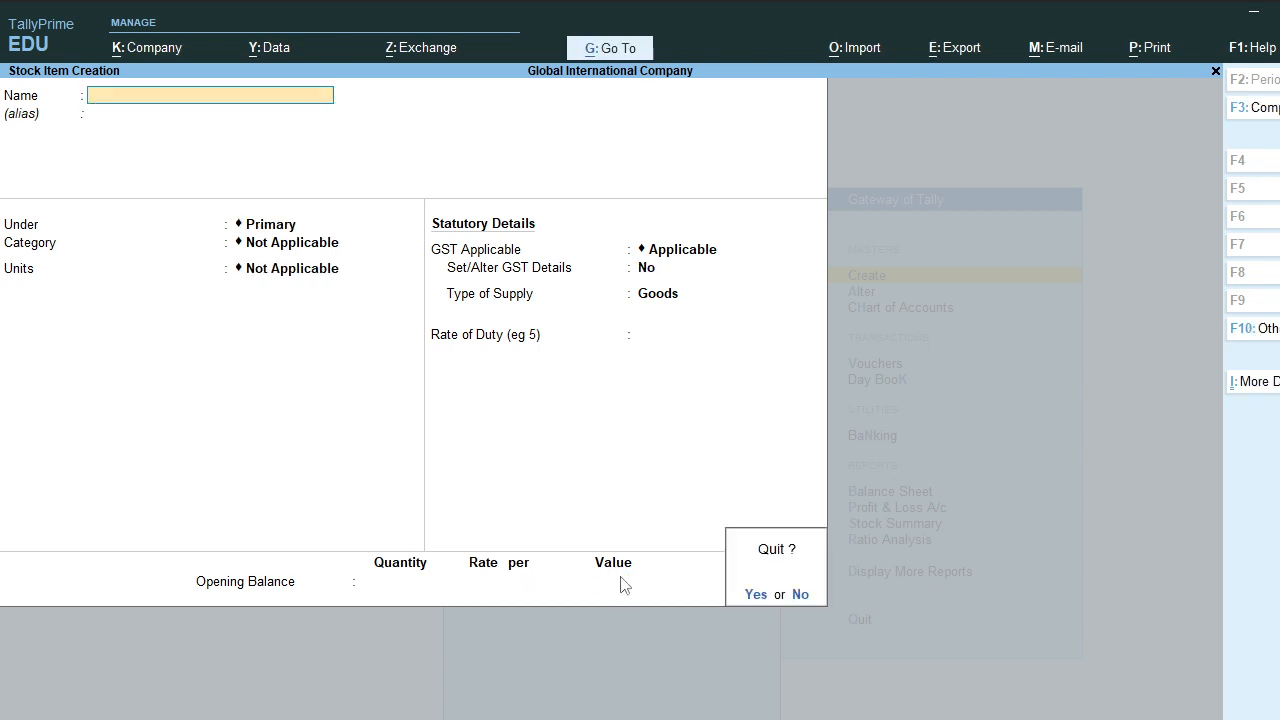
key("Return")
Step: Start a sales voucher from the main screen and select the customer as party account
key("Escape")
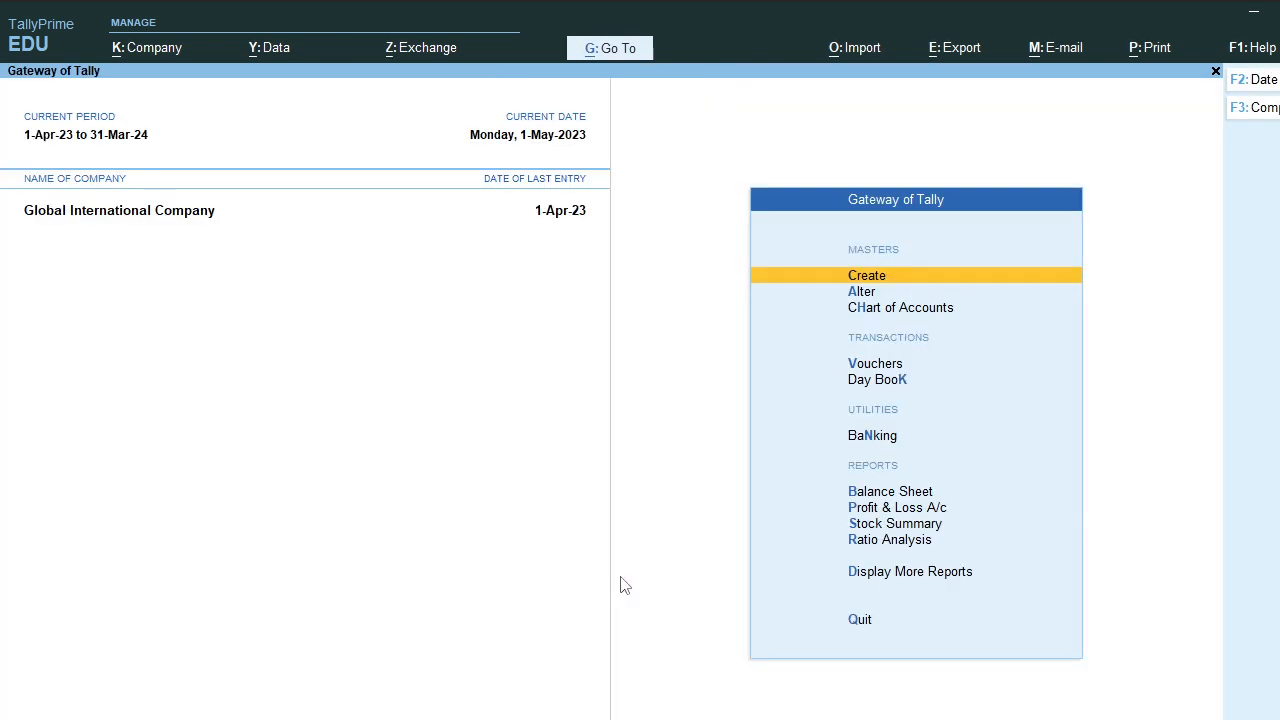
key("Down")
key("Down")
key("Down")
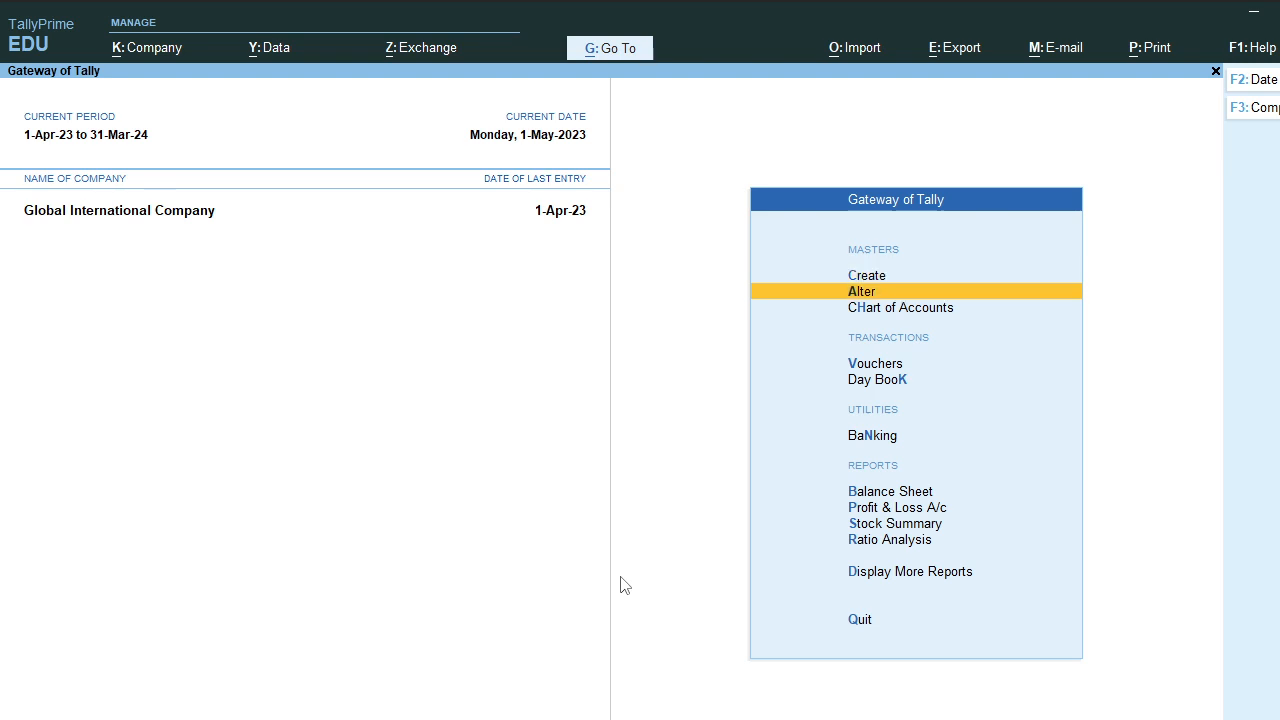
key("Return")
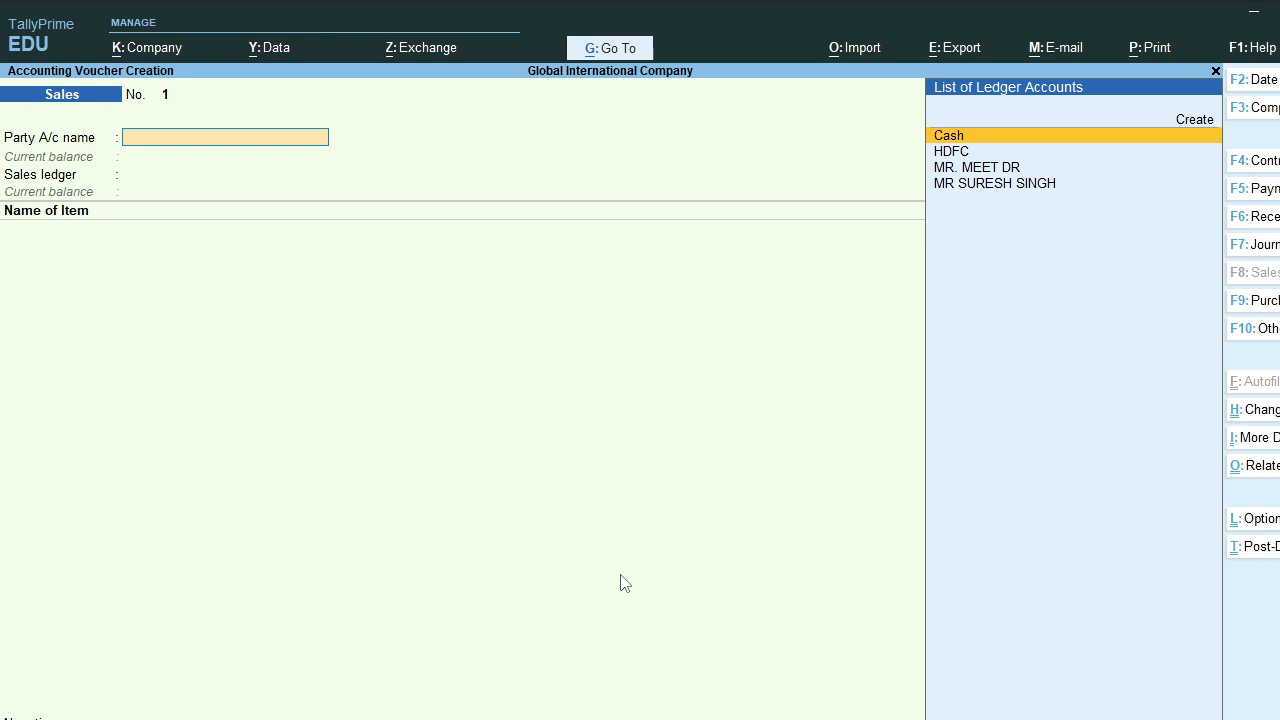
key("Down")
key("Down")
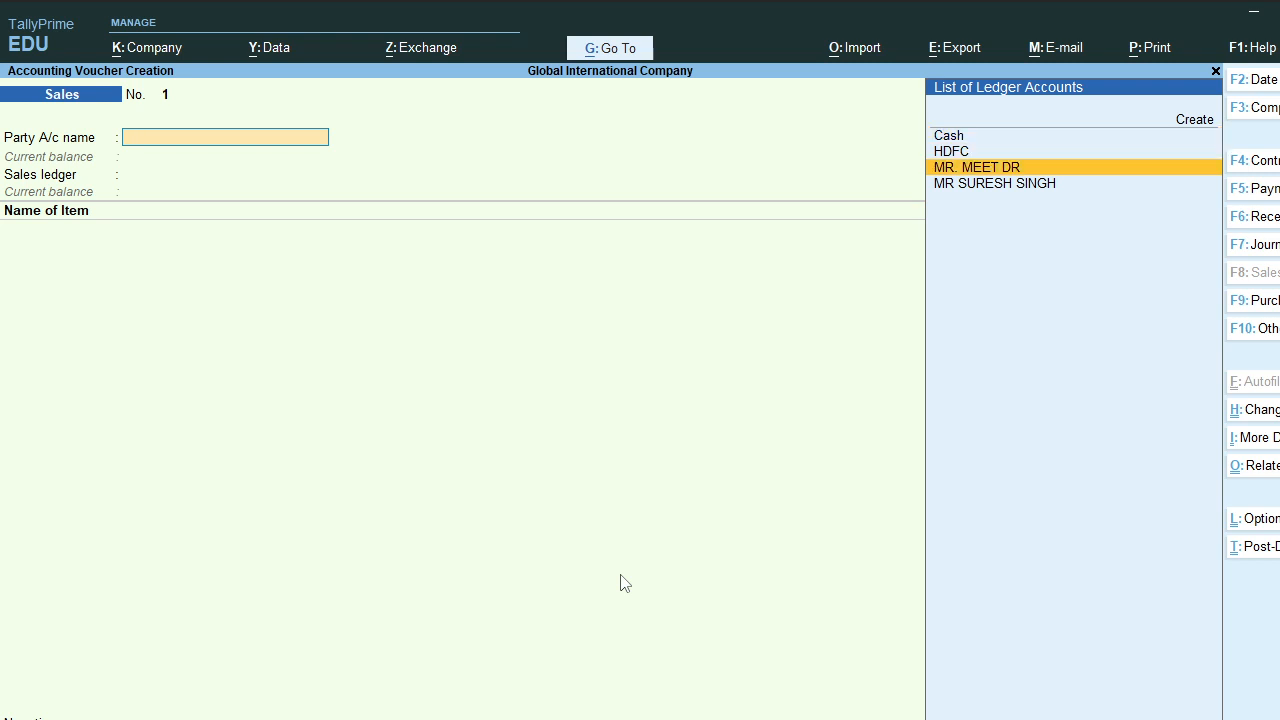
key("Return")
key("Return")
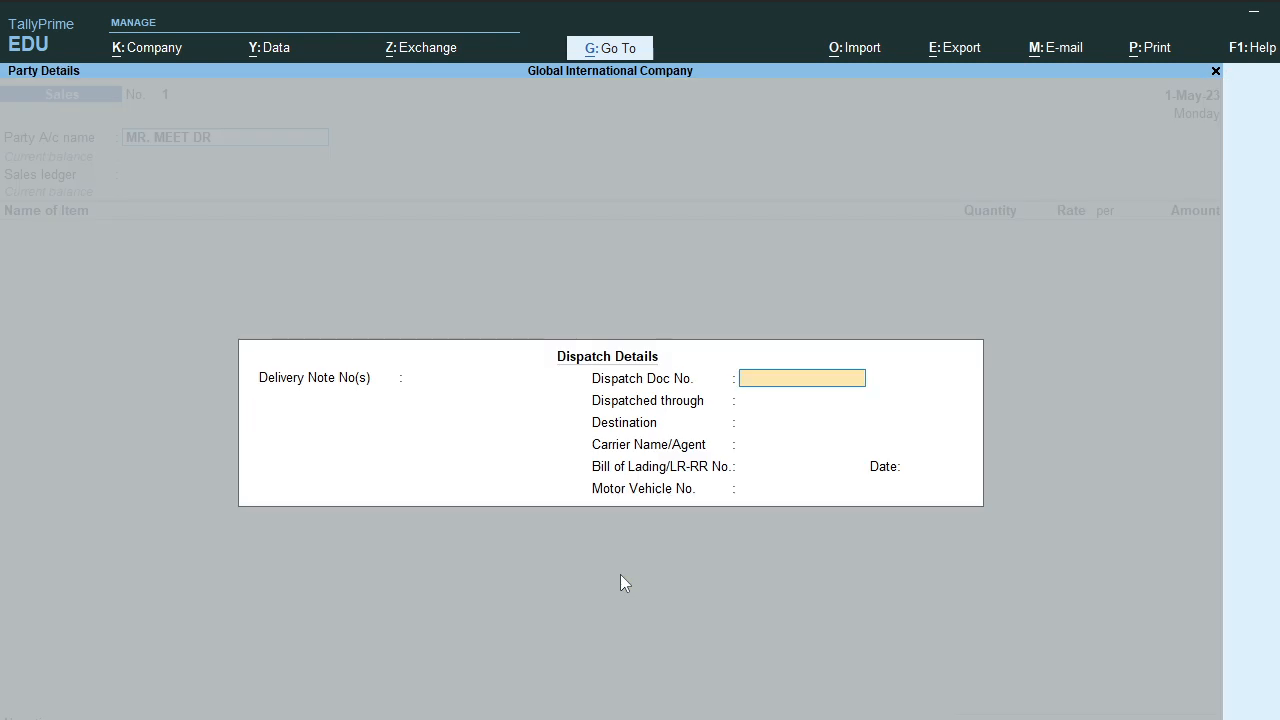
Step: Add delivery note 1234 dated 1-May-23 and destination BHOPAL in the dispatch details
key("BackSpace")
type("1234")
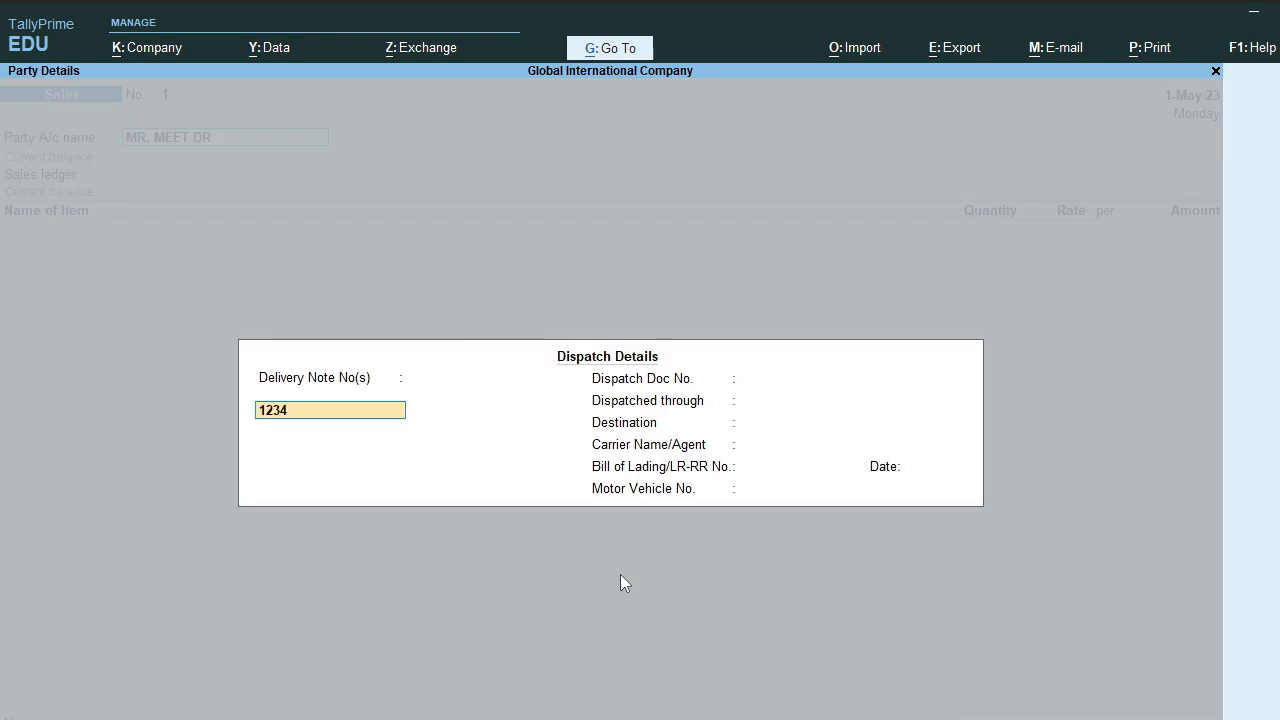
key("Return")
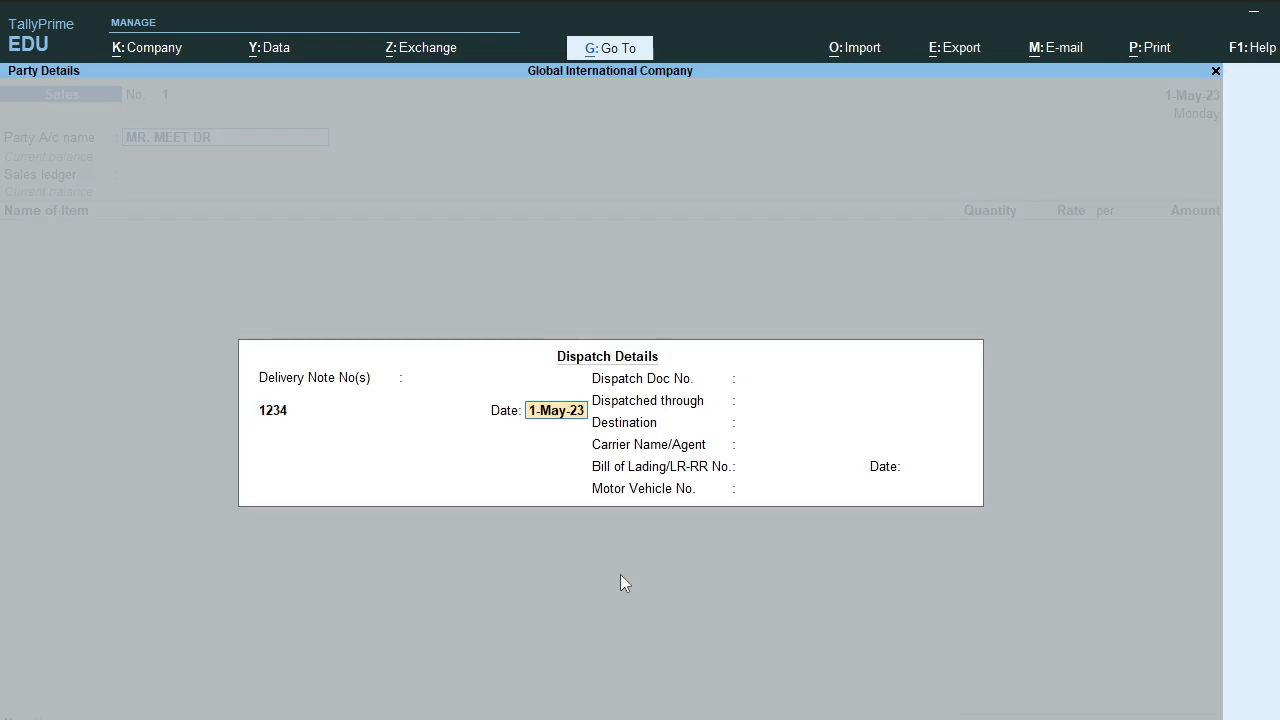
key("Return")
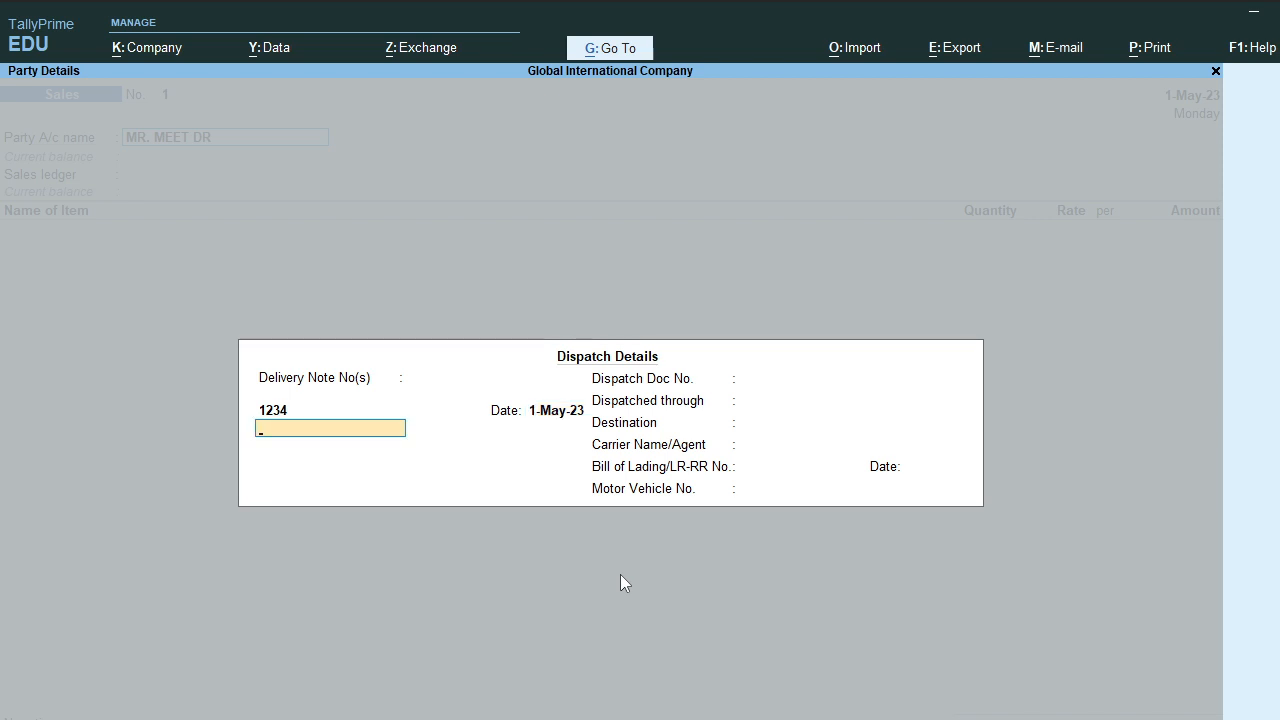
key("Return")
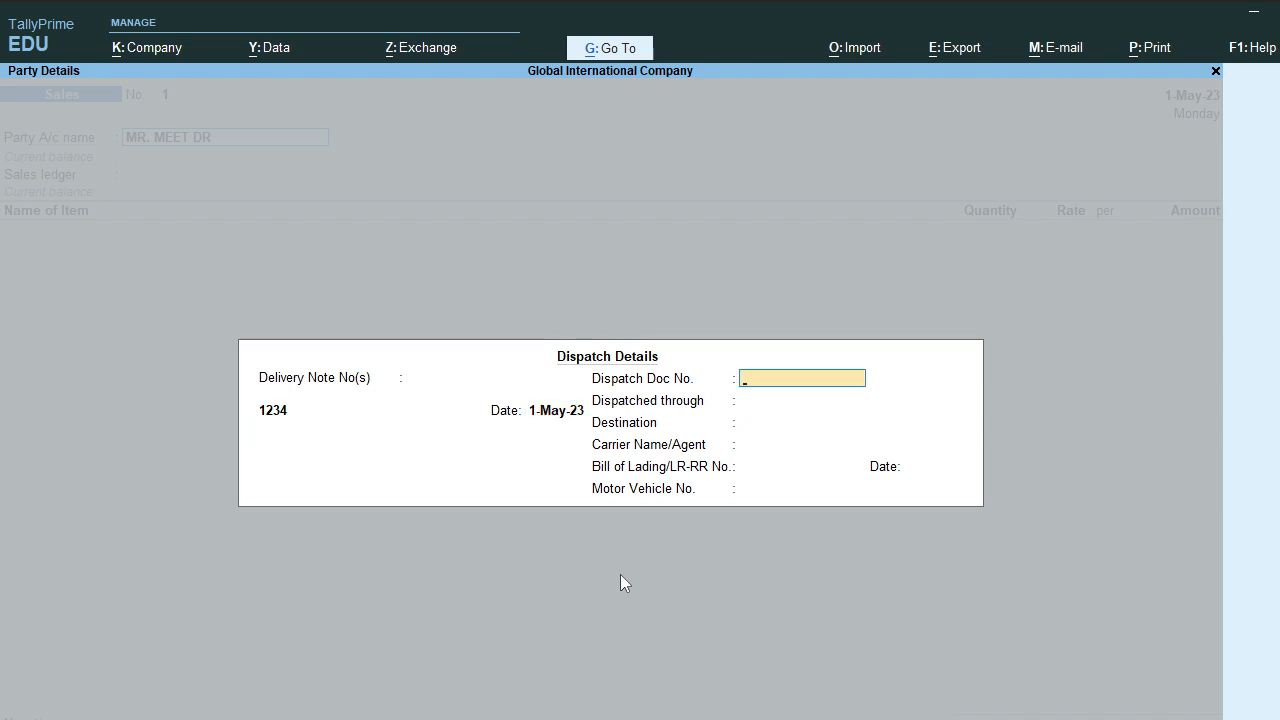
key("Return")
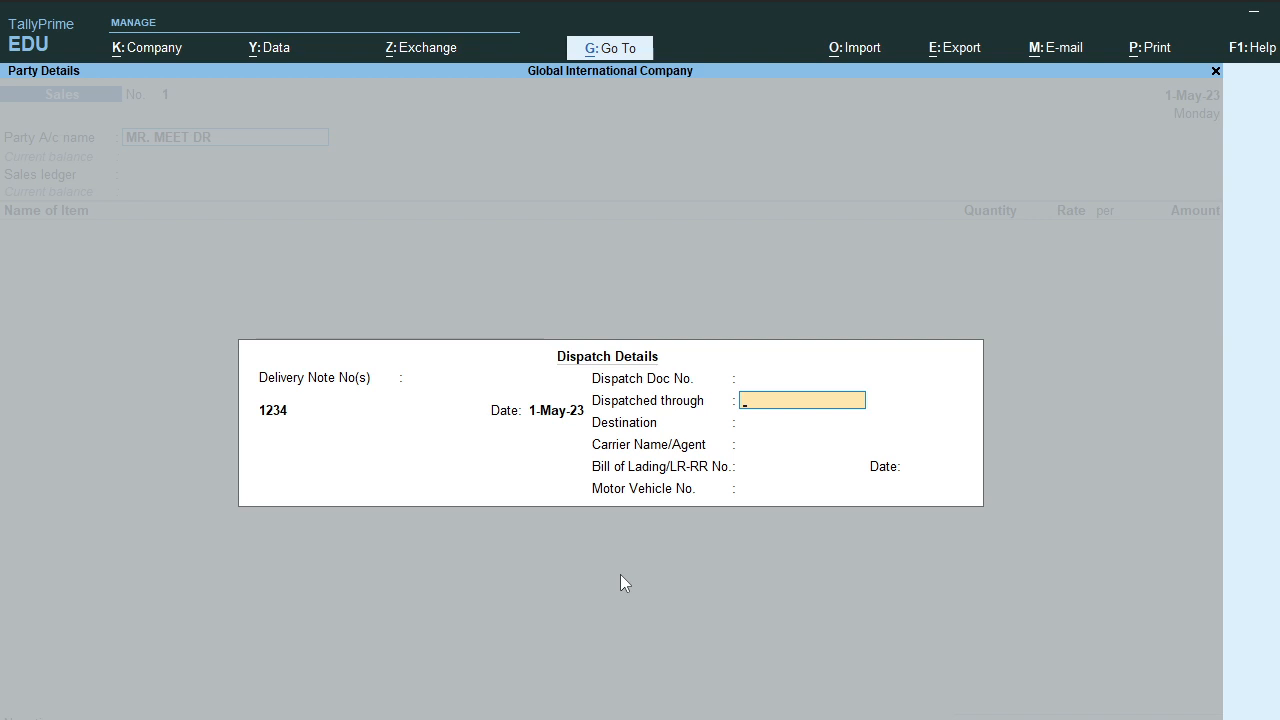
key("Return")
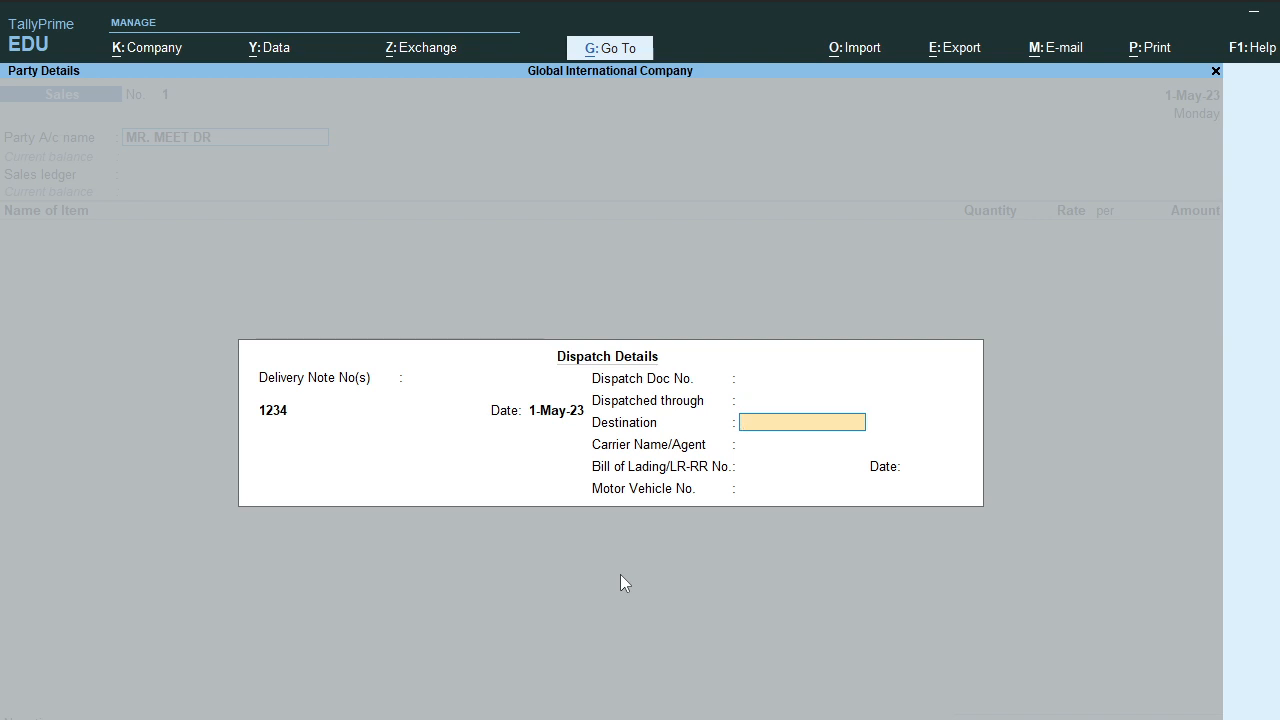
type("BHOPAL")
key("Return")
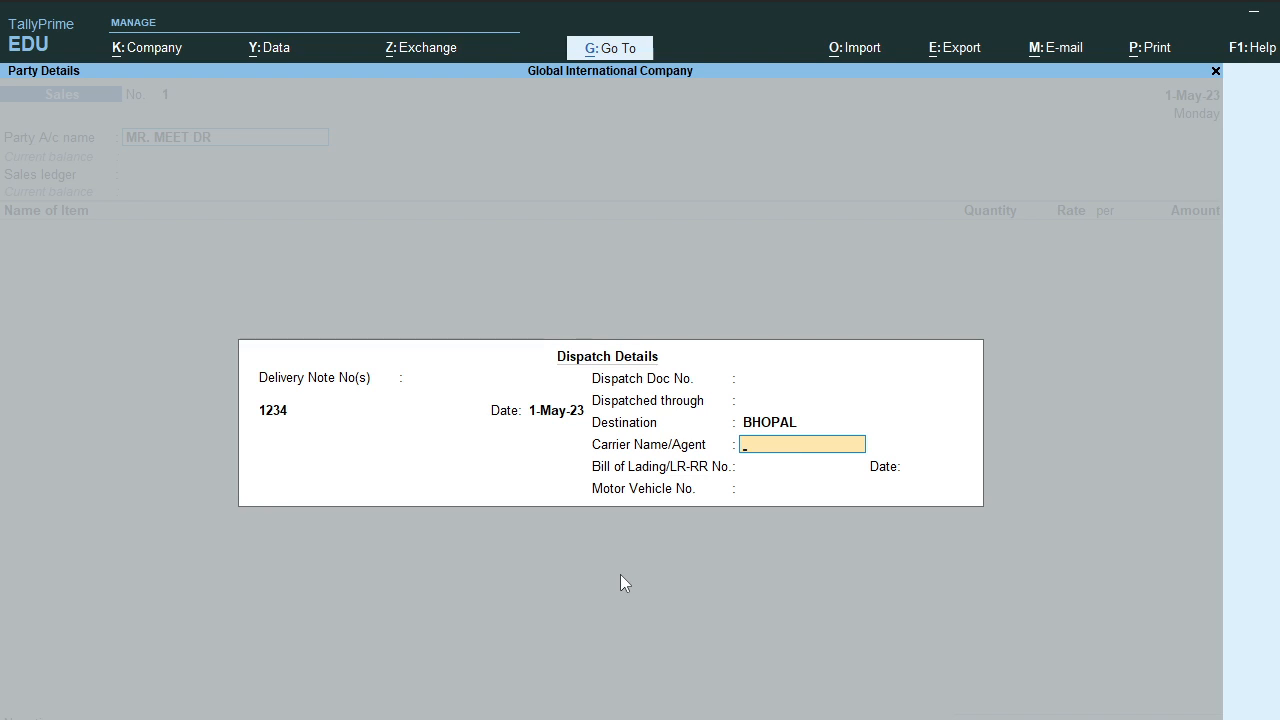
Step: Enter the carrier name, bill of lading date 1.5.23, and the vehicle number
type("SONU")
key("Return")
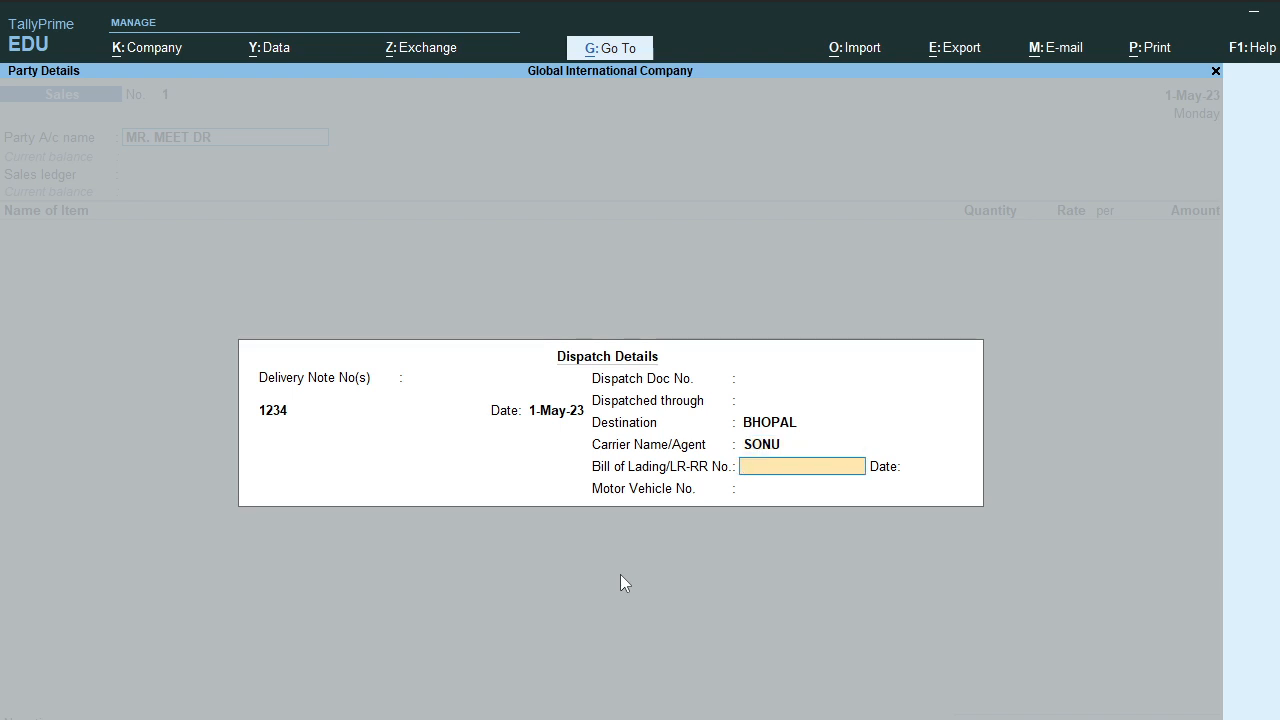
key("Return")
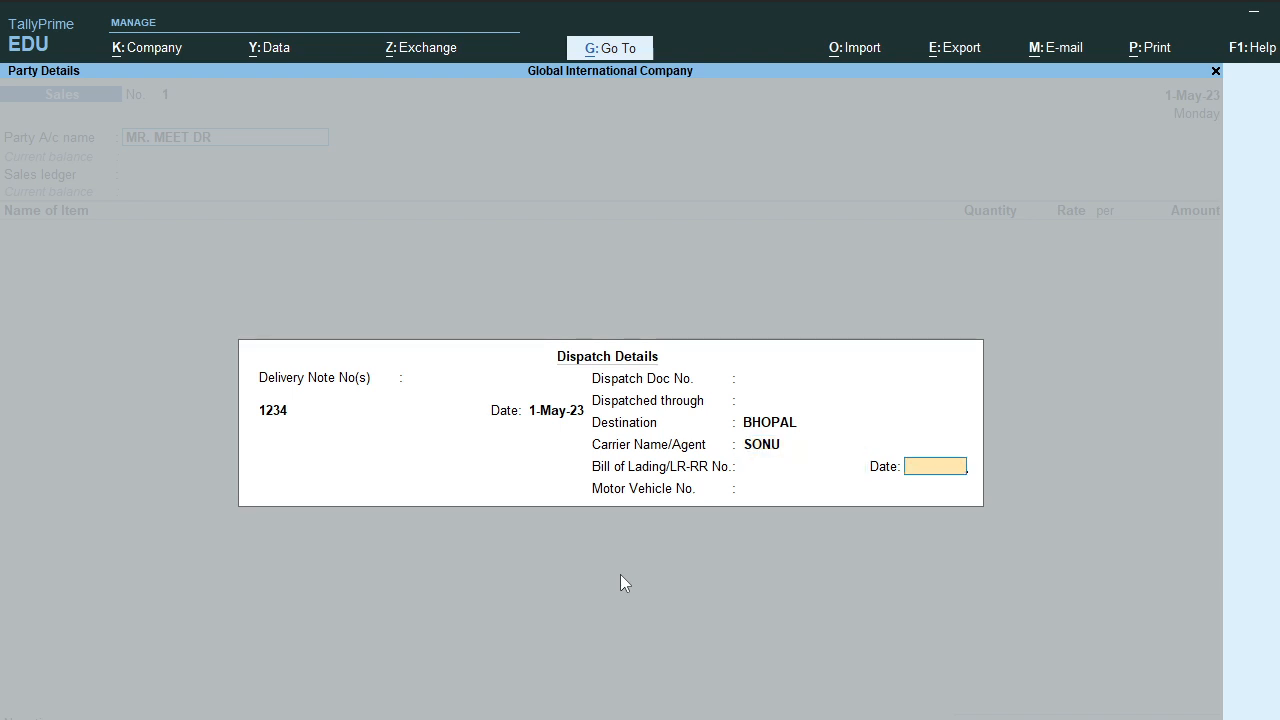
type("1.5.23")
key("Return")
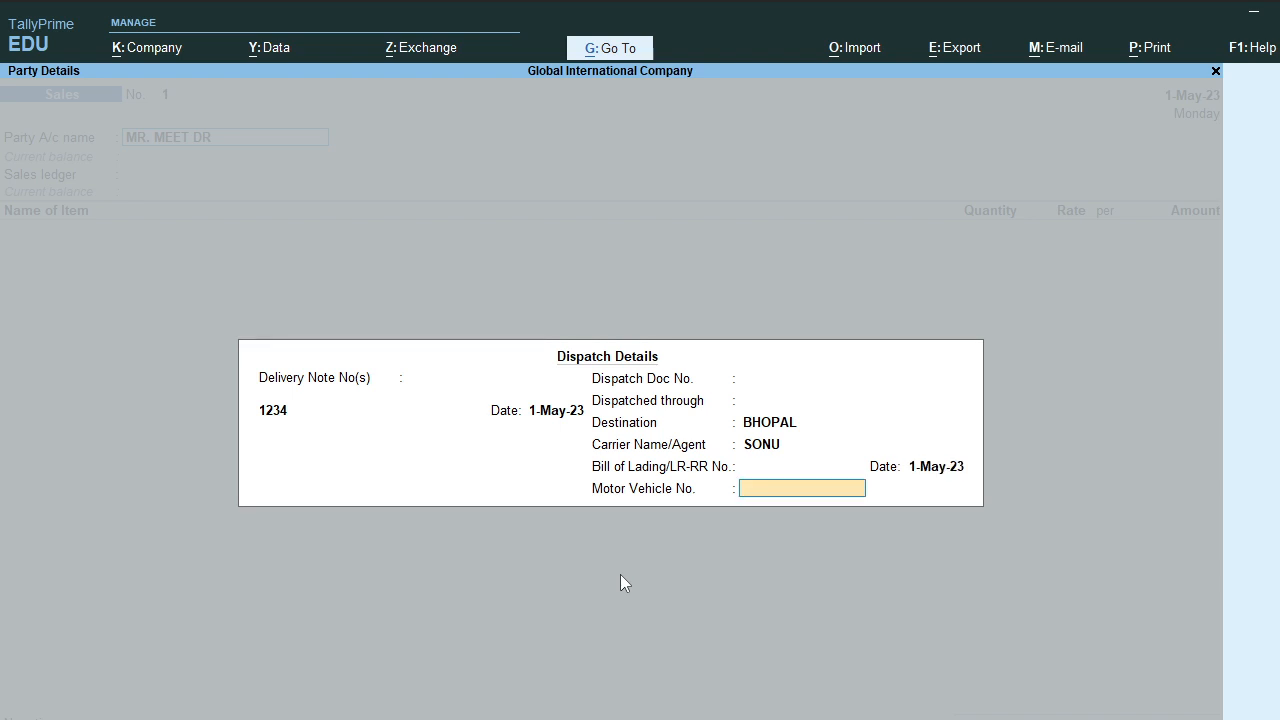
type("MP09SD2563")
key("Return")
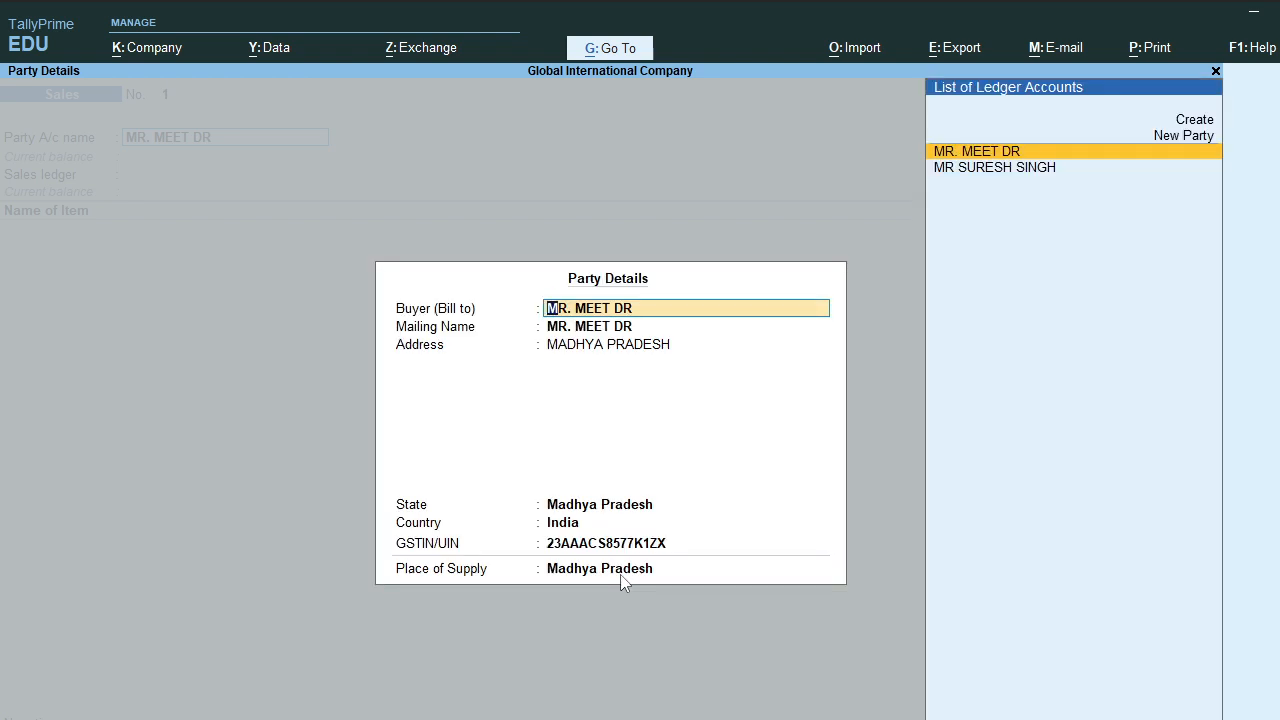
Step: Accept the buyer's address, state, GSTIN and Madhya Pradesh place of supply unchanged
key("Return")
key("Return")
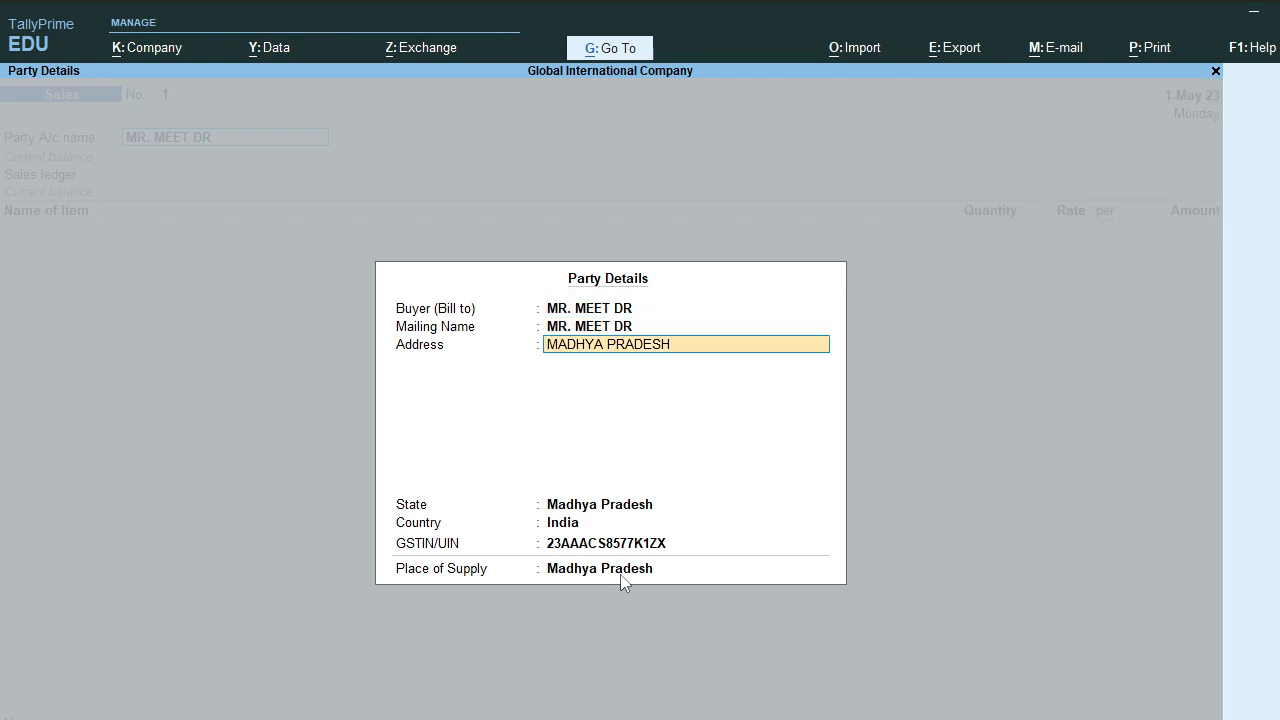
key("Return")
key("Return")
key("Return")
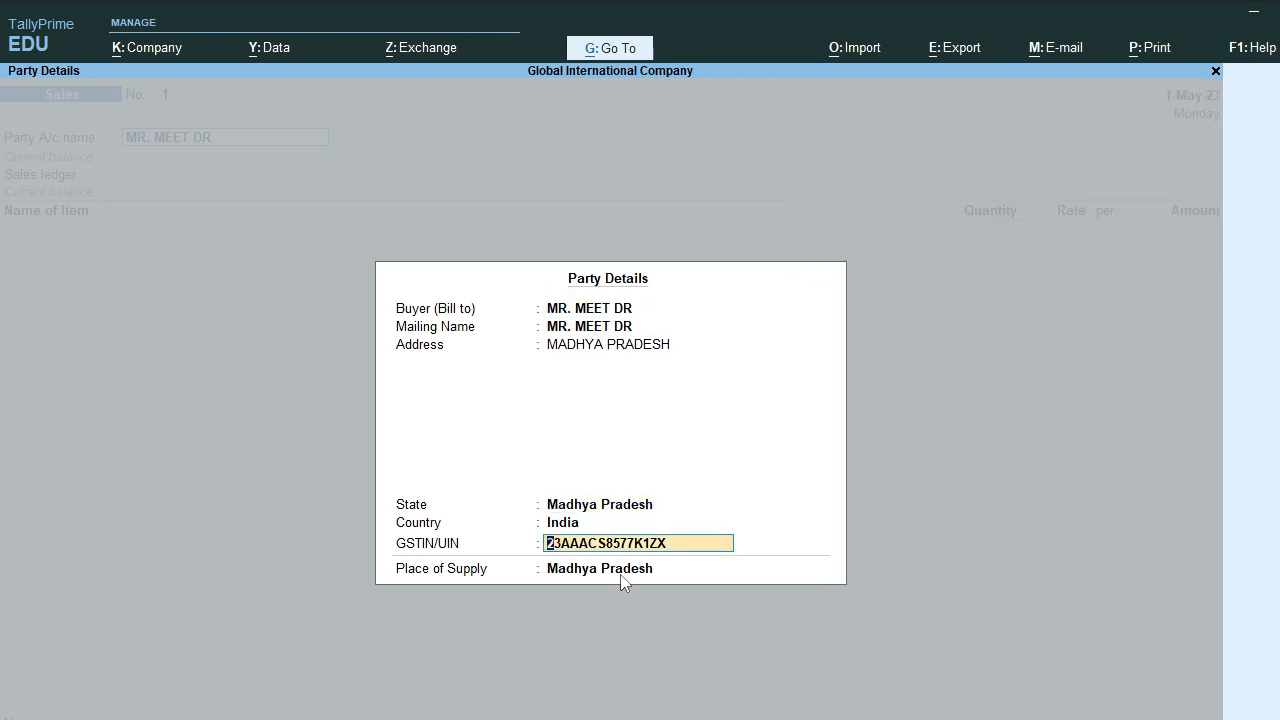
key("Return")
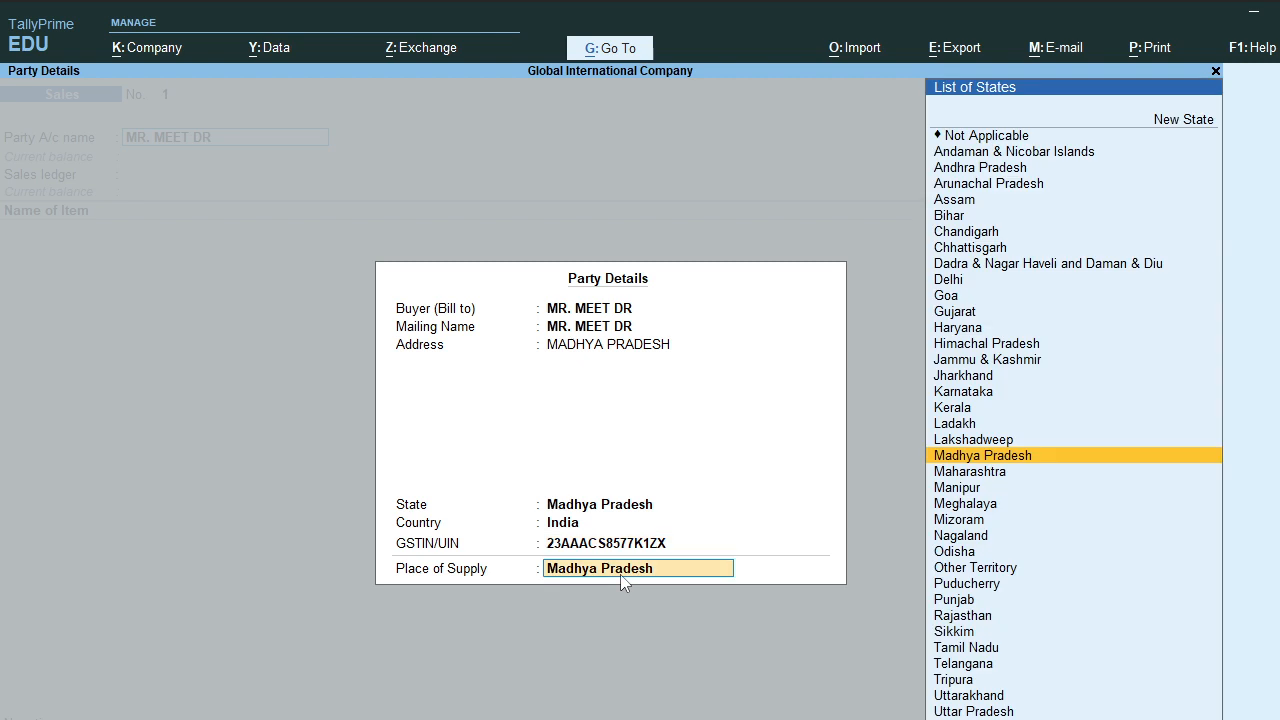
key("Return")
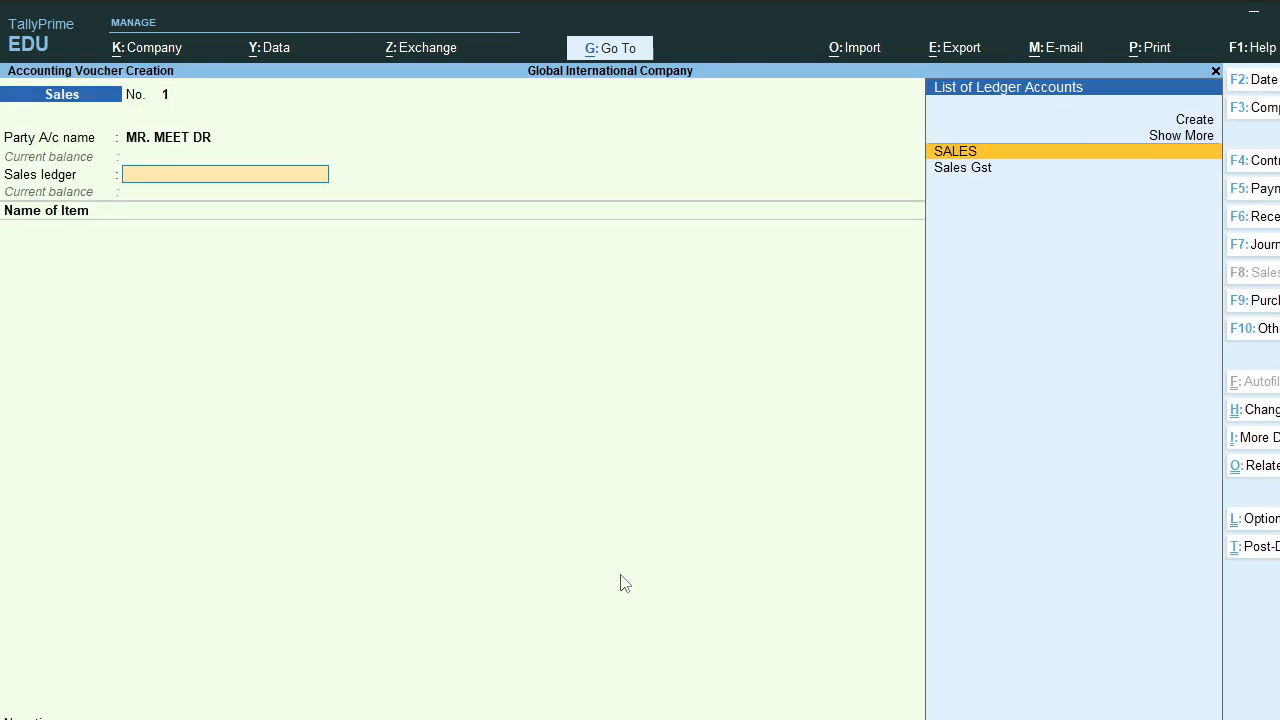
Step: Choose SALES rather than Sales Gst as the voucher's sales ledger
key("Down")
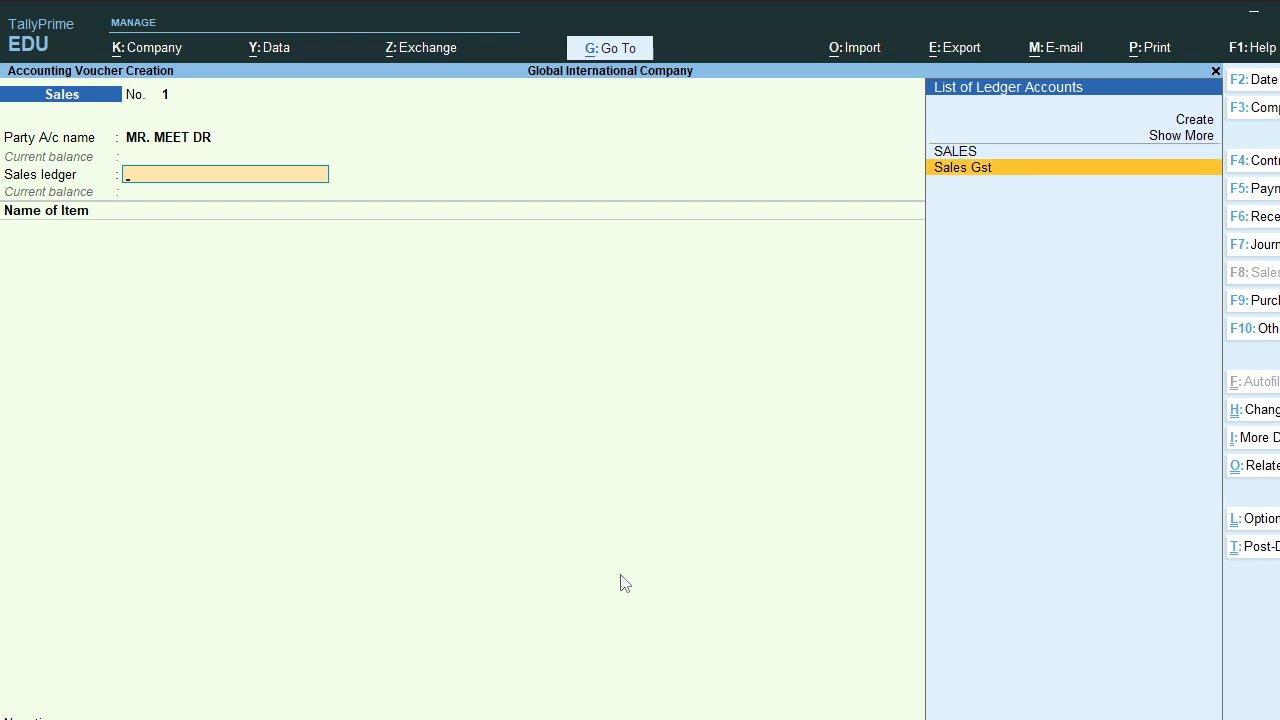
key("Up")
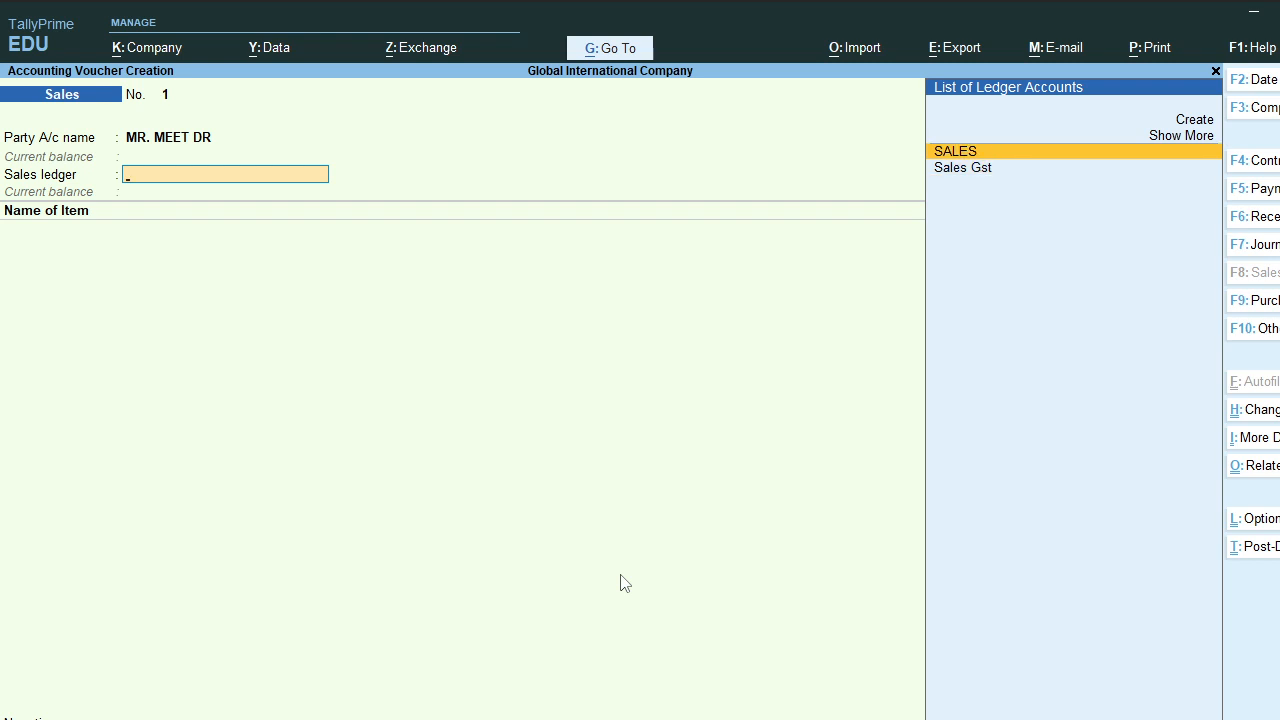
key("Return")
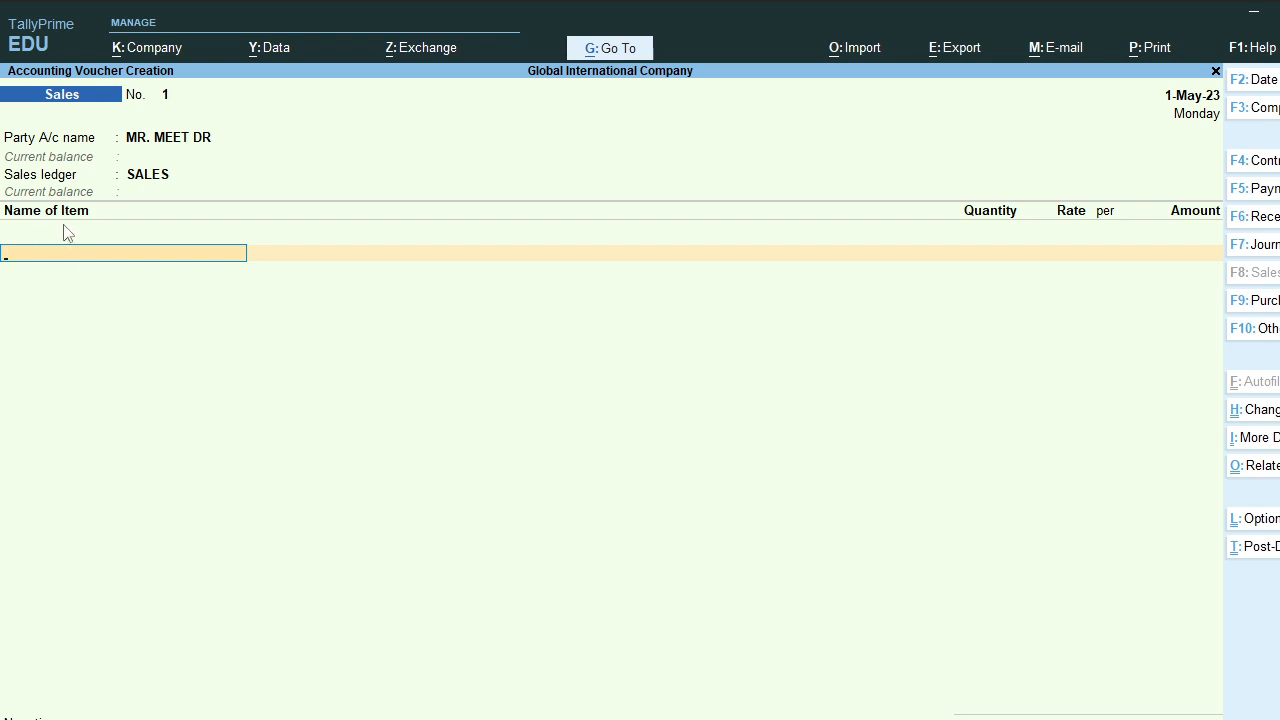
Step: Add SAMSUNG M31S at 90 pcs and rate 19,300.00 per pcs, totalling 17,37,000.00
key("space")
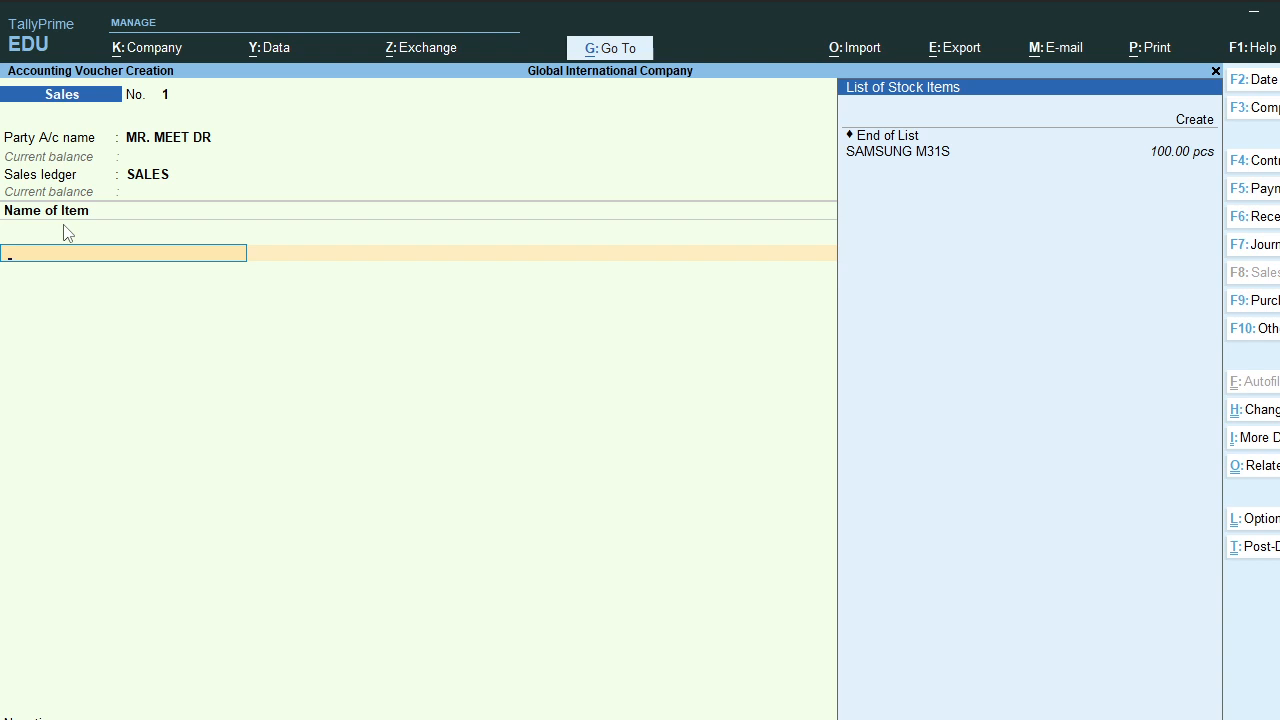
key("Down")
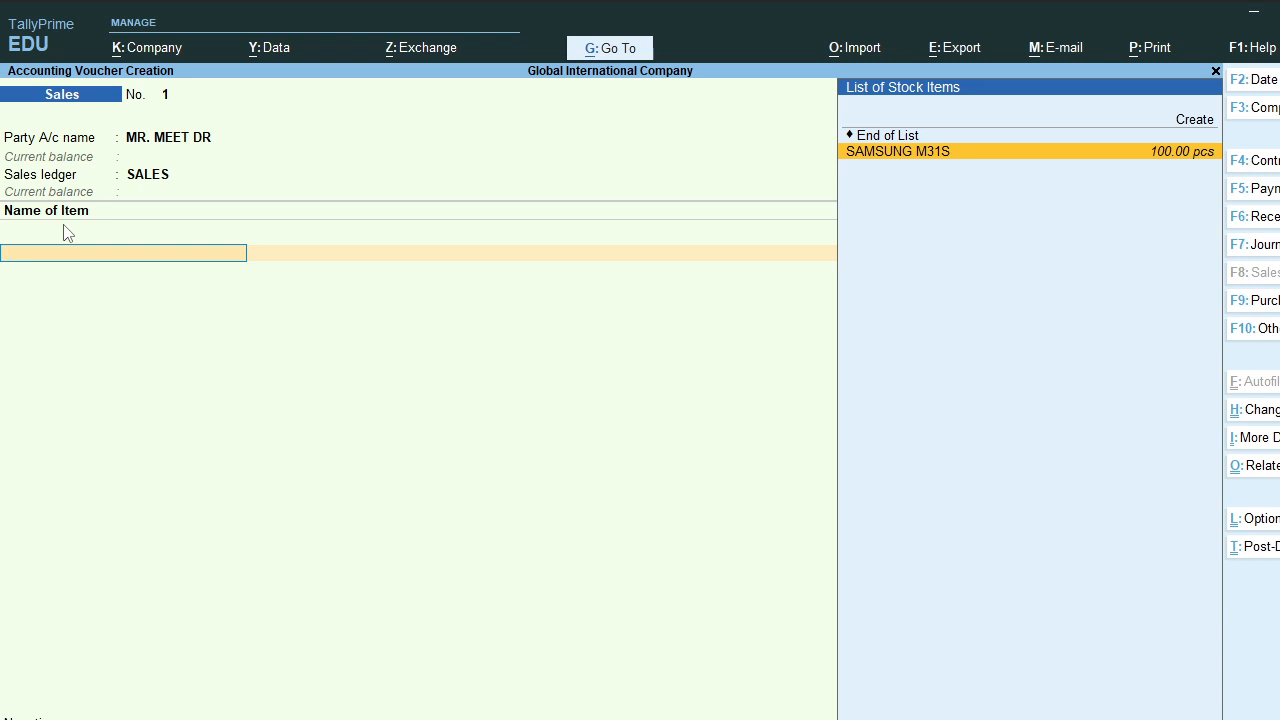
key("Return")
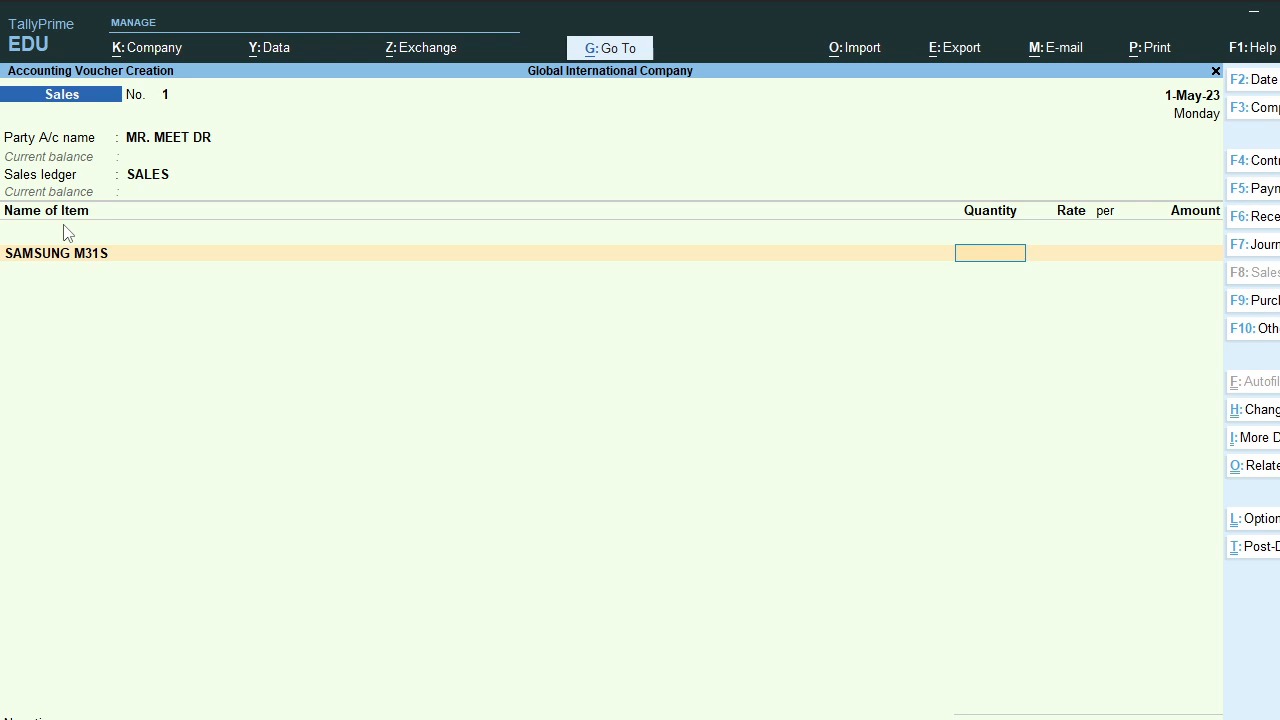
type("90")
key("Return")
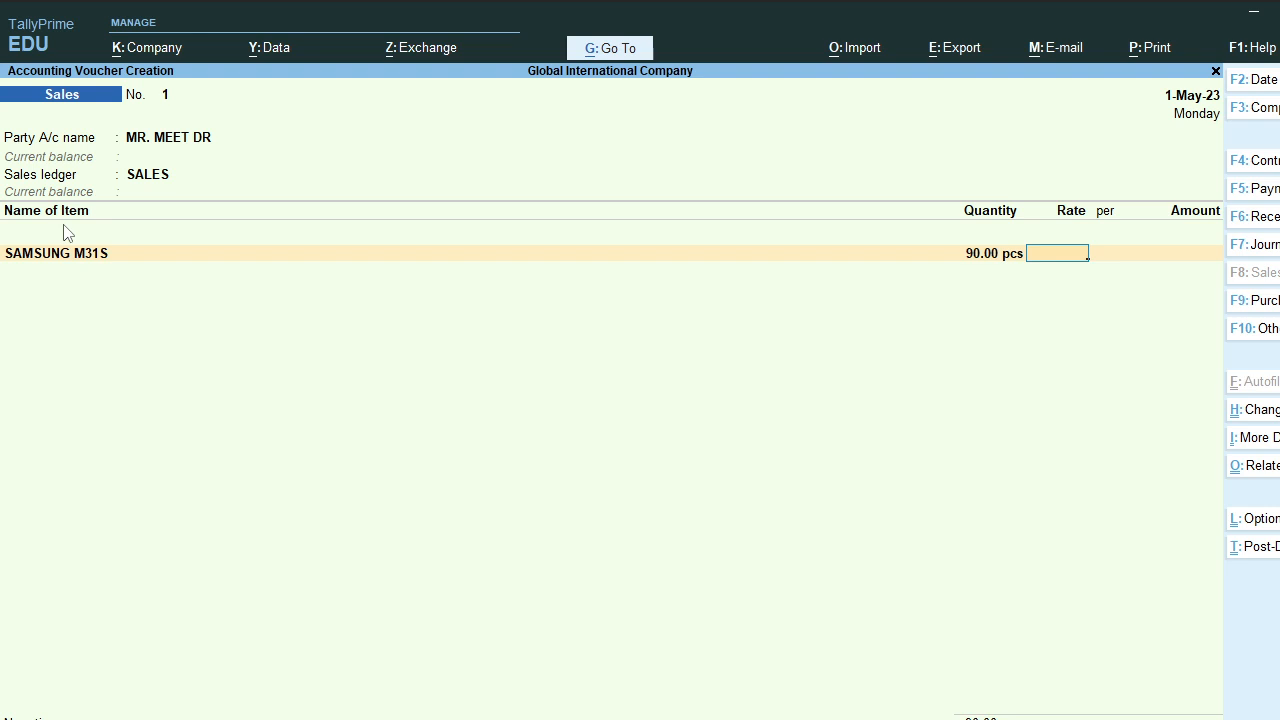
type("19300")
key("Return")
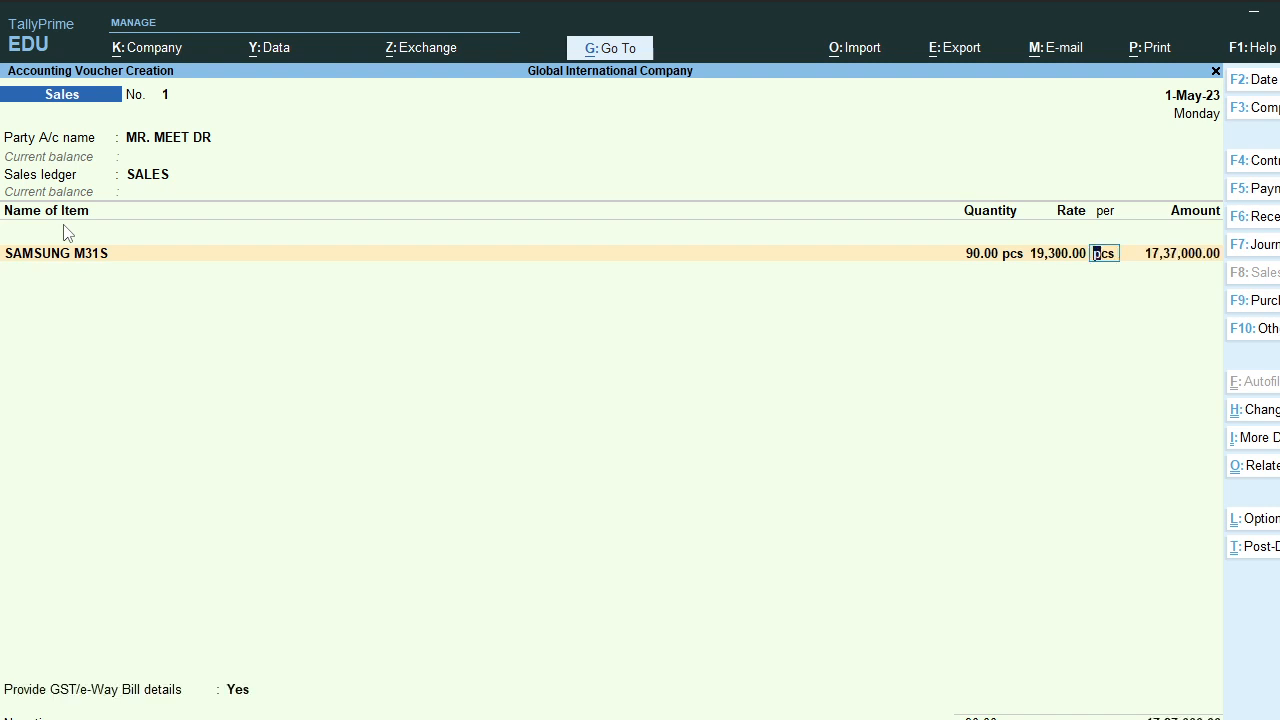
key("Return")
key("Return")
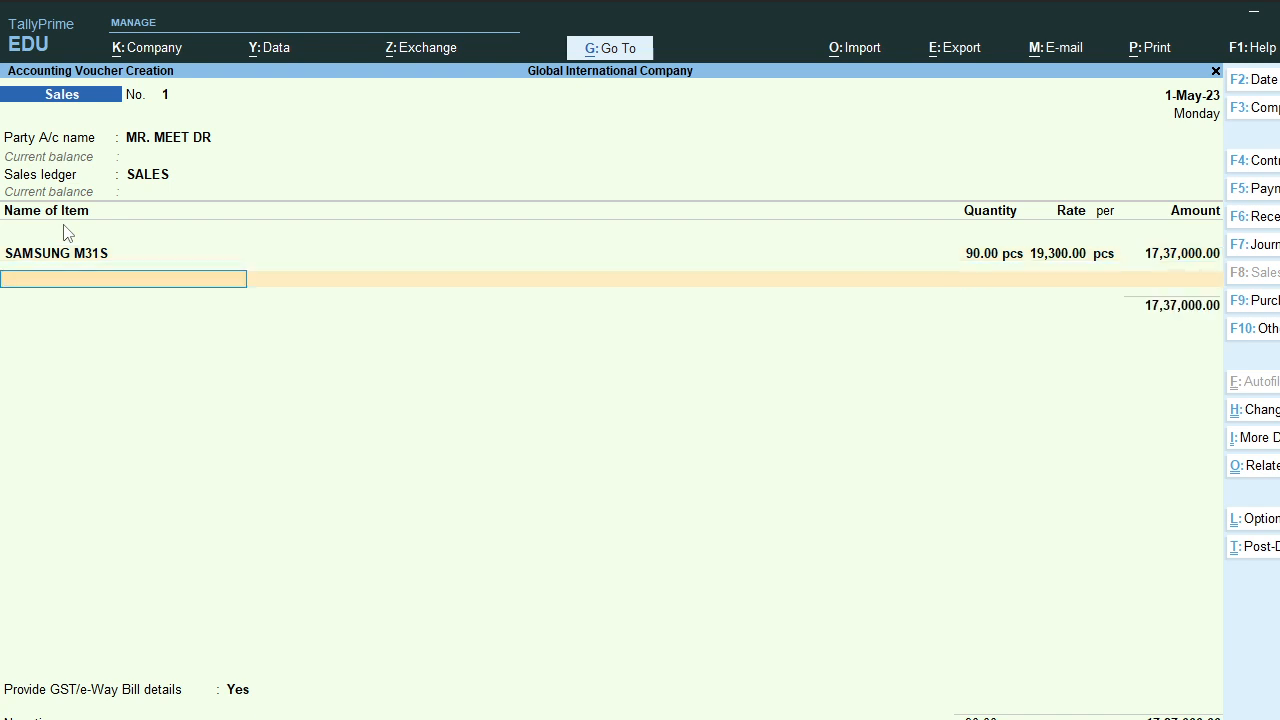
Step: Add a Cgst tax line of 1,56,330.00 below SAMSUNG M31S and begin the next tax line
key("Return")
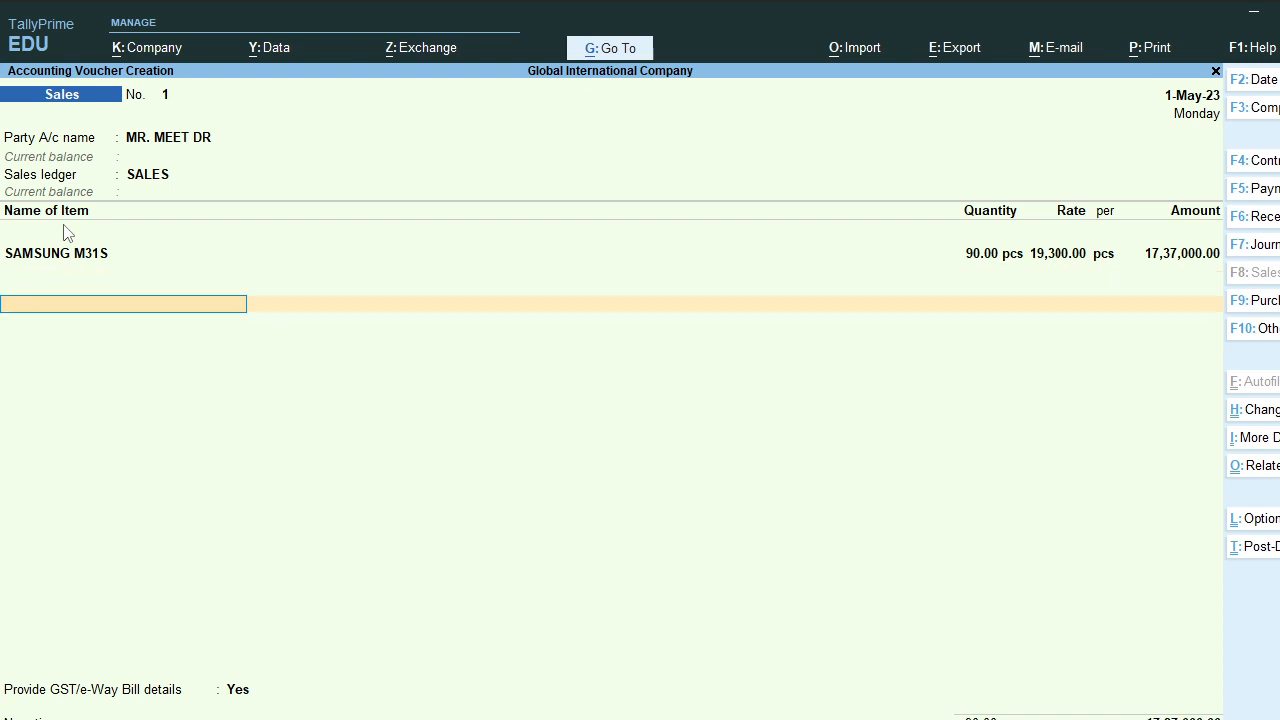
type("CGST")
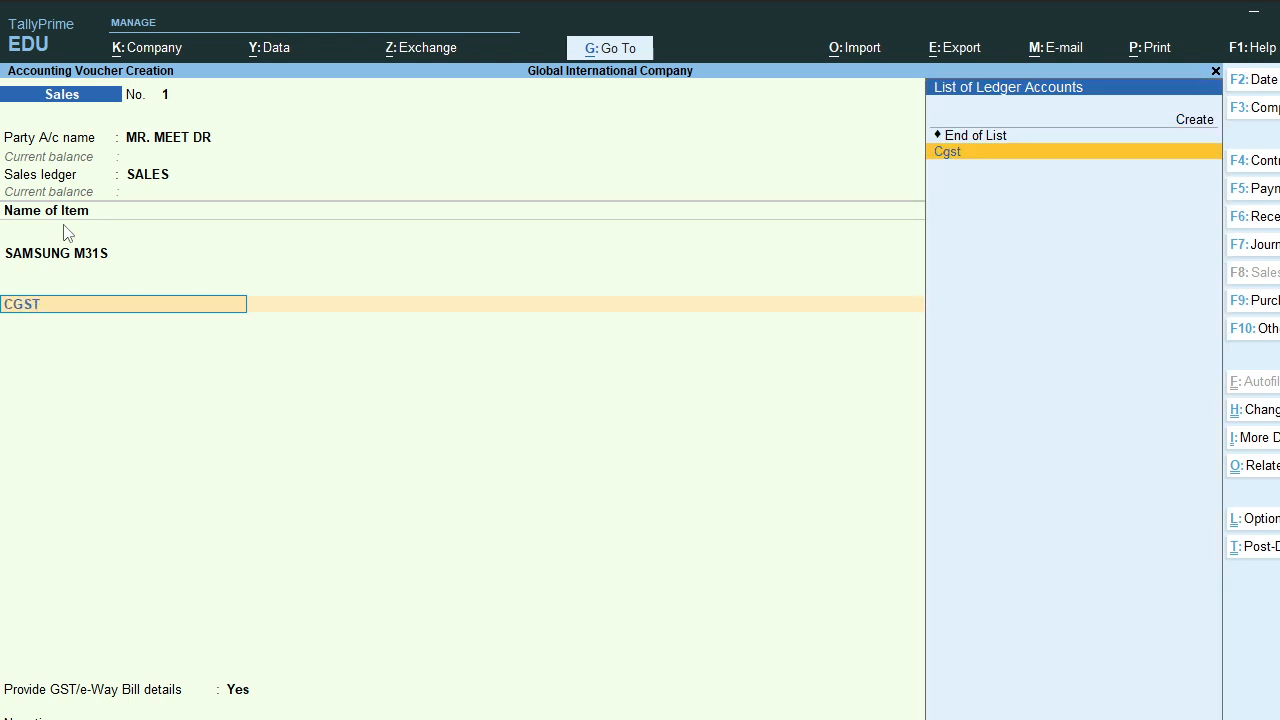
key("Return")
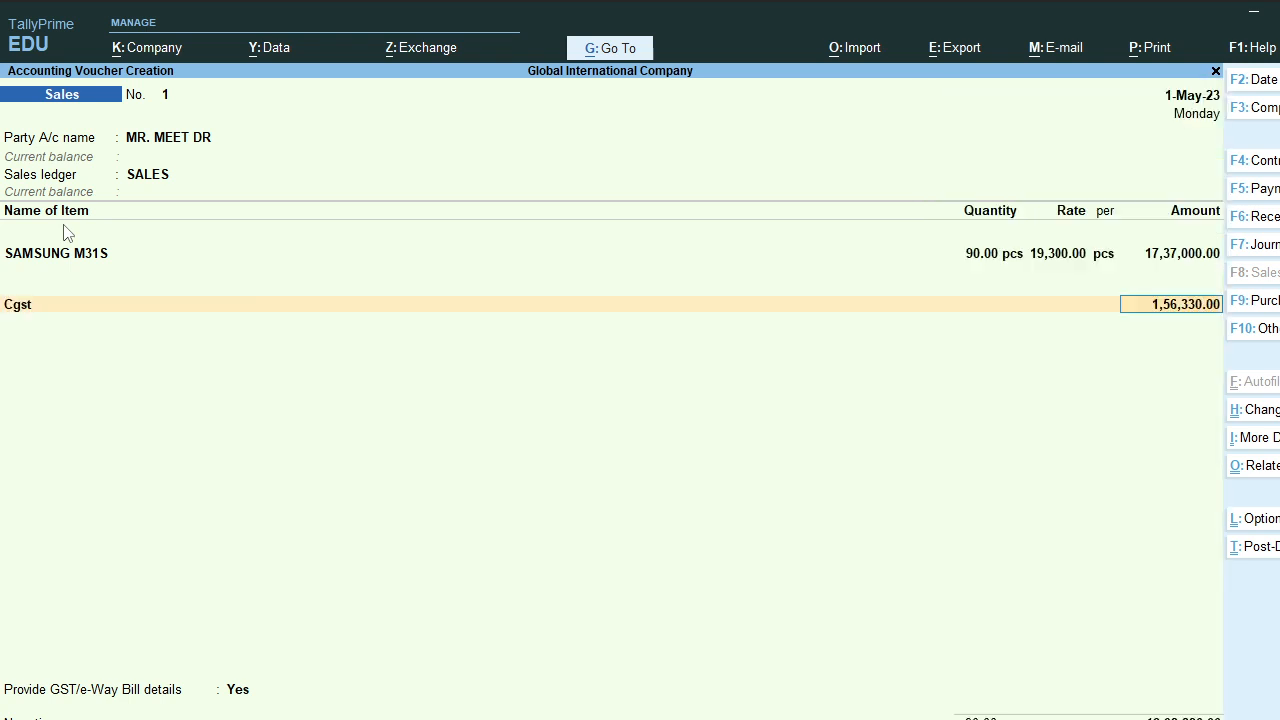
key("Return")
type("SG")
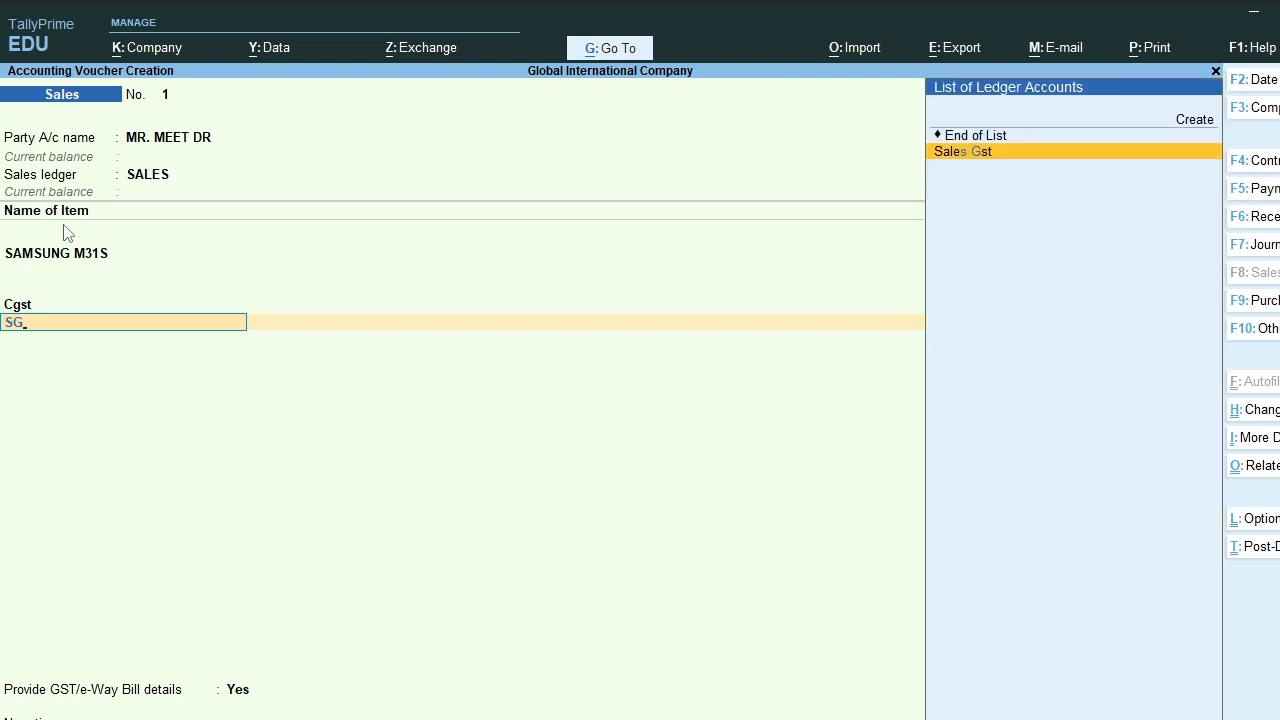
key("BackSpace")
key("BackSpace")
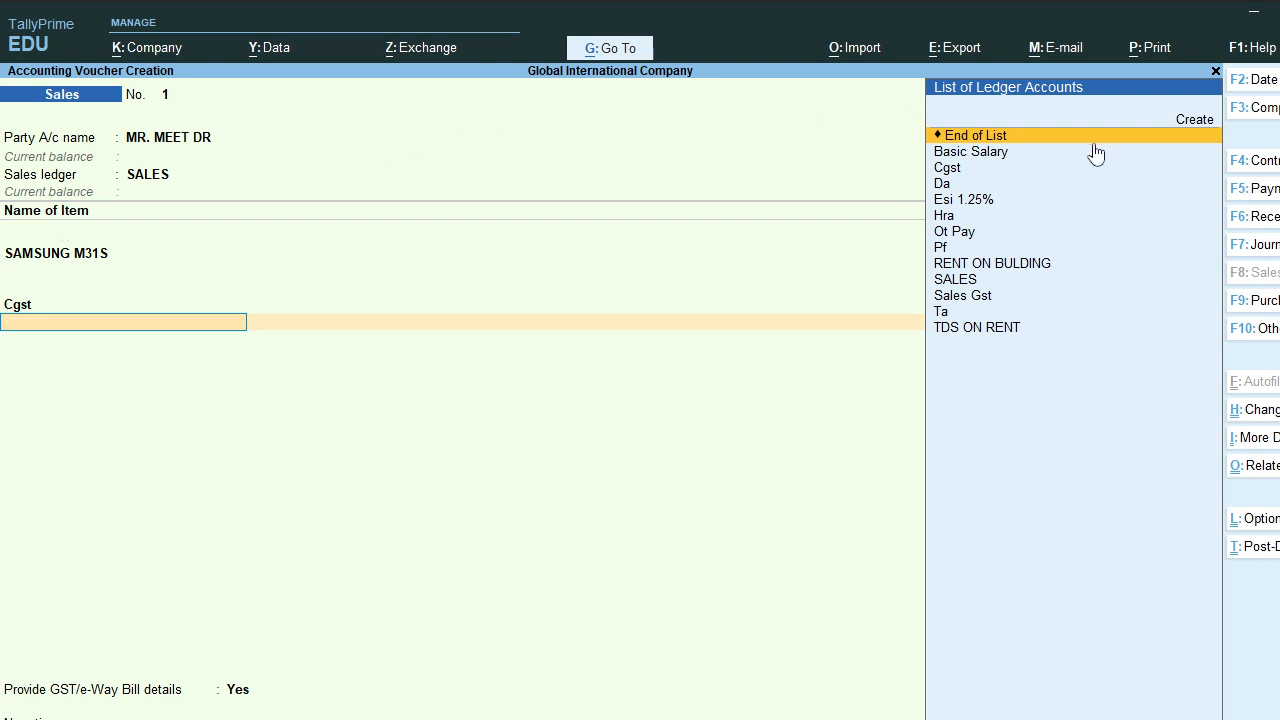
Step: Create a new ledger named SGST under Duties & Taxes
left_click(1196, 124)
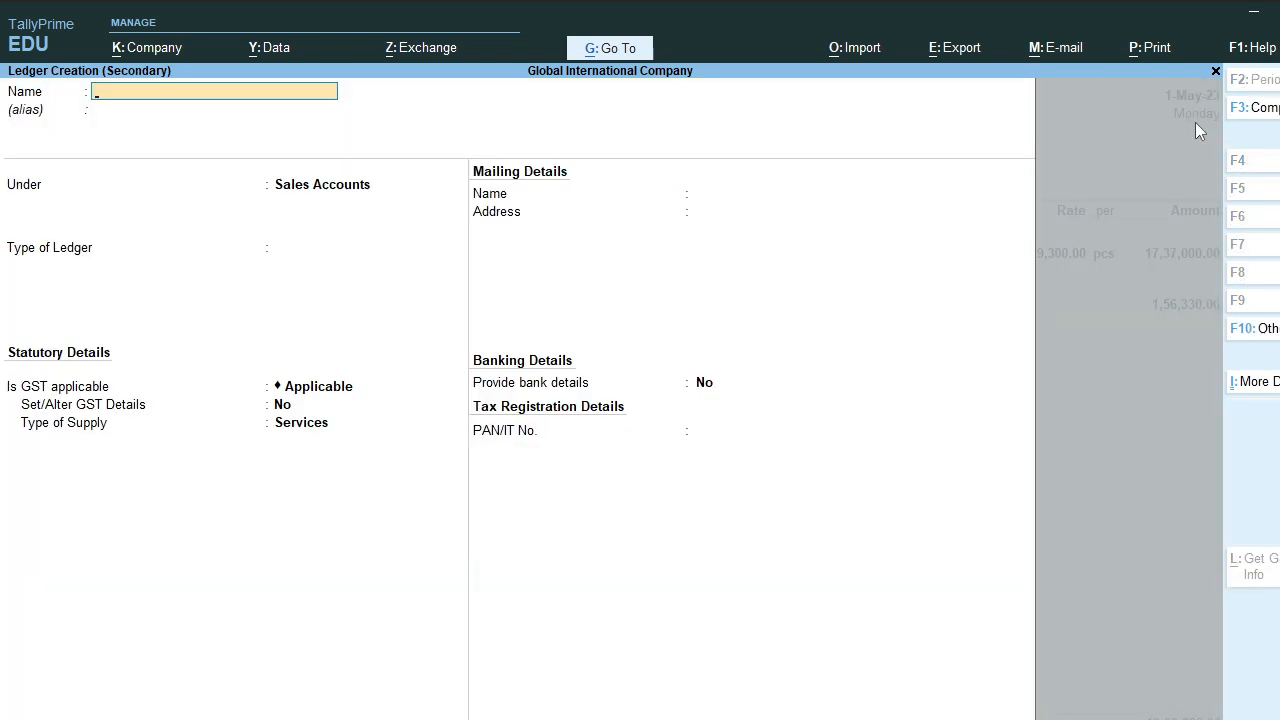
type("SGST")
key("Return")
key("Return")
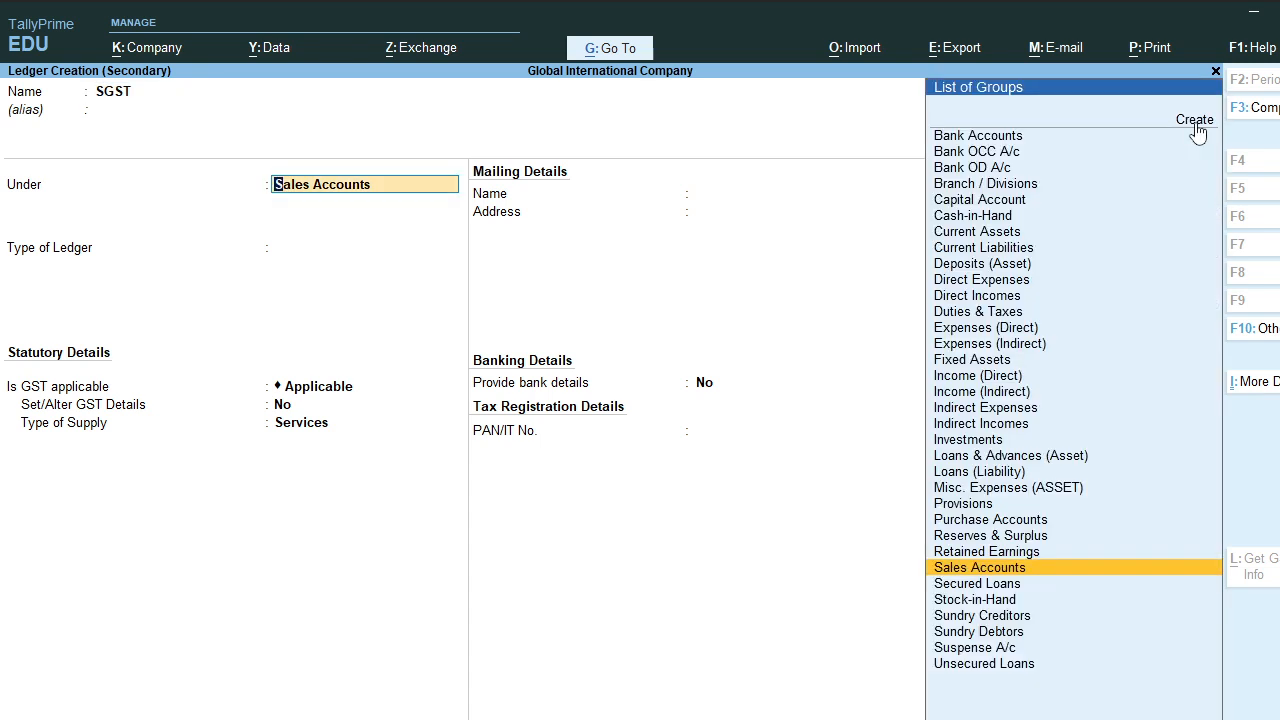
type("DU")
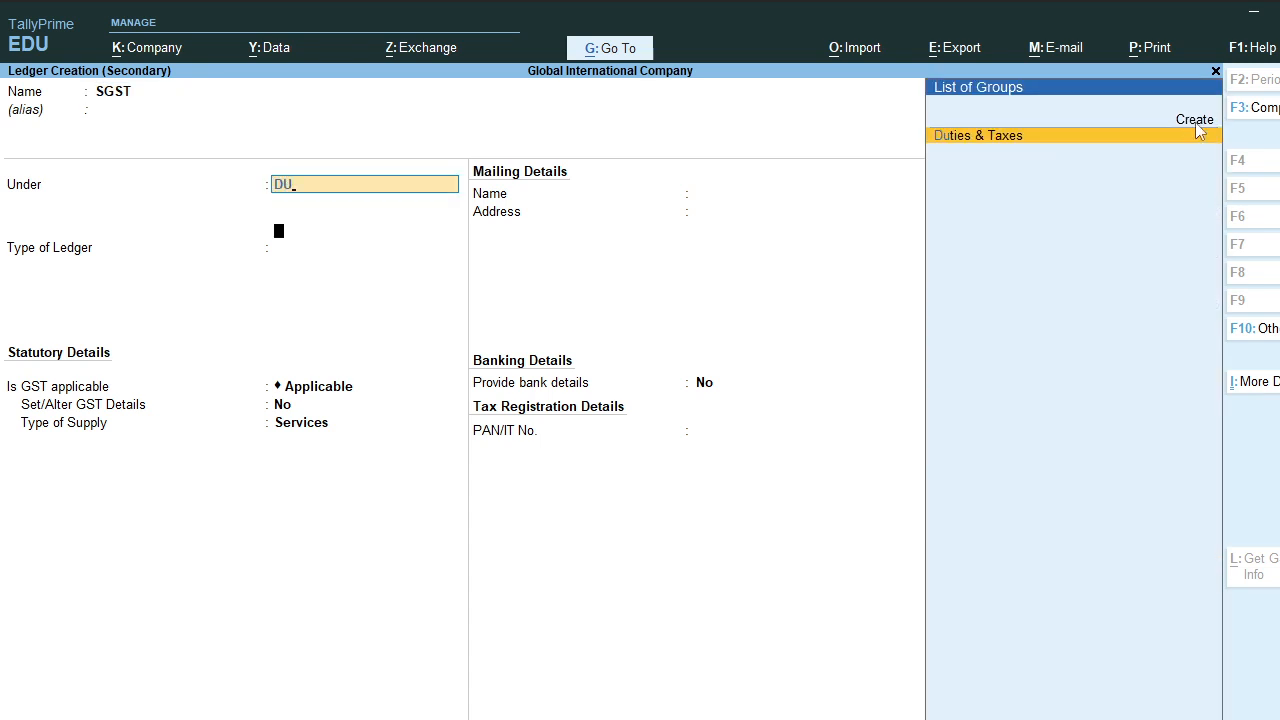
key("Return")
Step: Set SGST as GST duty, State Tax type, 0% rate, rounding Not Applicable
key("Up")
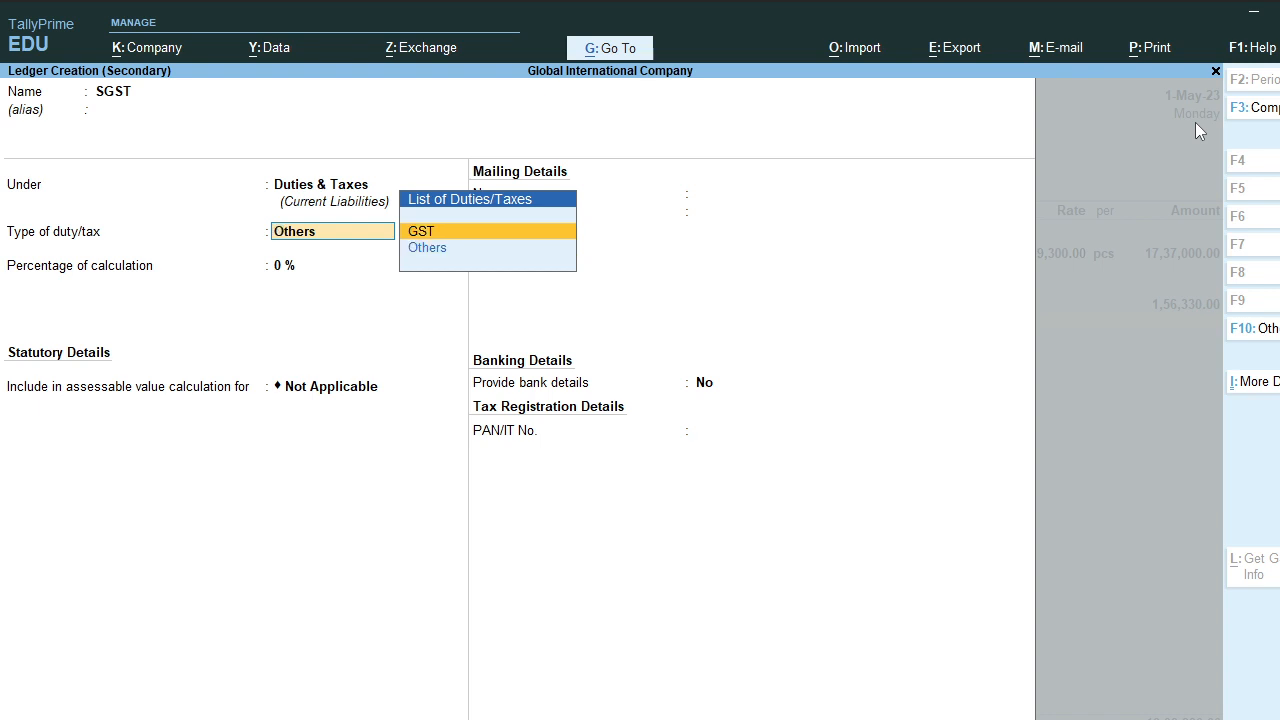
key("Return")
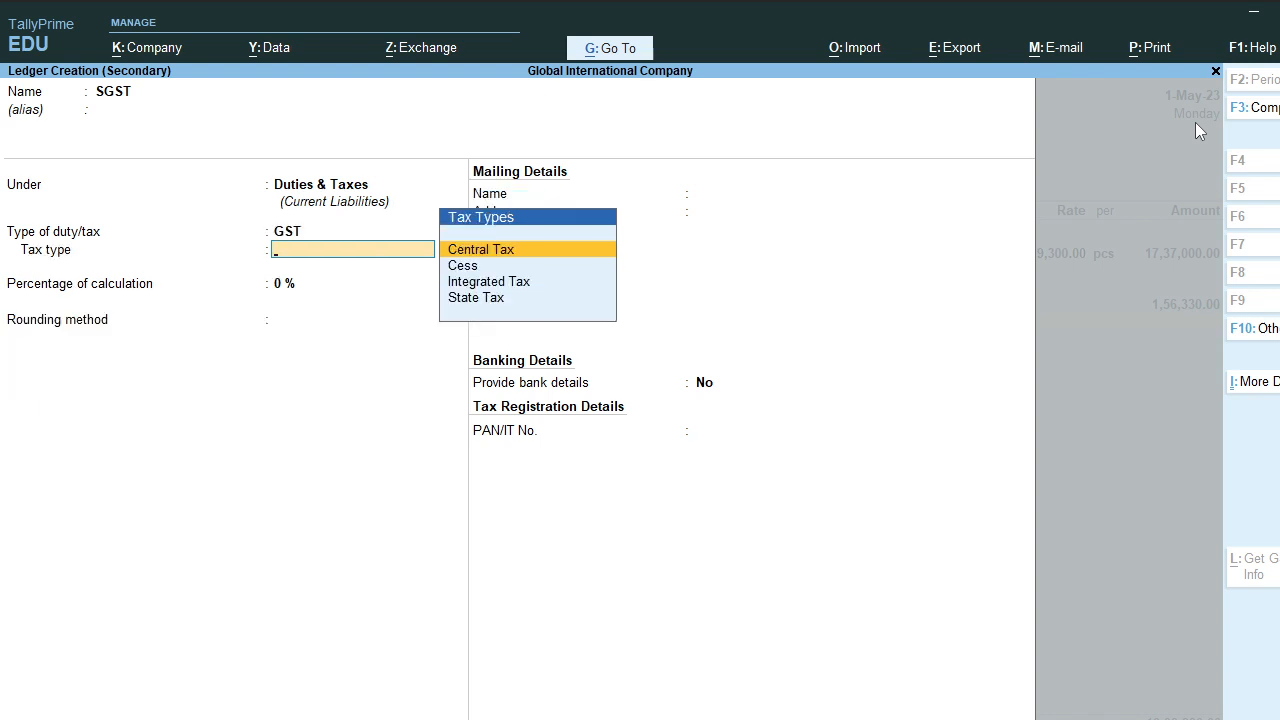
key("Down")
key("Down")
key("Down")
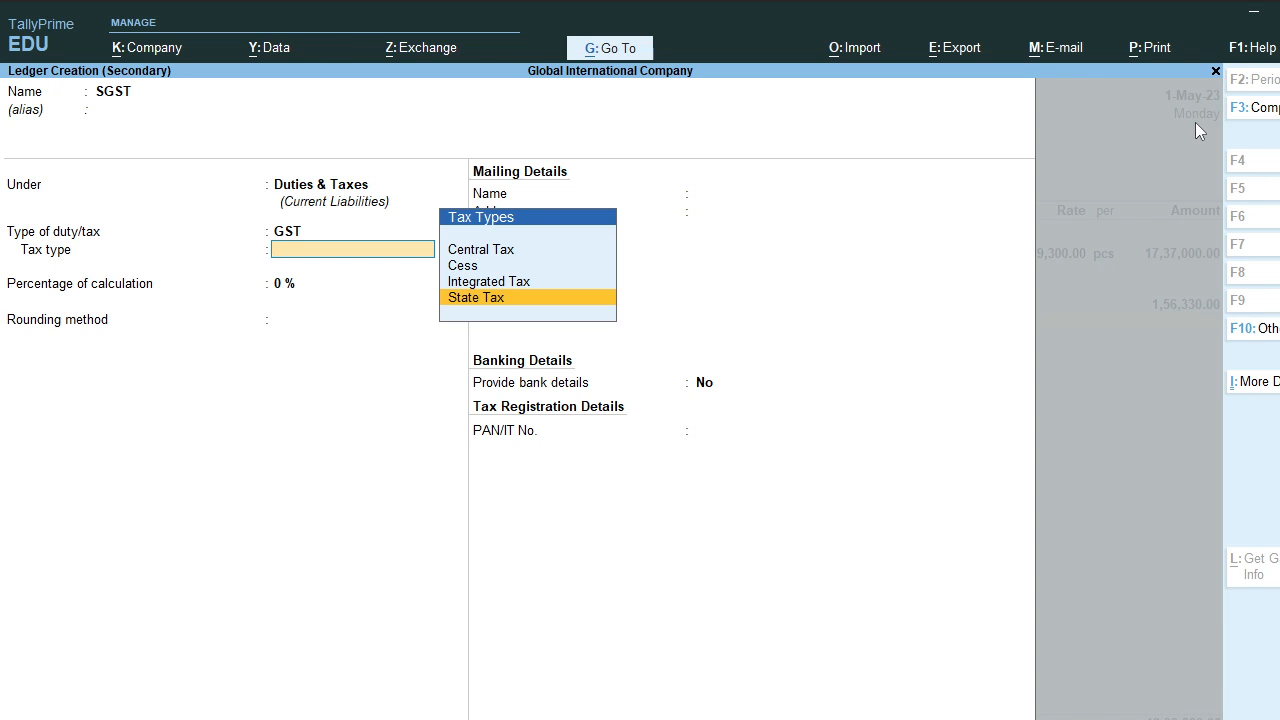
key("Down")
key("Down")
key("Down")
key("Down")
key("Return")
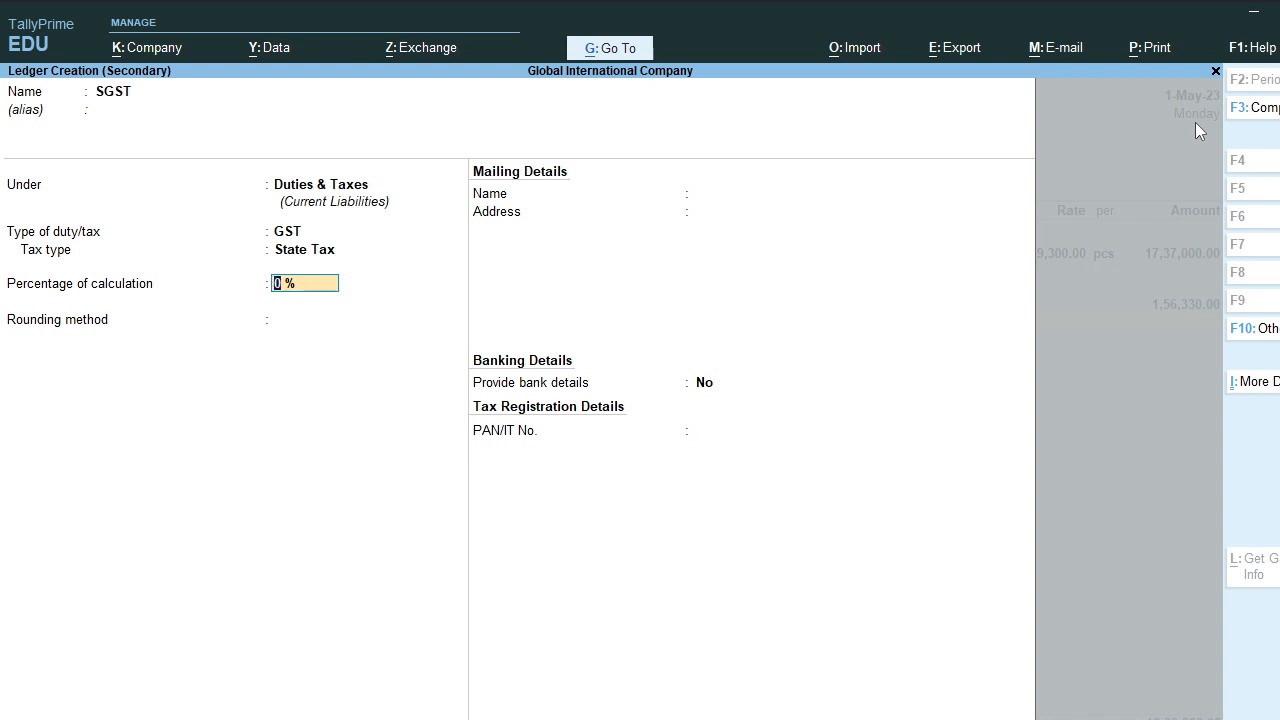
key("Return")
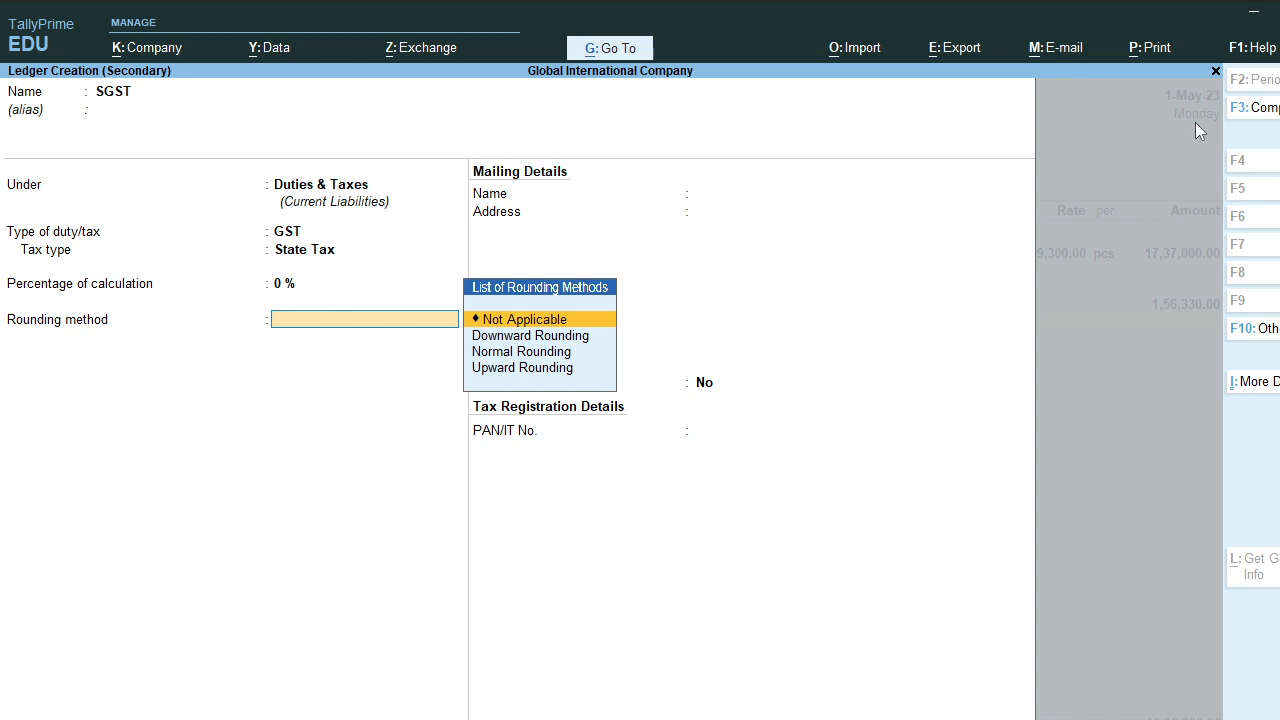
key("Return")
key("Return")
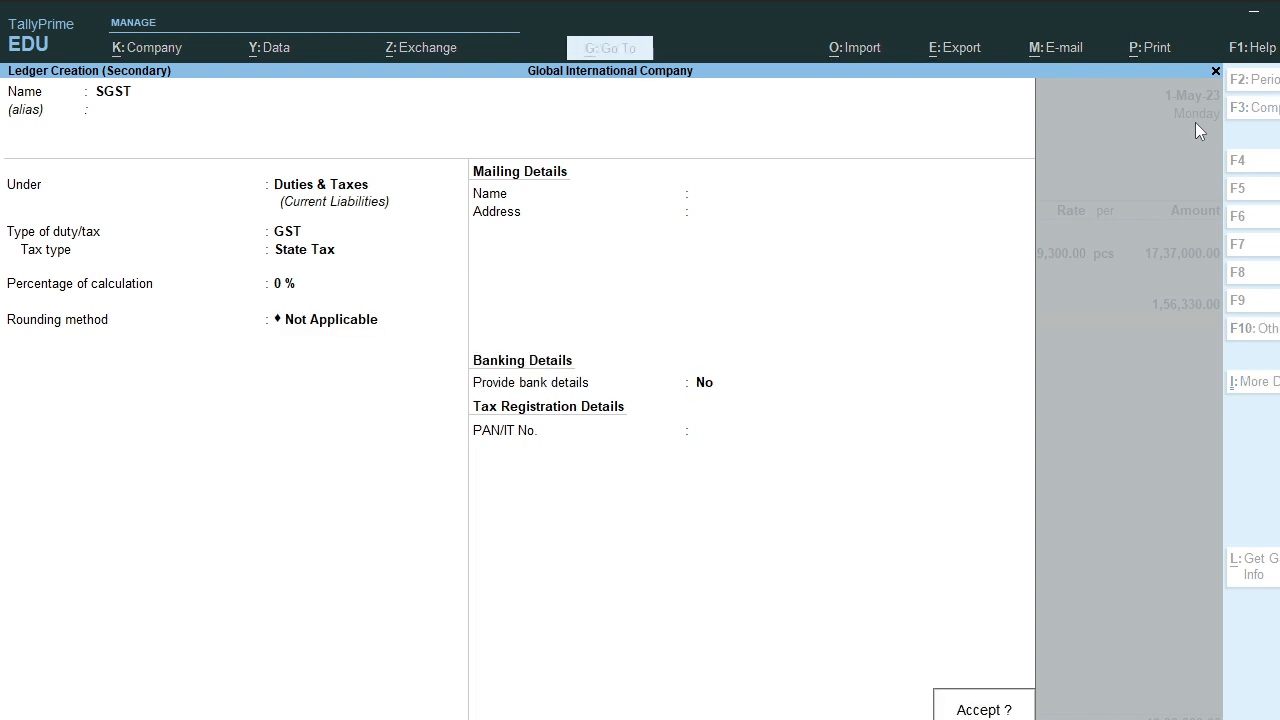
key("Return")
key("Return")
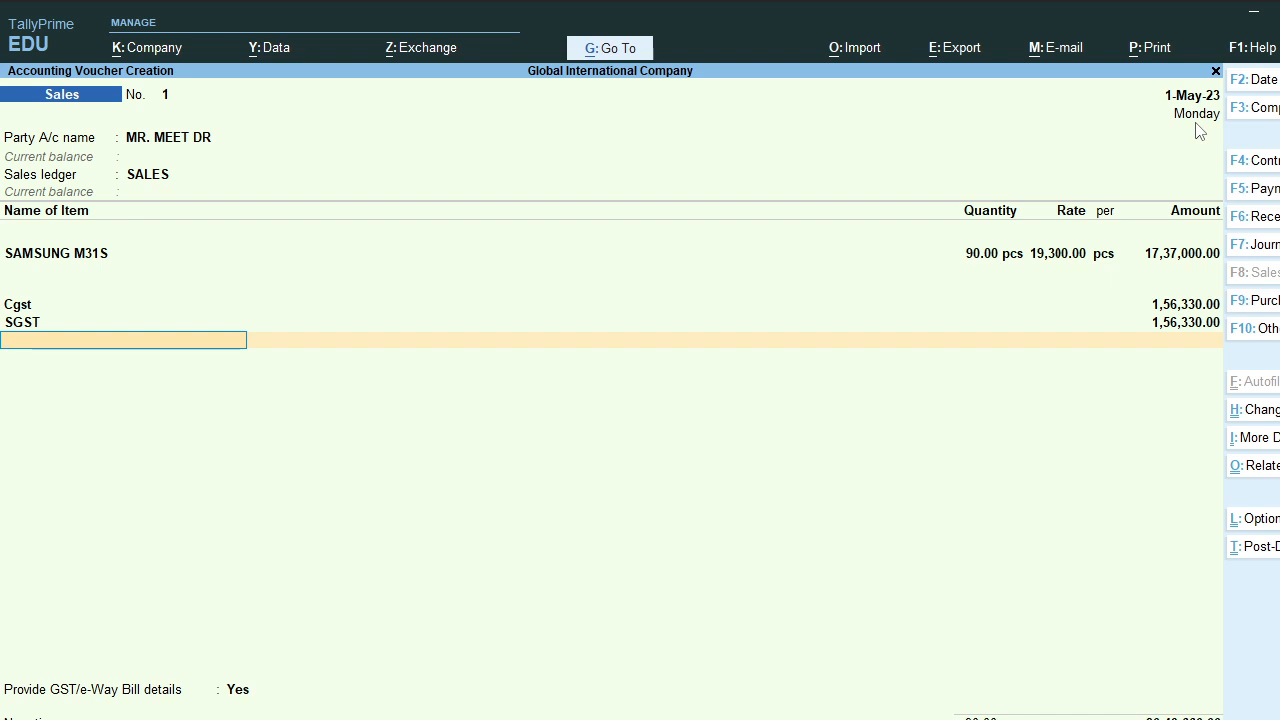
Step: Answer Yes to Provide GST/e-Way Bill details to open the Additional Details form
key("Return")
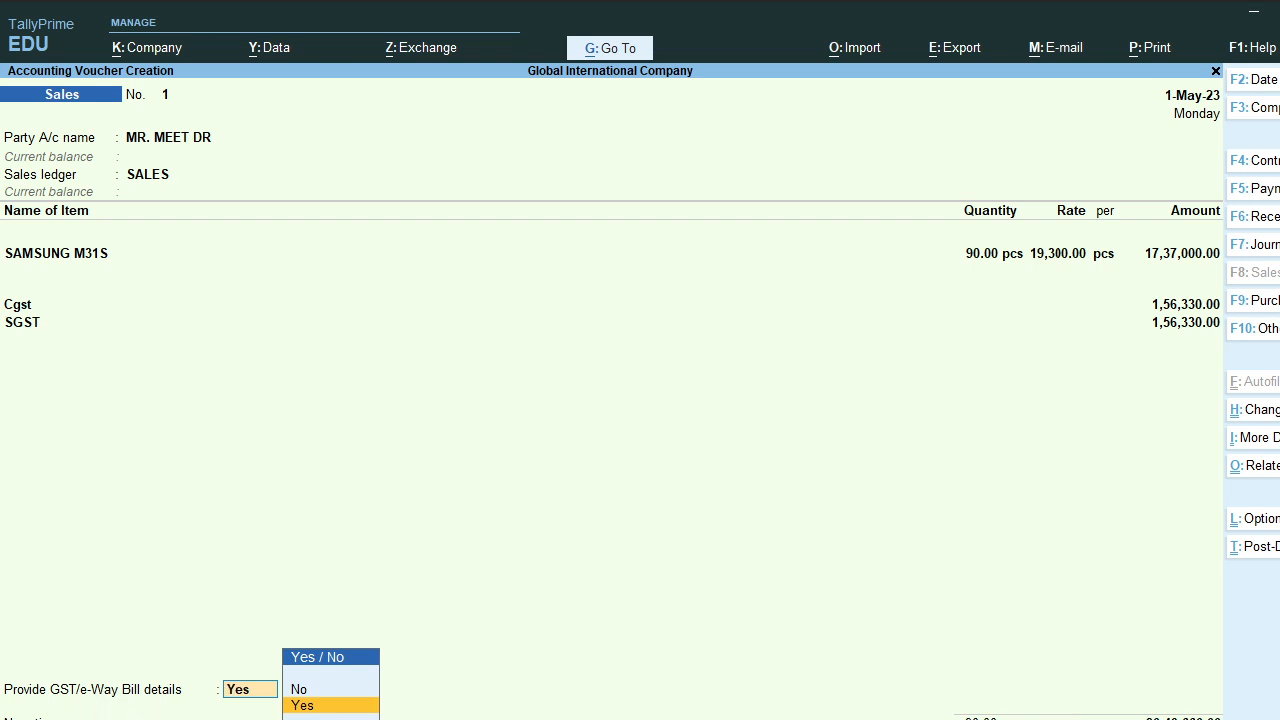
key("Return")
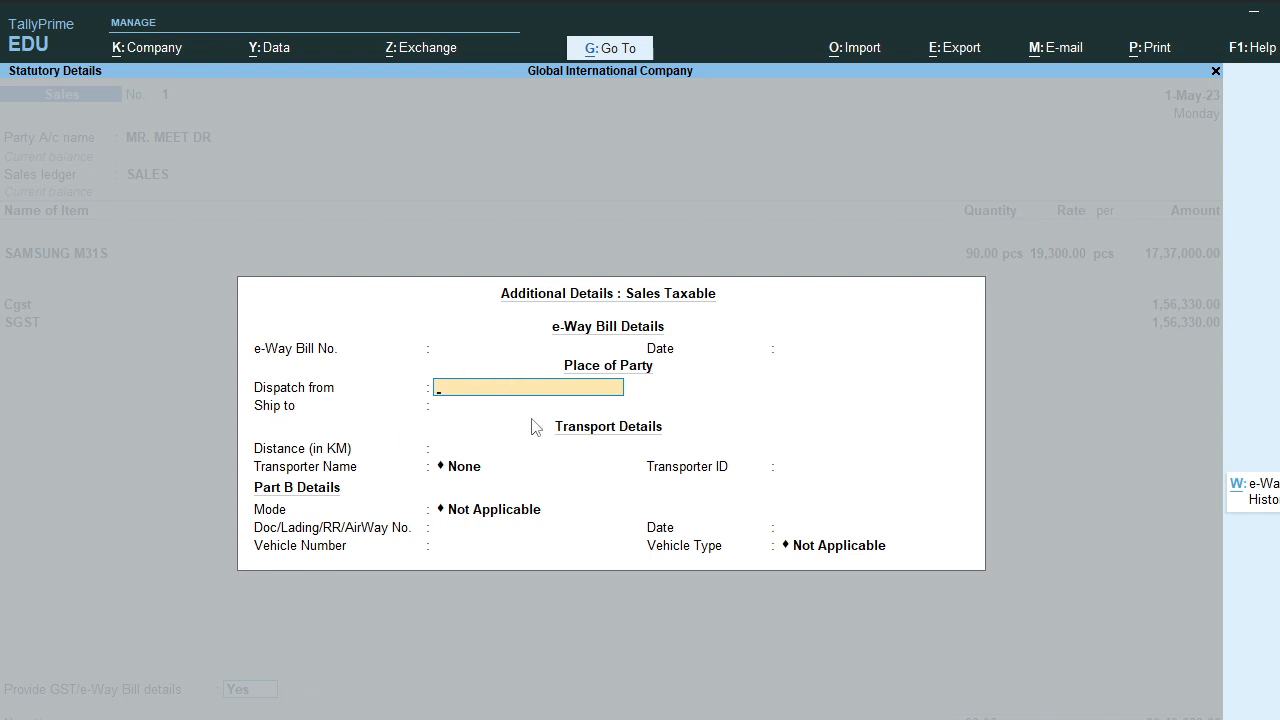
Step: Enter dispatch from INDORE, ship to BHOPAL, and a distance of 200 km
type("INDORE")
key("Return")
type("BHOPAL")
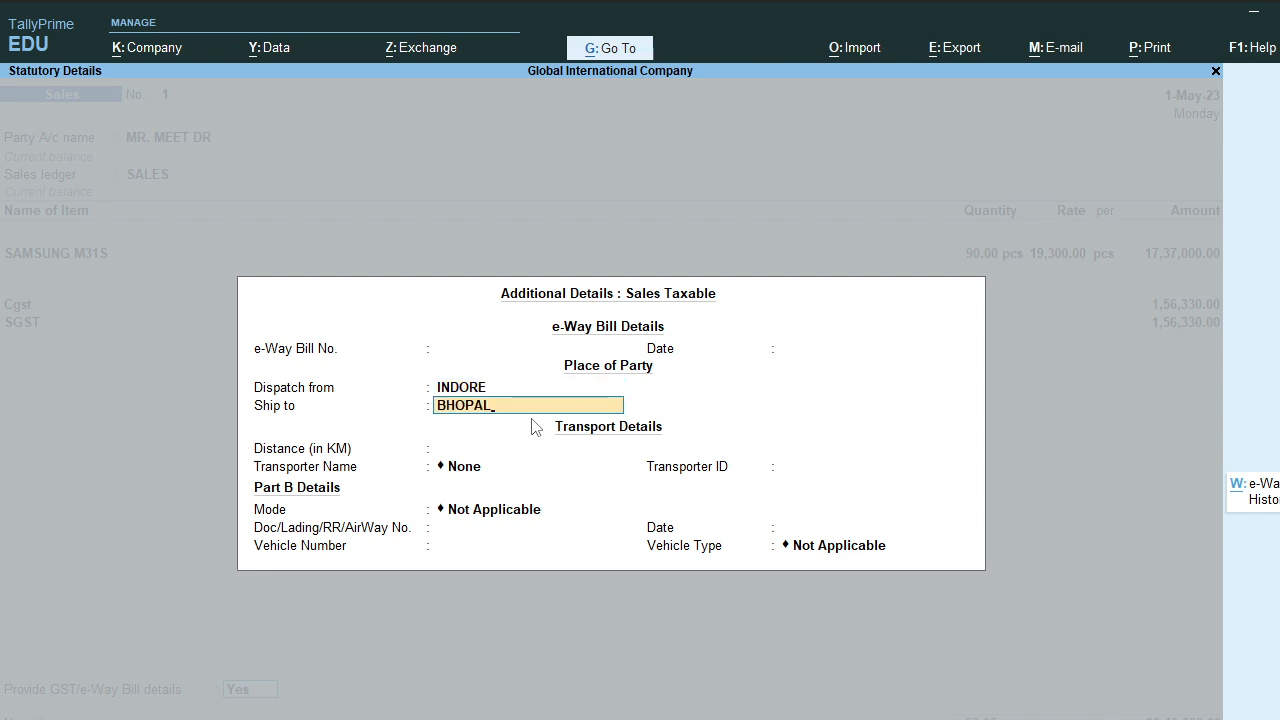
key("Return")
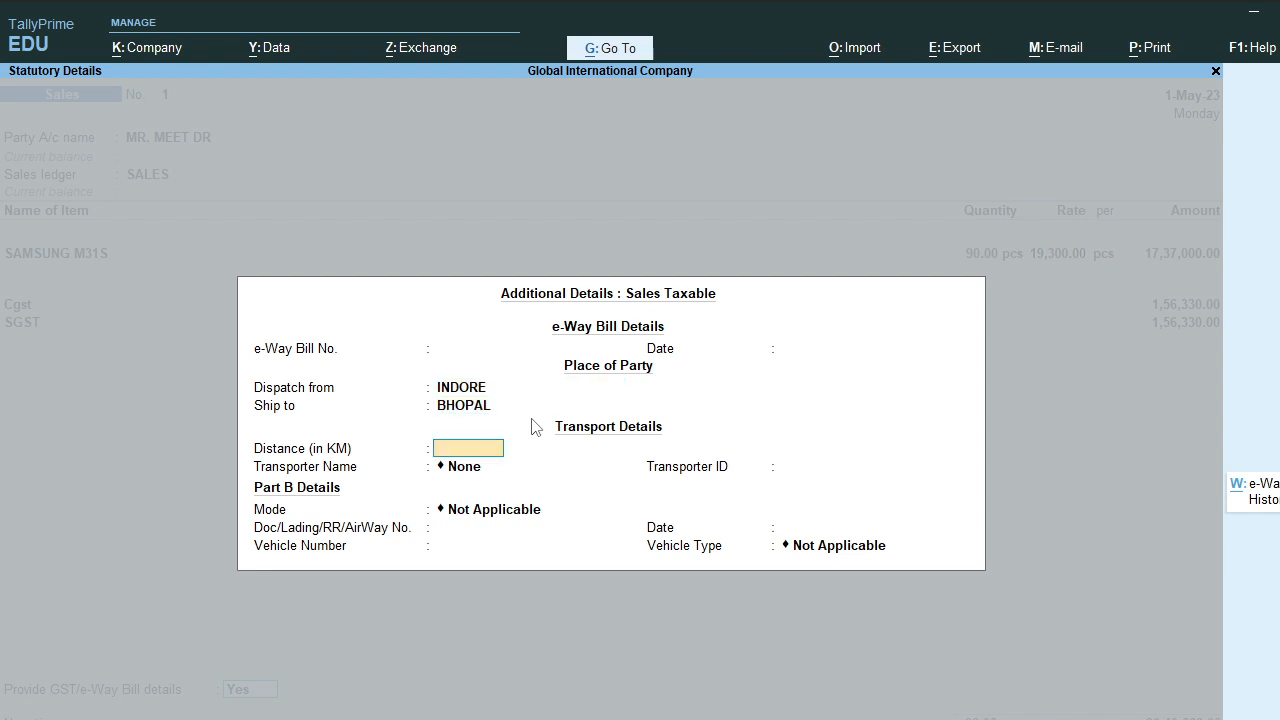
type("200")
key("Return")
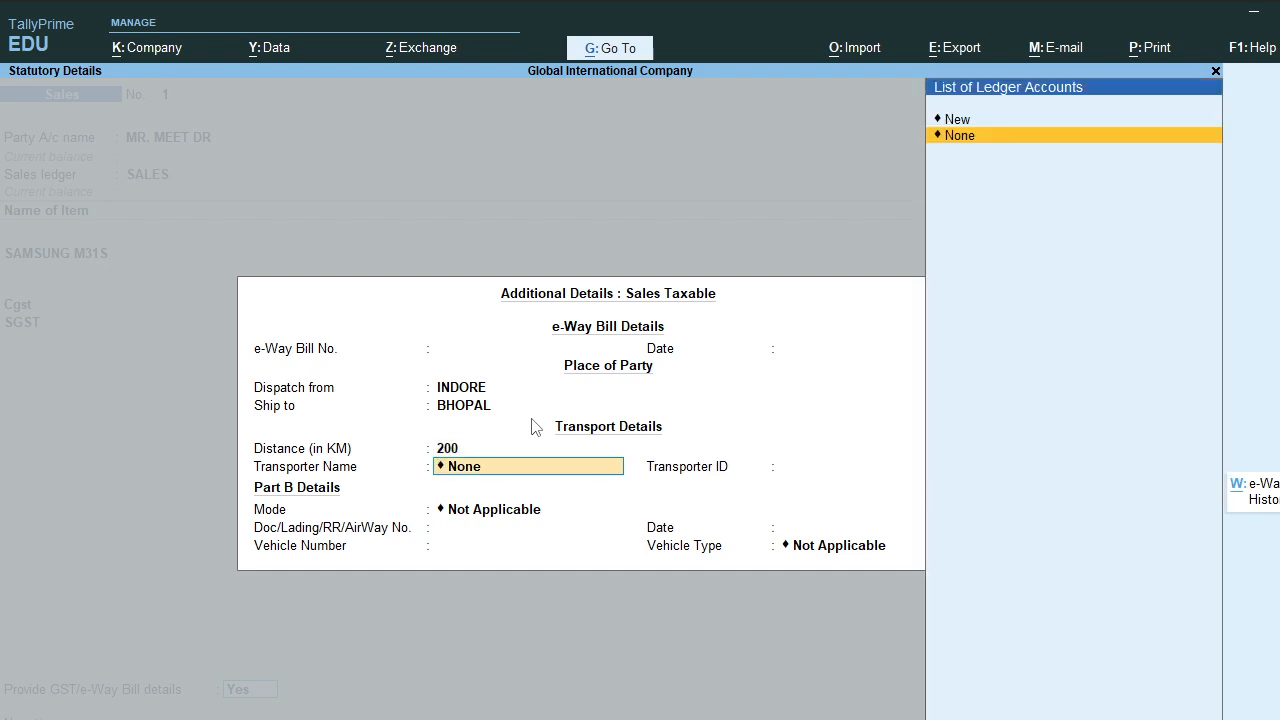
Step: Create transporter BALA JI with transporter ID 123456
key("Up")
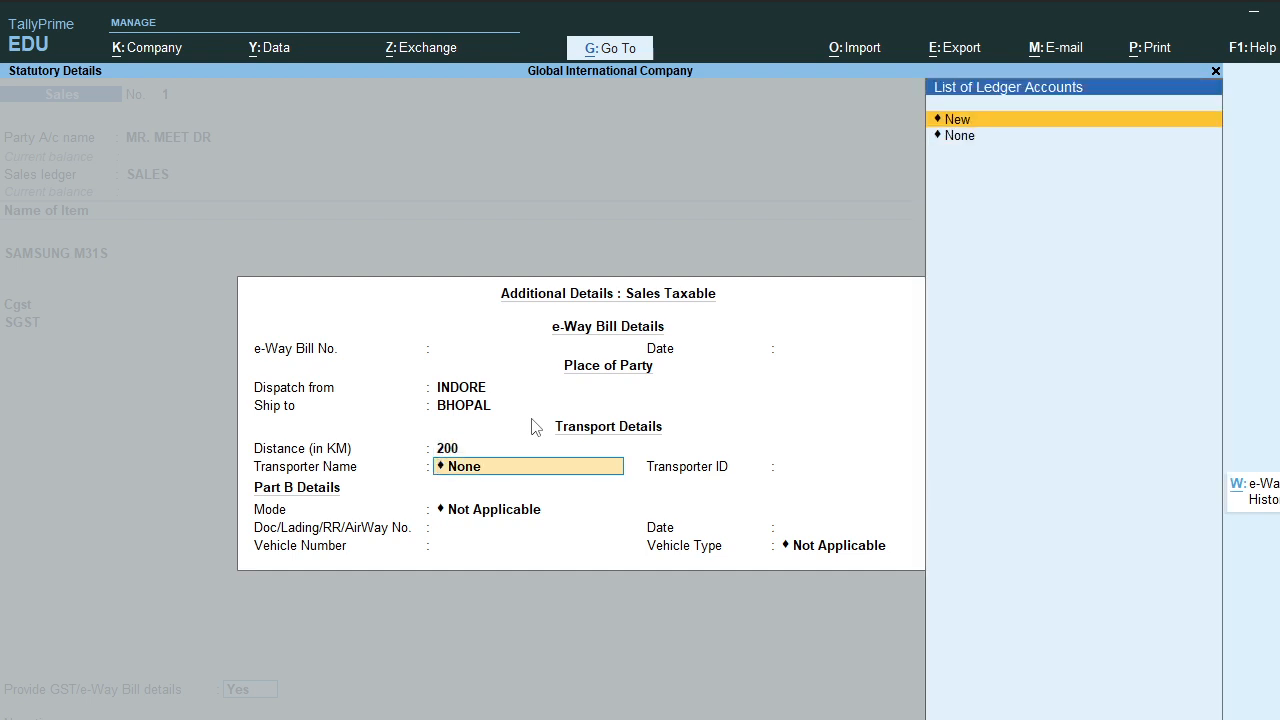
left_click(972, 120)
type("BALA JI")
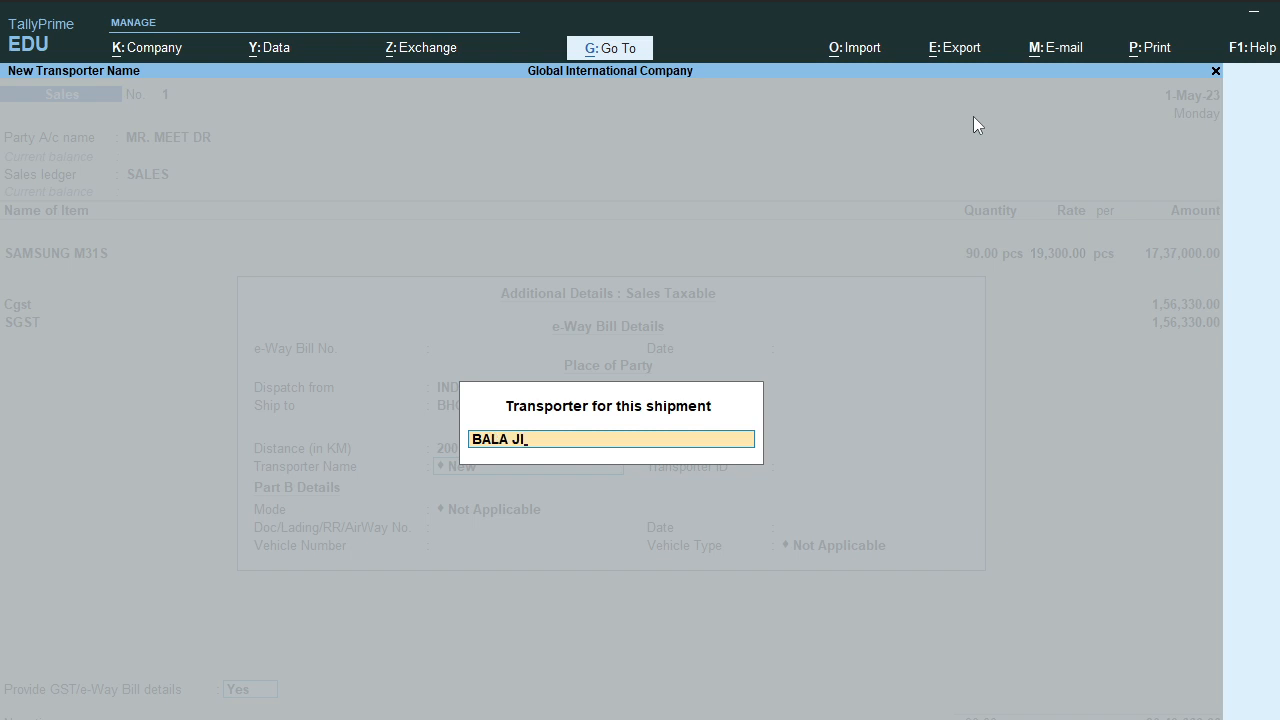
key("Return")
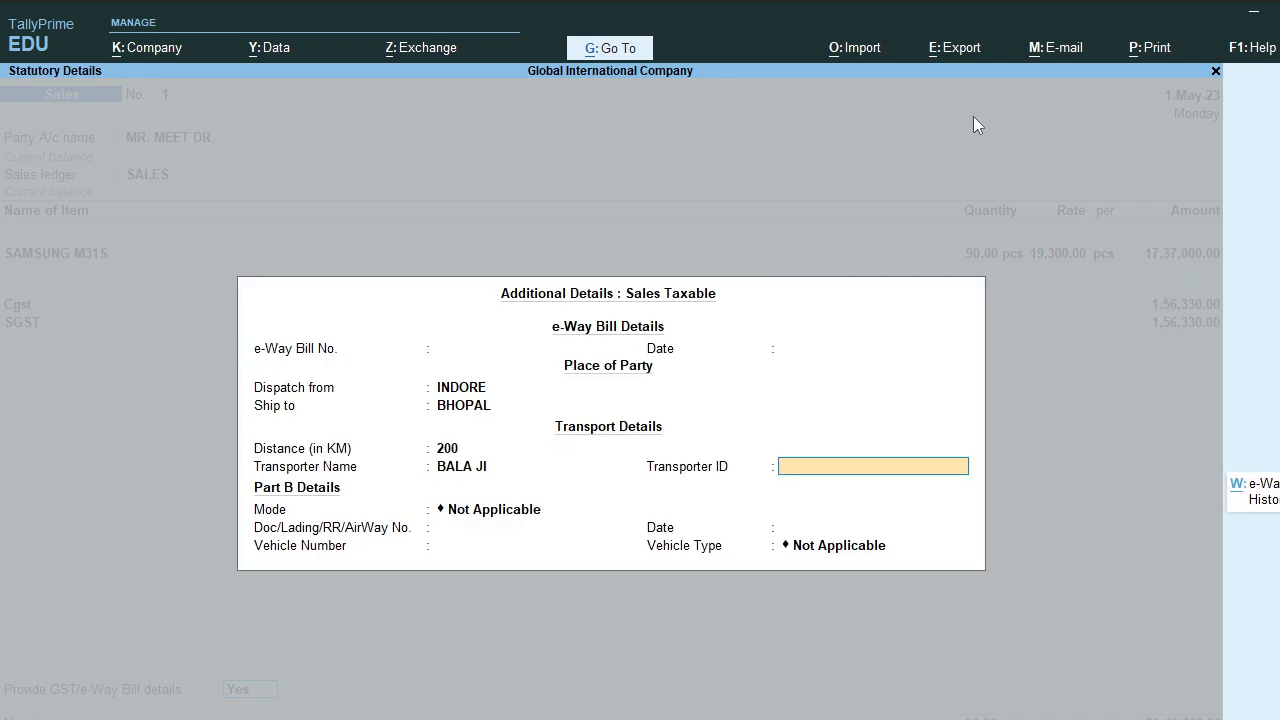
type("123456")
key("Return")
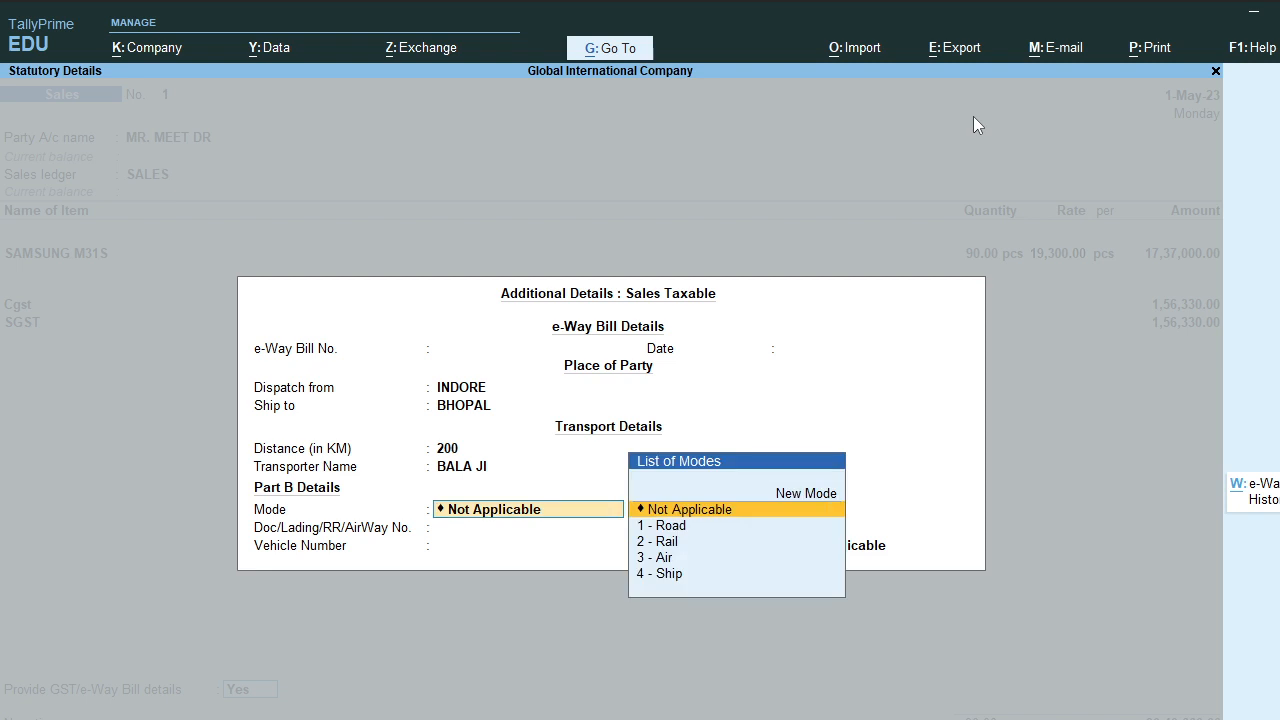
Step: Choose 1 - Road as transport mode and R - Regular vehicle type
key("Down")
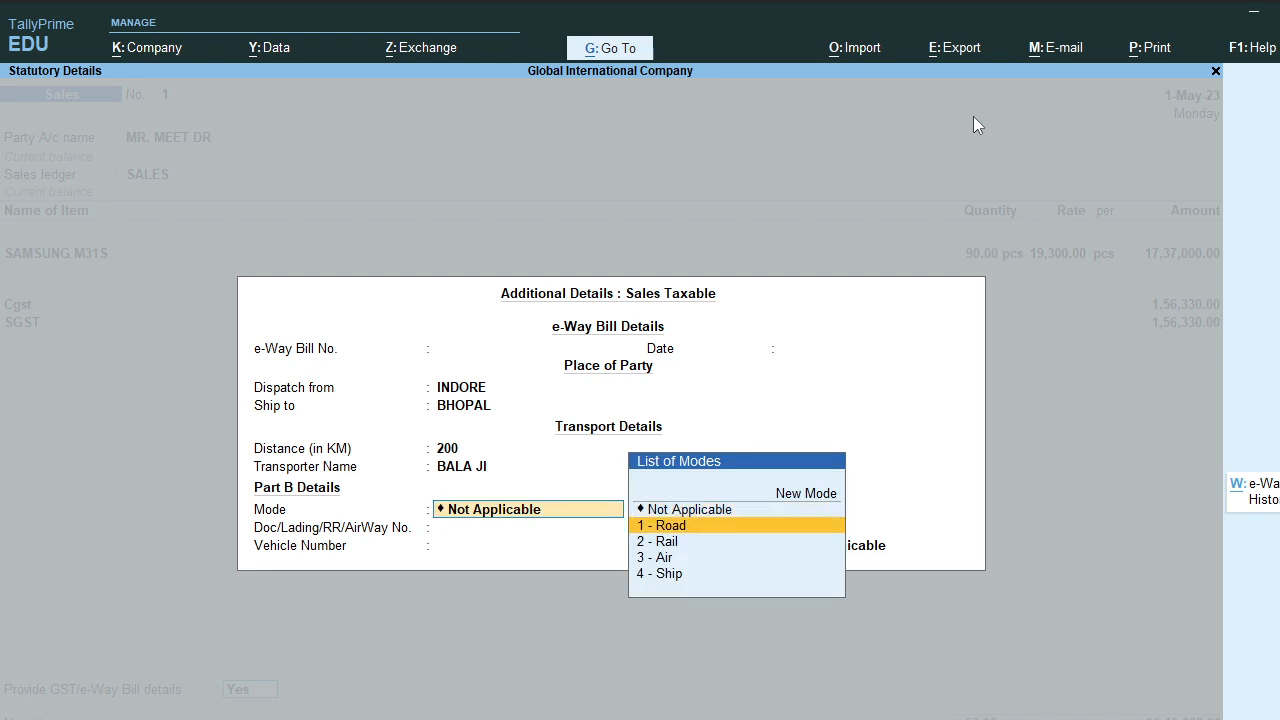
key("Down")
key("Down")
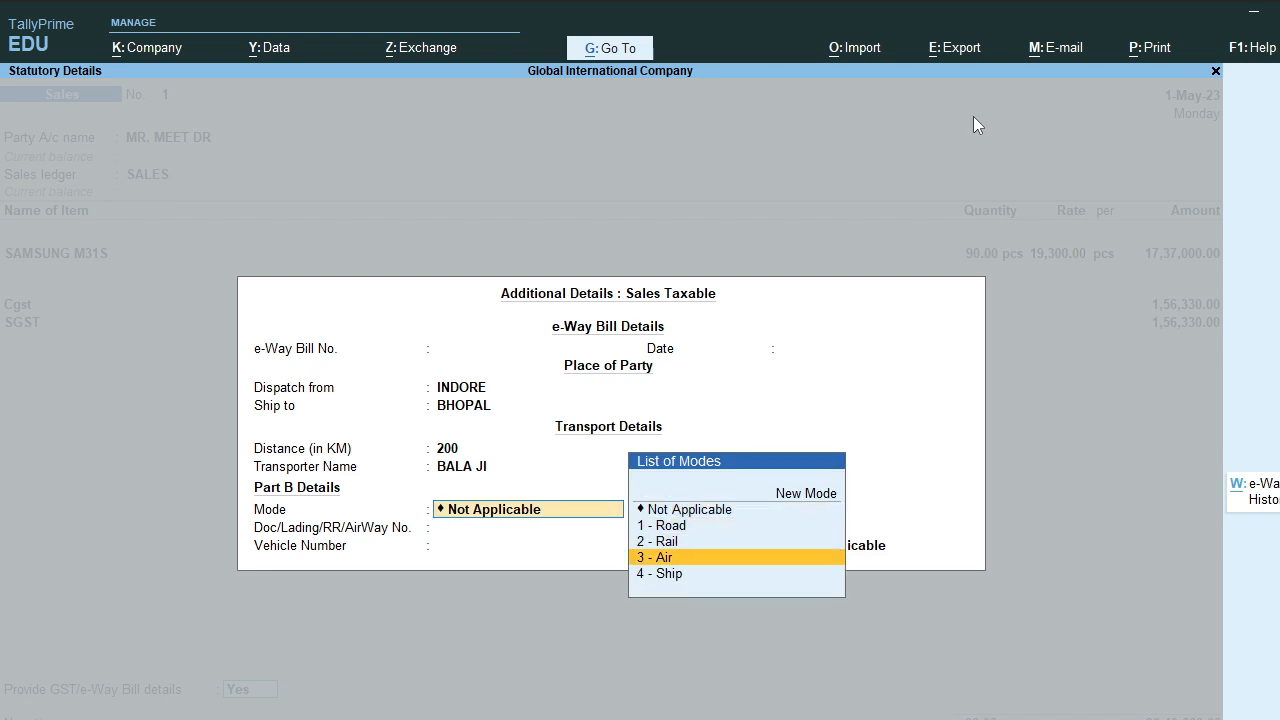
key("Down")
key("Up")
key("Up")
key("Up")
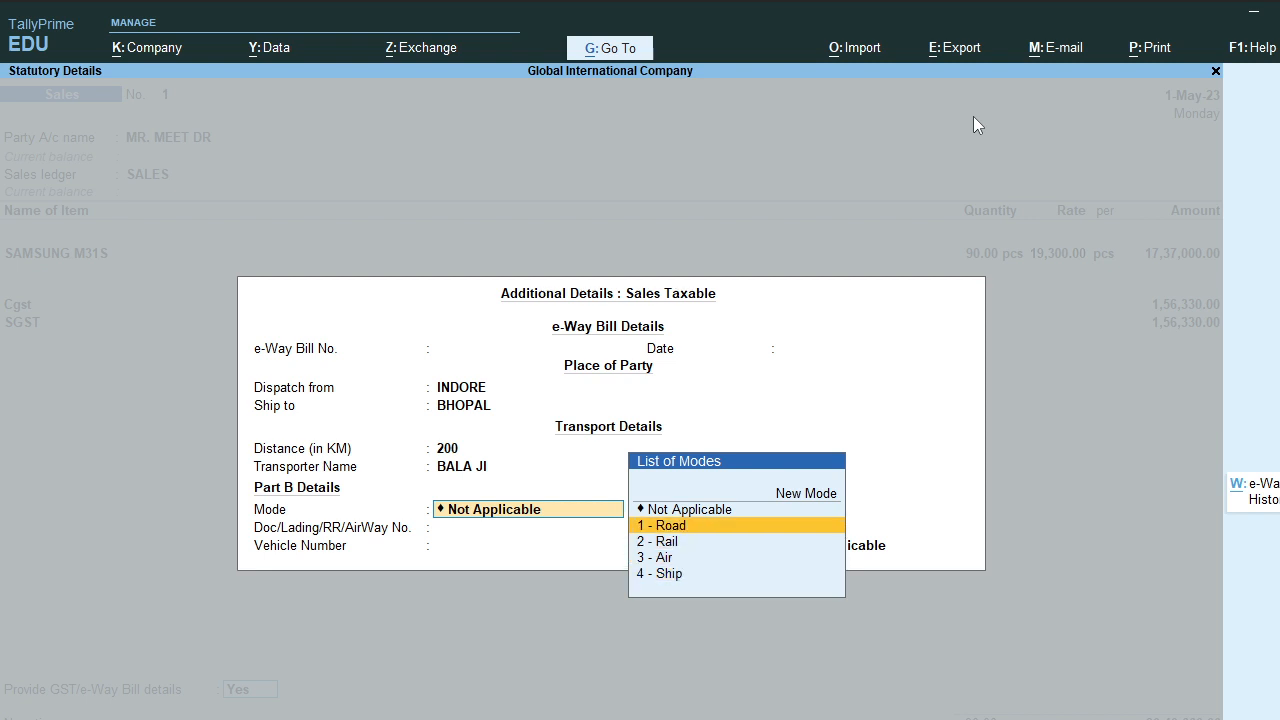
key("Return")
key("Return")
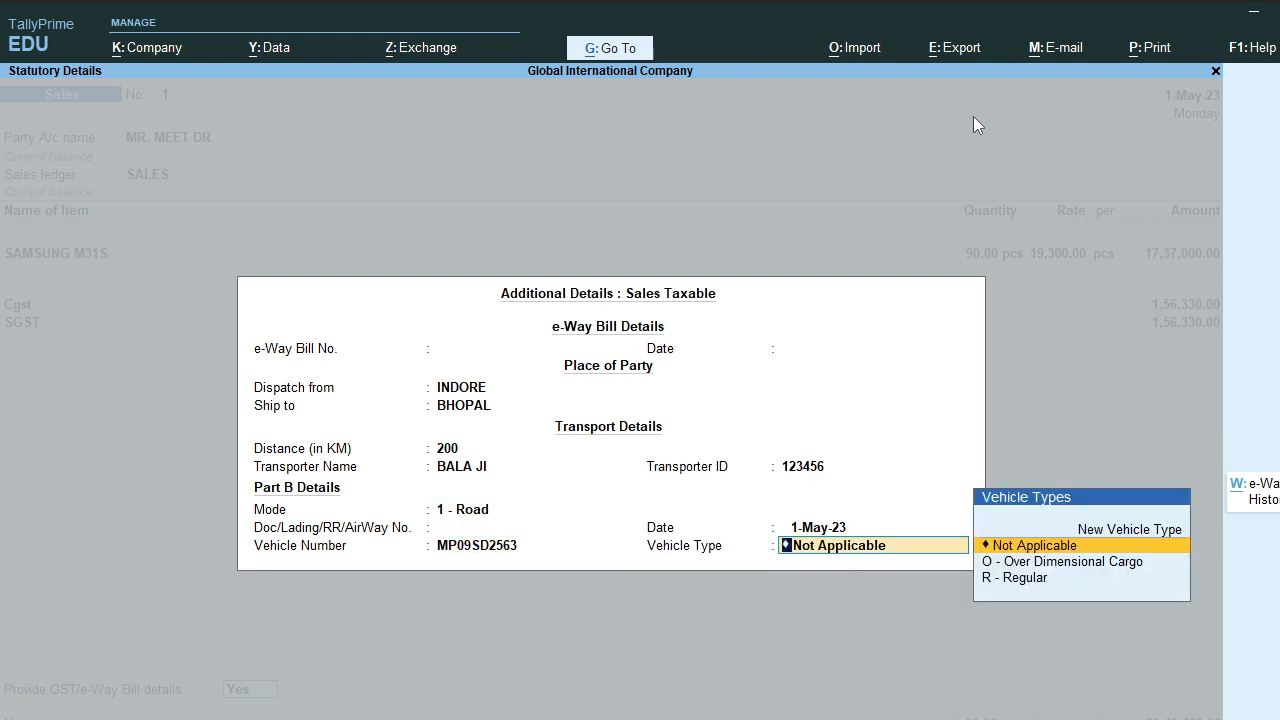
key("Down")
key("Down")
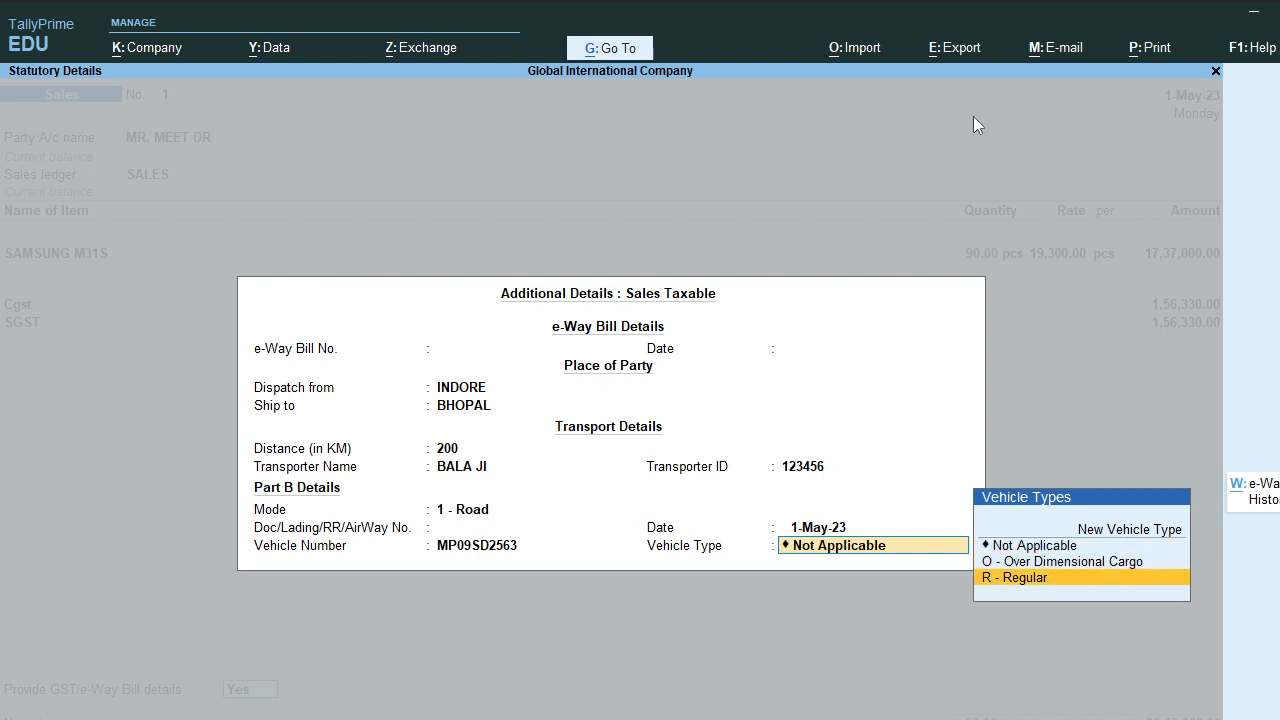
key("Return")
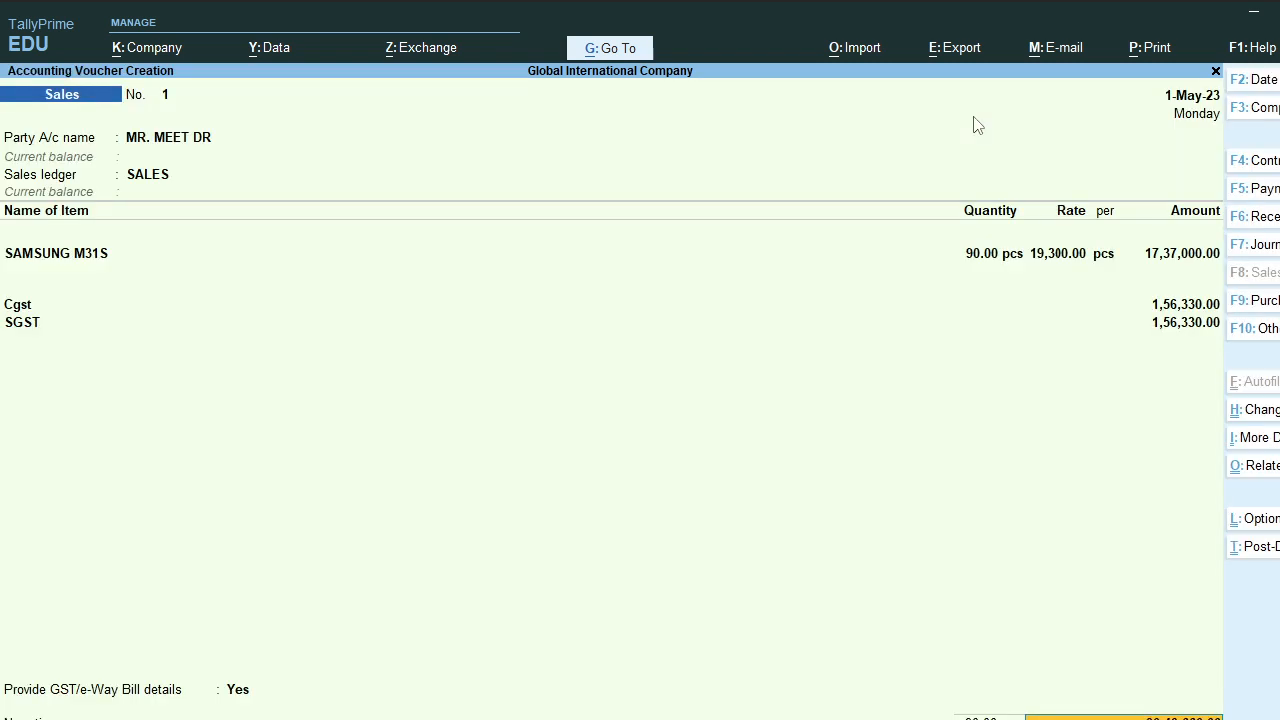
Step: Accept sales voucher No. 1, dismiss the e-Way Bill warning, and return to Gateway of Tally
key("Return")
key("Return")
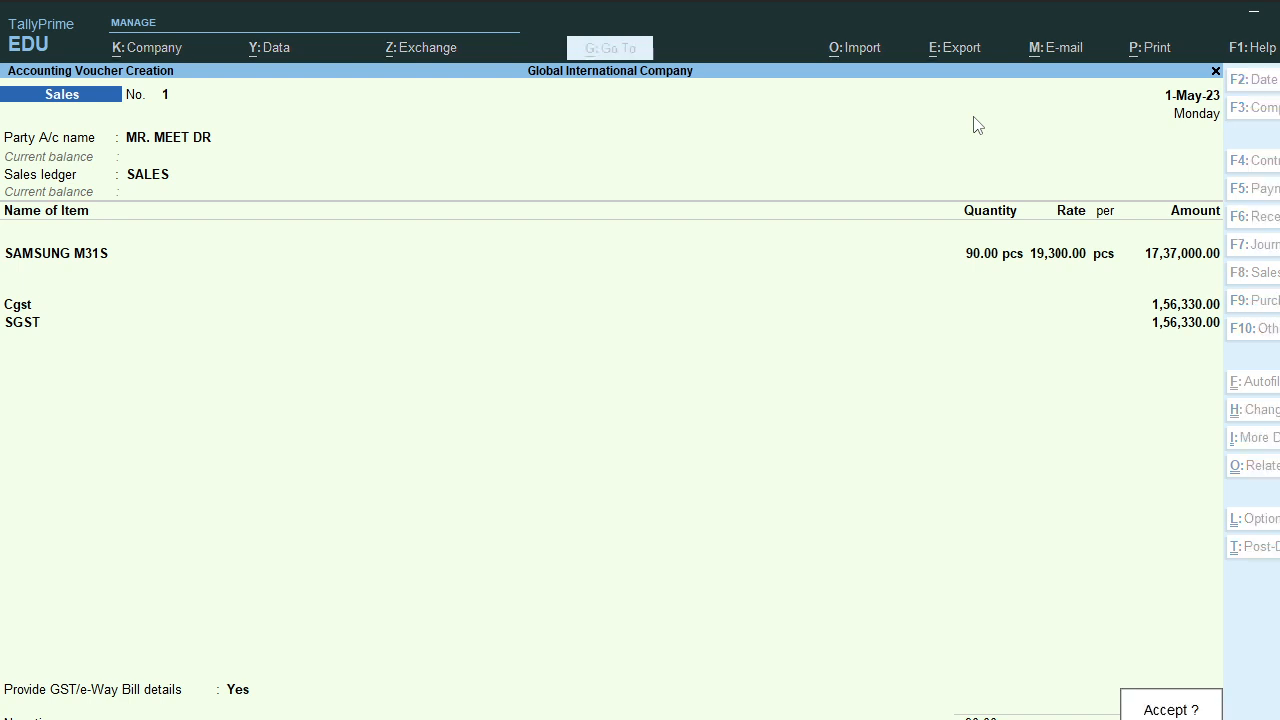
key("Return")
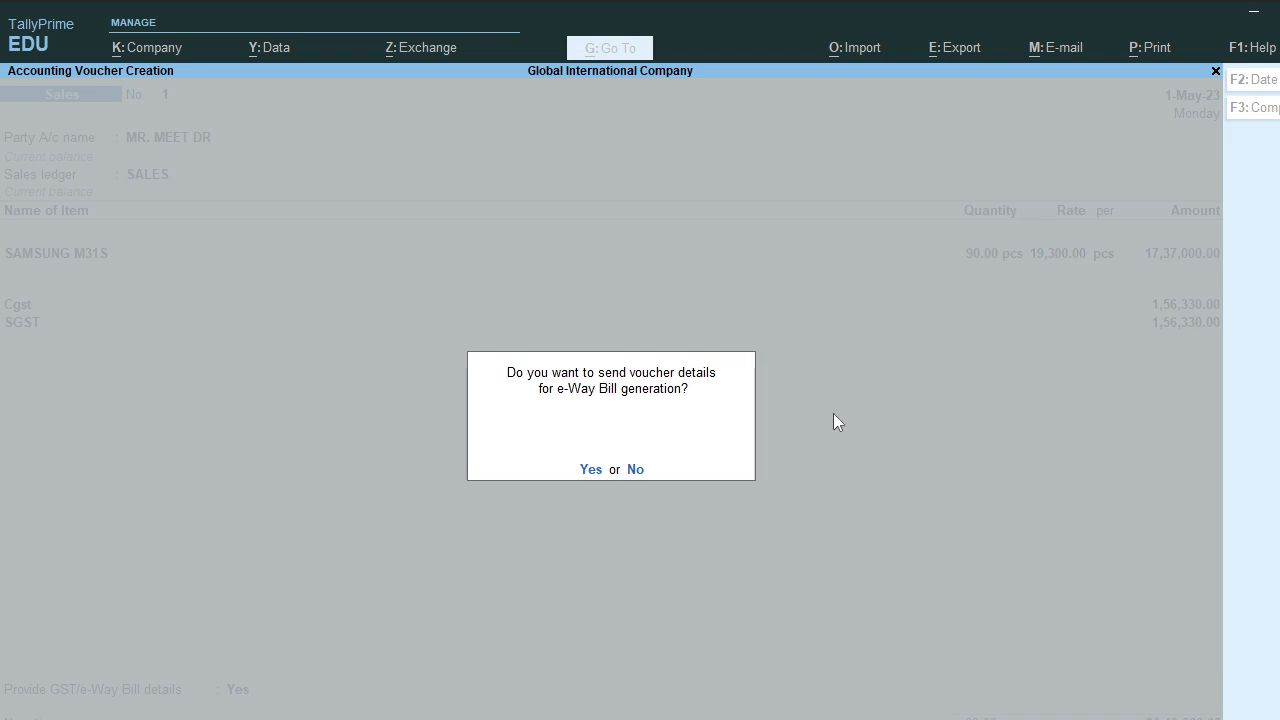
key("Return")
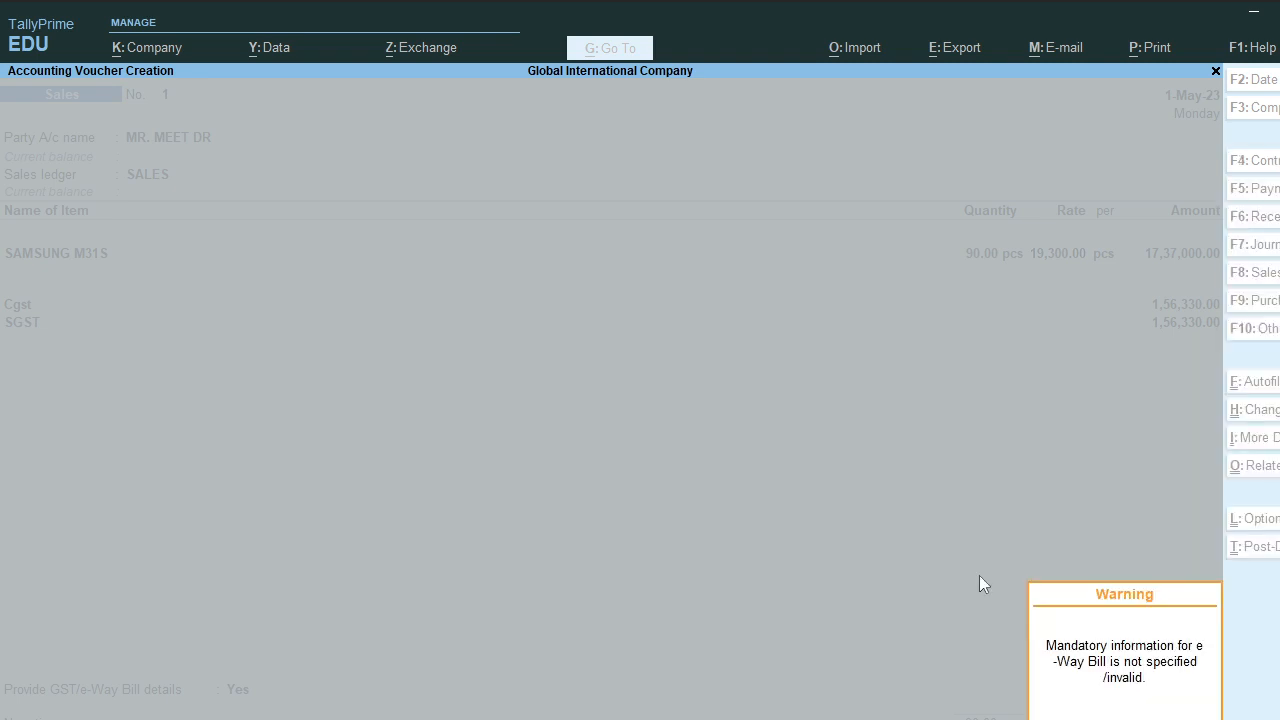
left_click(1196, 585)
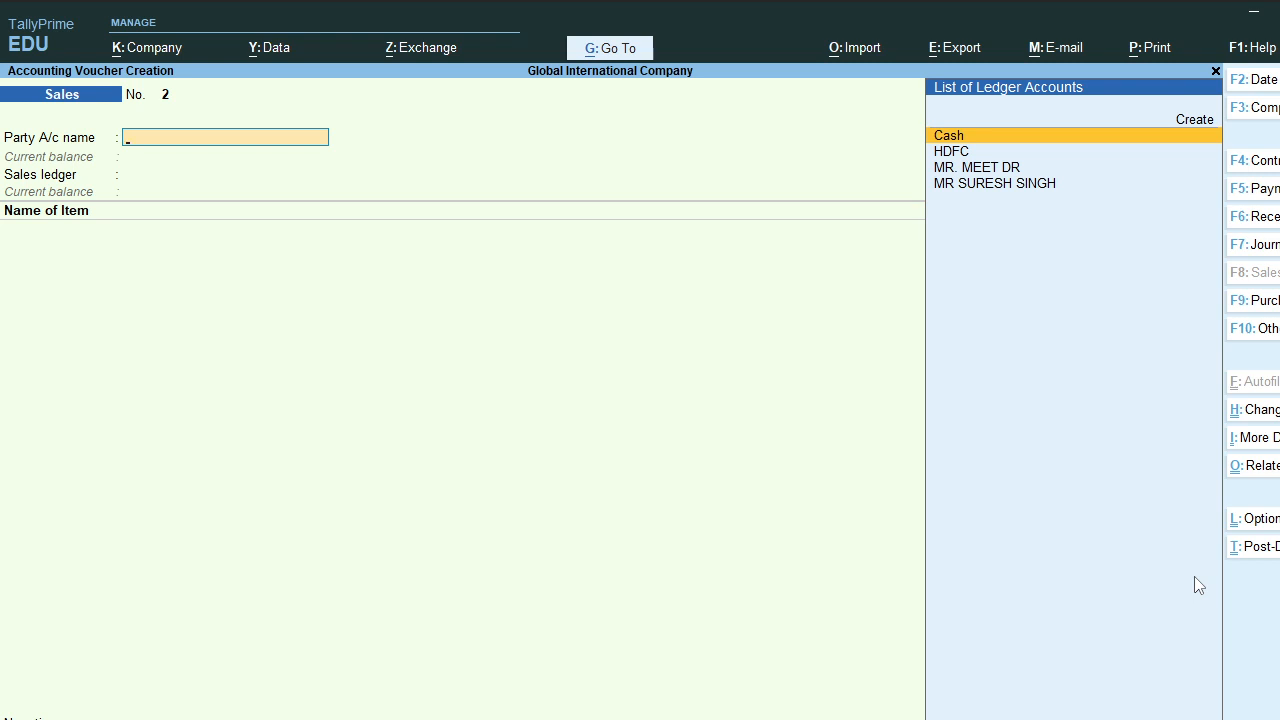
key("Escape")
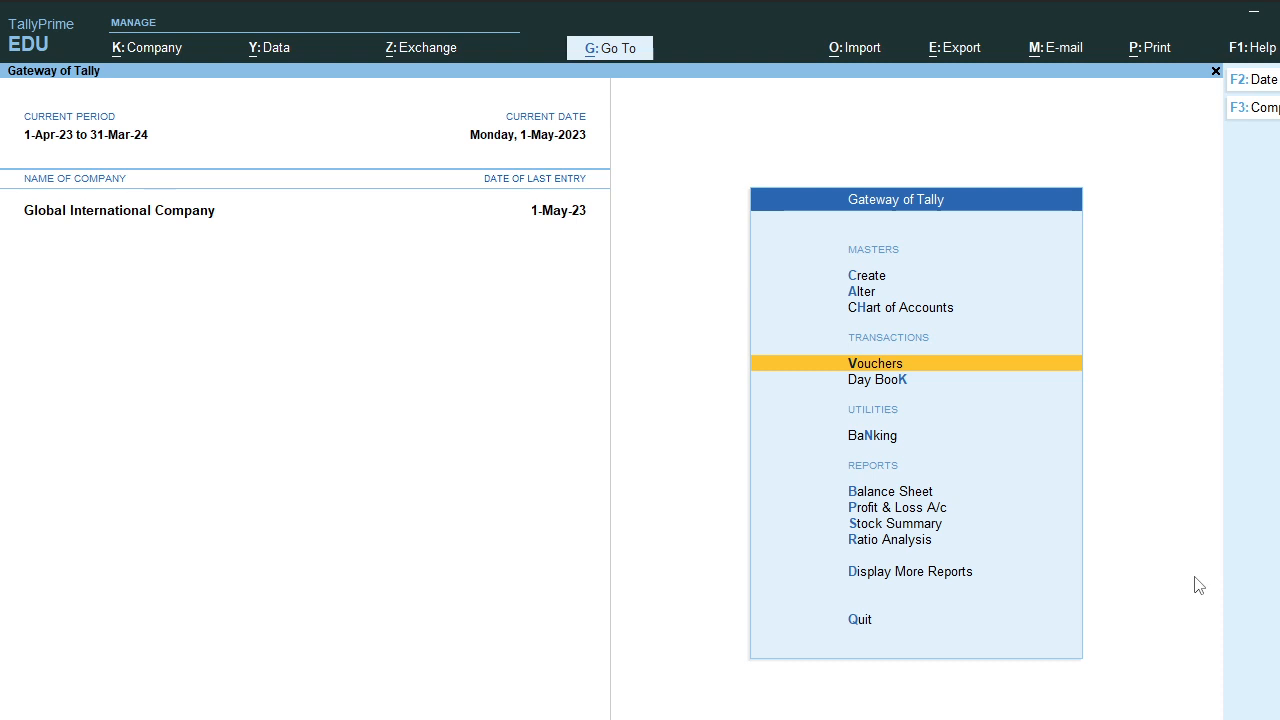
Step: Go to Display More Reports and open GST Reports
key("Down")
key("Down")
key("Down")
key("Down")
key("Down")
key("Down")
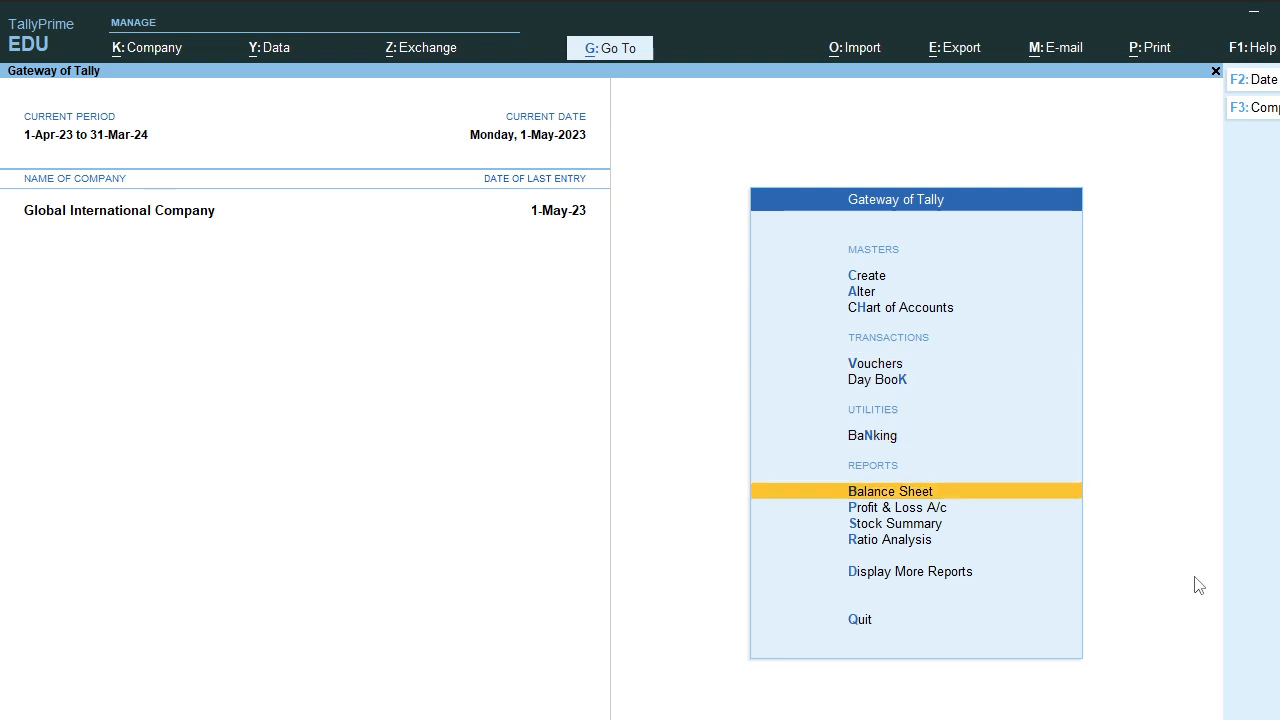
key("Down")
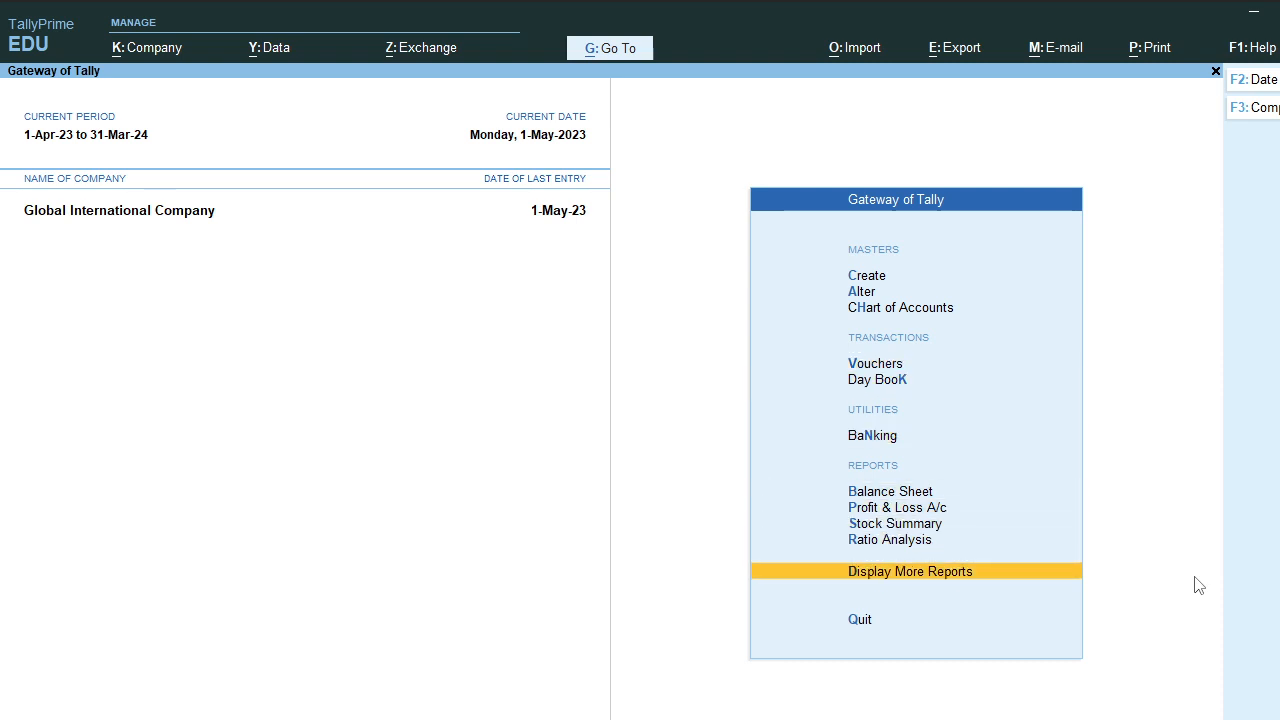
key("Return")
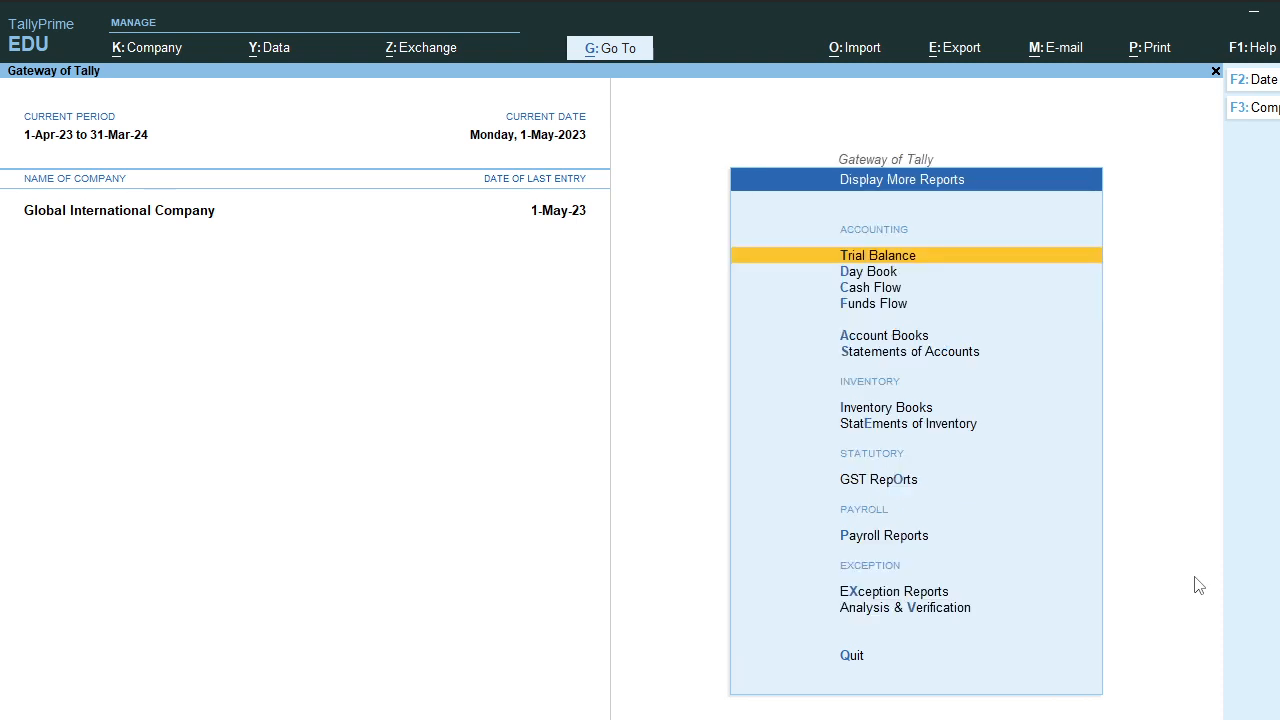
key("Down")
key("Down")
key("Down")
key("Down")
key("Down")
key("Down")
key("Down")
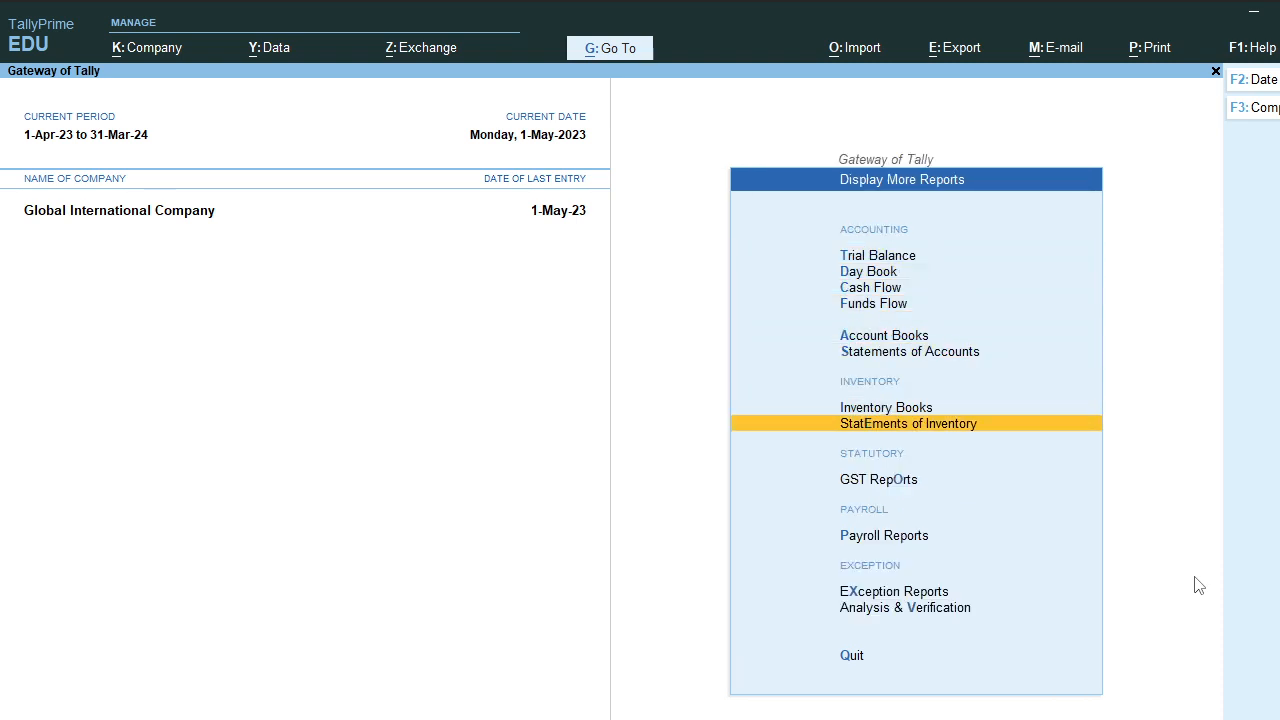
key("Down")
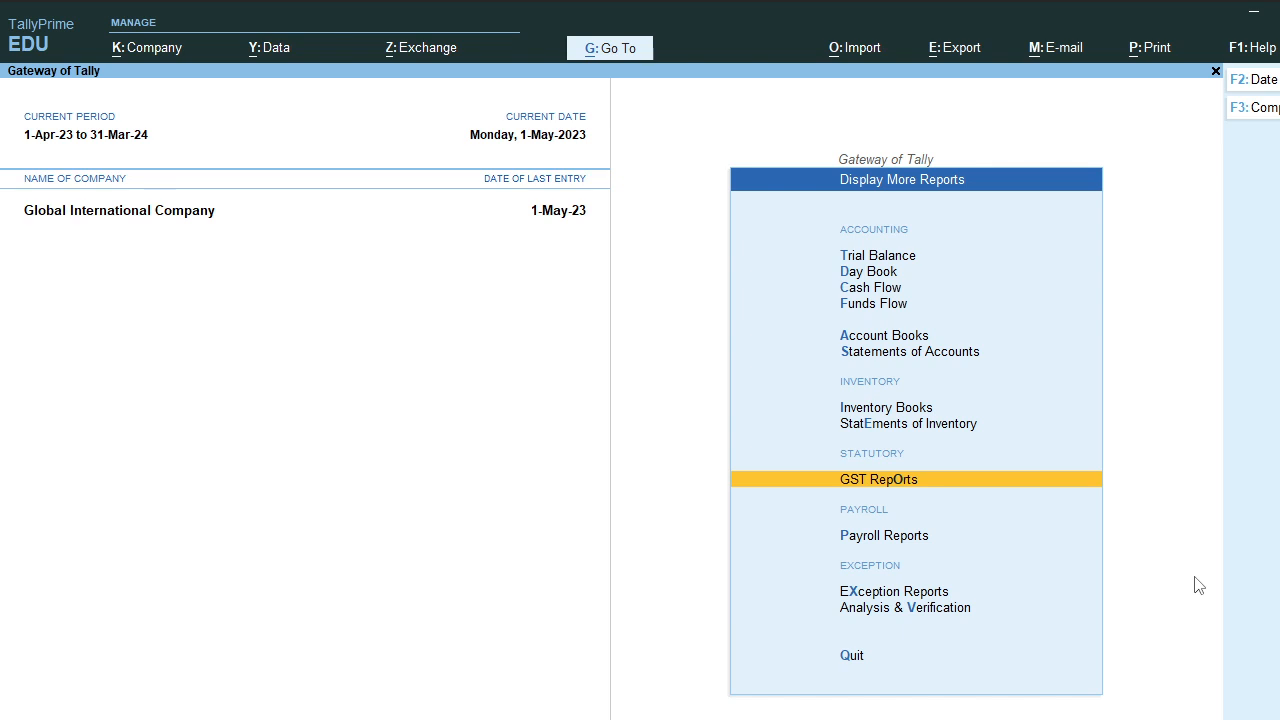
key("Return")
Step: Select and open the GSTR-1 return report for April 2023
key("Down")
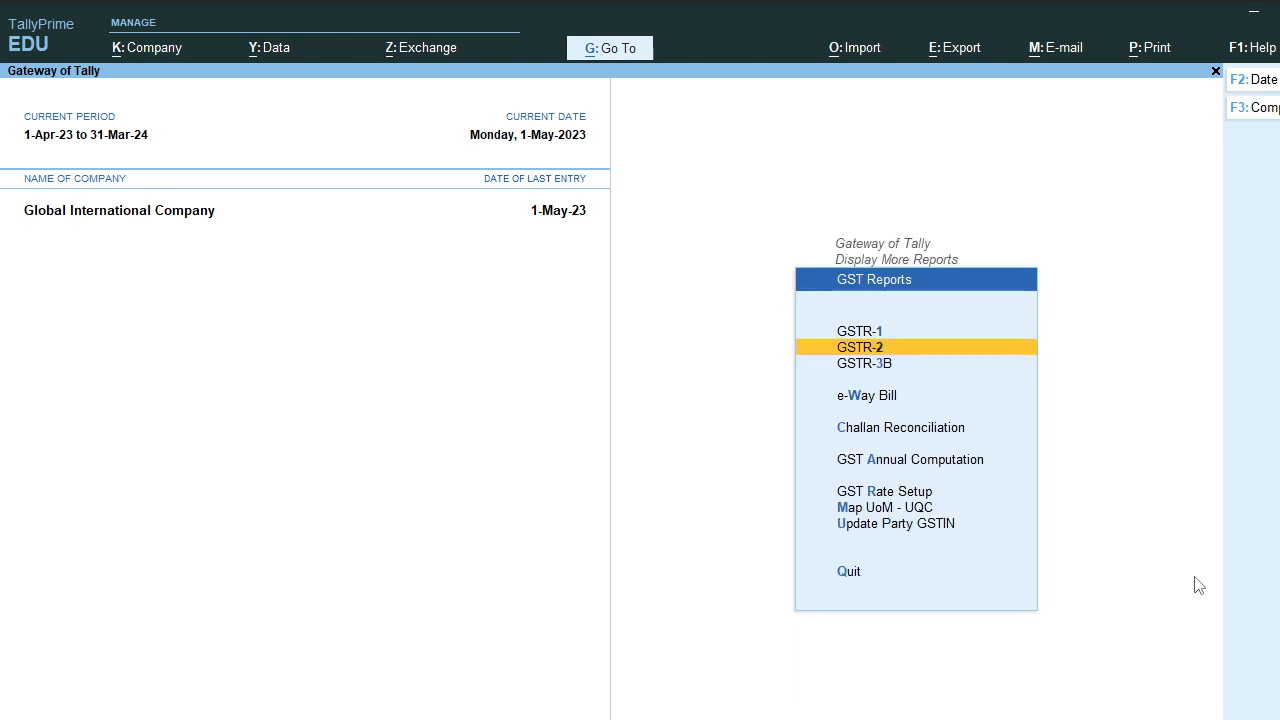
key("Up")
key("Down")
key("Down")
key("Up")
key("Up")
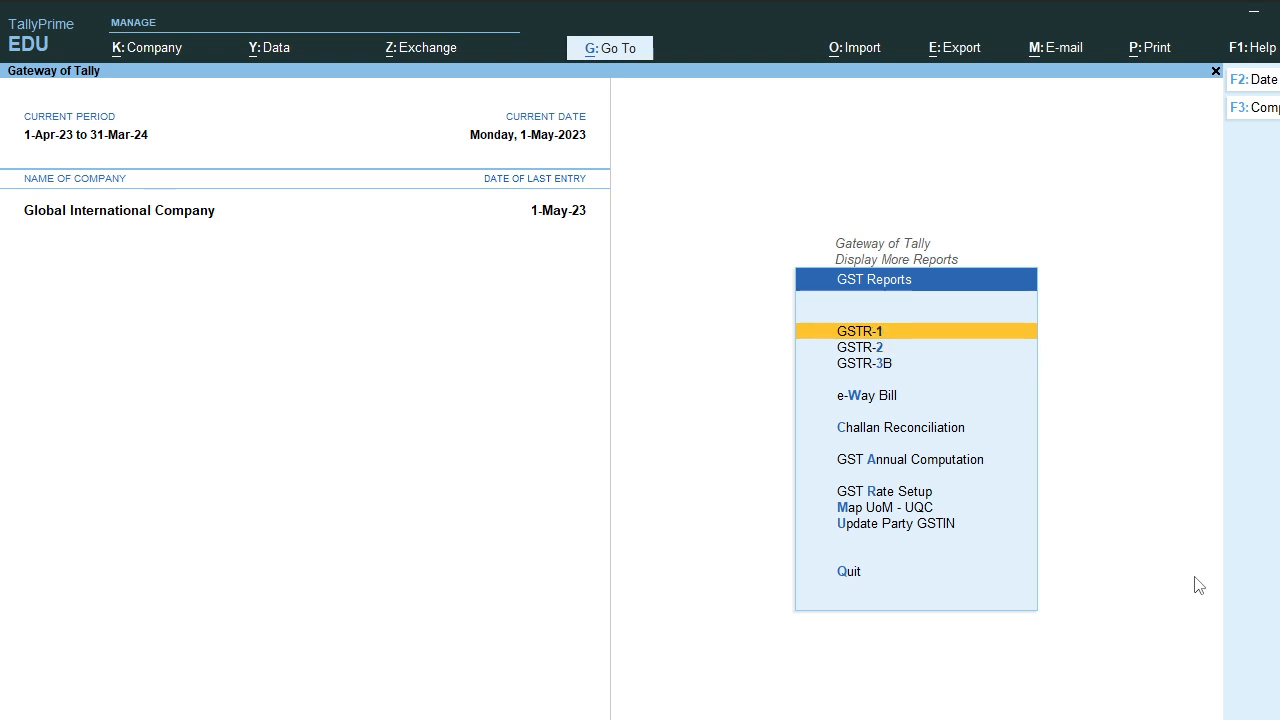
key("Down")
key("Up")
key("Down")
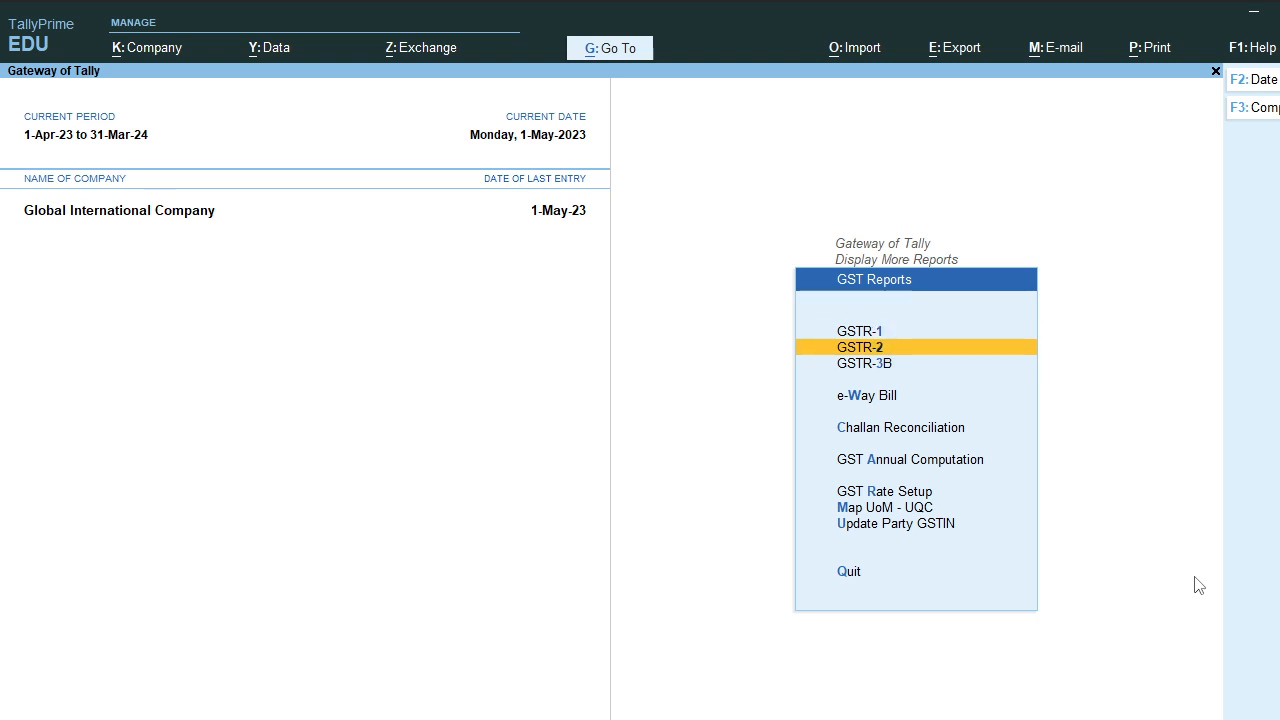
key("Up")
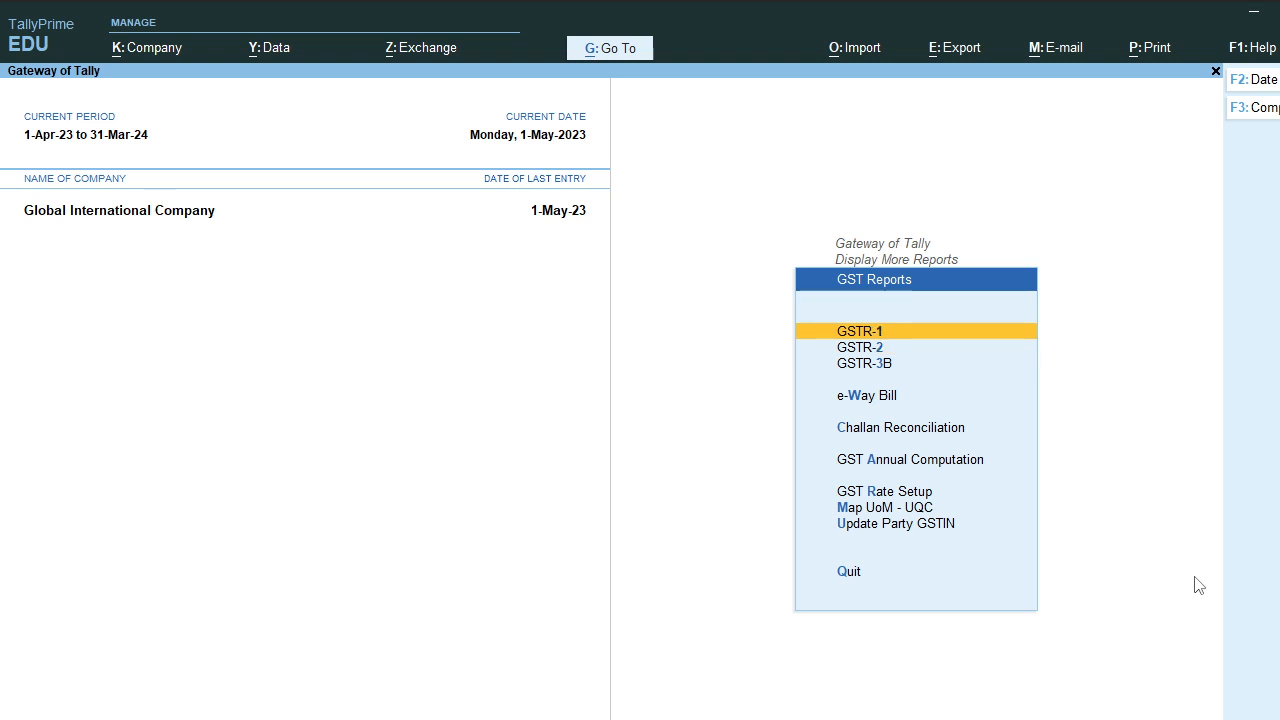
key("Down")
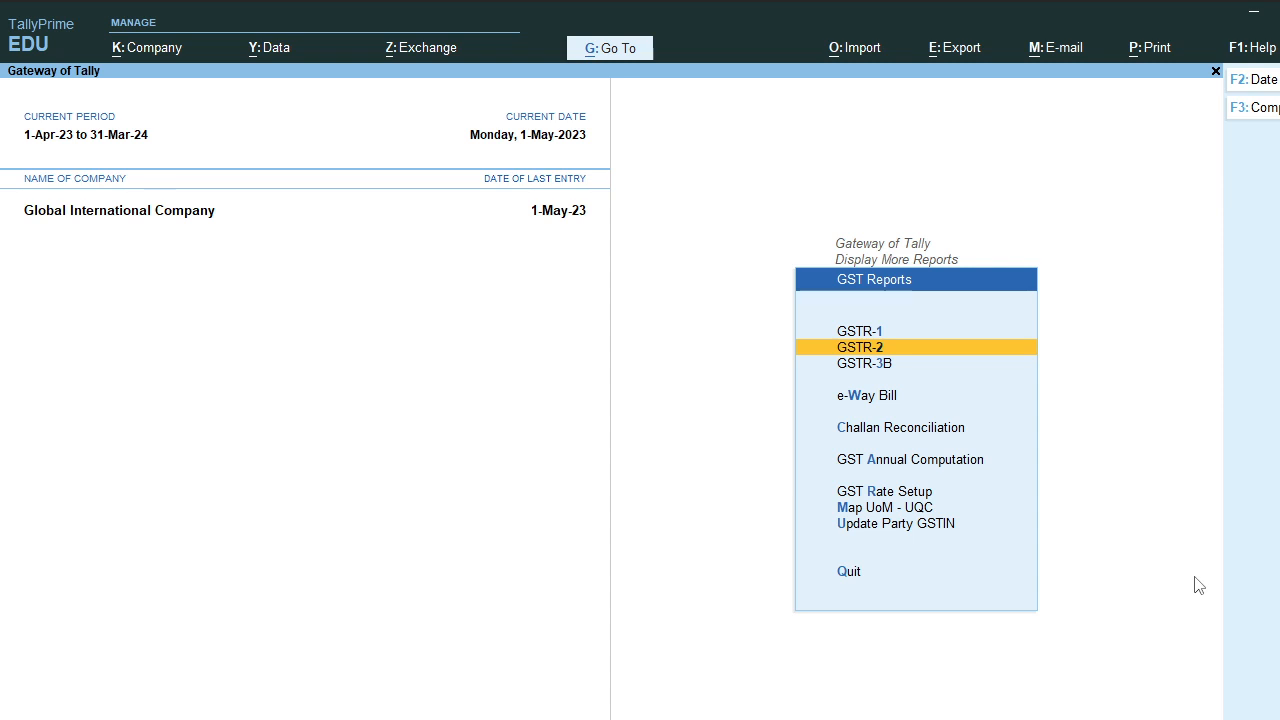
key("Down")
key("Up")
key("Up")
key("Down")
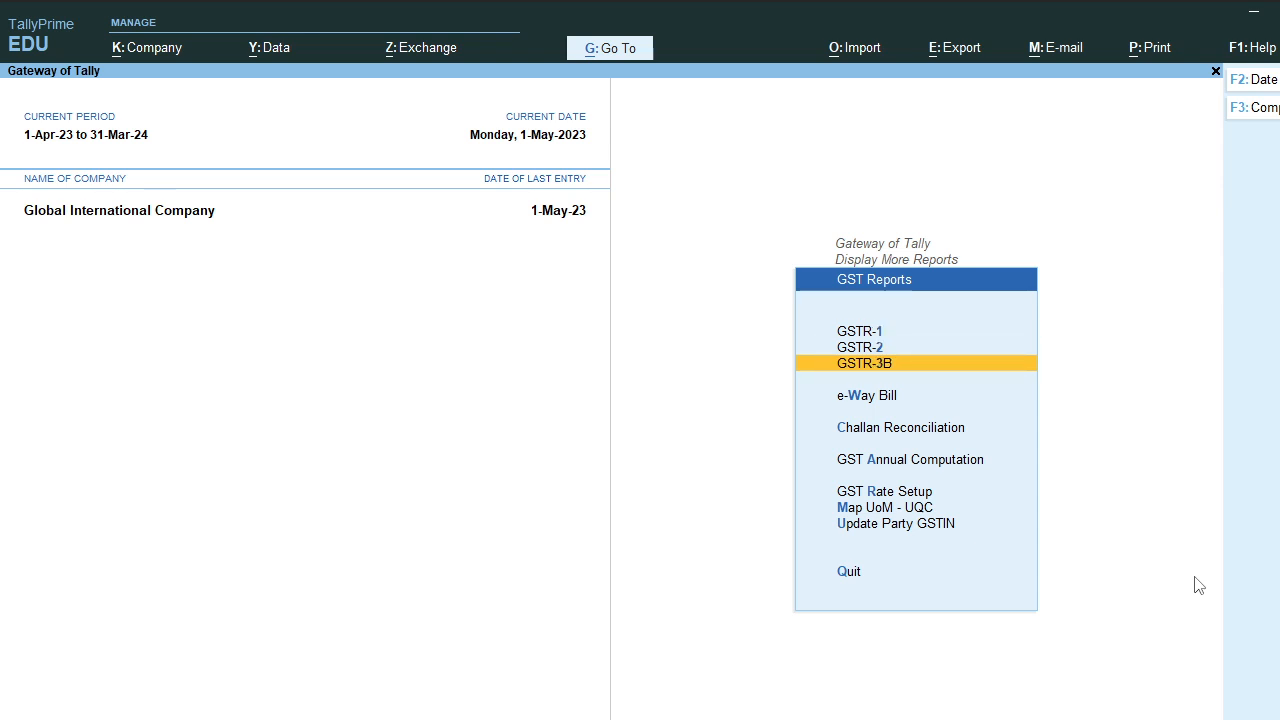
key("Up")
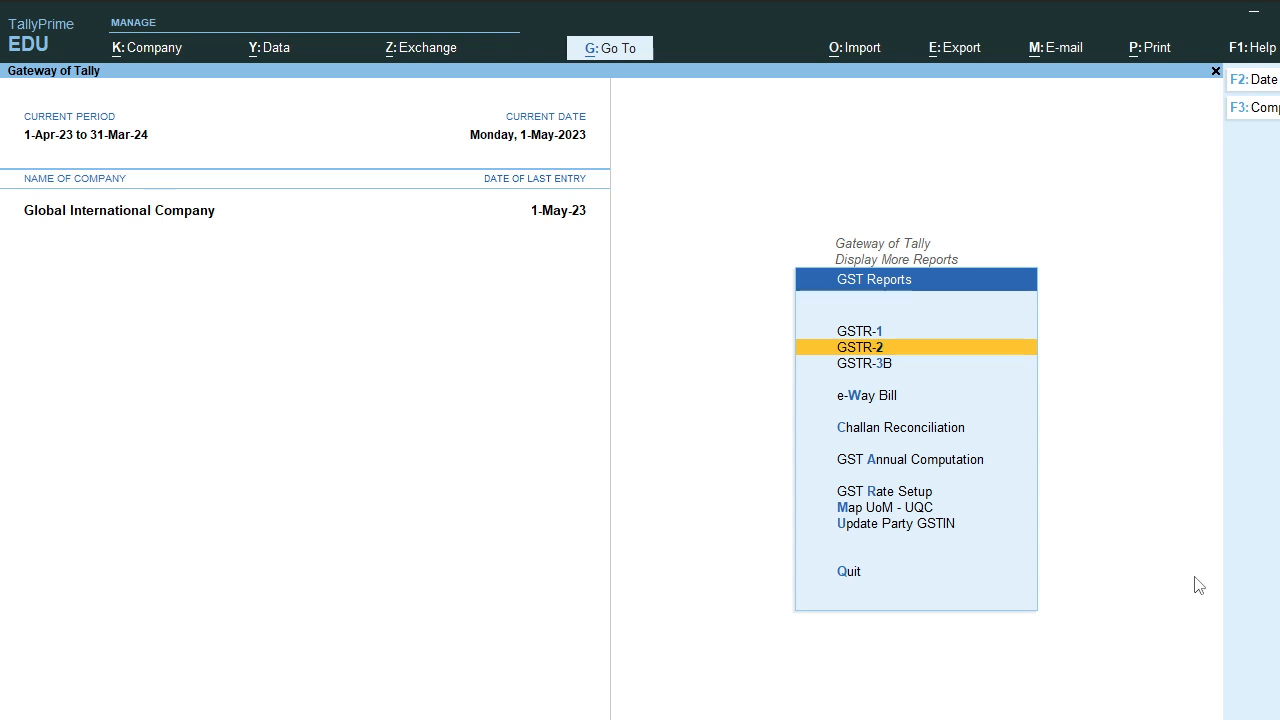
key("Down")
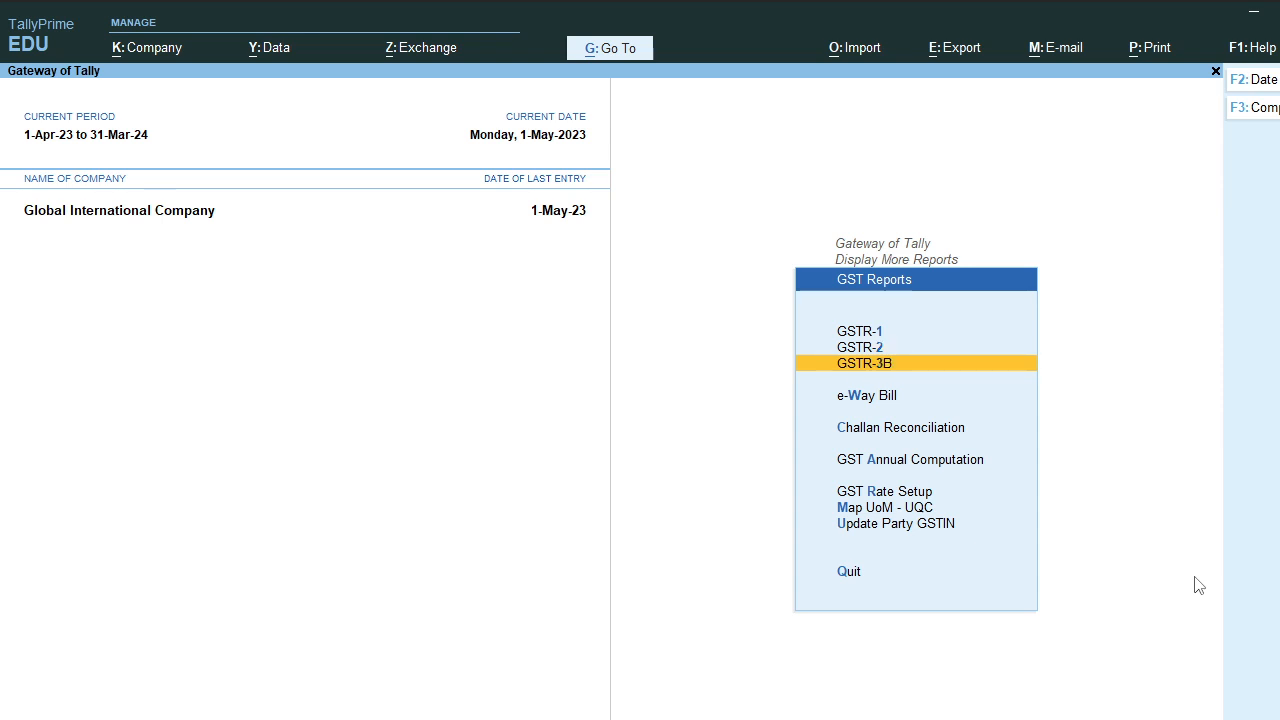
key("Up")
key("Up")
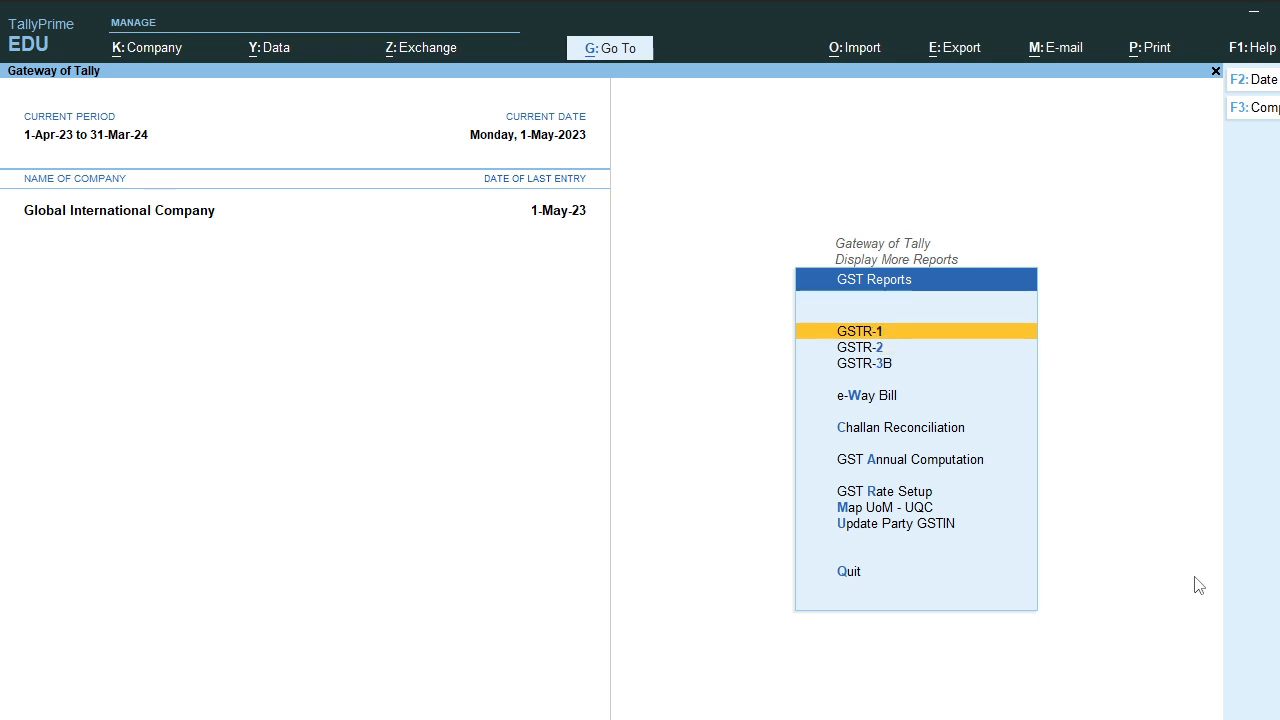
key("Down")
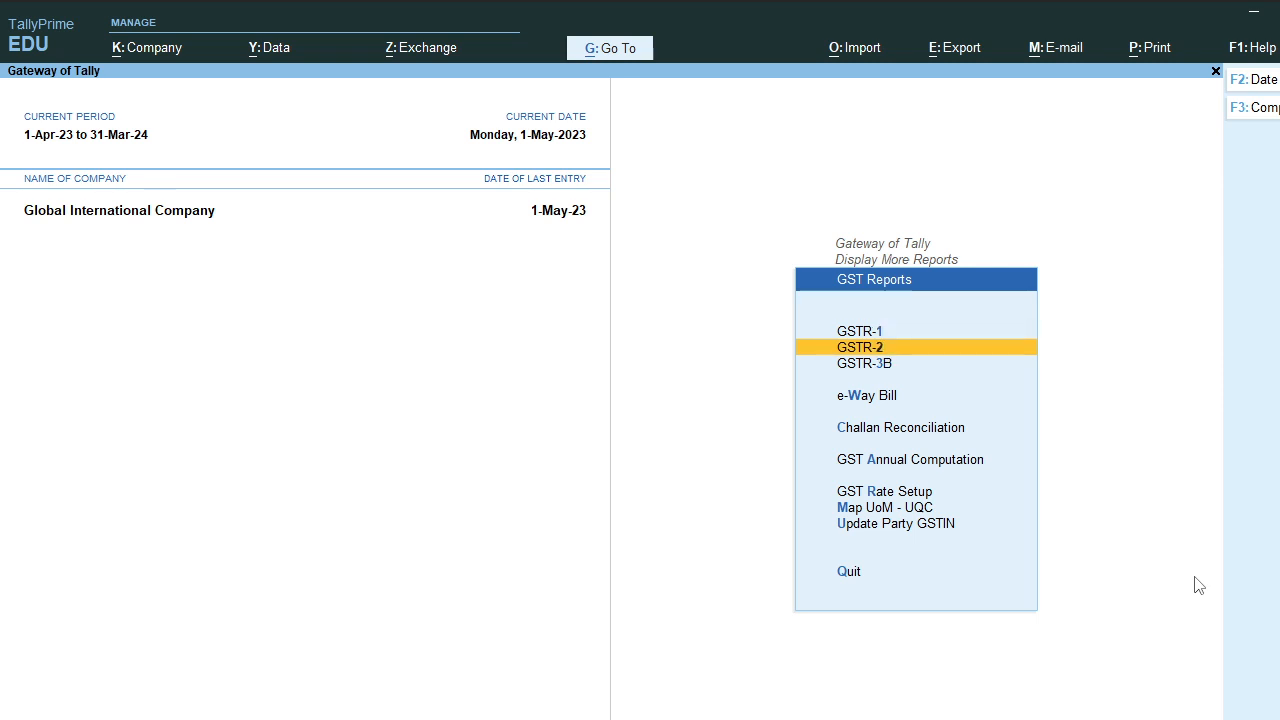
key("Down")
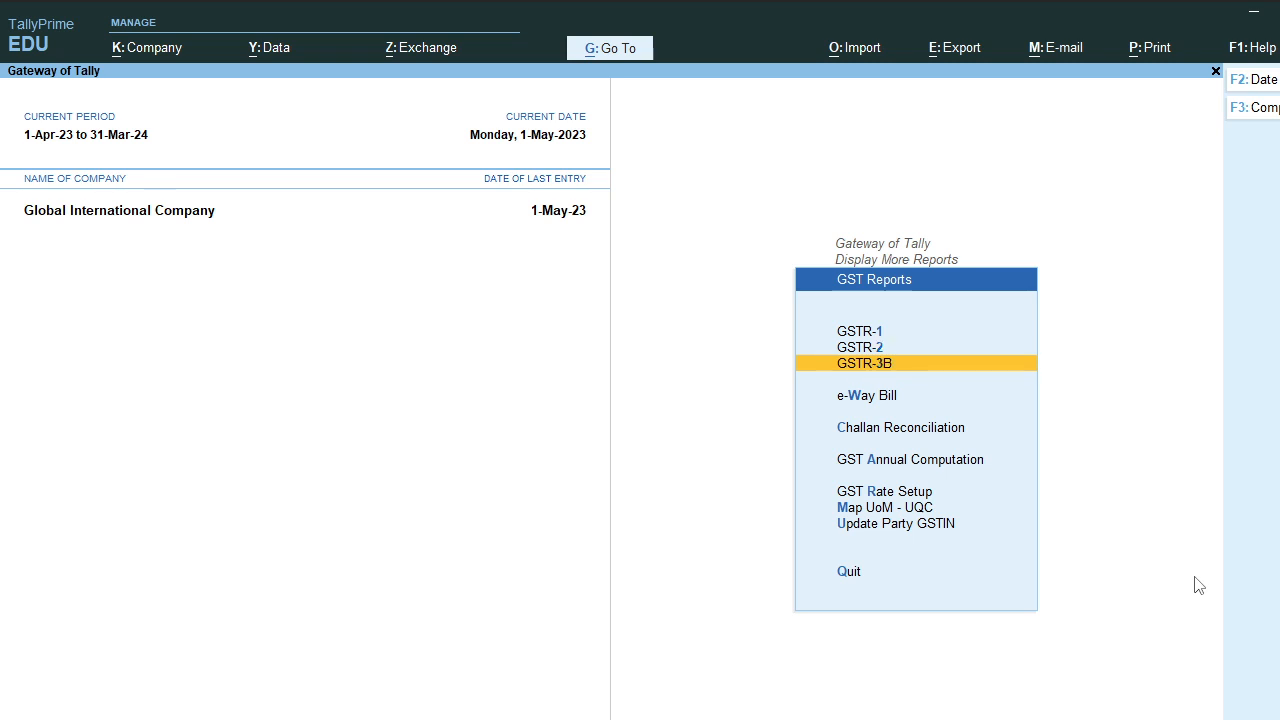
key("Up")
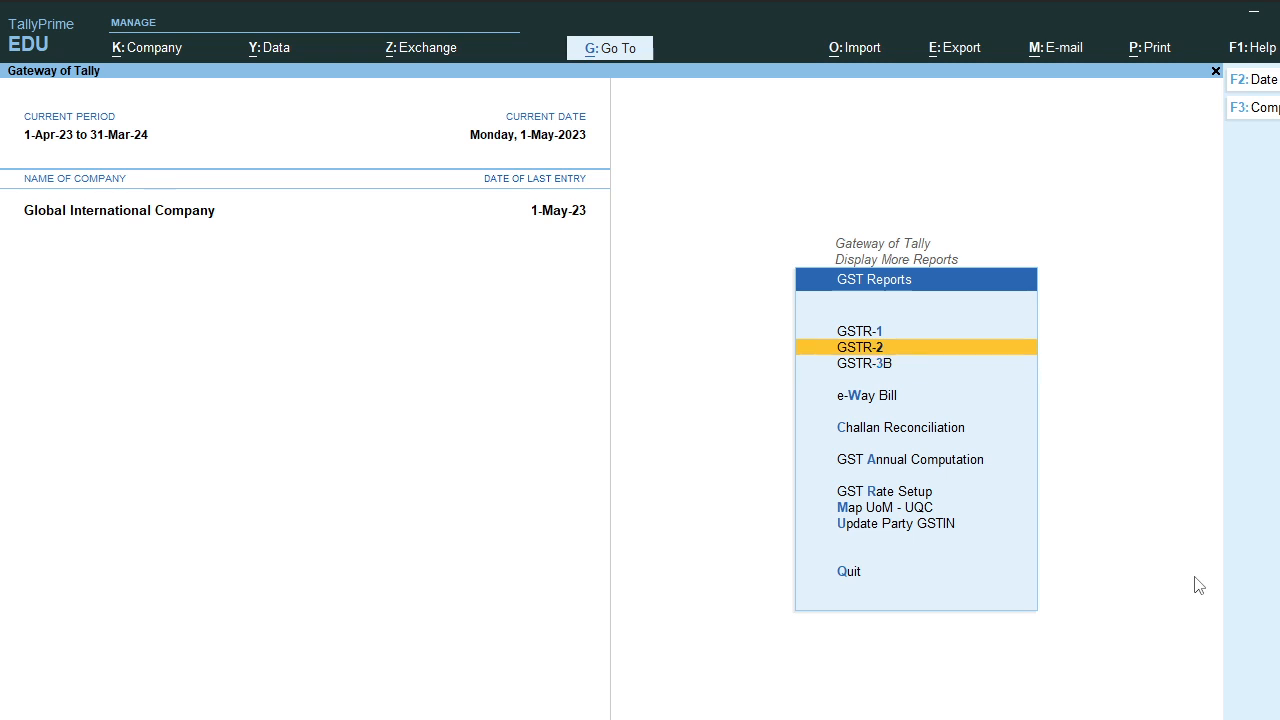
key("Up")
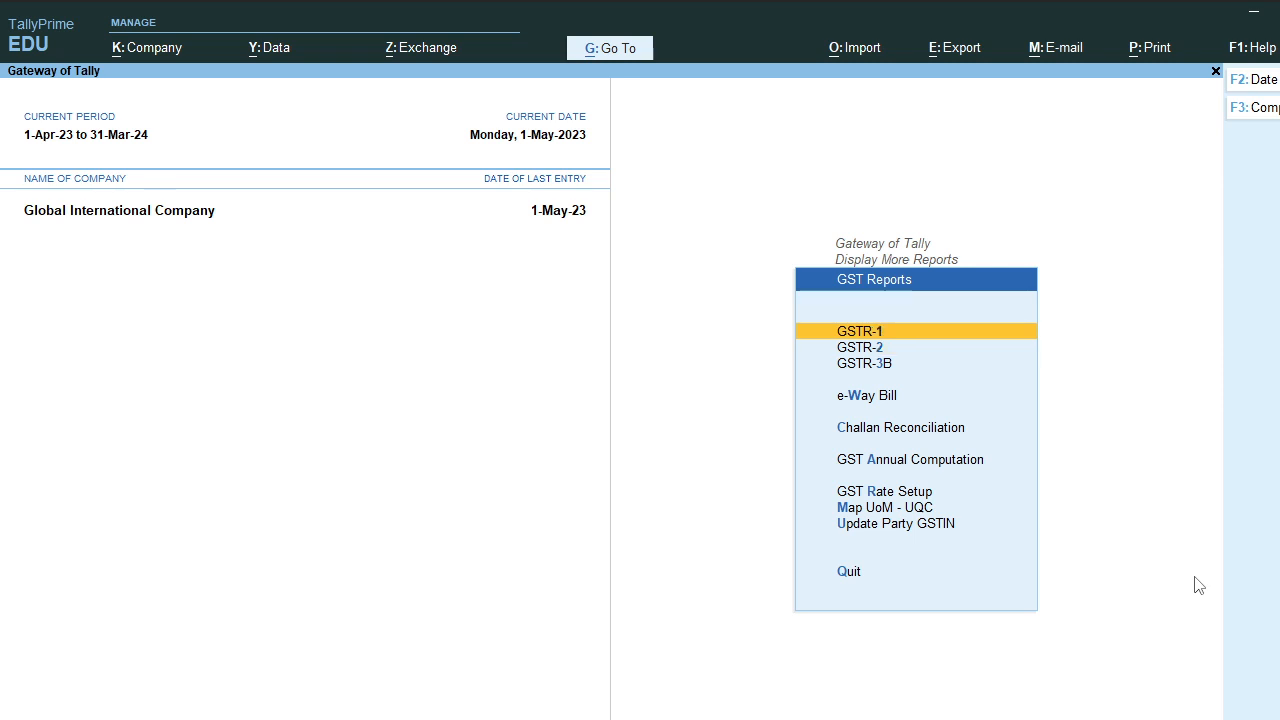
key("Return")
key("Down")
key("Down")
key("Down")
key("Down")
key("Down")
key("Down")
key("Down")
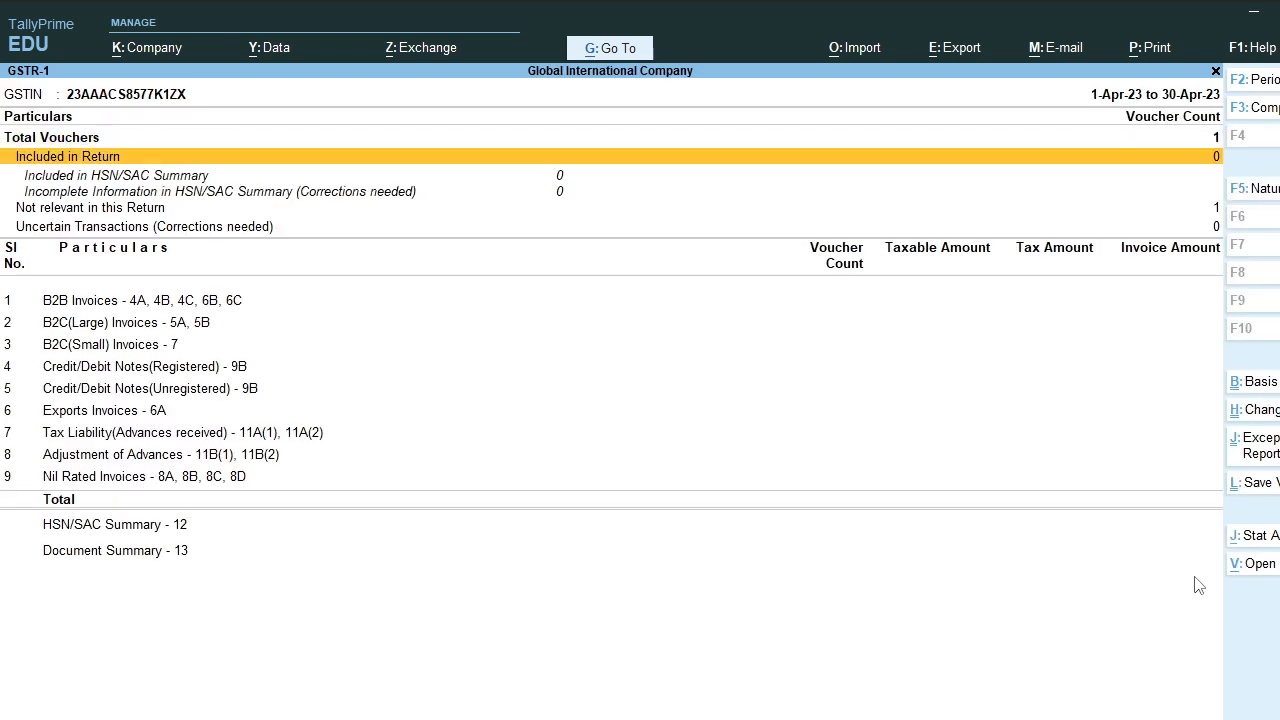
Step: Drill into the voucher listed as Not relevant in this Return and come back
key("Down")
key("Down")
key("Down")
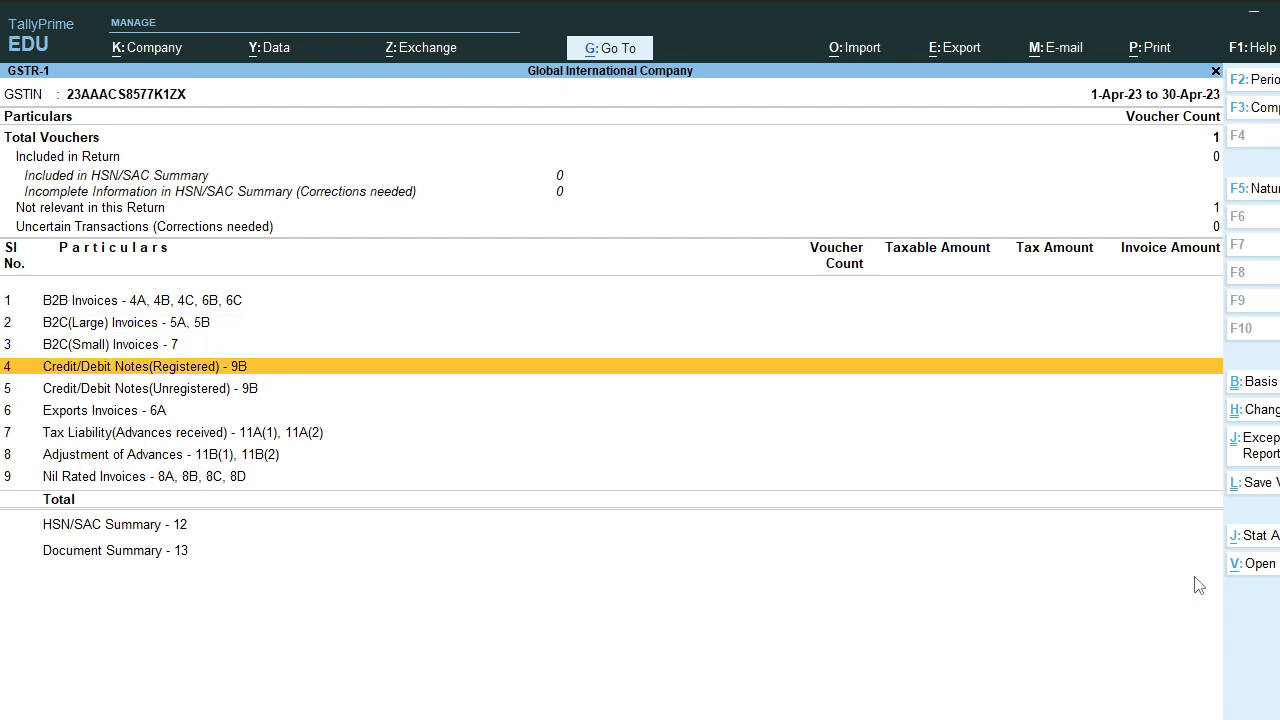
key("Up")
key("Up")
key("Up")
key("Up")
key("Up")
key("Up")
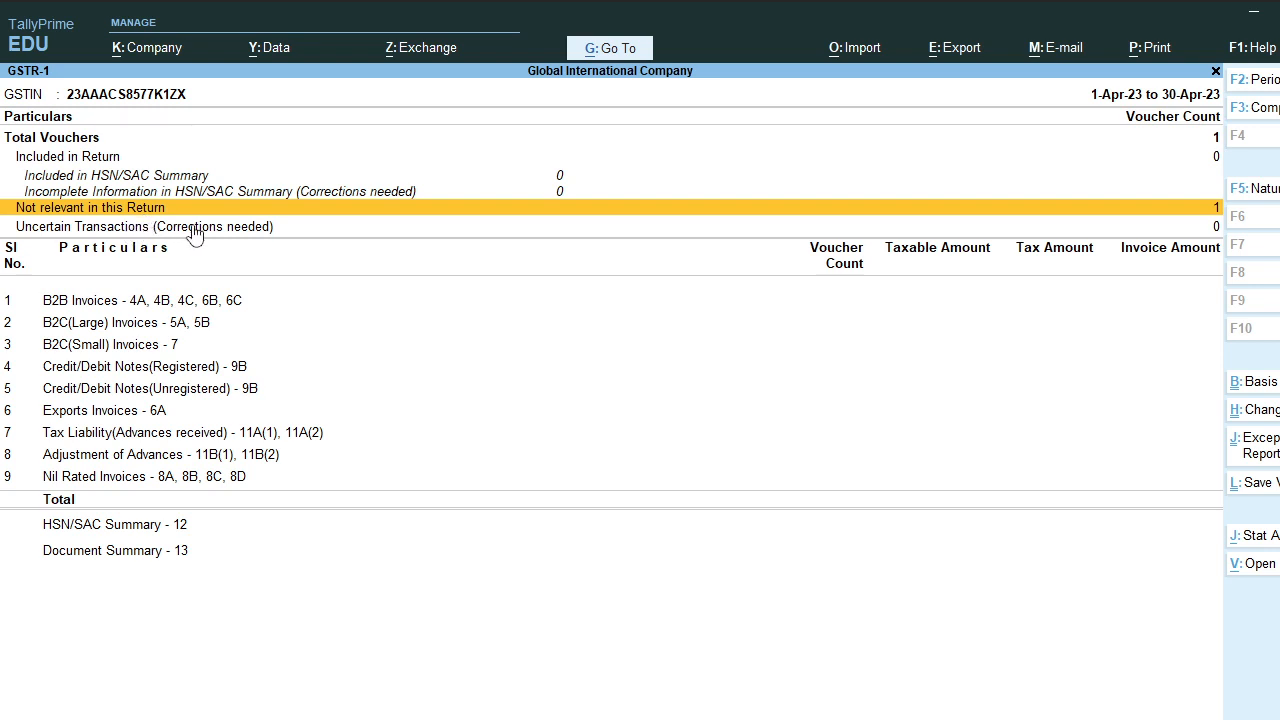
key("Return")
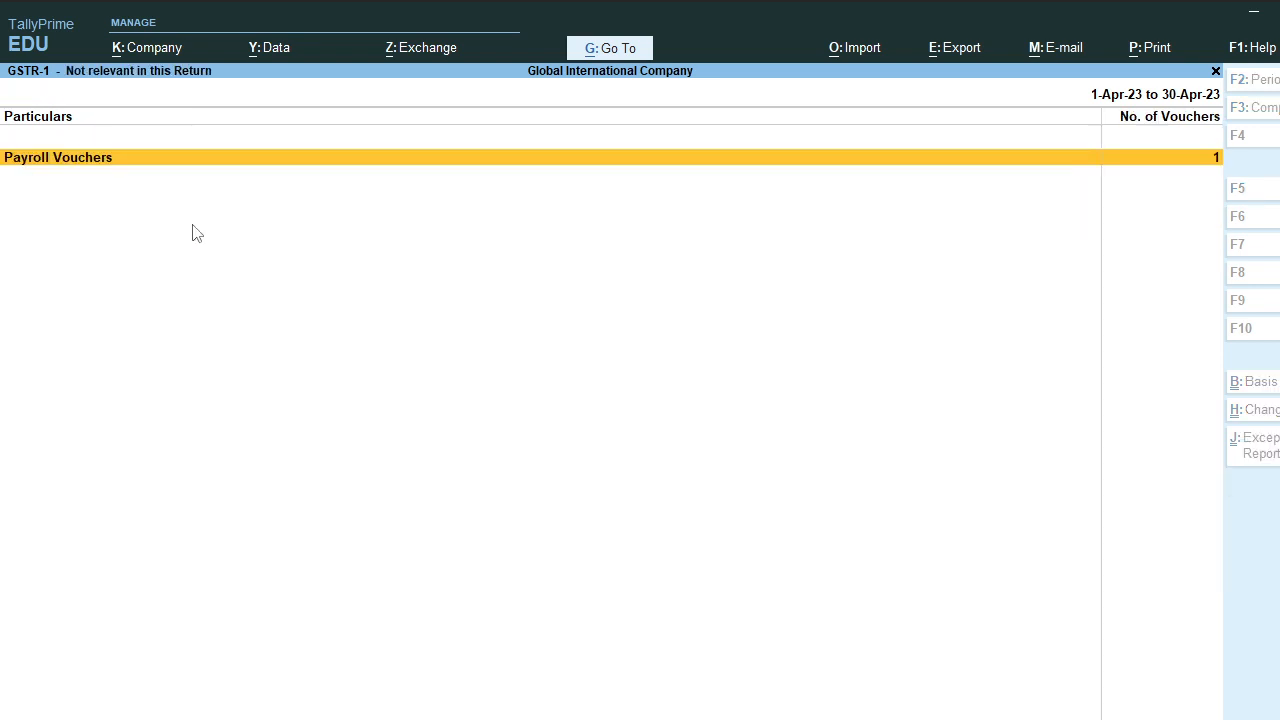
key("Escape")
Step: Check the Total Vouchers statistics, then bring up the GSTR-1 period settings
key("Up")
key("Up")
key("Up")
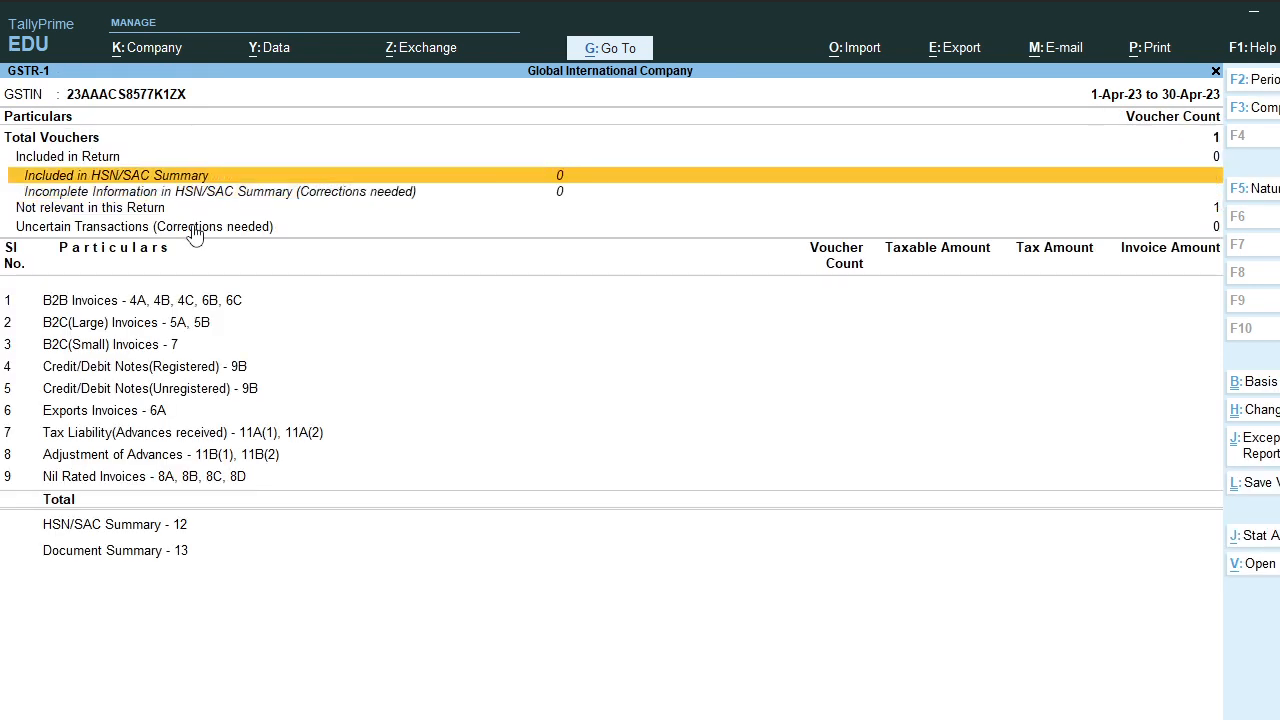
key("Up")
key("Return")
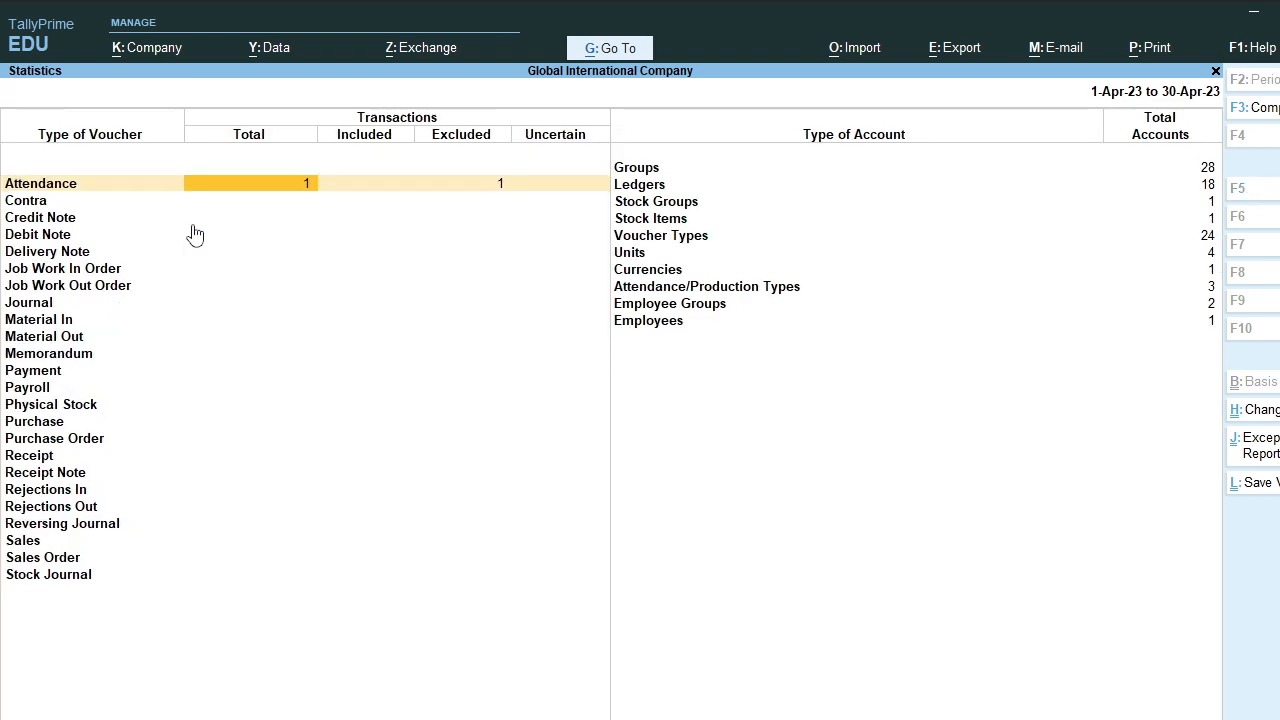
key("Escape")
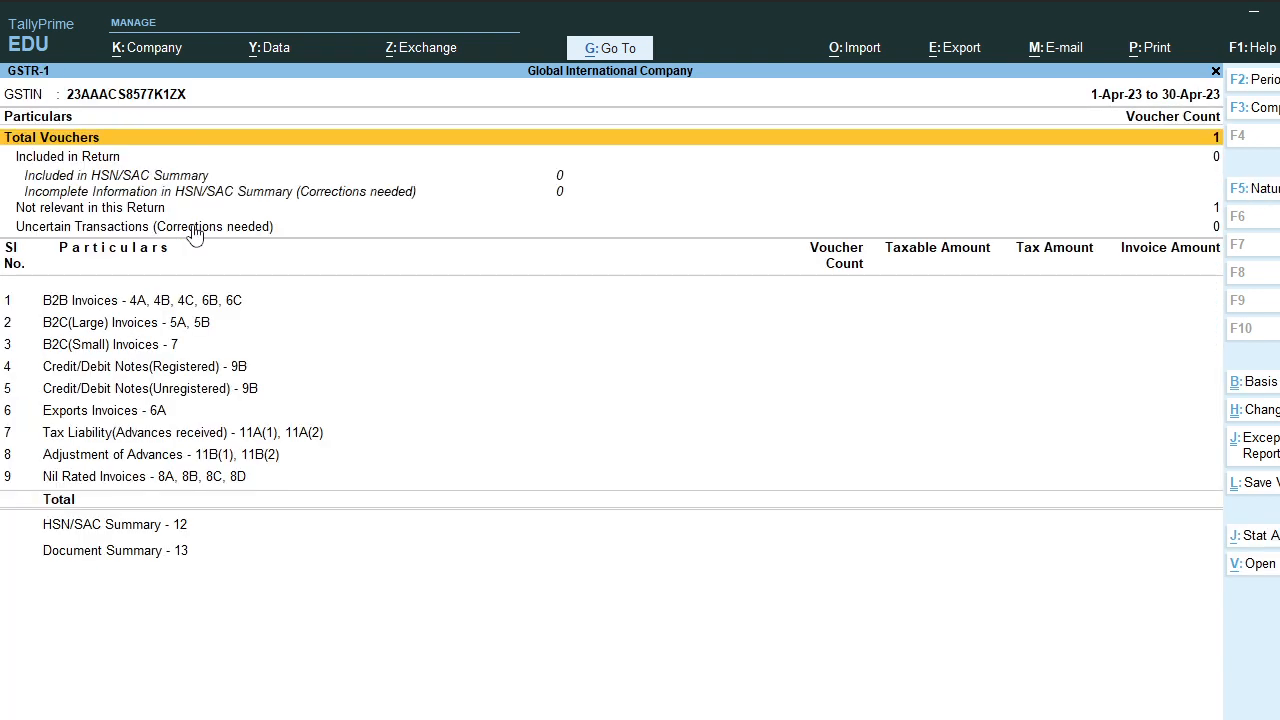
key("Down")
key("Down")
key("Down")
key("Down")
key("Down")
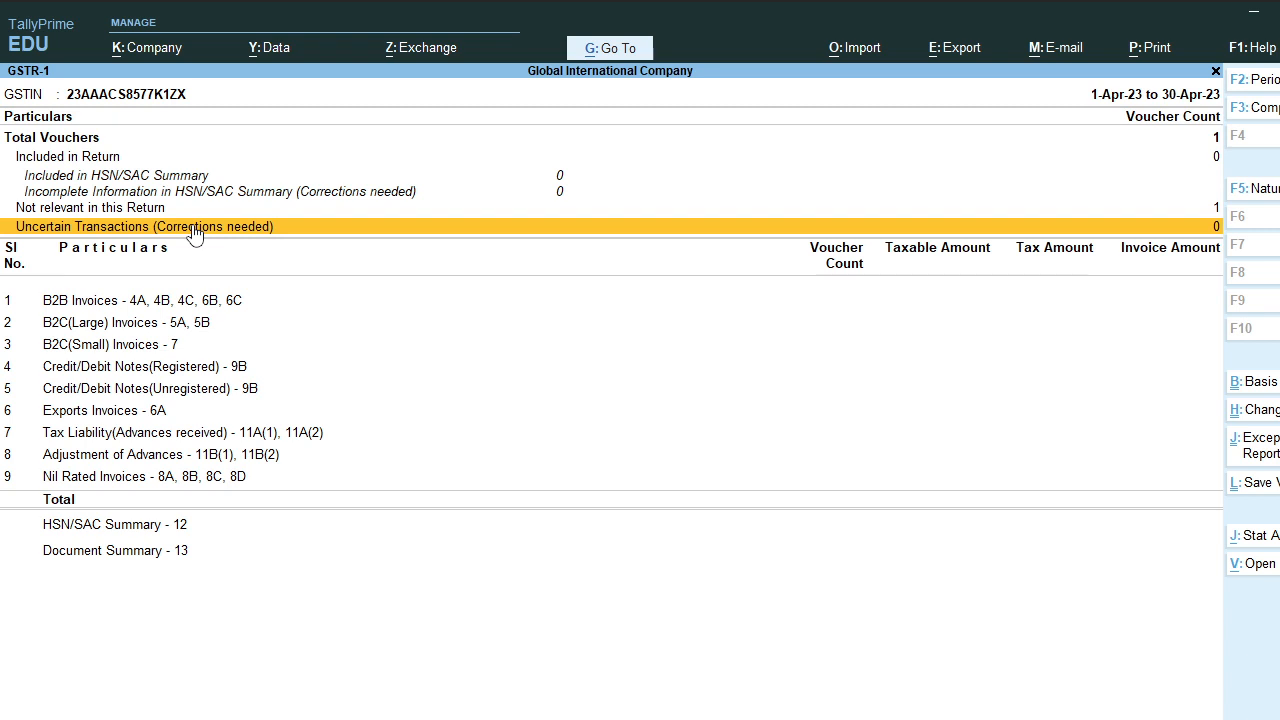
key("F2")
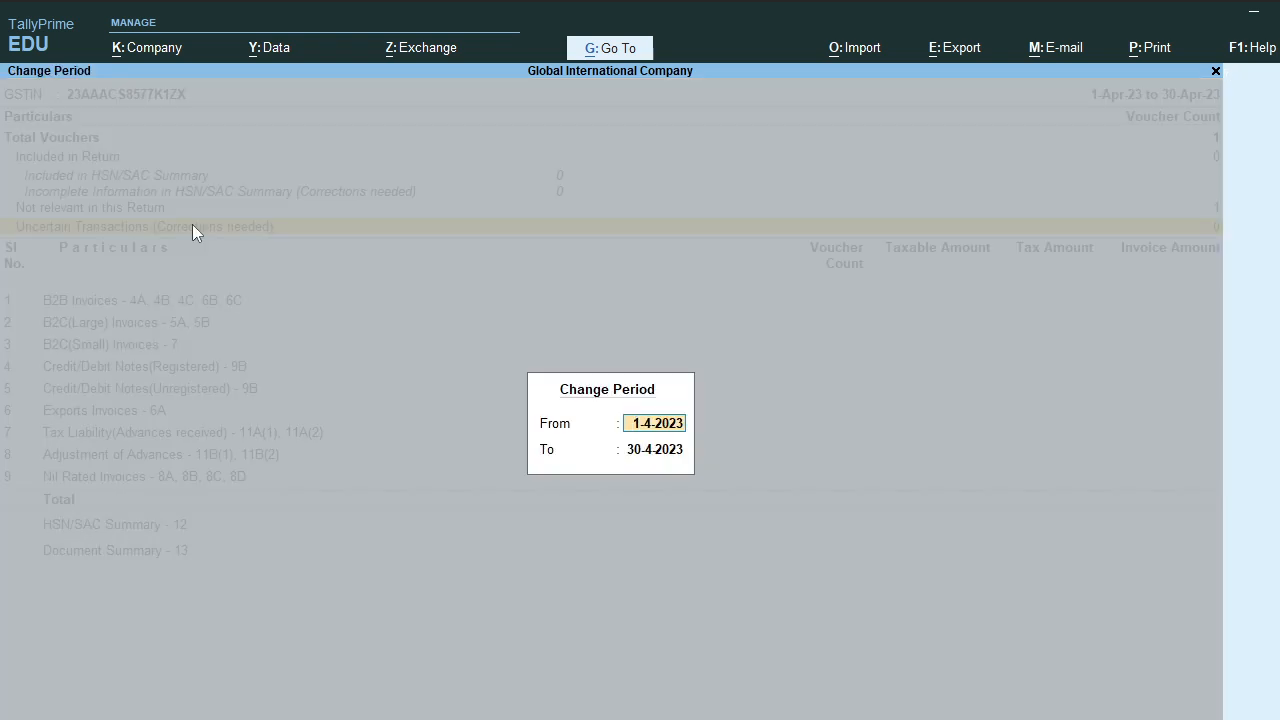
Step: Change the GSTR-1 period to 1-5-2023 through 31-5-2023
type("1.5.23")
key("Return")
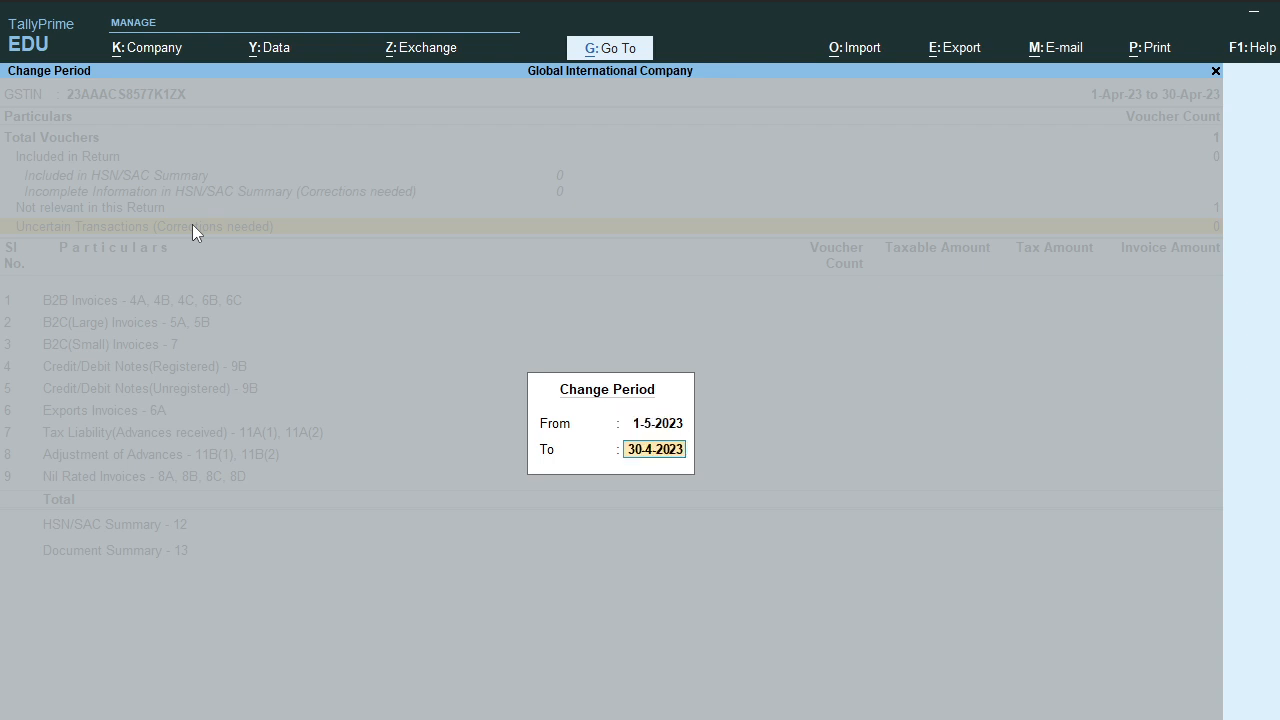
type("31.5.23")
key("Return")
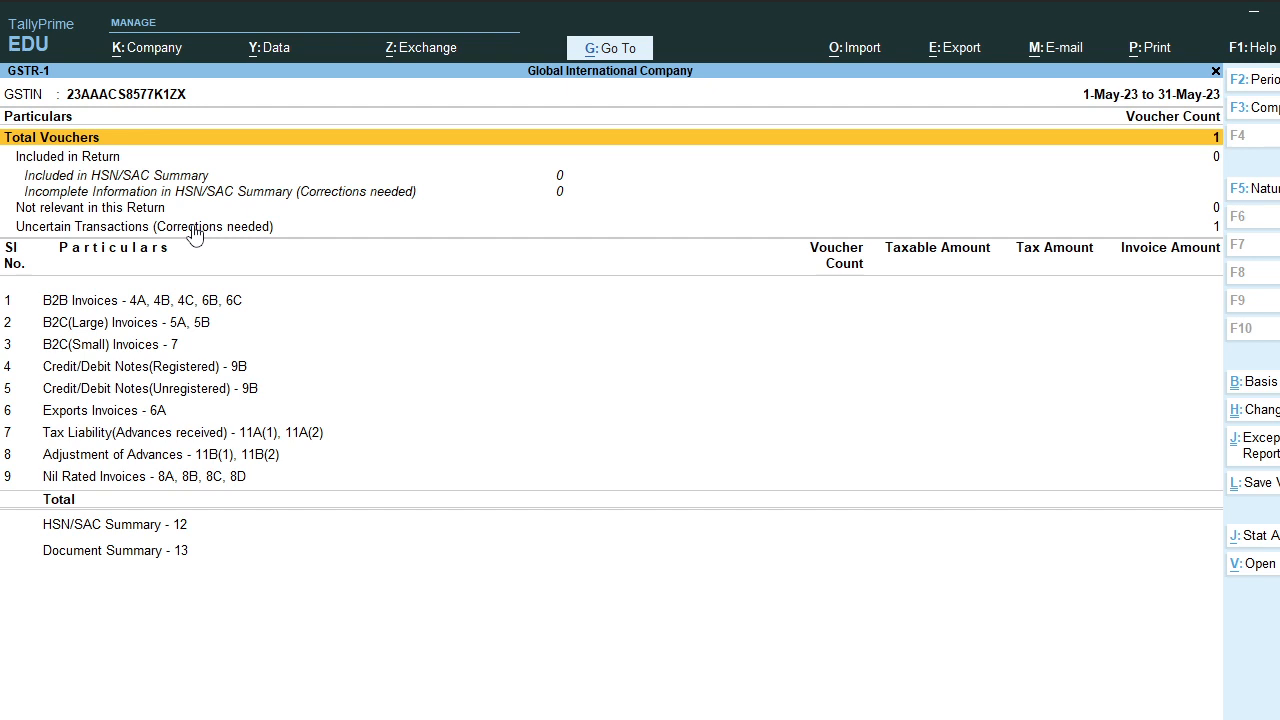
Step: Open Uncertain Transactions and the flagged MR. MEET DR sales voucher for correction
key("Down")
key("Down")
key("Down")
key("Down")
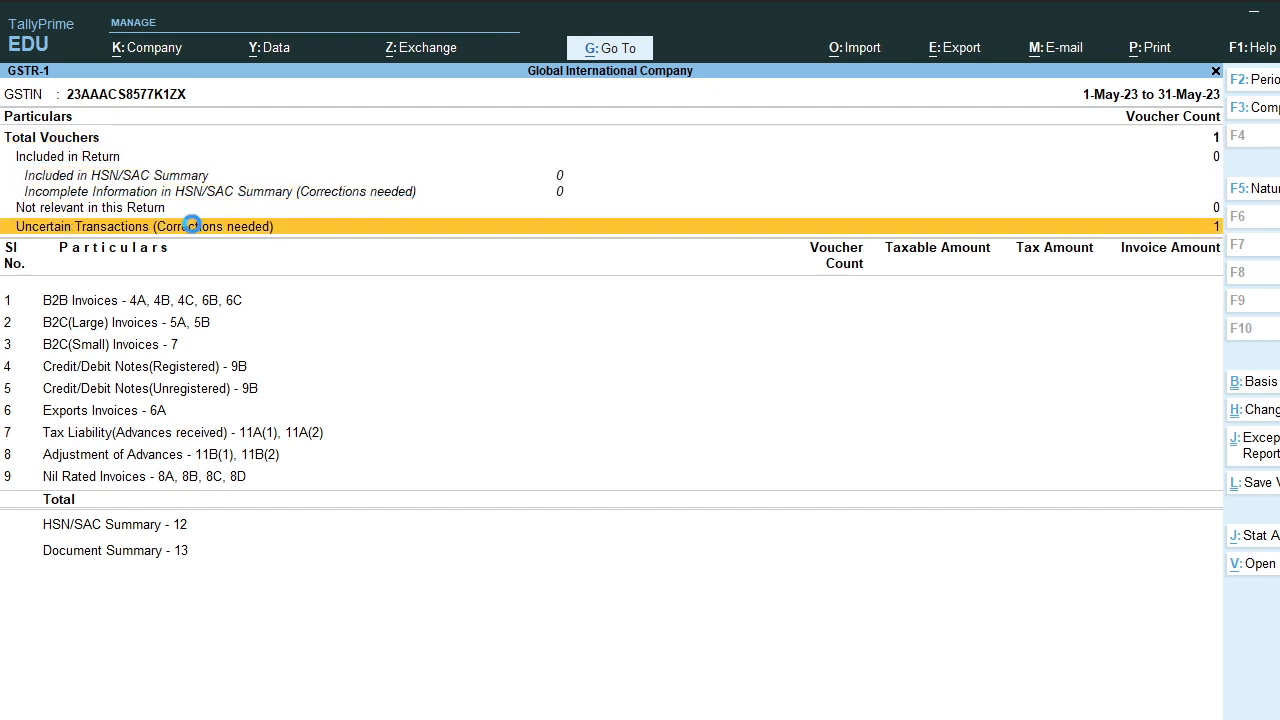
key("Return")
key("Return")
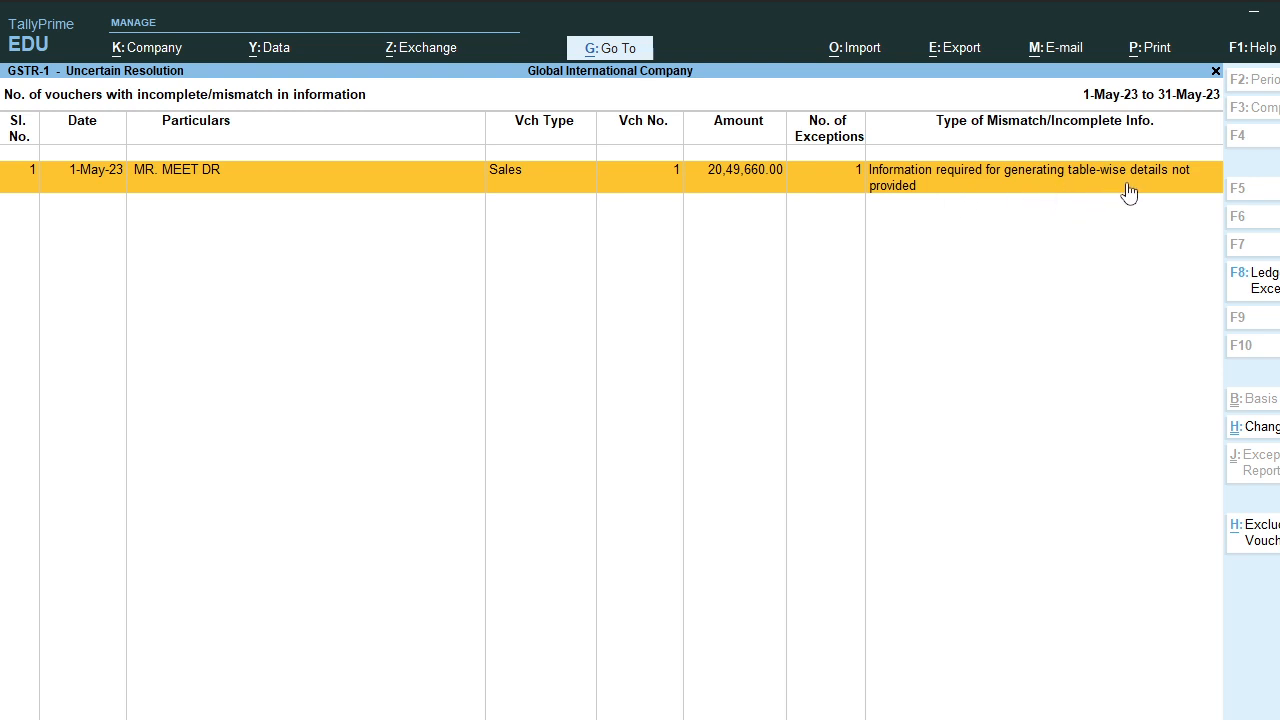
left_click(1169, 204)
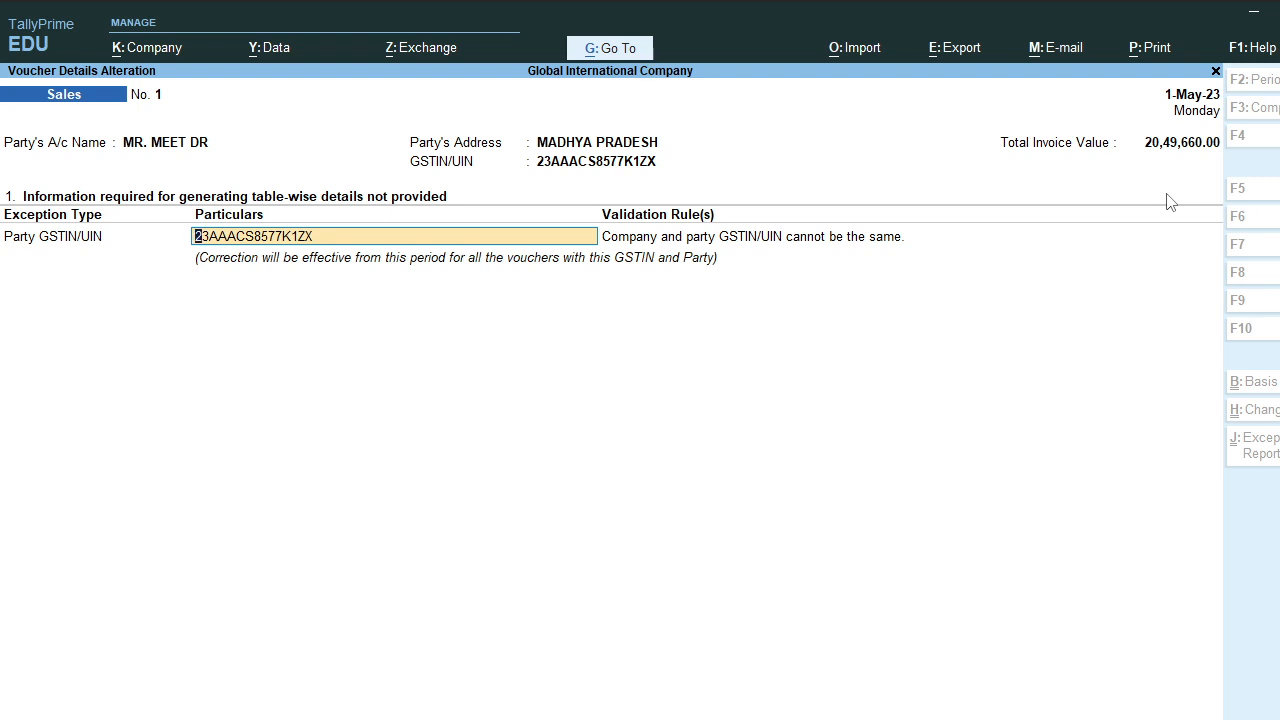
Step: Clear the party GSTIN and quit the sales voucher alteration without saving
key("BackSpace")
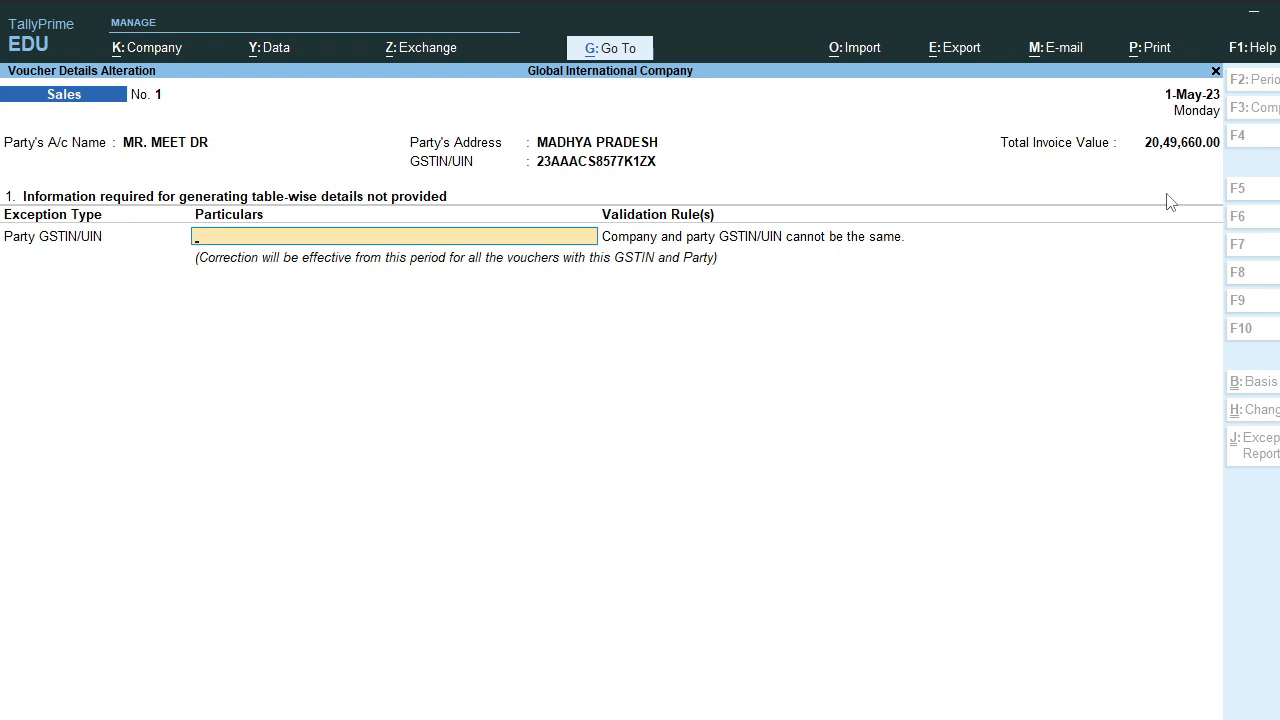
key("Escape")
key("Return")
key("Escape")
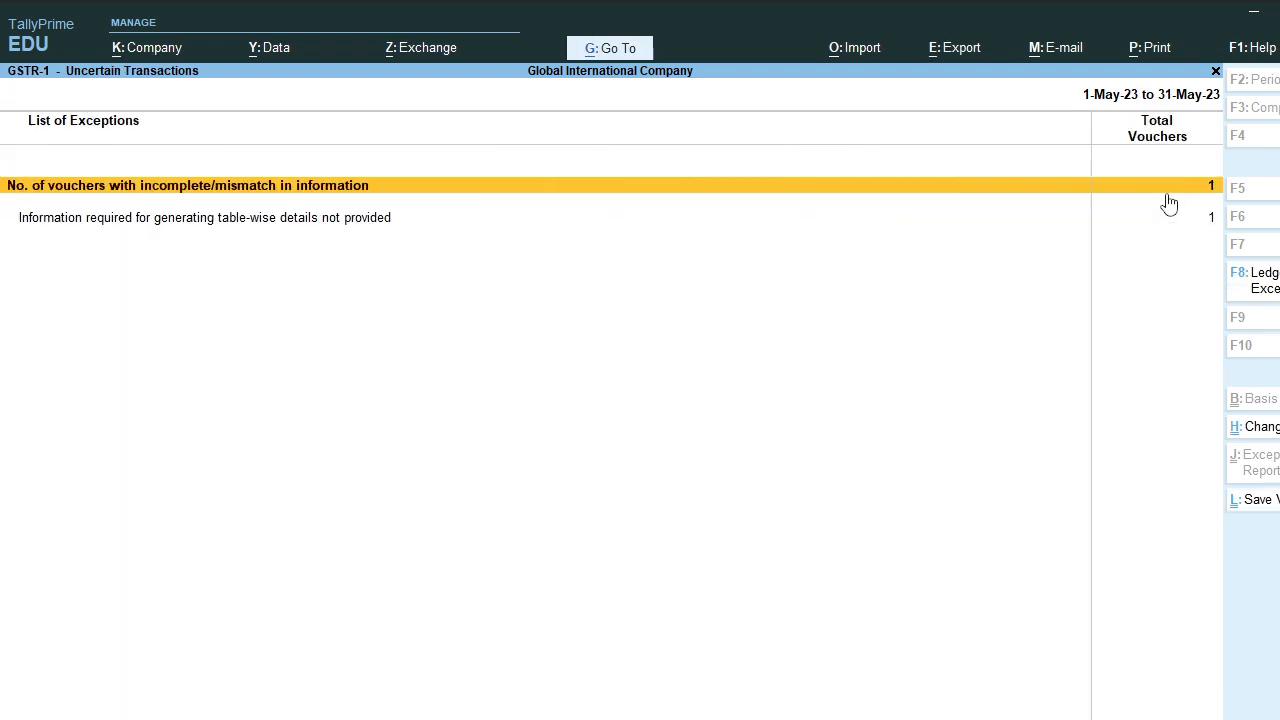
Step: Reopen the voucher's GSTIN correction, decline accepting it, and quit back to GSTR-1
key("Down")
key("Return")
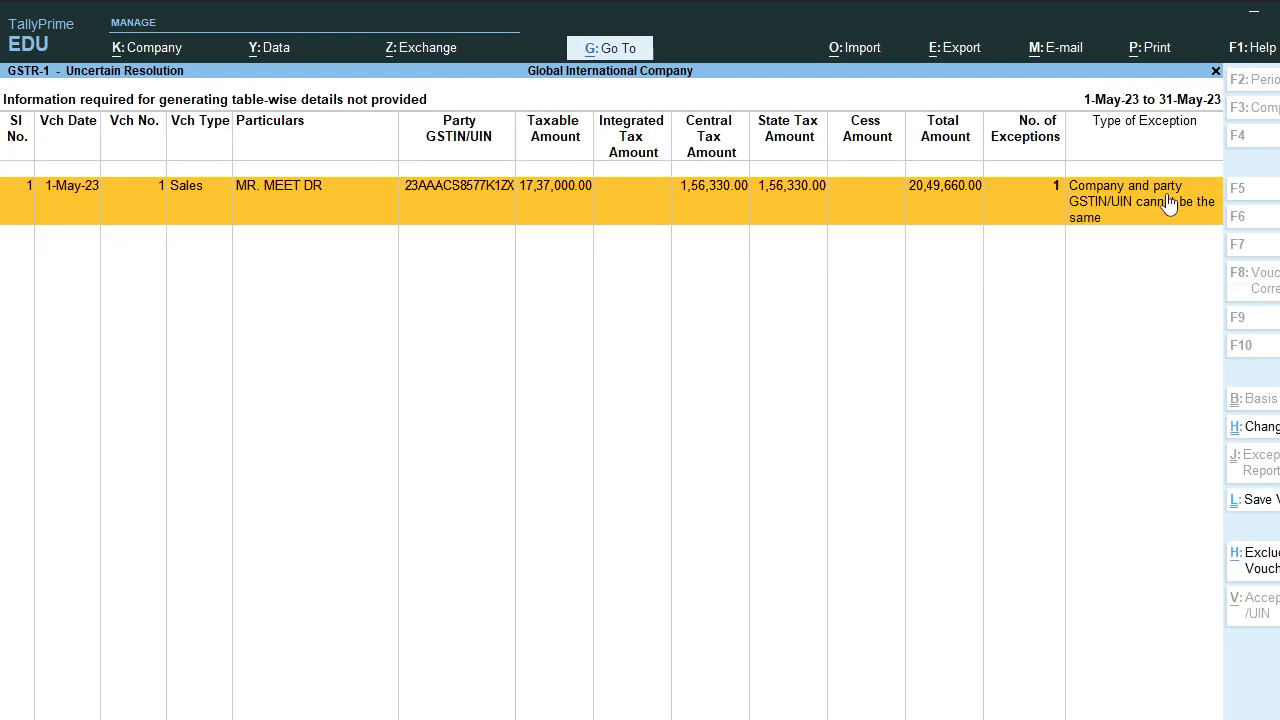
key("Return")
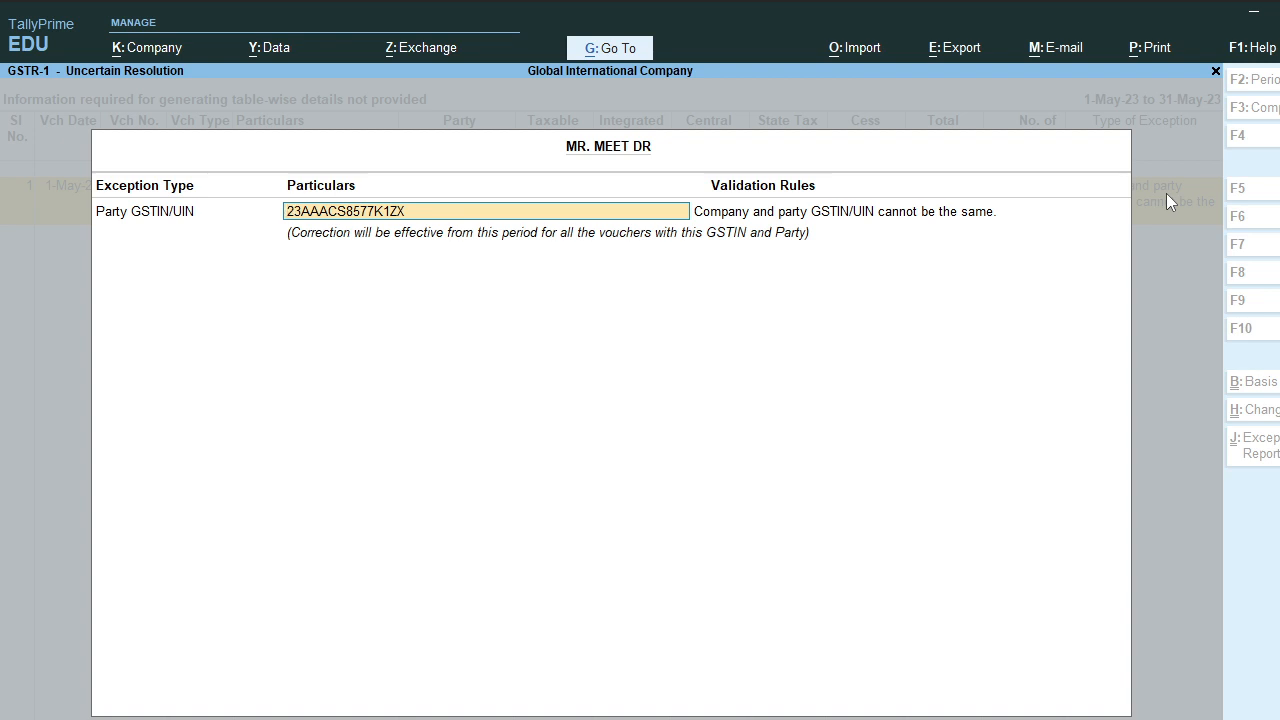
key("Return")
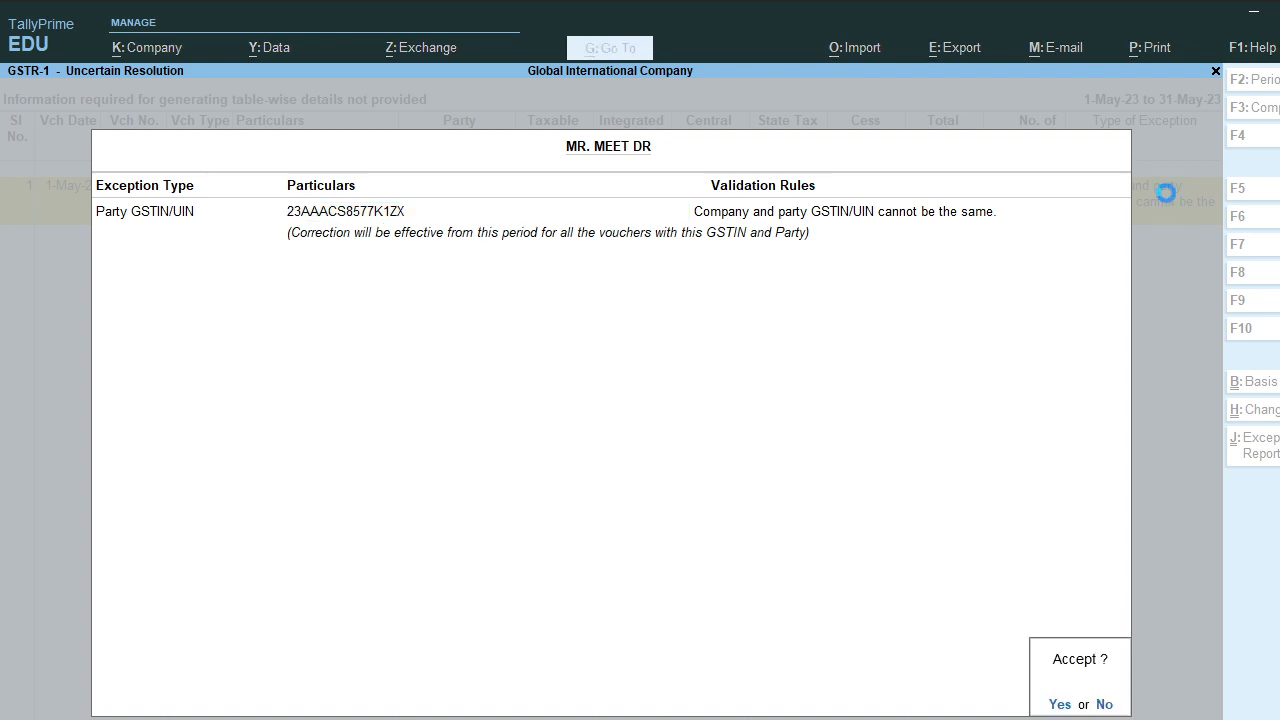
key("Escape")
key("BackSpace")
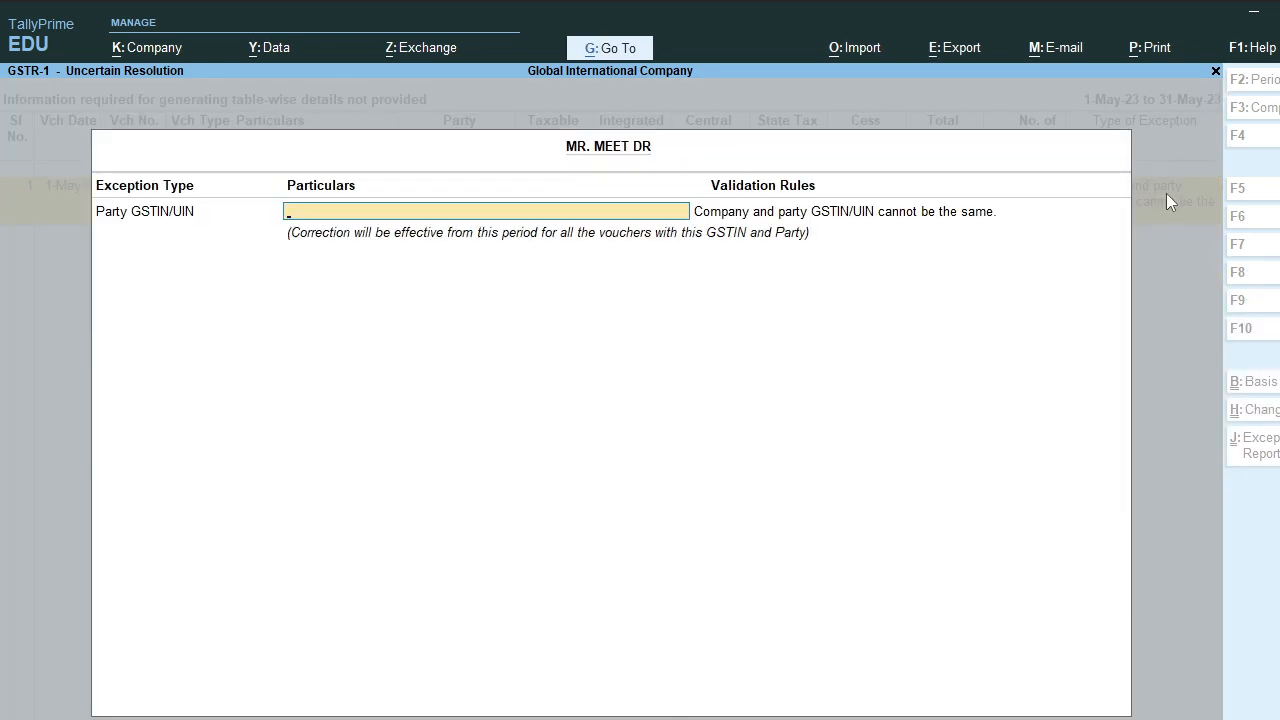
key("Escape")
key("y")
key("Escape")
key("Escape")
key("Escape")
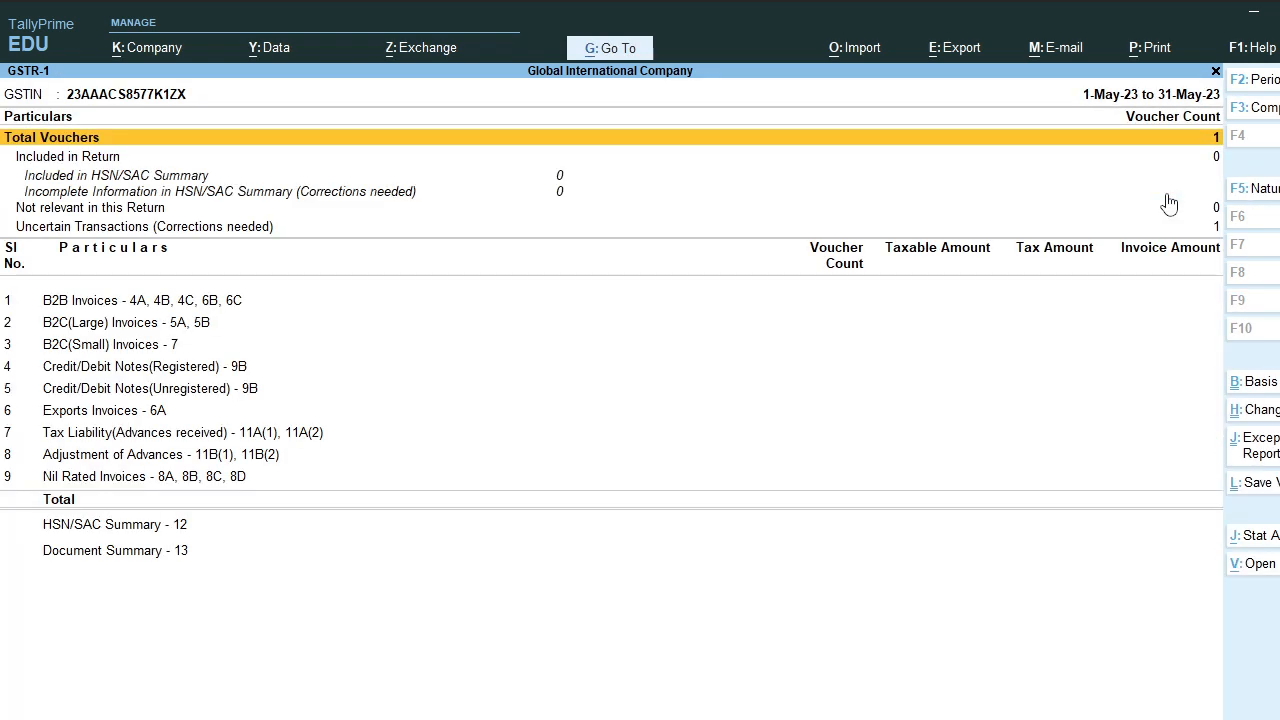
Step: Leave the GST reports and quit an unwanted new voucher to reach Gateway of Tally
key("Escape")
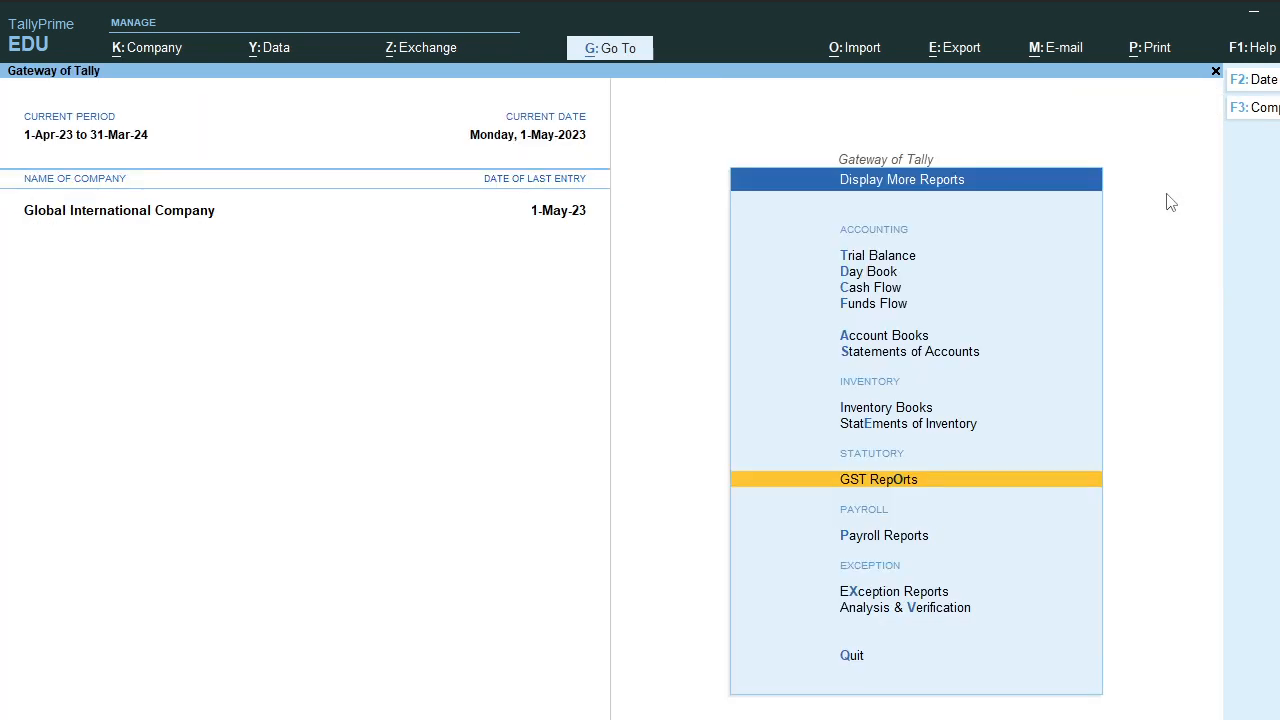
key("Escape")
key("Up")
key("Up")
key("Up")
key("Up")
key("Up")
key("Up")
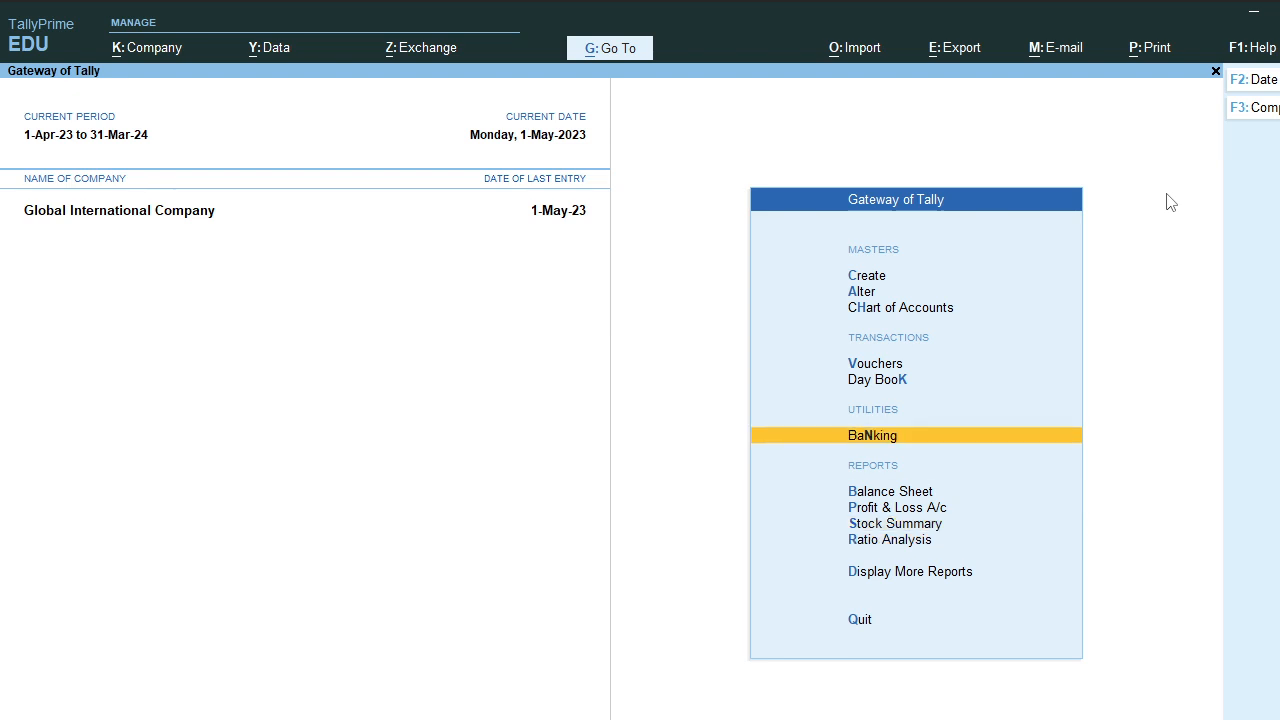
key("Return")
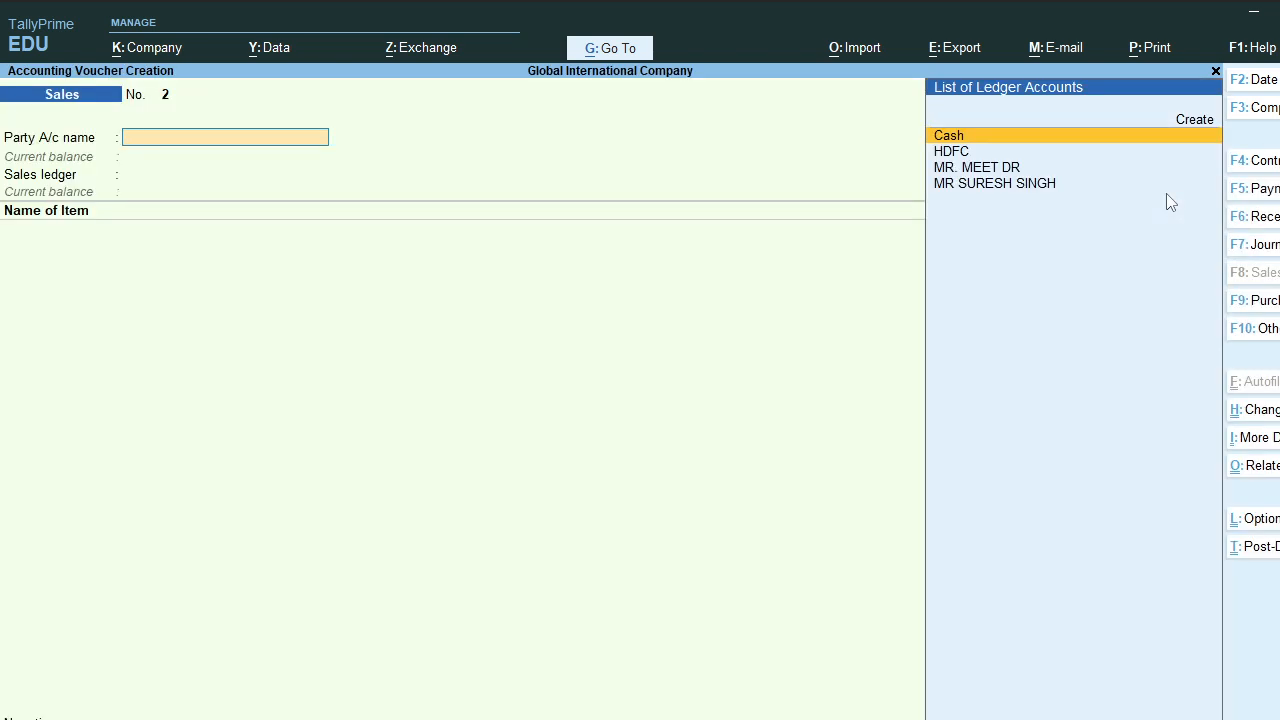
key("Escape")
key("Return")
Step: Open the Balance Sheet and drill into Current Liabilities of 3,12,660.00
key("Down")
key("Down")
key("Down")
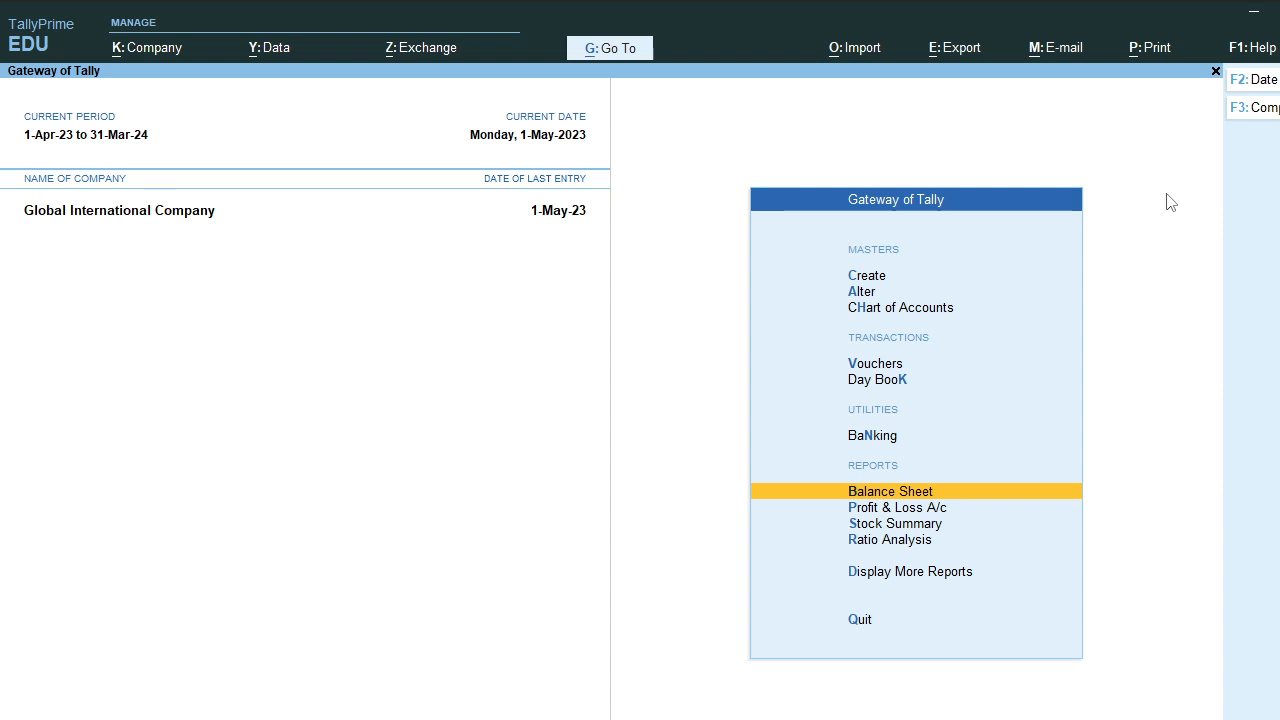
key("Return")
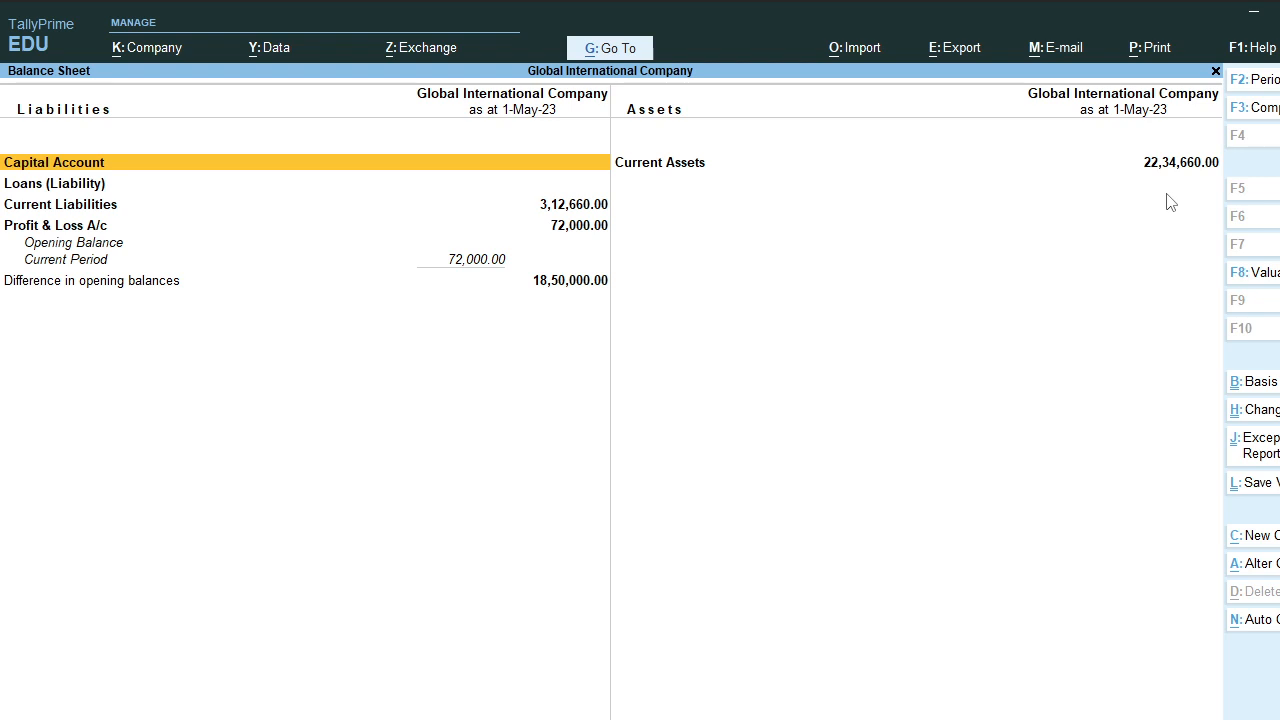
key("Down")
key("Down")
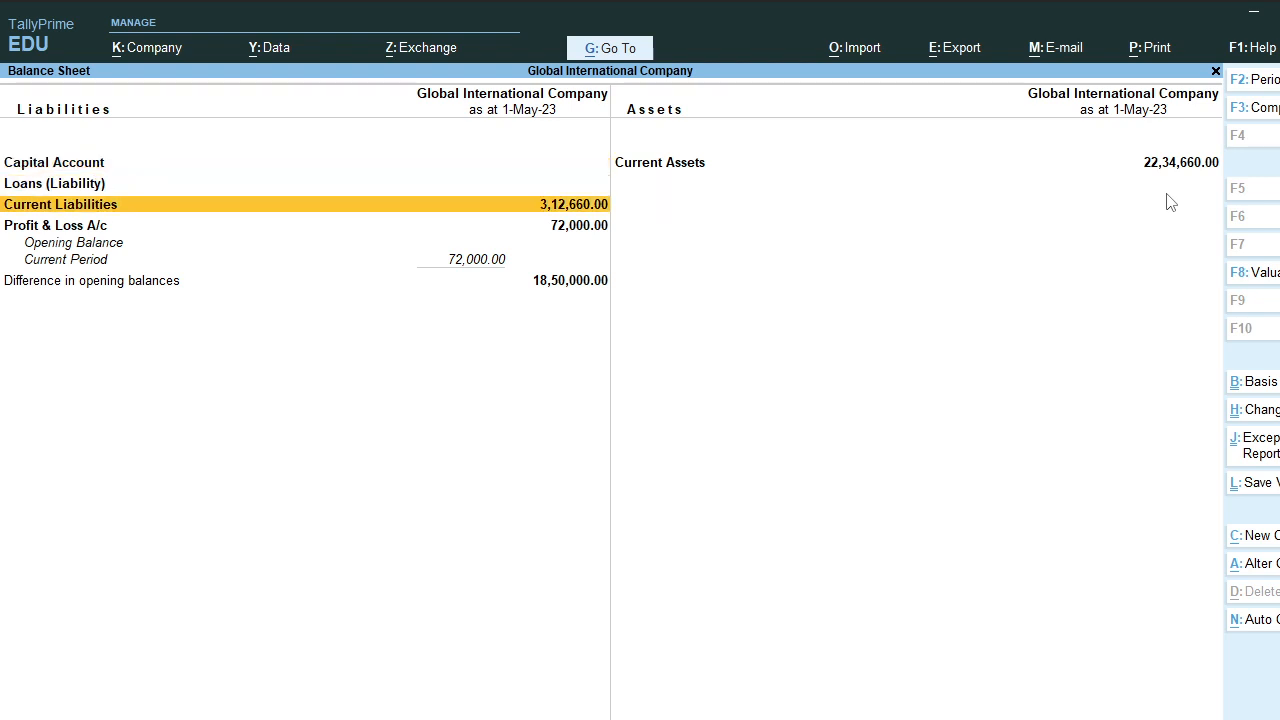
key("Return")
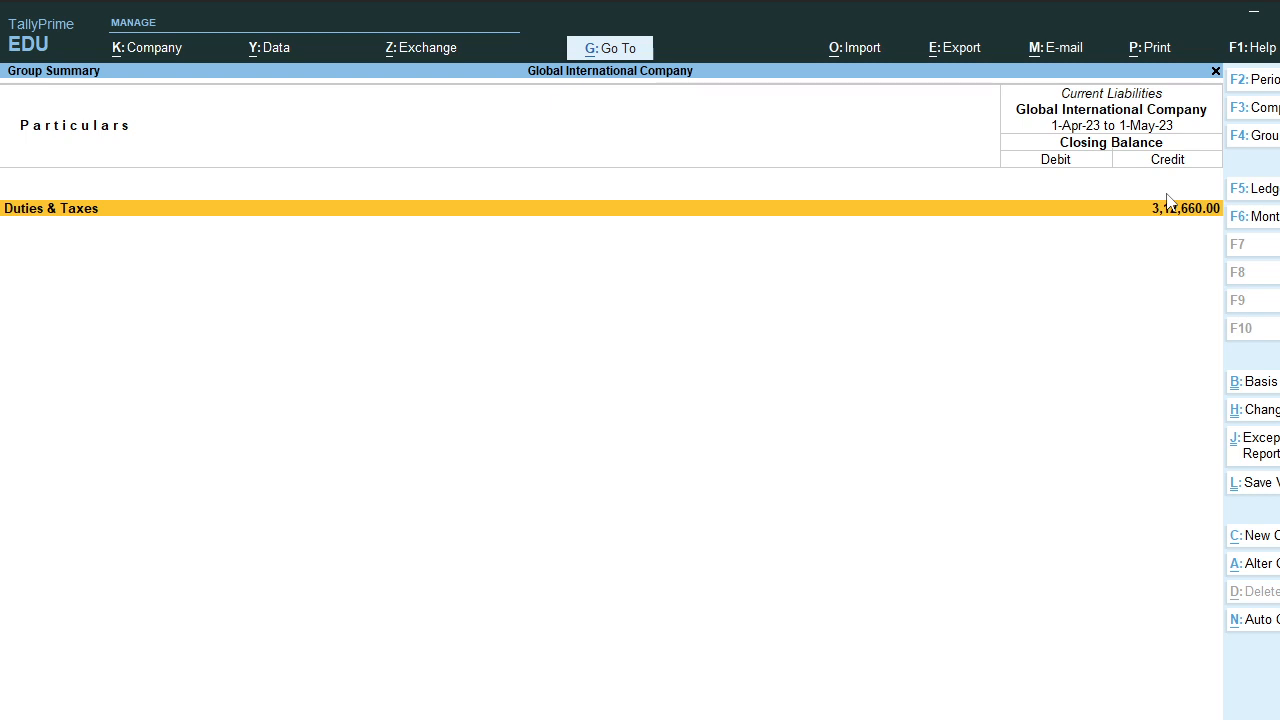
Step: Review Duties & Taxes showing Cgst and SGST at 1,56,330.00 each, then close the reports
key("Return")
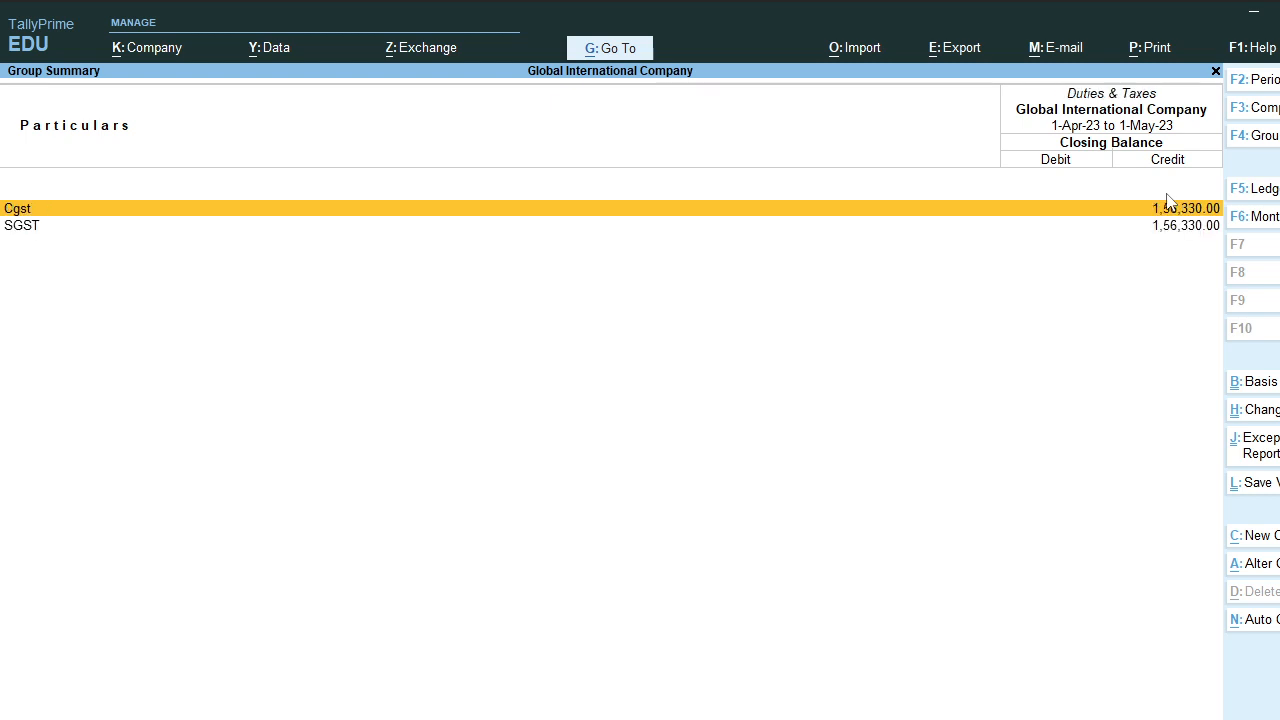
key("Down")
key("Up")
key("Down")
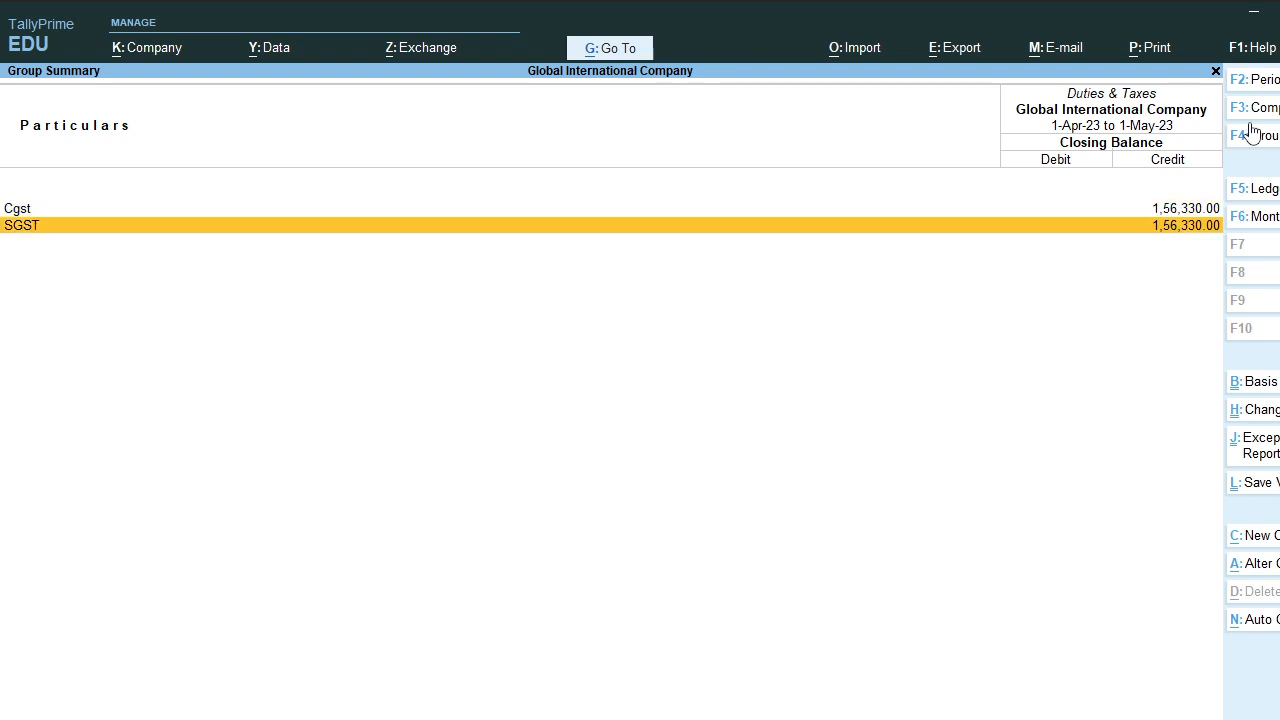
key("Up")
key("Down")
key("Up")
key("Down")
key("Up")
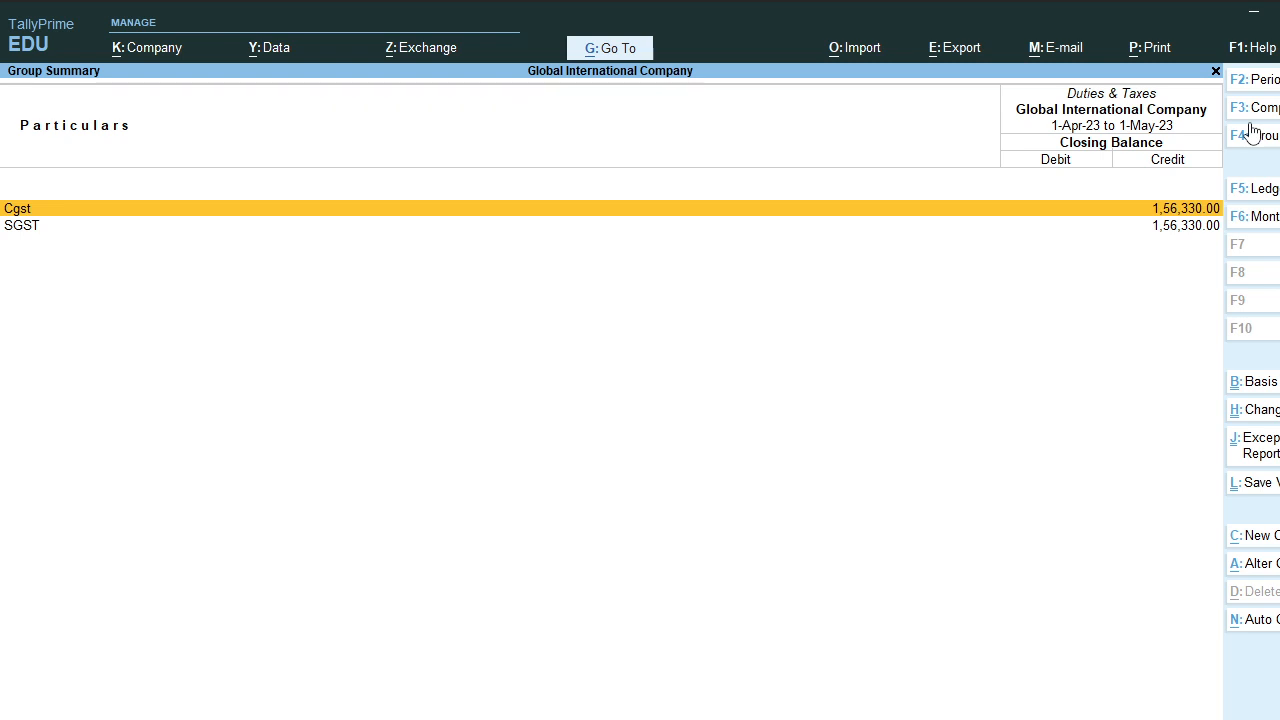
key("Escape")
key("Escape")
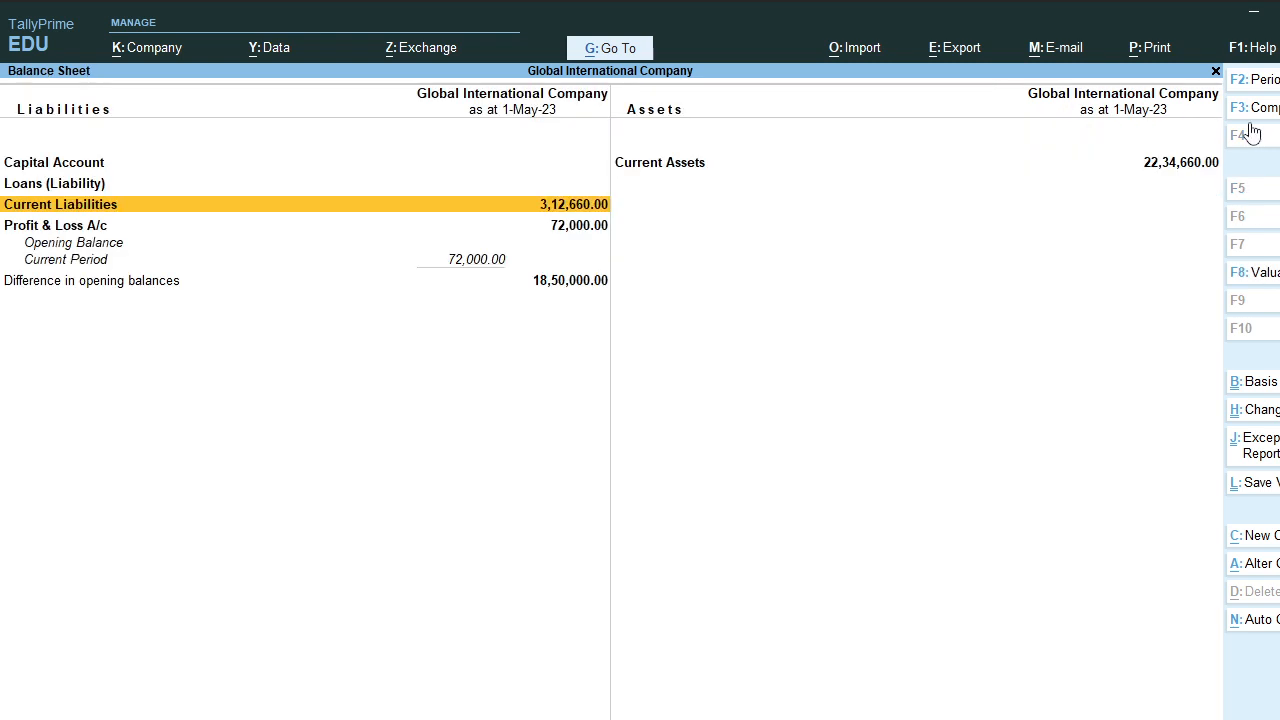
key("Escape")
Step: Start a Payment voucher debiting Cgst 1,56,330.00
key("Up")
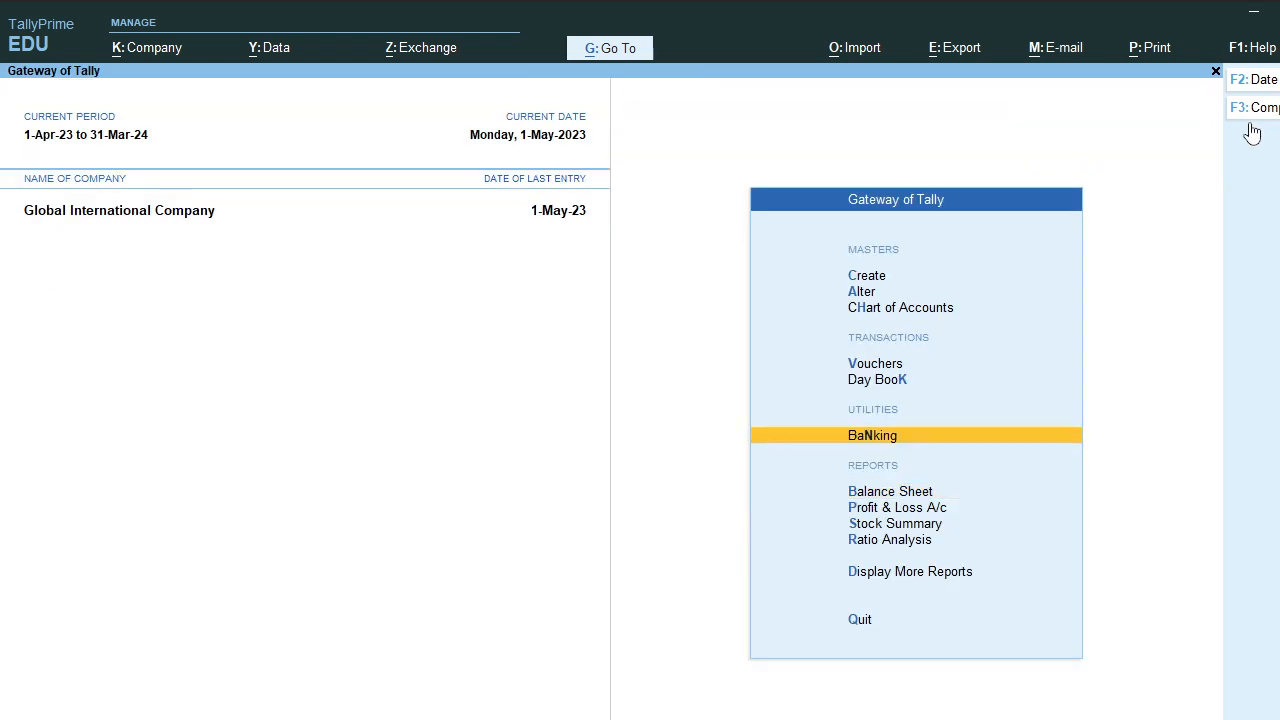
key("Up")
key("Up")
key("Return")
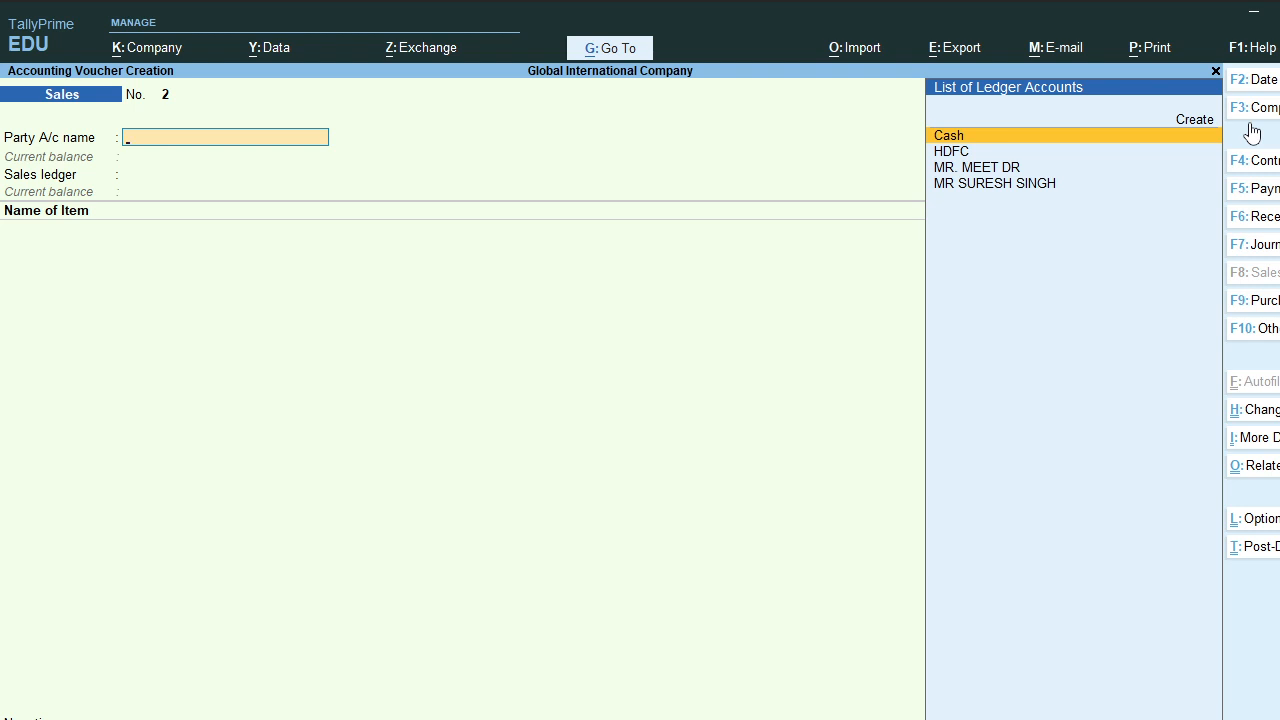
key("F5")
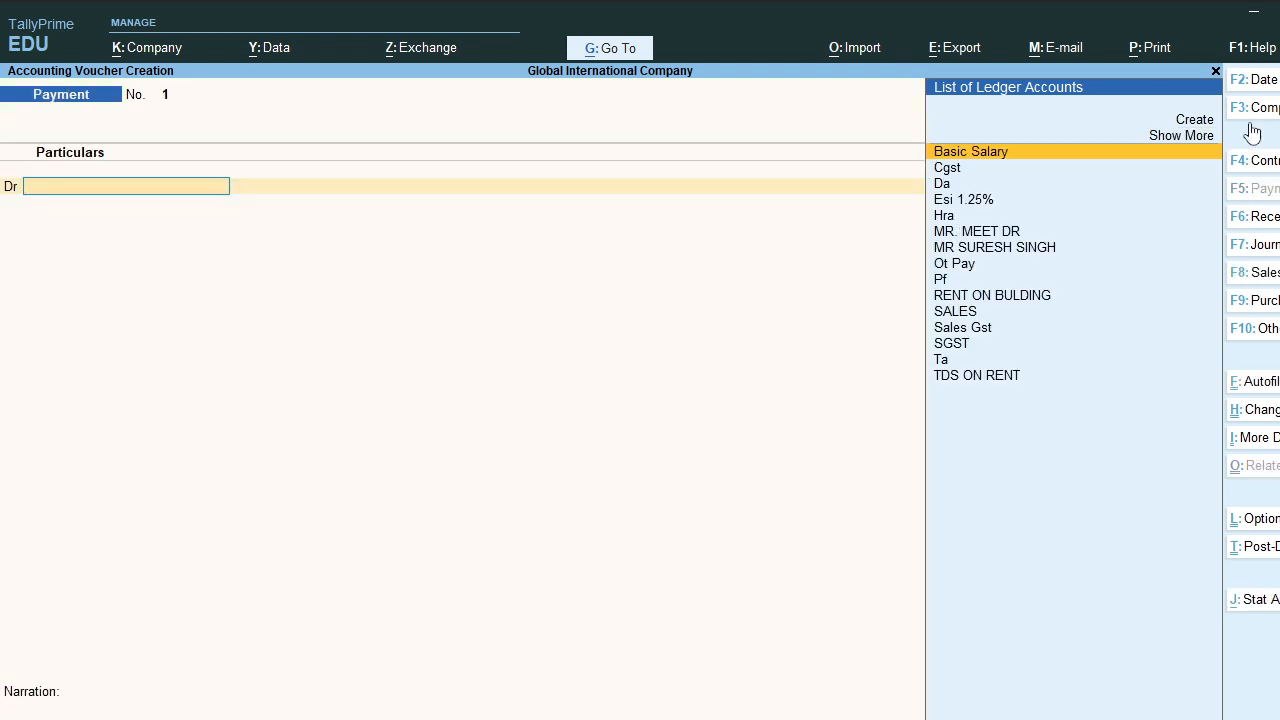
type("CGST")
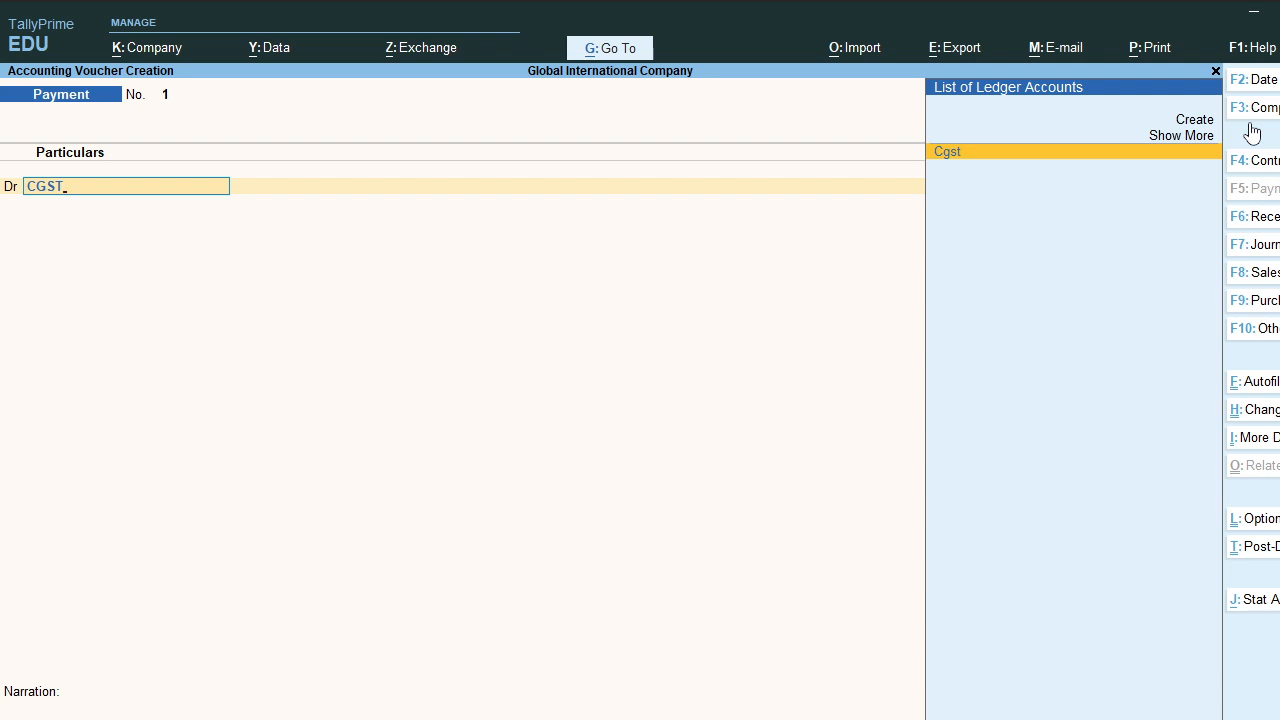
key("Return")
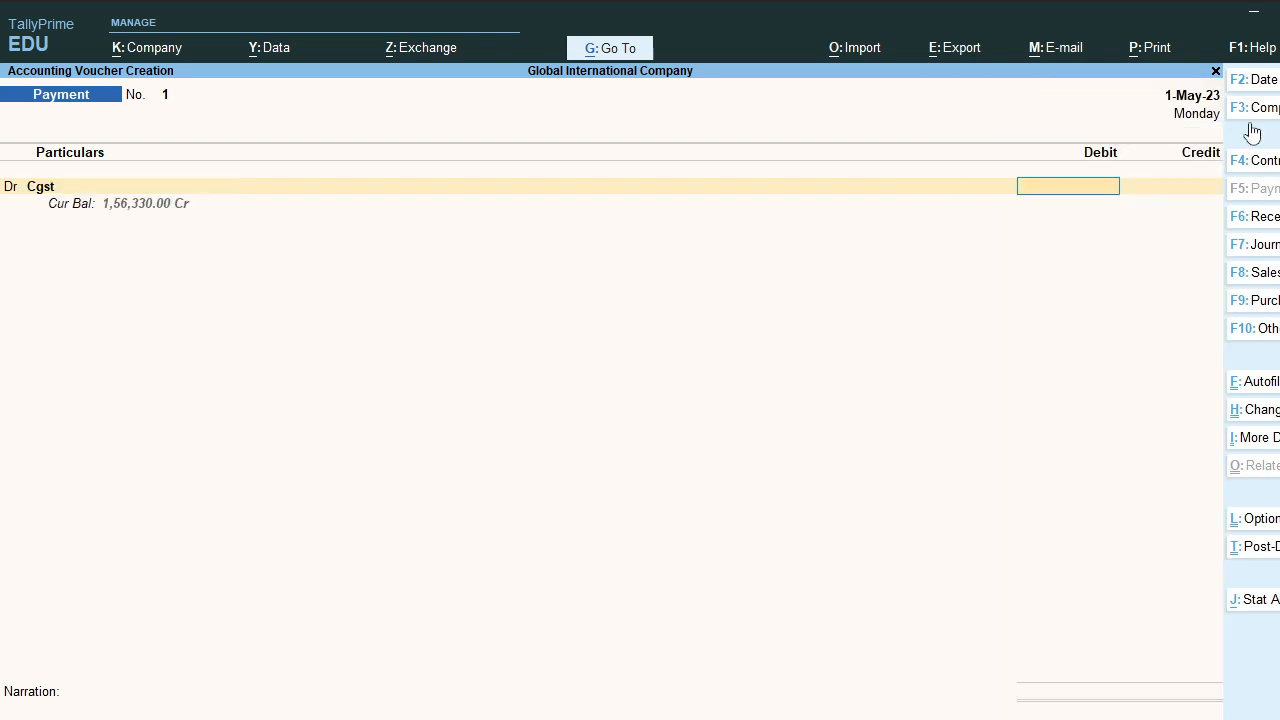
type("156330")
key("Return")
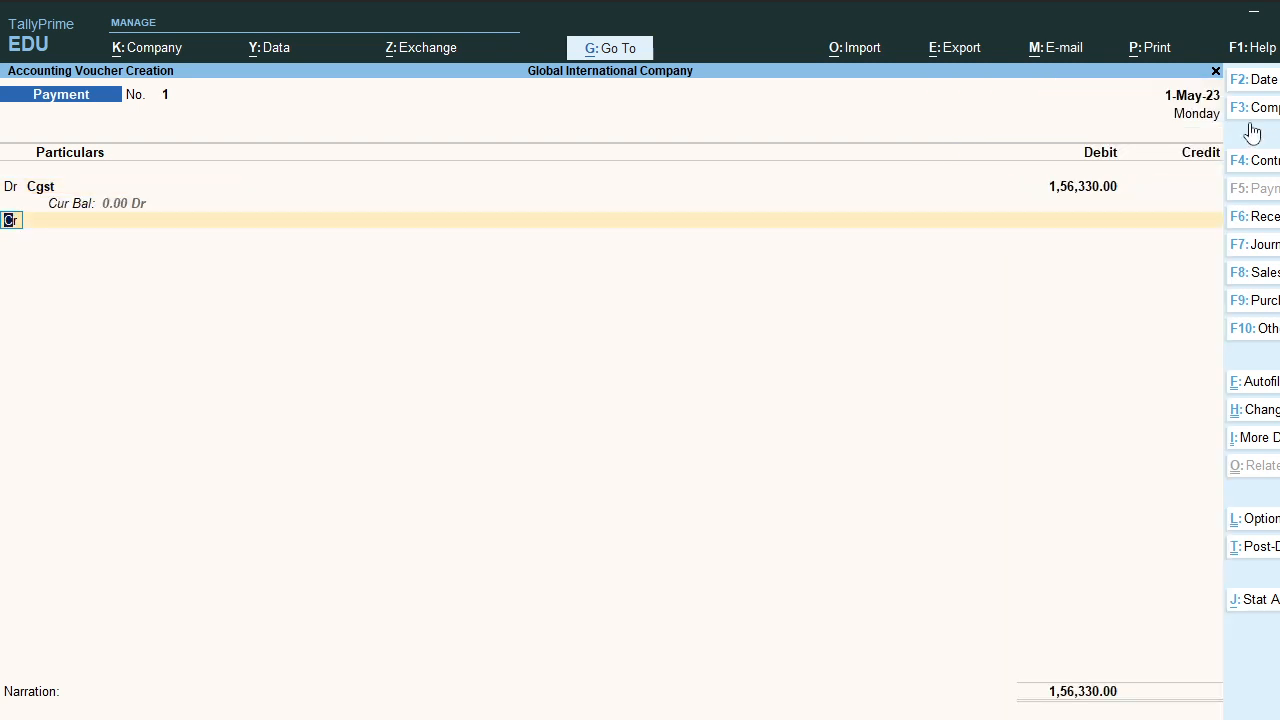
Step: Add a second debit of 1,56,330.00 to SGST
key("d")
key("Return")
type("sg")
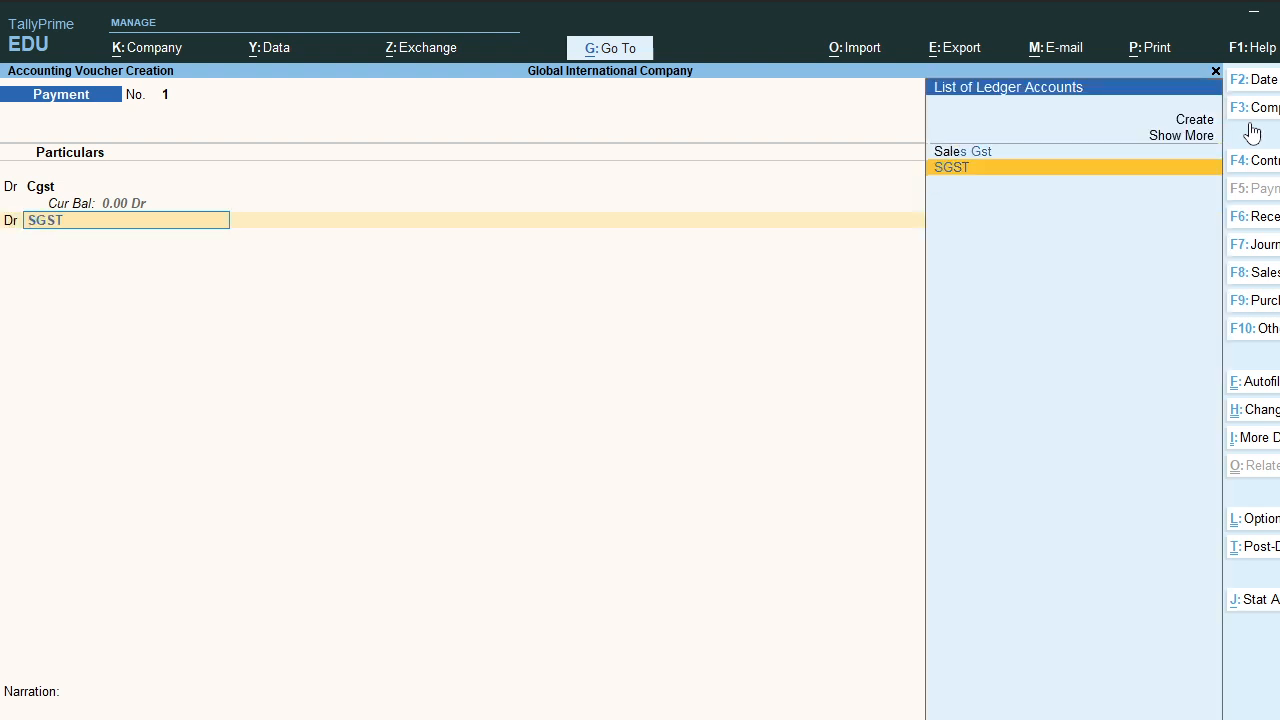
key("Return")
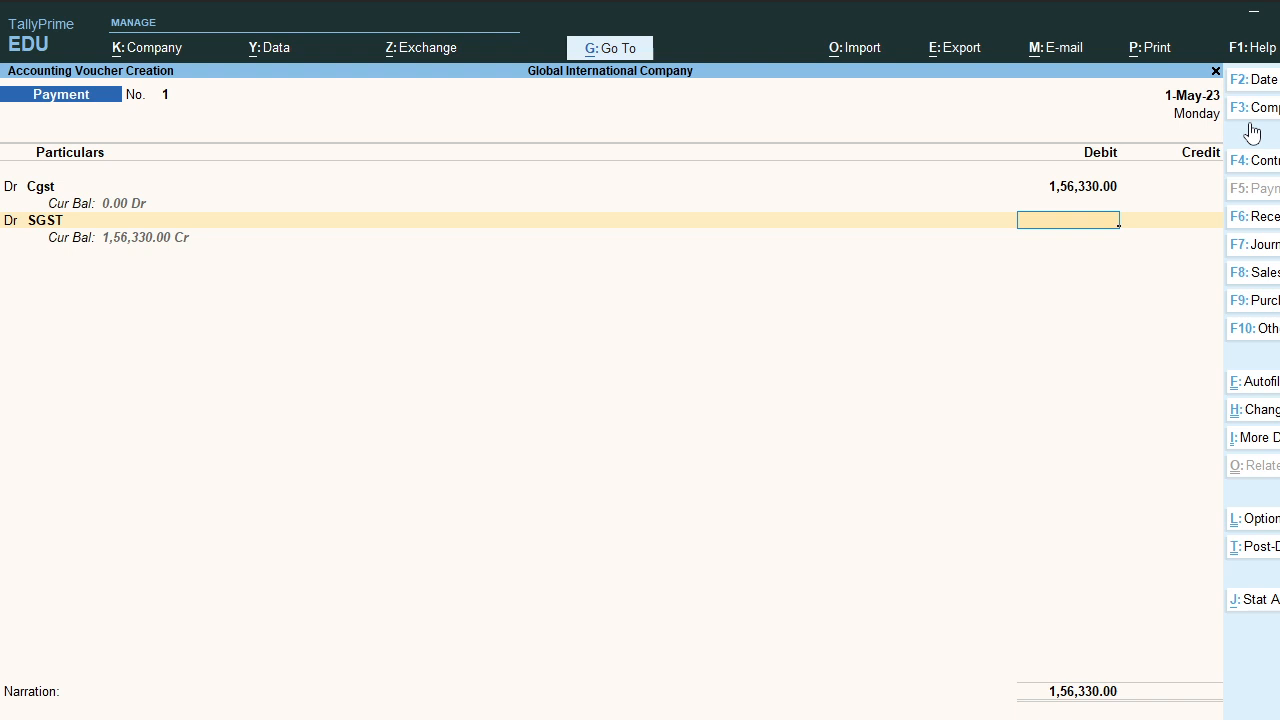
type("156330")
key("Return")
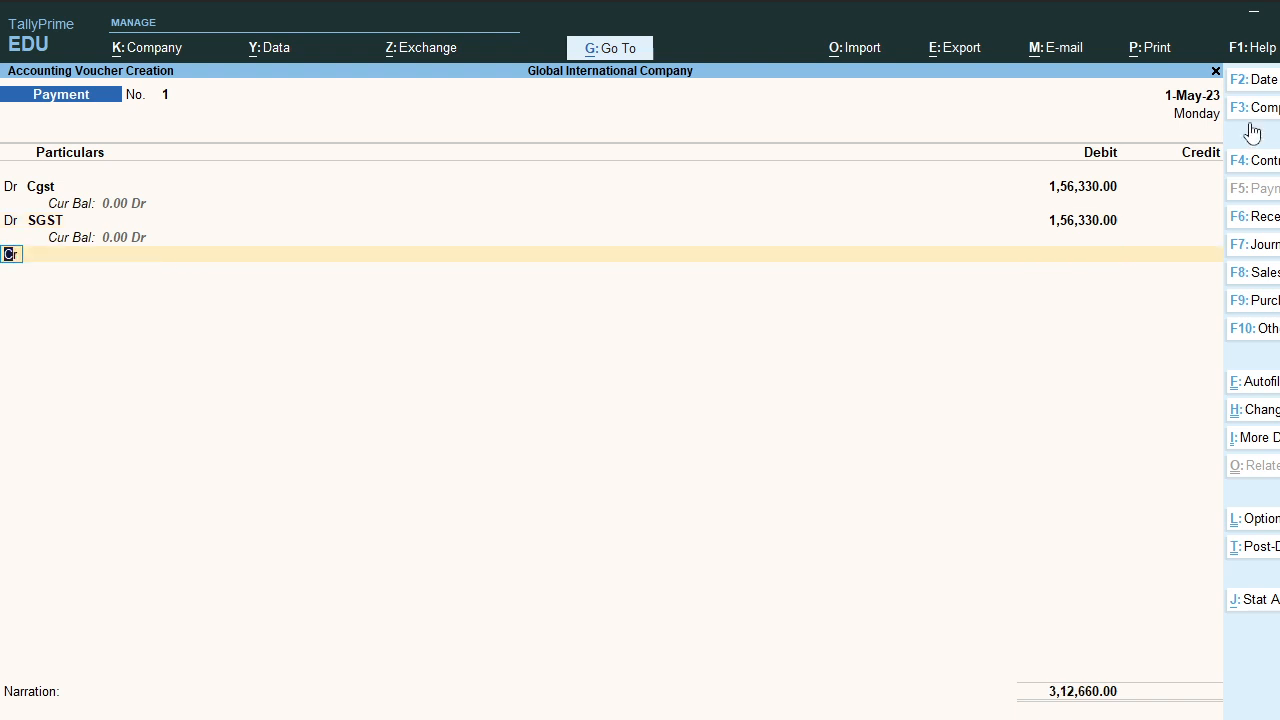
Step: Credit Cash 3,12,660.00 with no narration and save Payment No. 1
key("Return")
type("Cash")
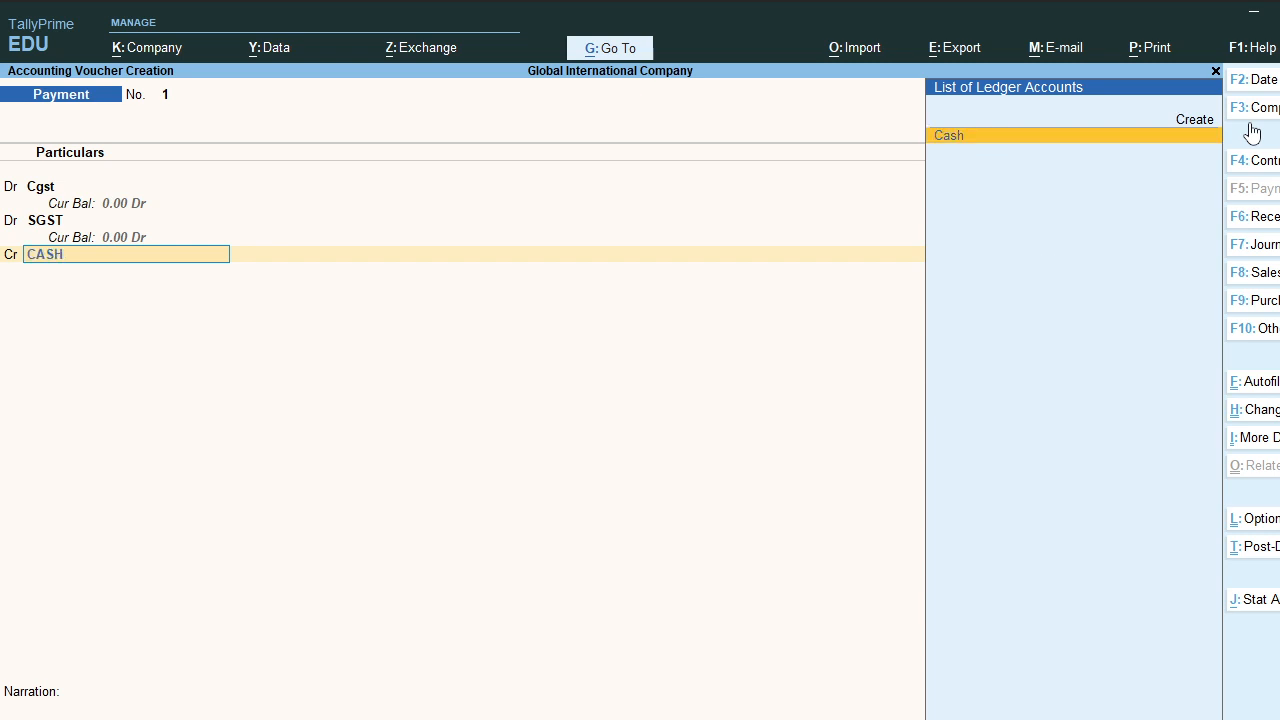
key("Return")
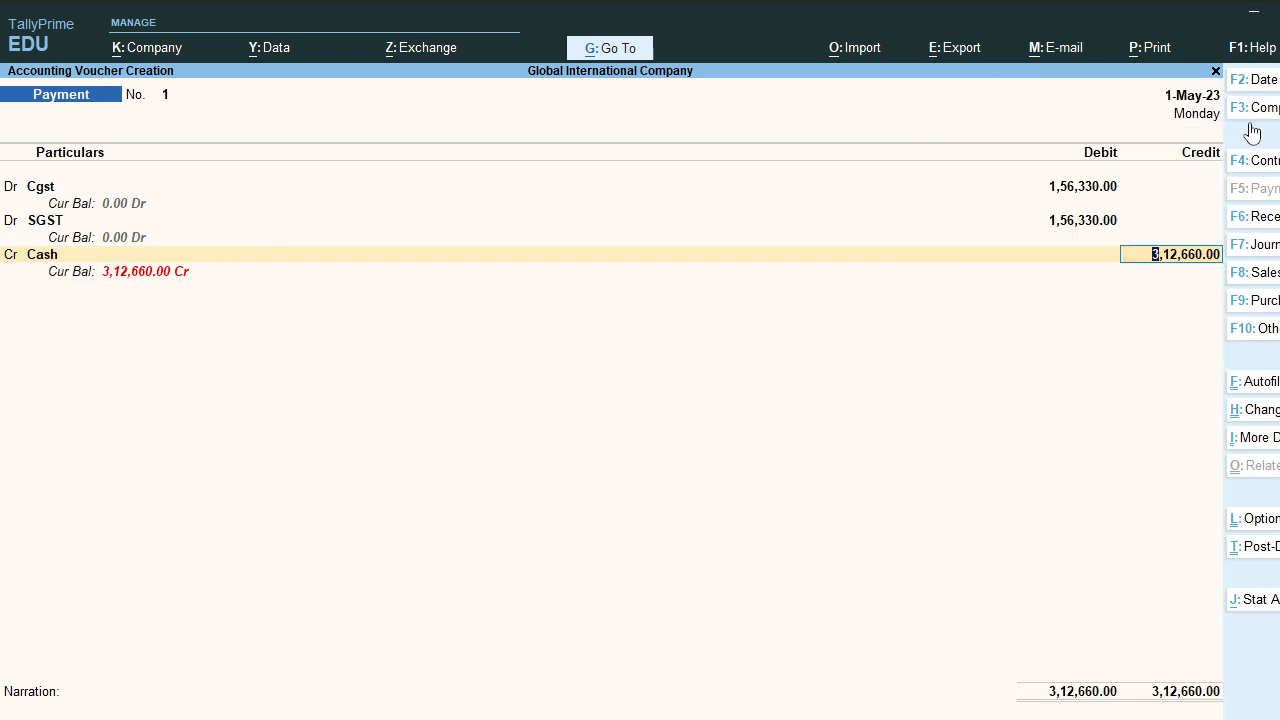
key("Return")
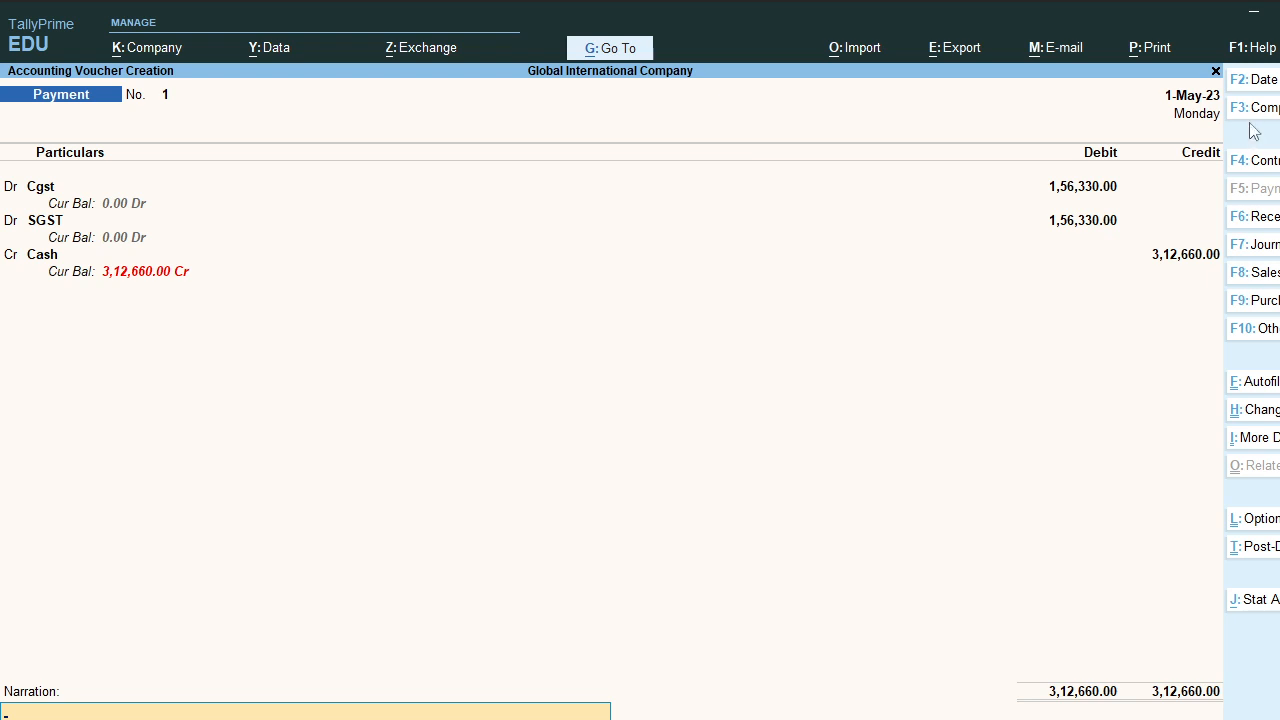
key("Return")
key("y")
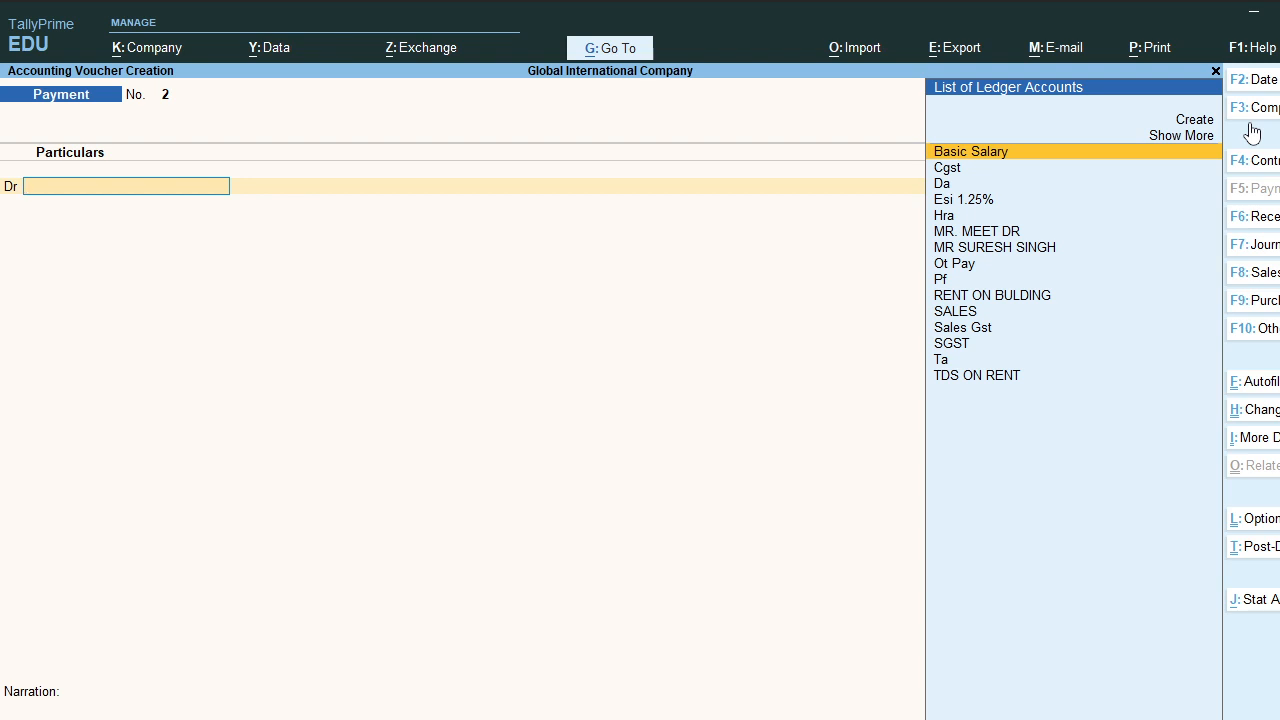
Step: Record a Receipt crediting the customer's ledger 20,49,660 against bill 1, with Cash debited
key("F6")
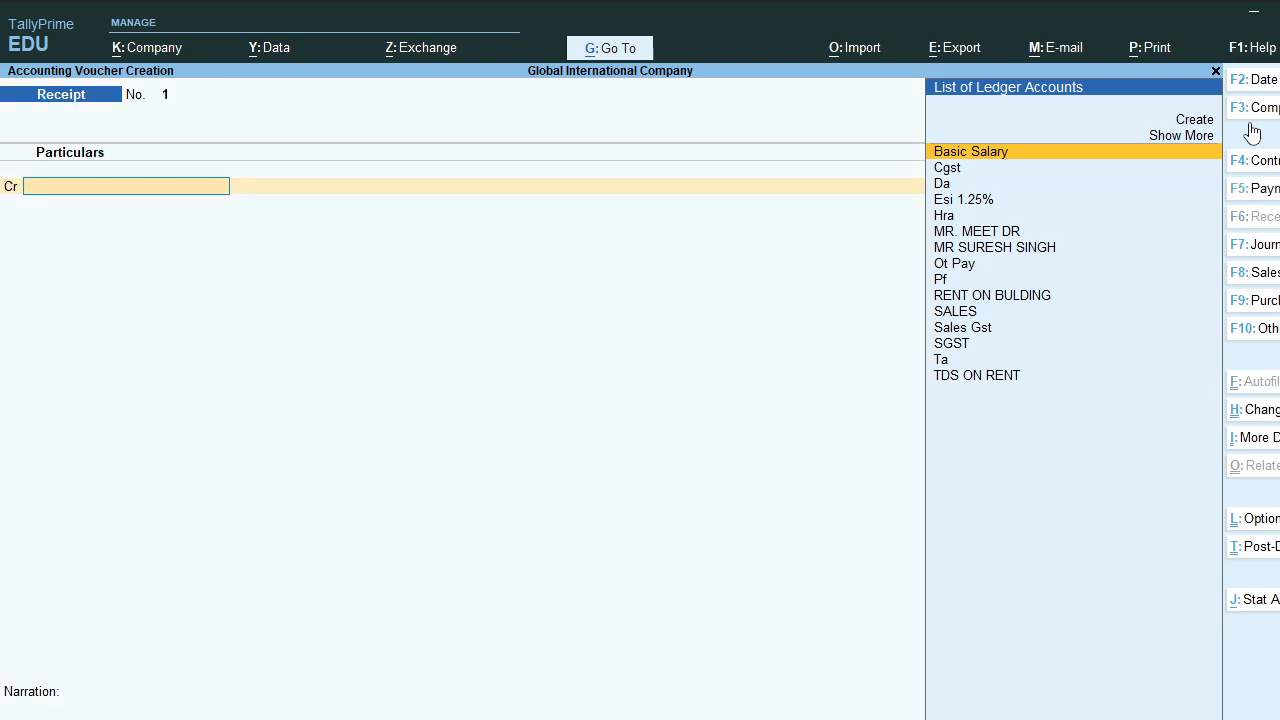
type("MR")
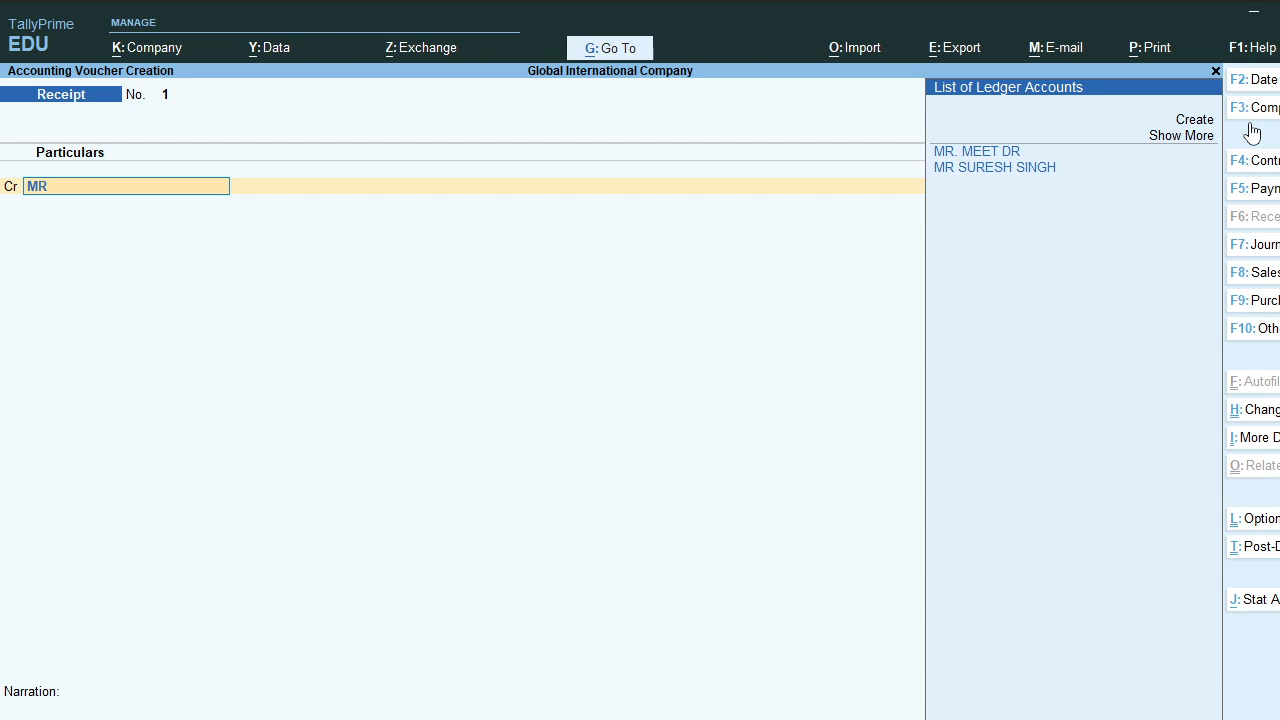
key("Return")
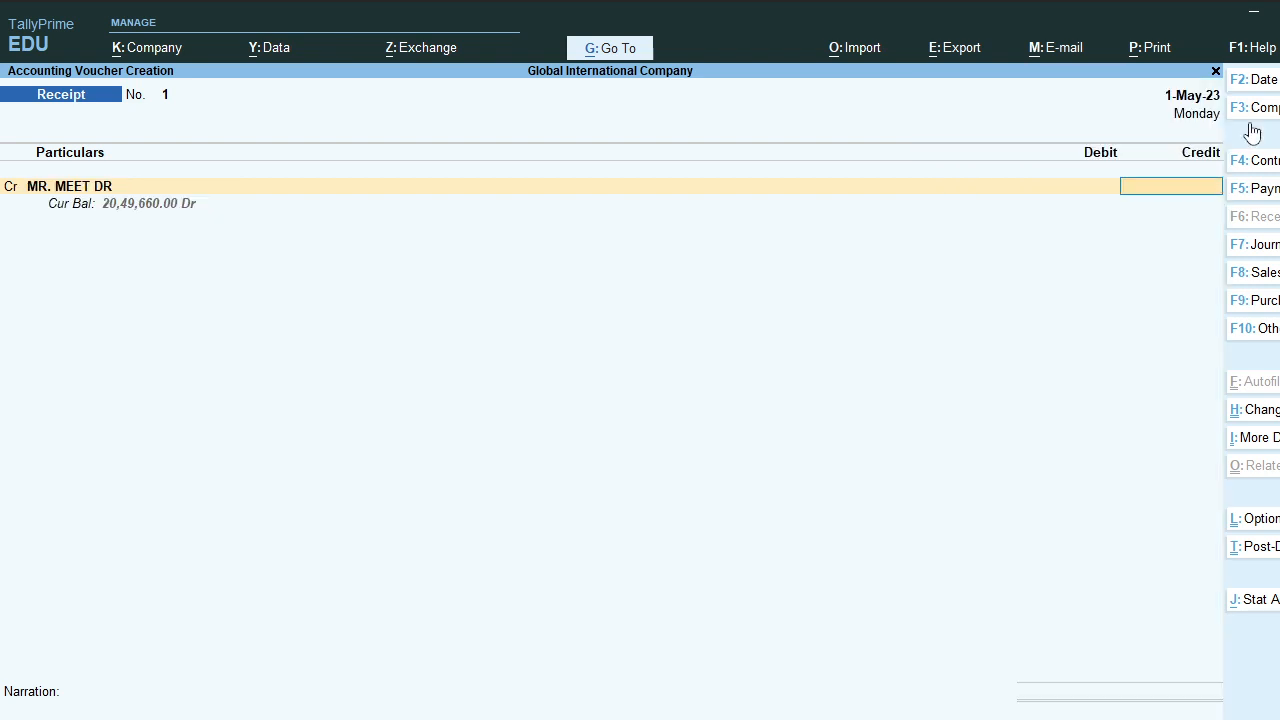
type("20,")
type("49,")
type("660")
key("Return")
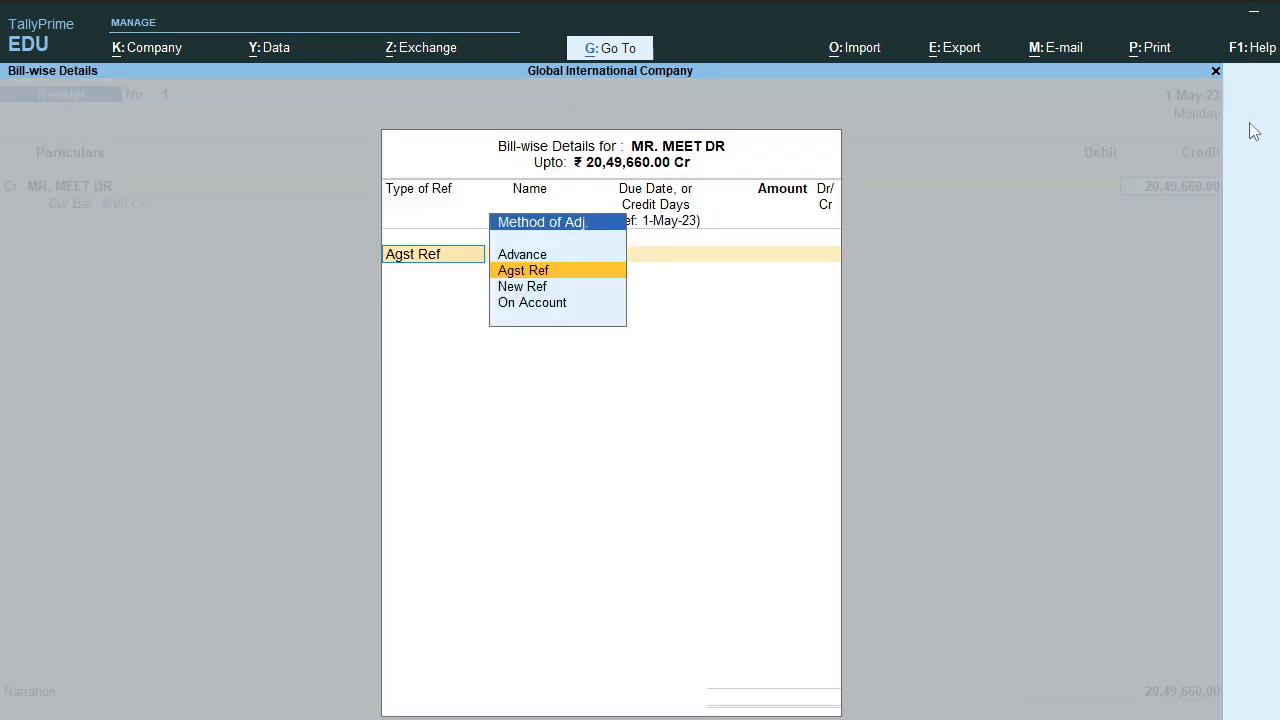
key("Return")
key("Return")
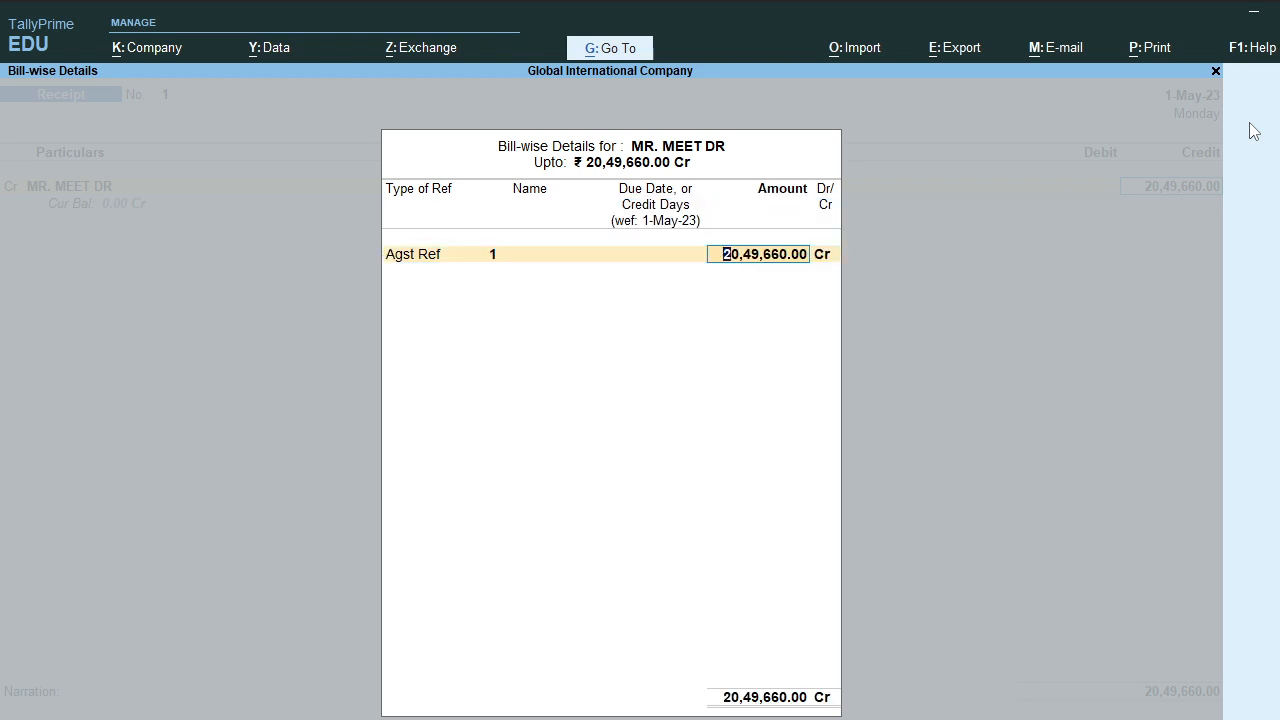
key("Return")
key("Return")
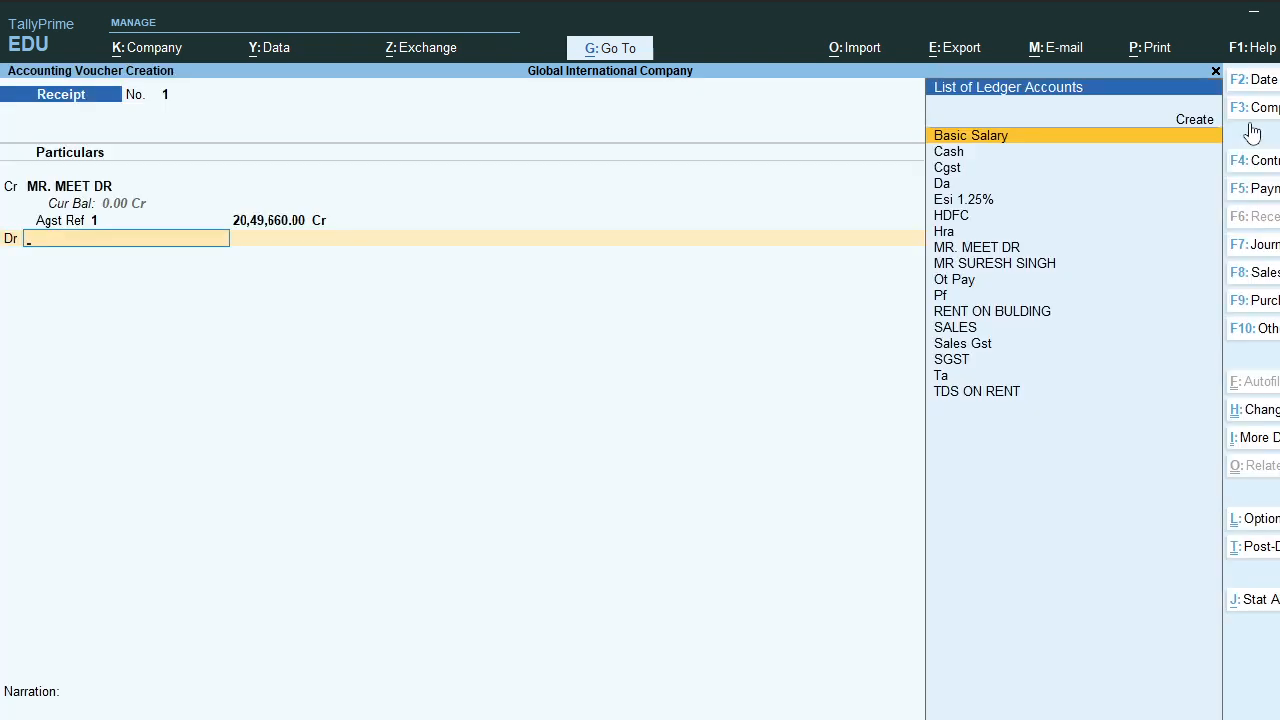
type("CASH")
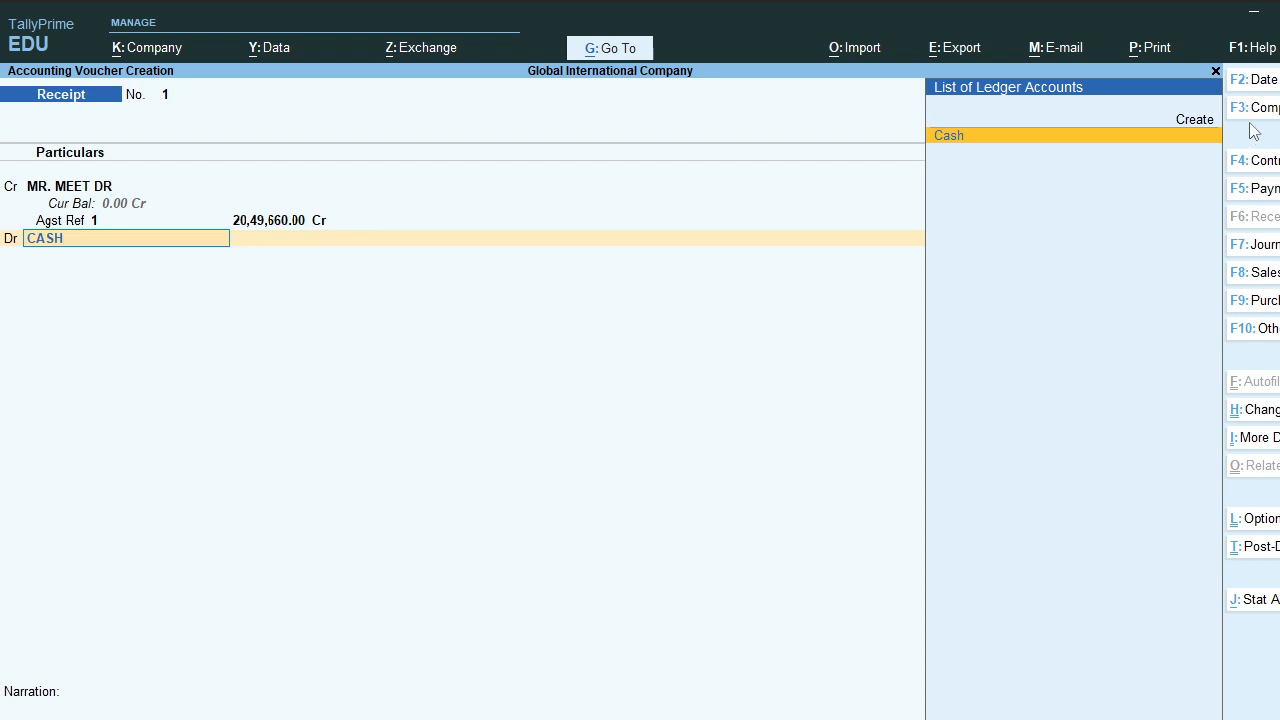
key("Return")
key("Return")
key("Return")
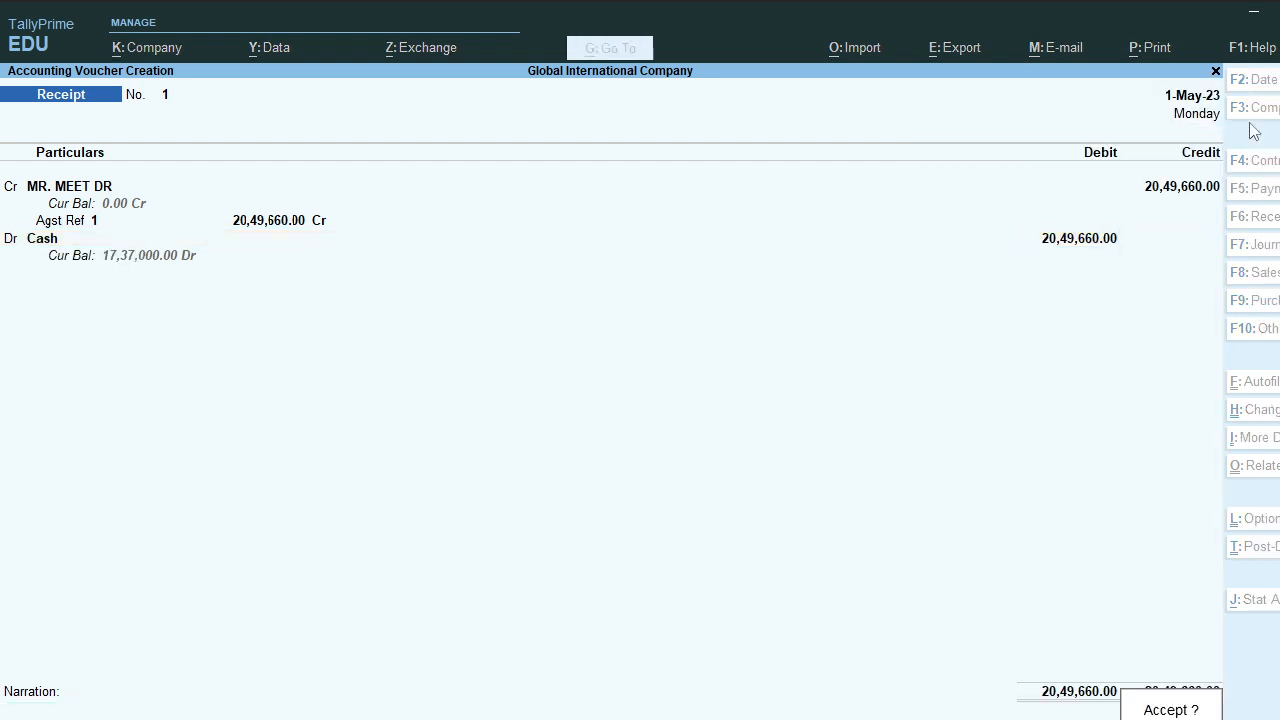
key("Return")
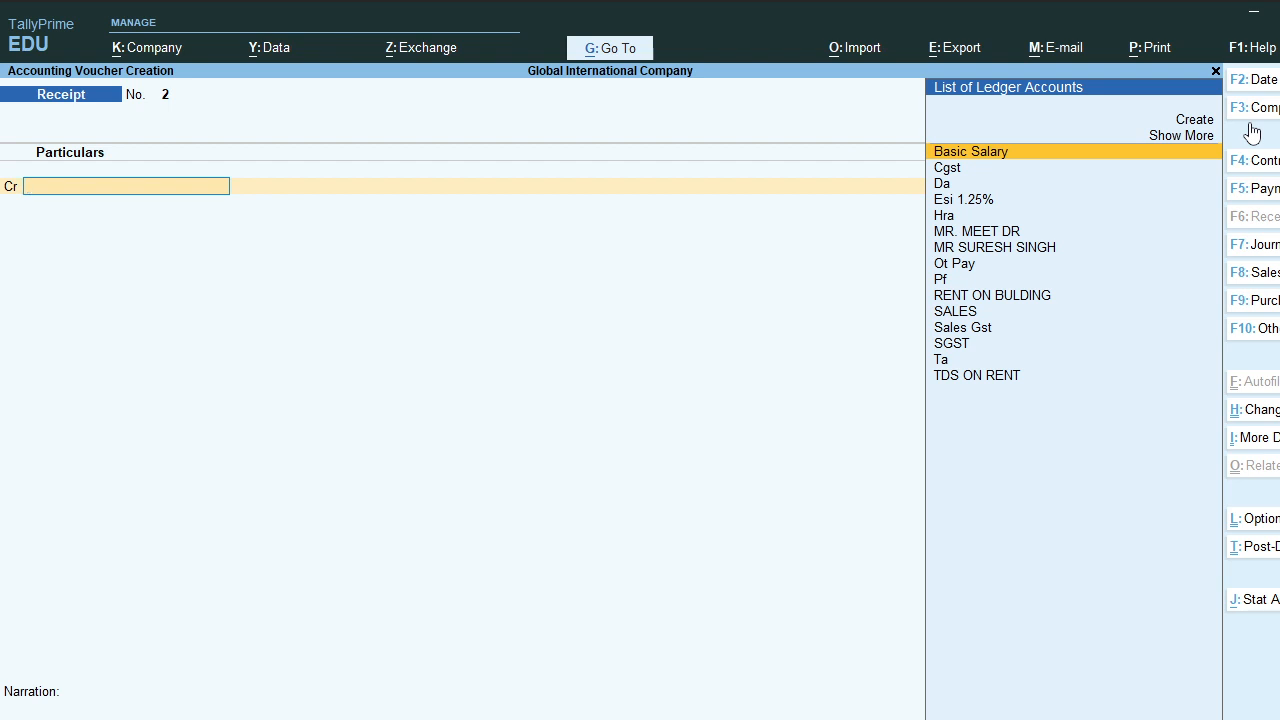
Step: Begin a Purchase voucher with supplier invoice 111 dated 1-May-23 and create a party ledger
key("F9")
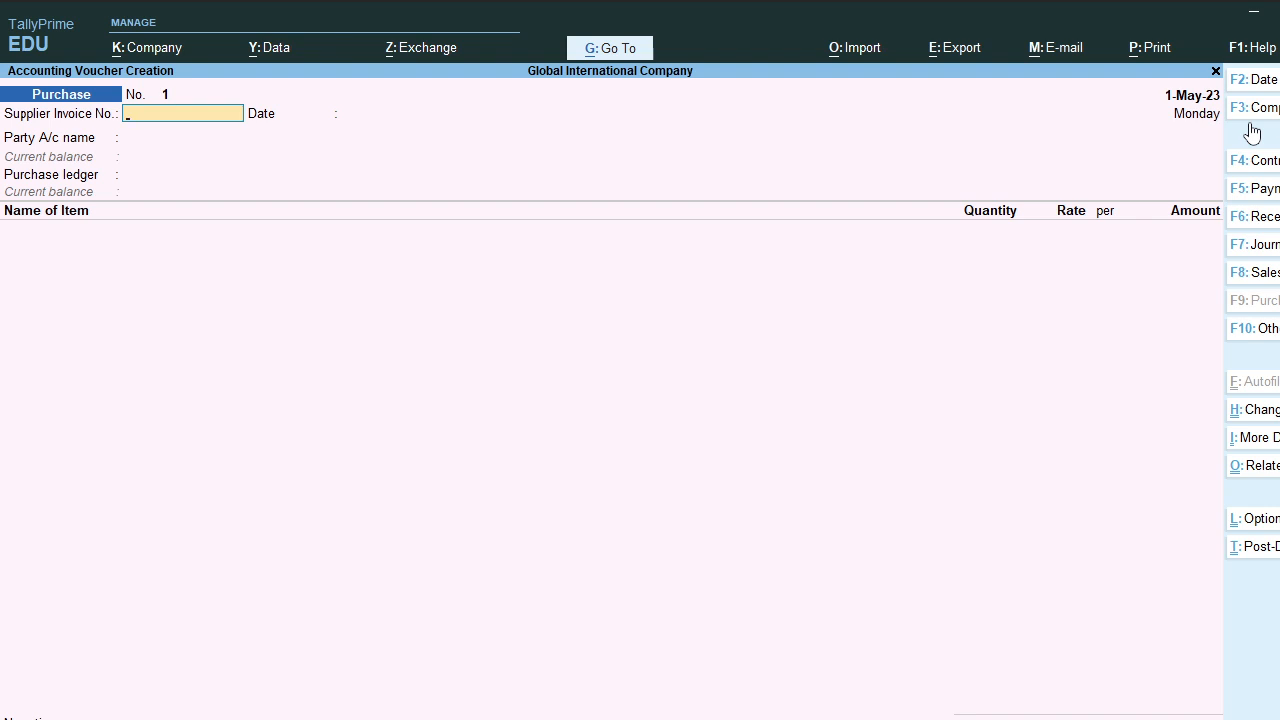
type("111")
key("Return")
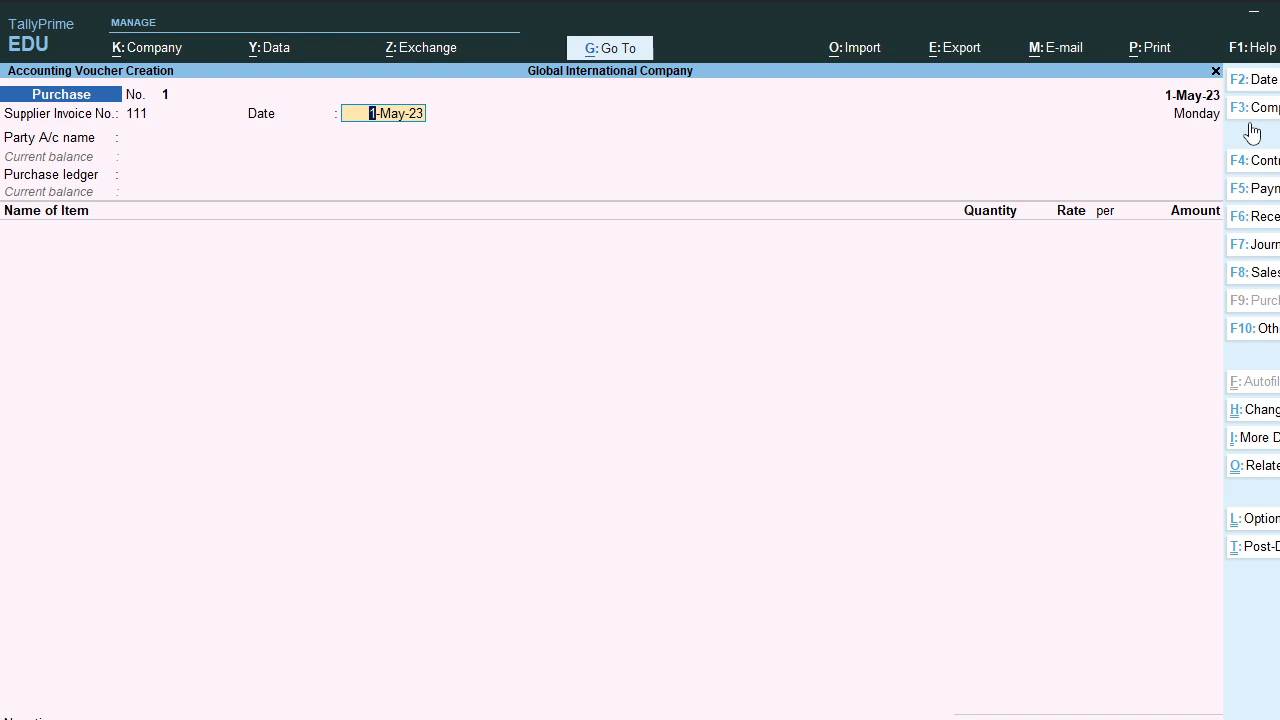
key("Return")
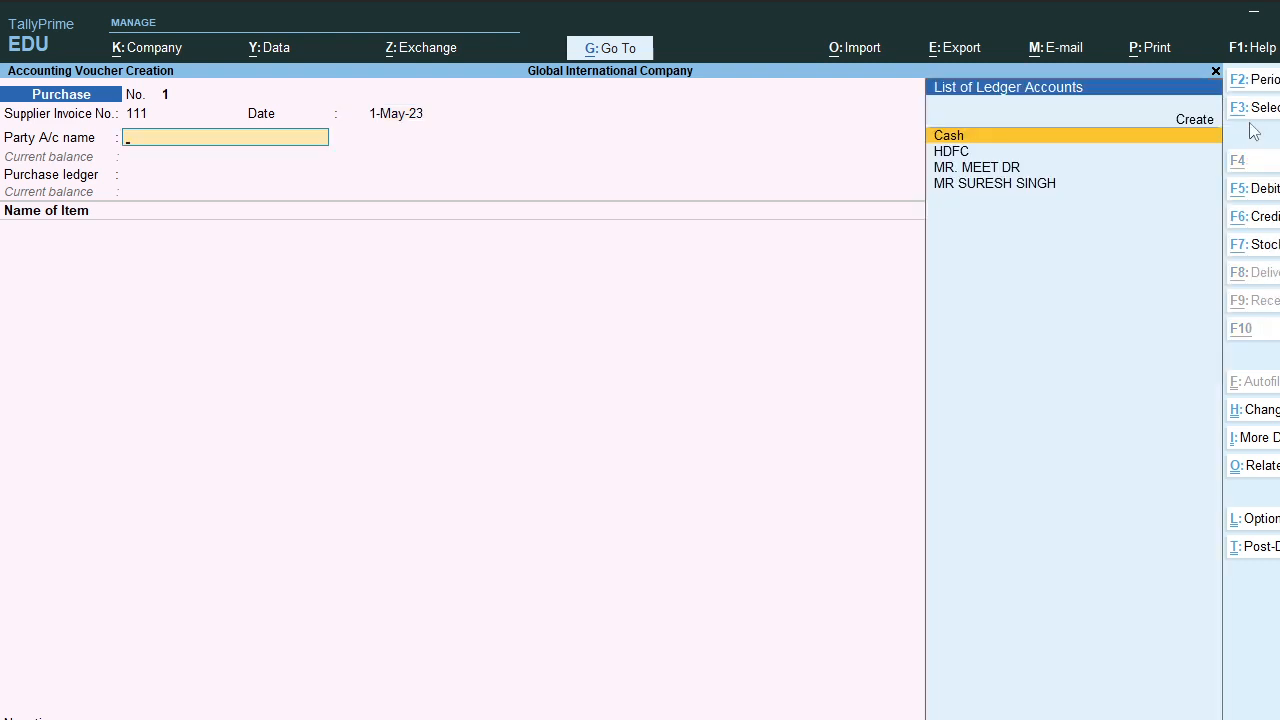
key("alt+c")
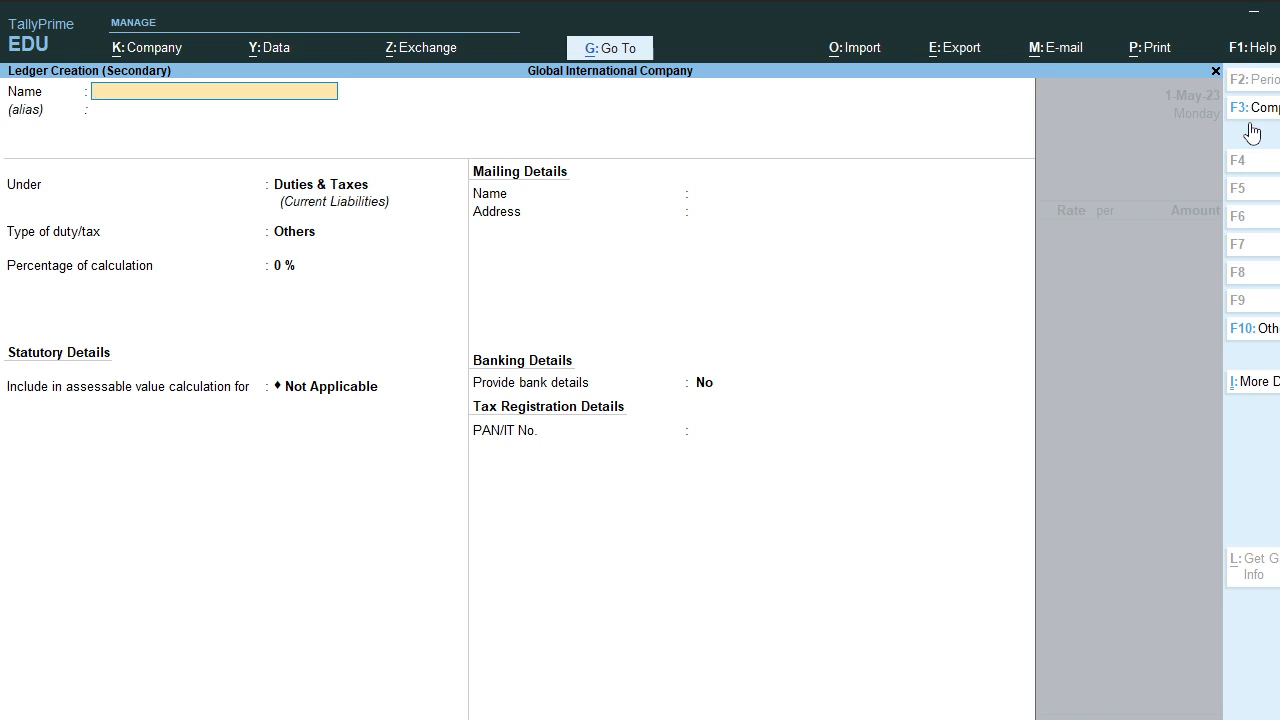
Step: Name the supplier's ledger, place it under Sundry Creditors, and keep Regular registration
type("MR DINESH  CR")
key("Return")
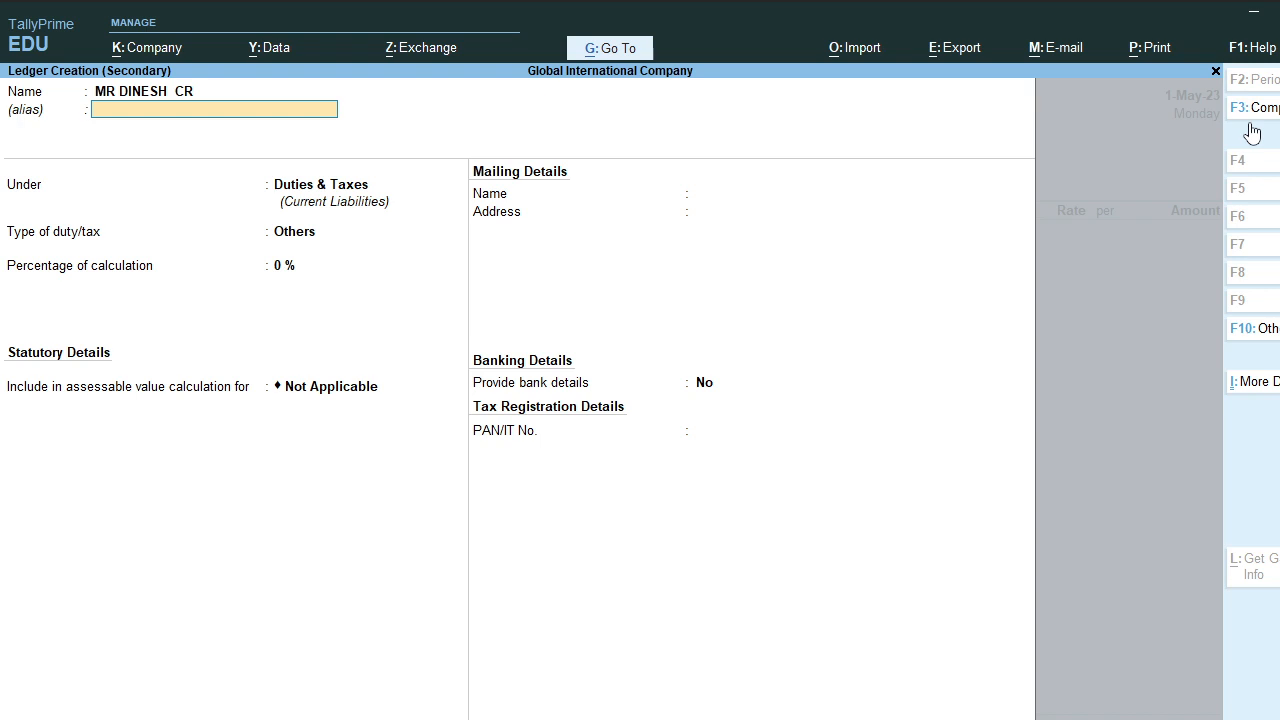
key("Return")
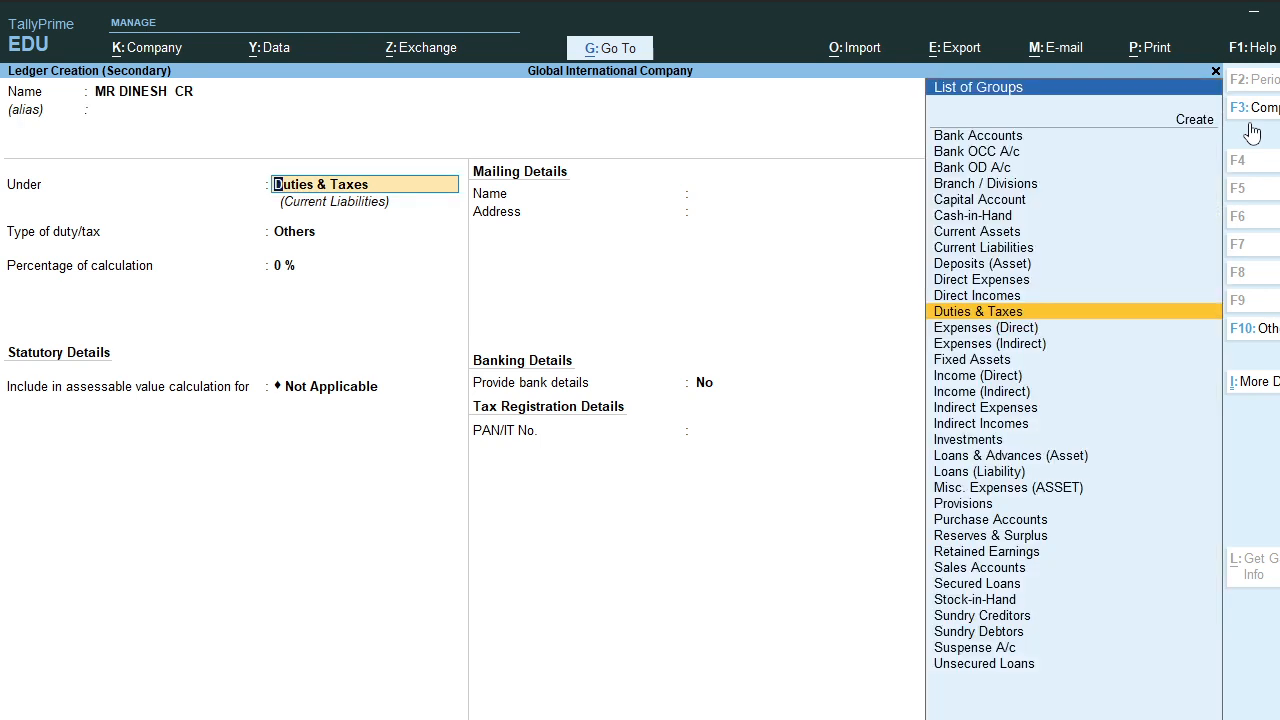
type("SUN")
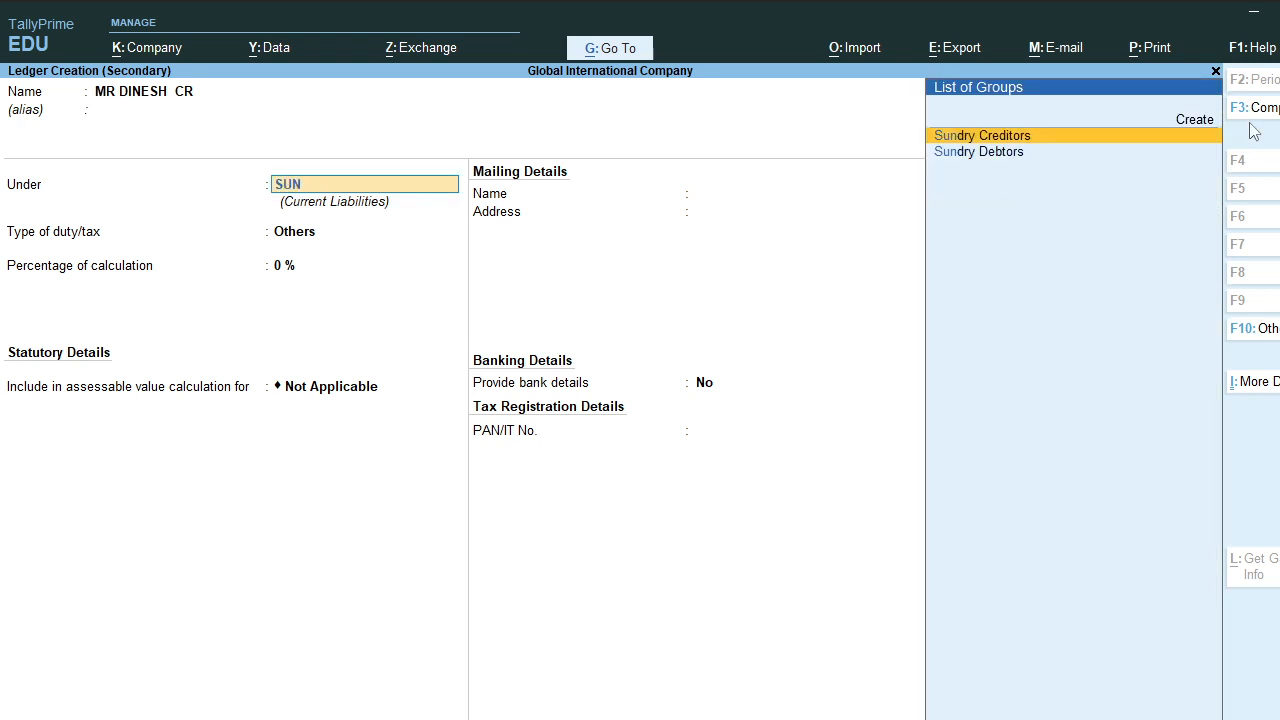
key("Return")
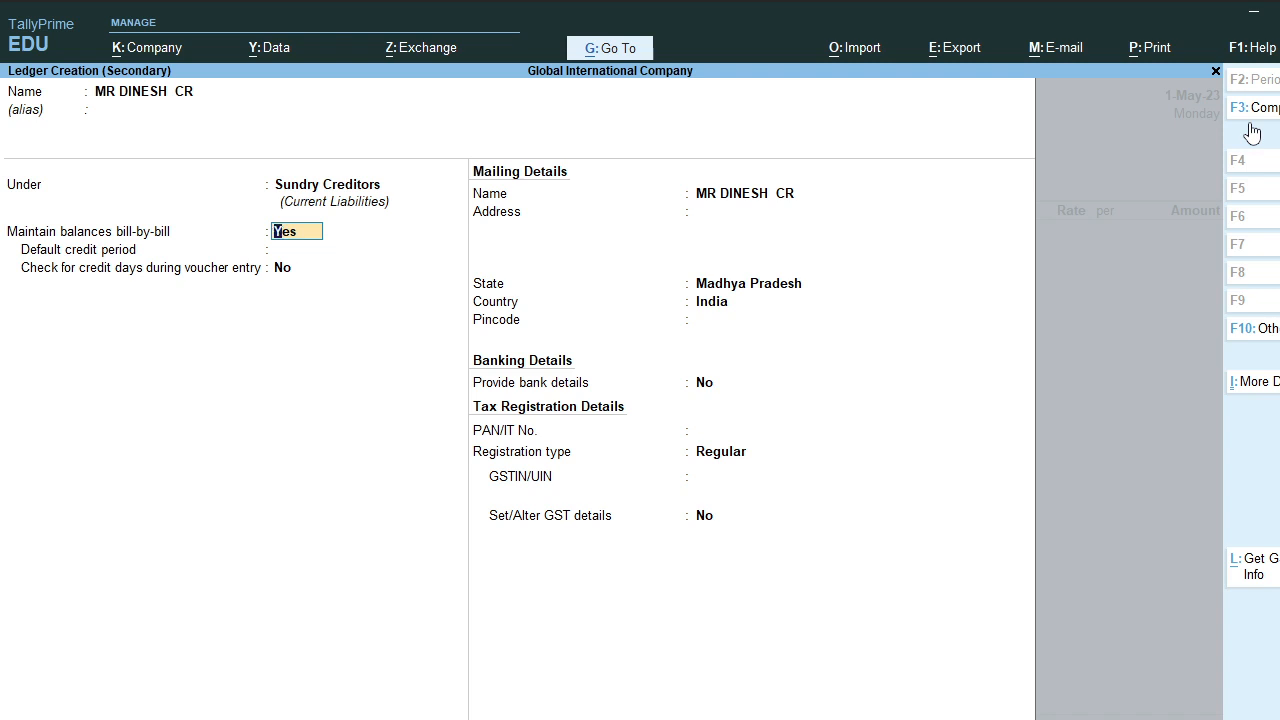
key("Return")
key("Return")
key("Return")
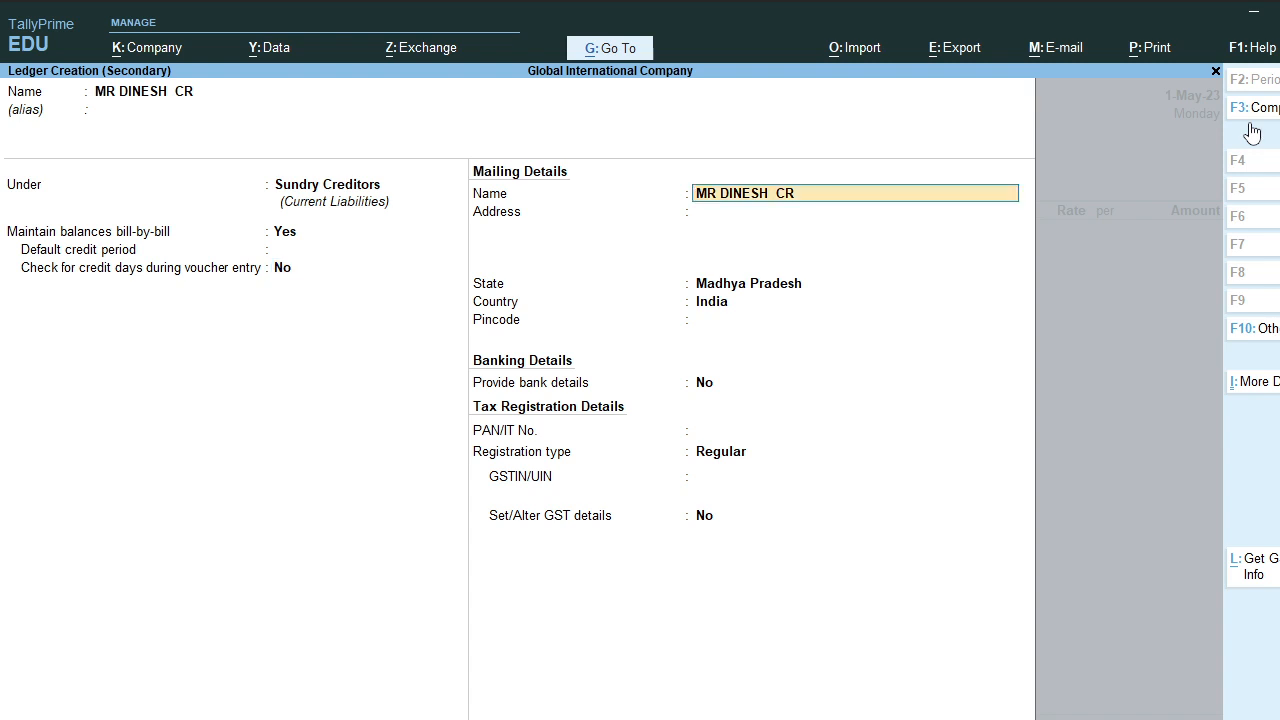
key("Return")
key("Return")
key("Return")
key("Return")
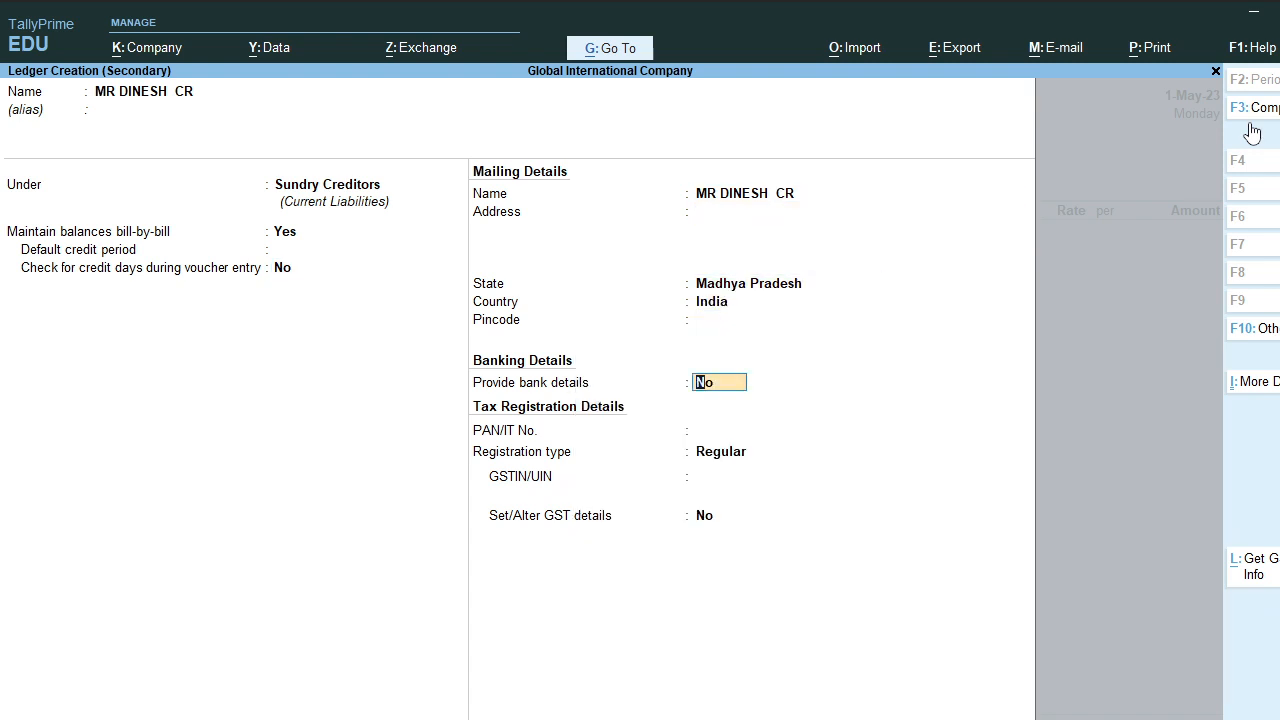
key("Return")
key("Return")
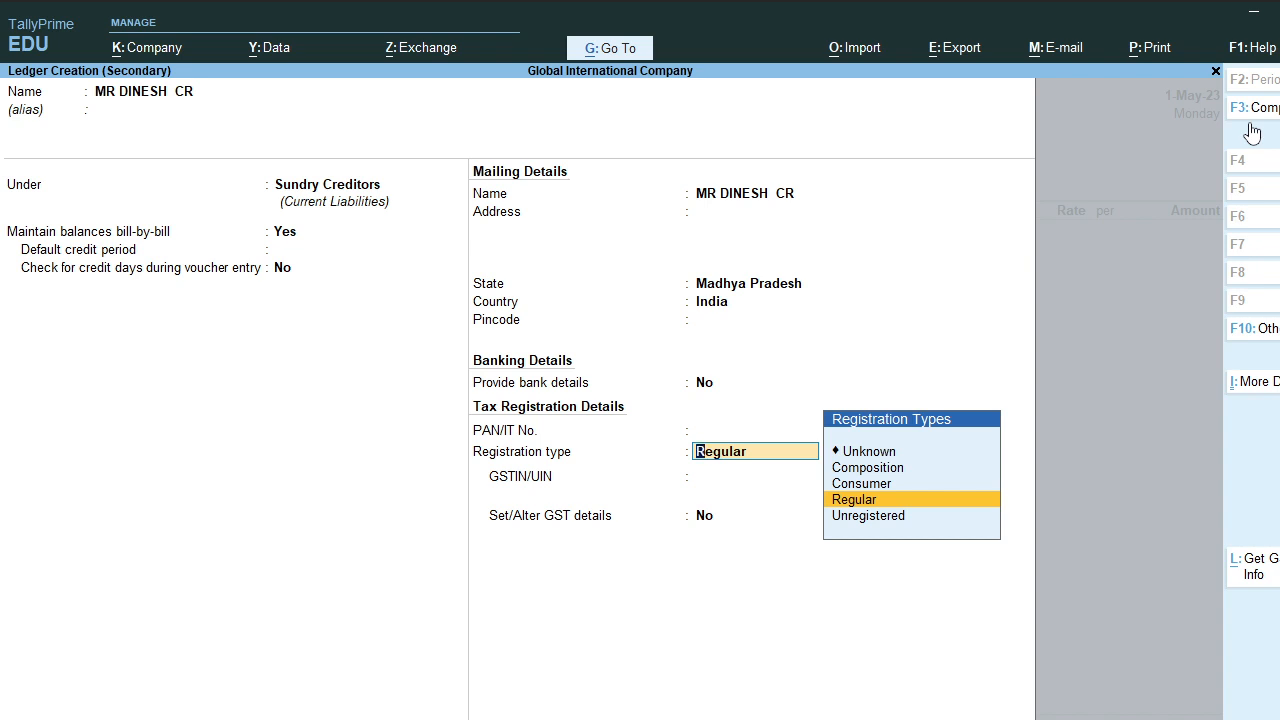
key("Return")
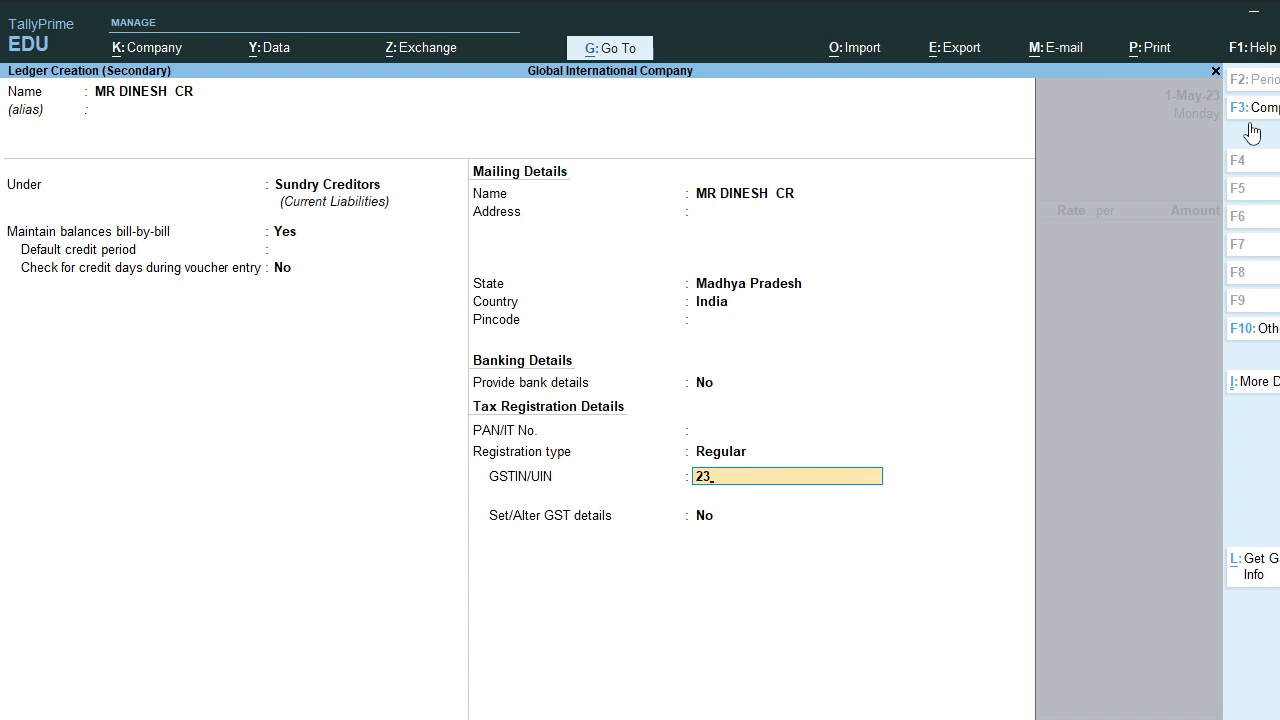
Step: Enter the supplier's GSTIN, accept the GST details, save the ledger and accept party details
key("Return")
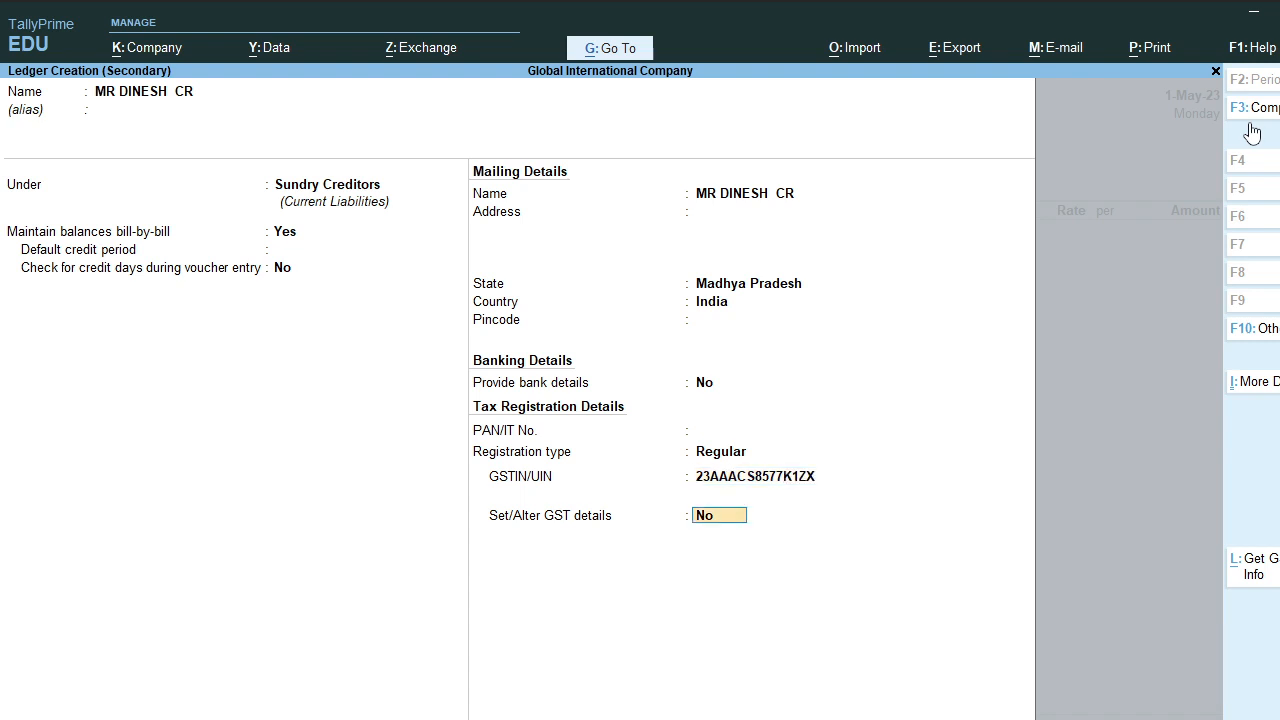
type("y")
key("Return")
key("Return")
key("Return")
key("Return")
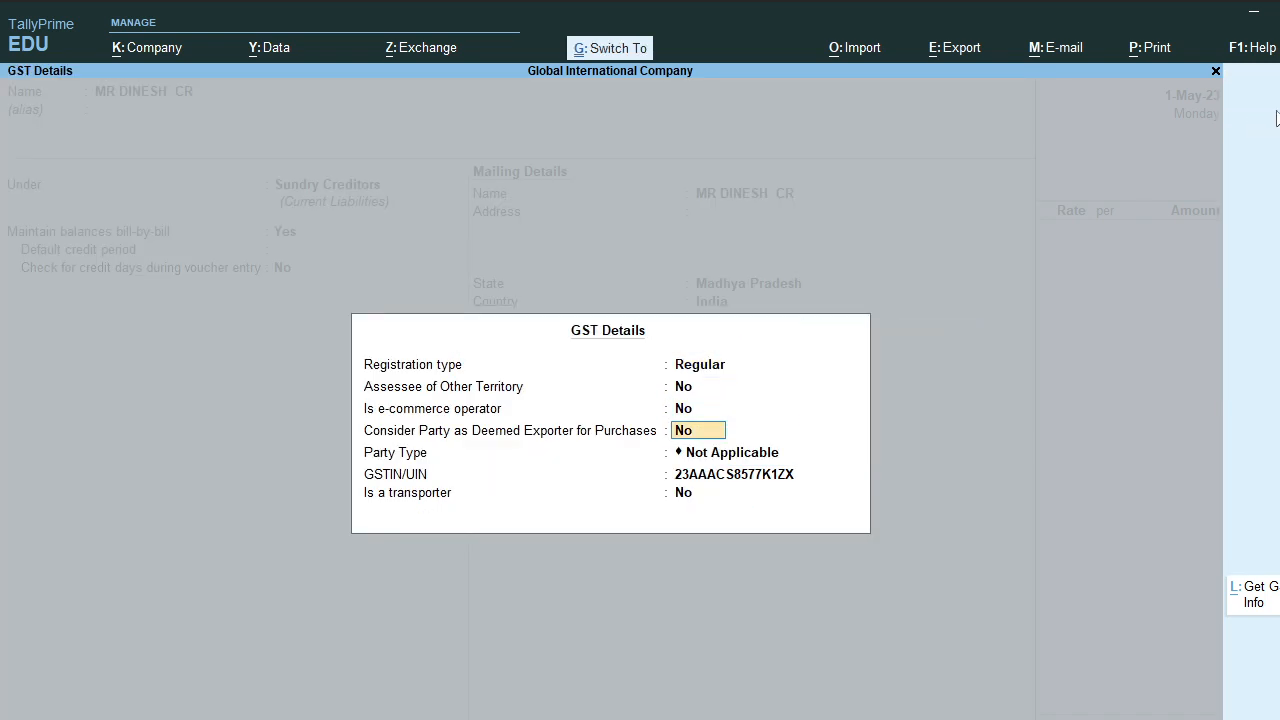
key("ctrl+a")
key("Return")
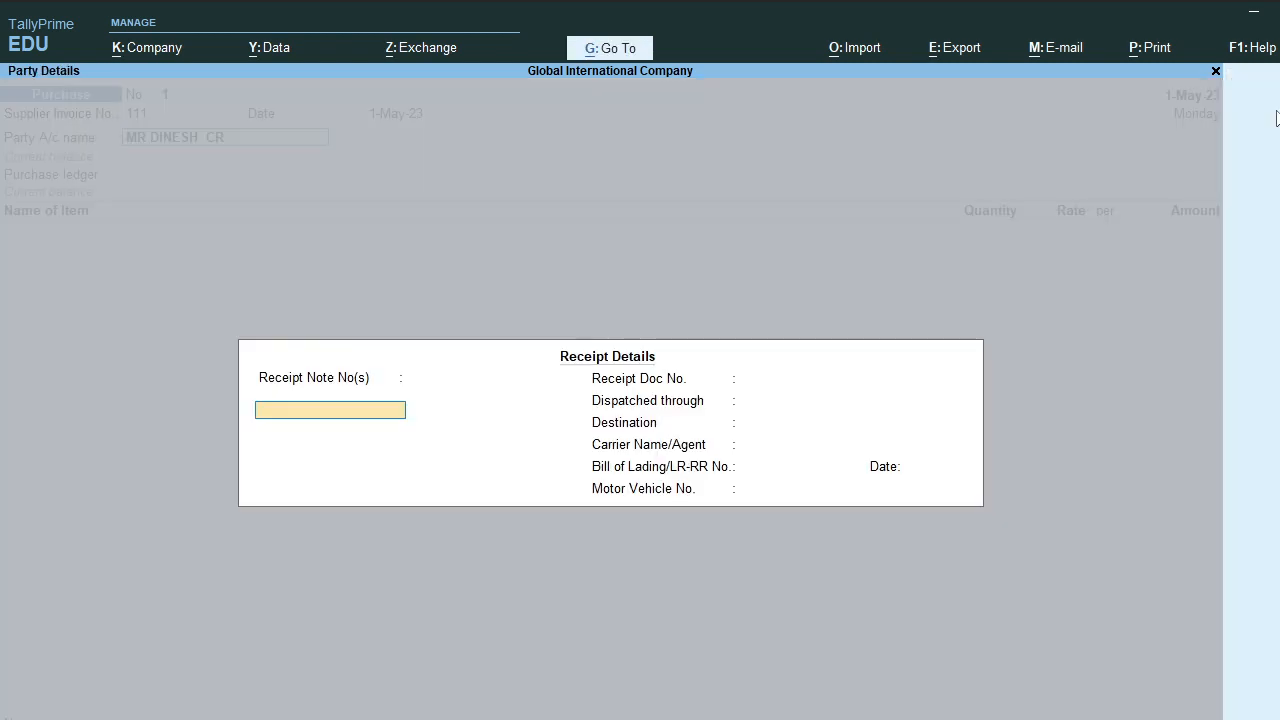
key("Return")
key("ctrl+a")
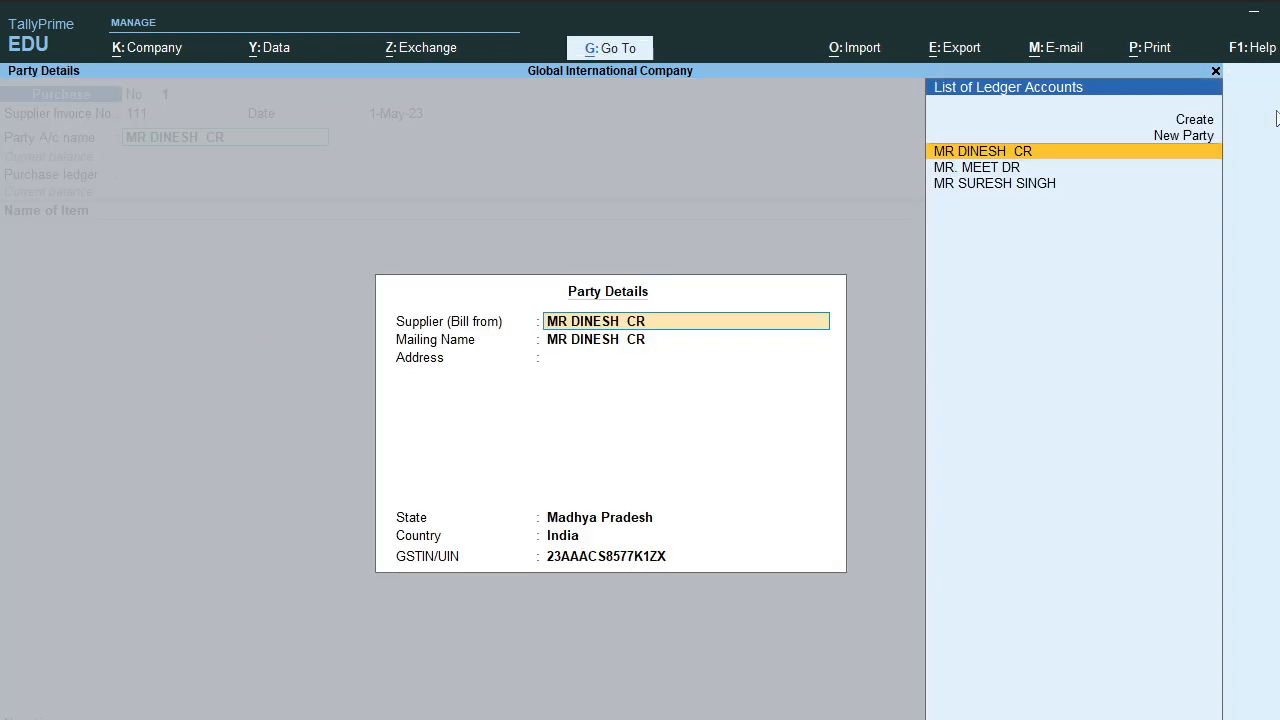
key("ctrl+a")
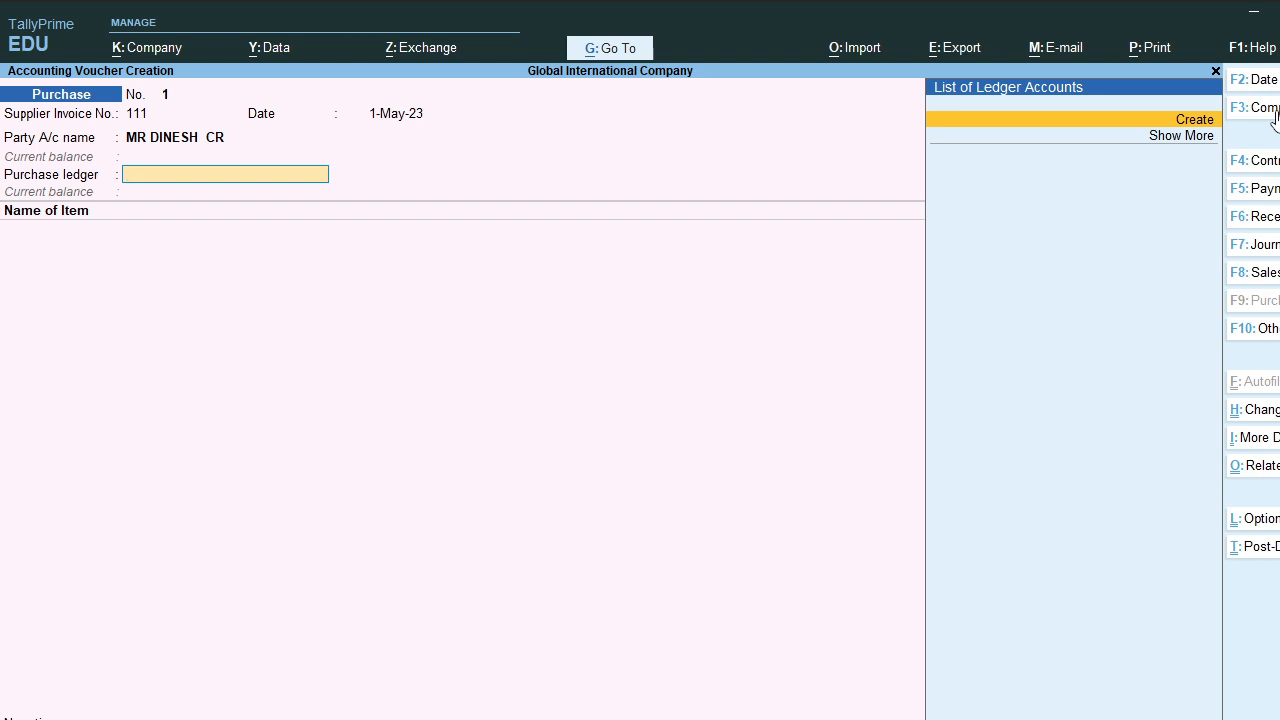
key("Return")
Step: Create ledger PURCHASE under Purchase Accounts, GST applicable, with Goods as type of supply
type("PURC")
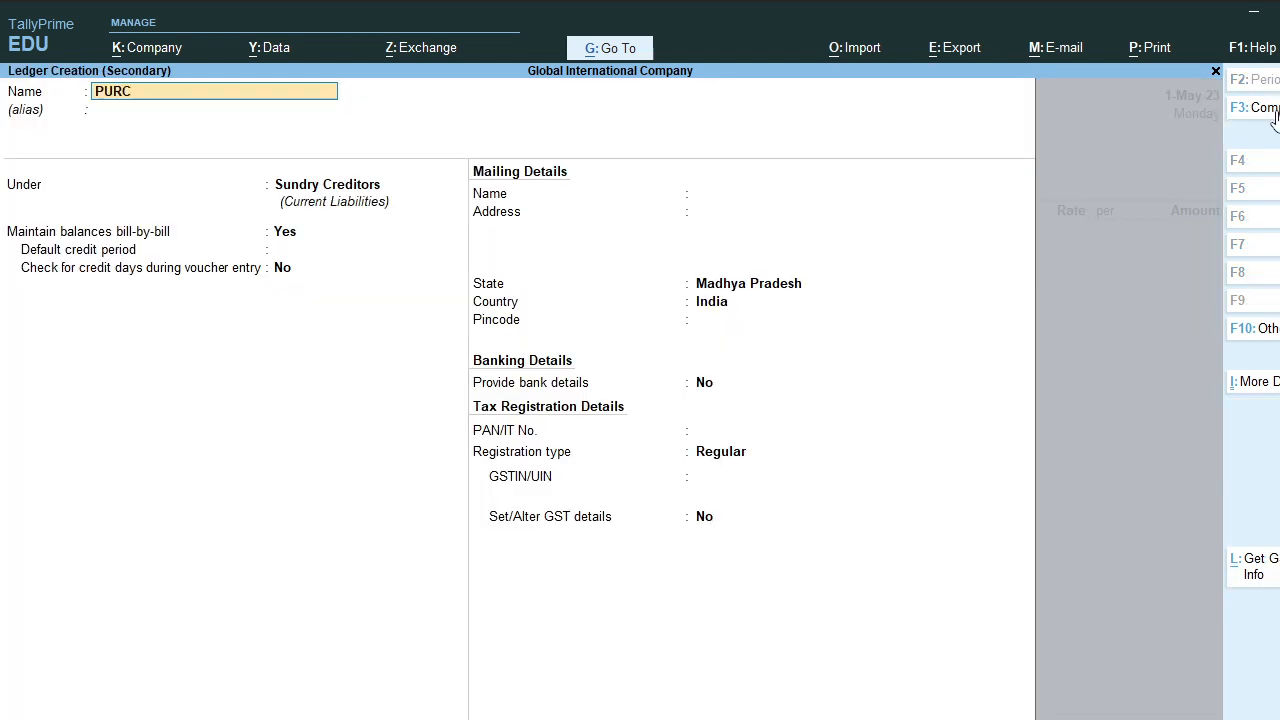
type("HASE")
key("Return")
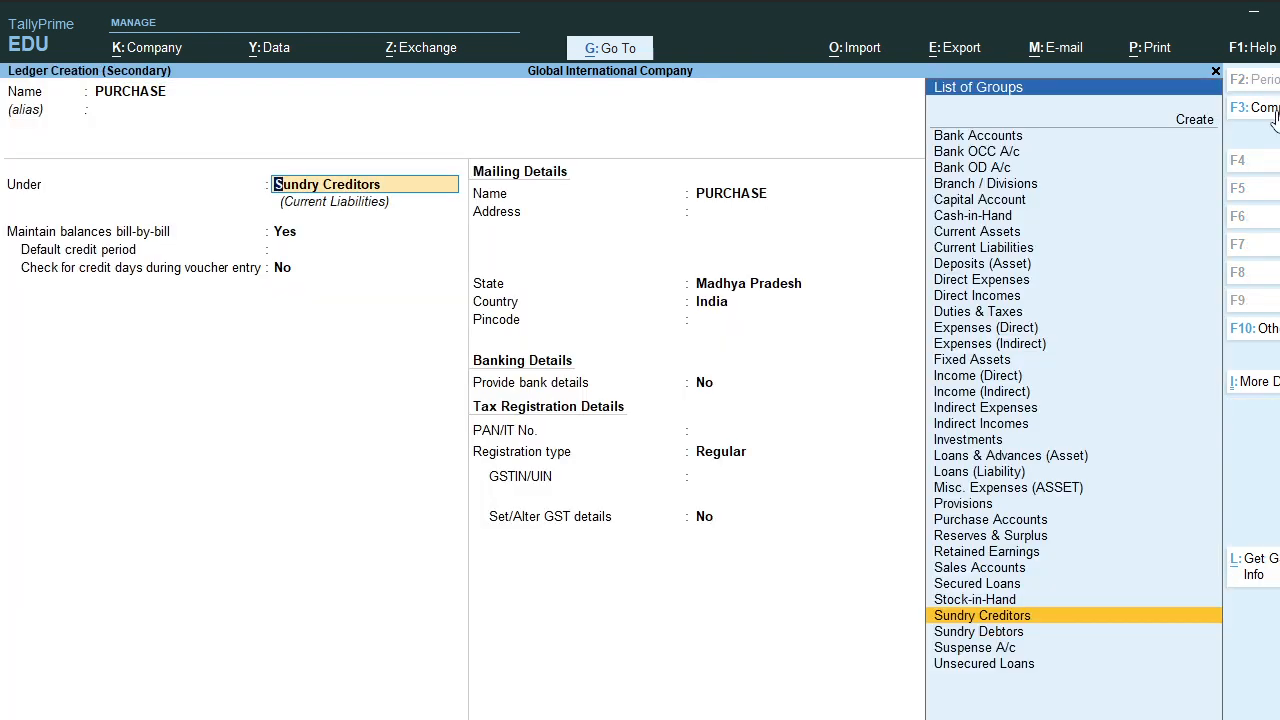
type("PURC")
key("Return")
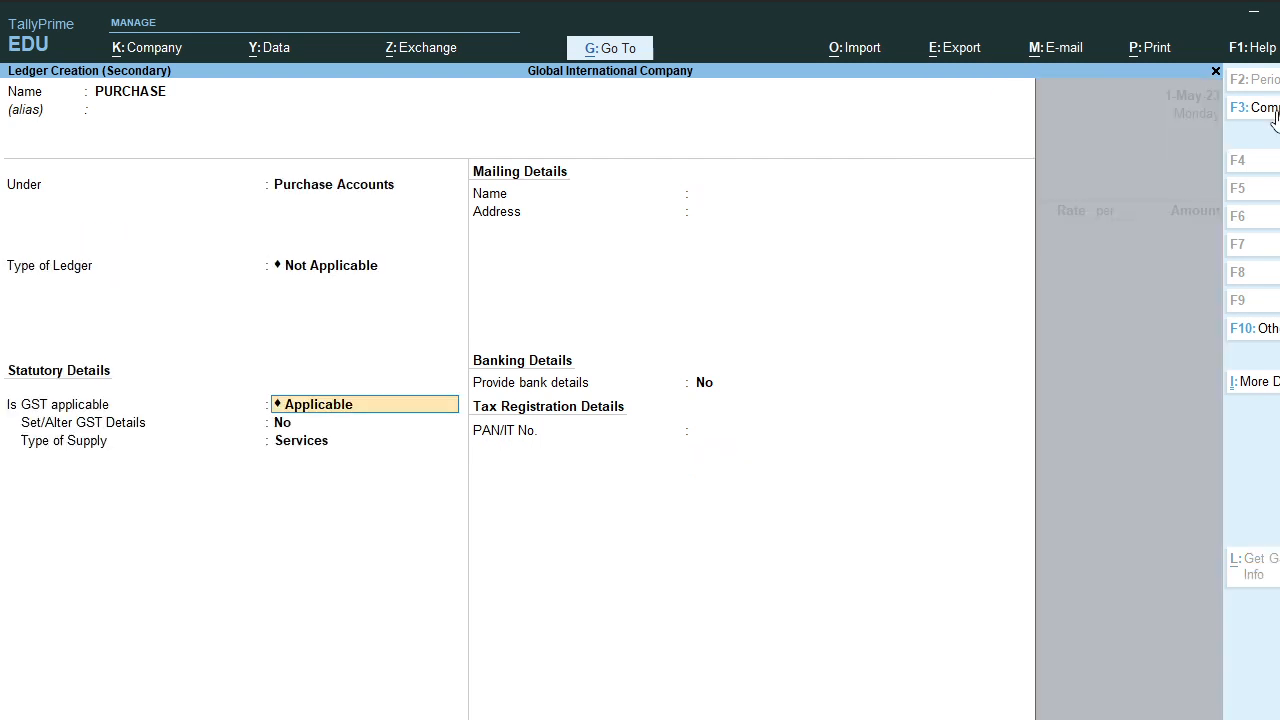
key("Return")
key("Return")
key("BackSpace")
type("y")
key("Return")
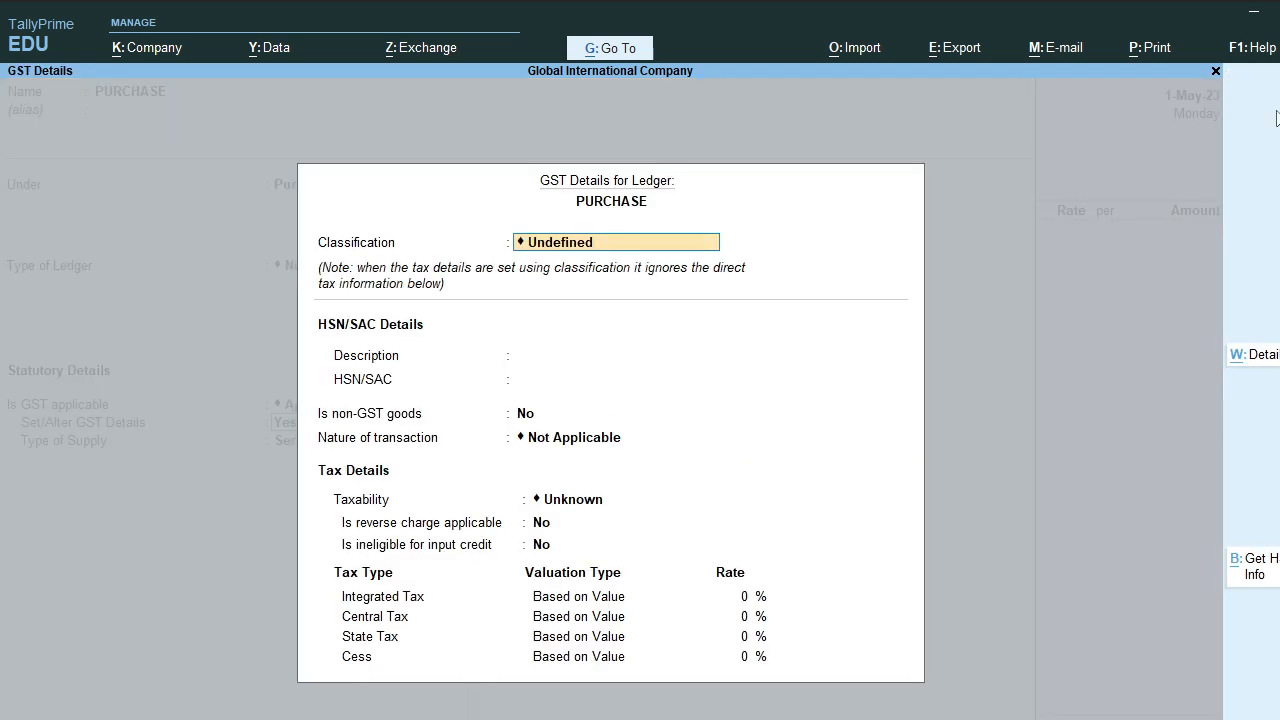
key("Return")
key("Return")
key("Return")
key("Return")
key("Return")
key("Return")
key("Return")
key("Return")
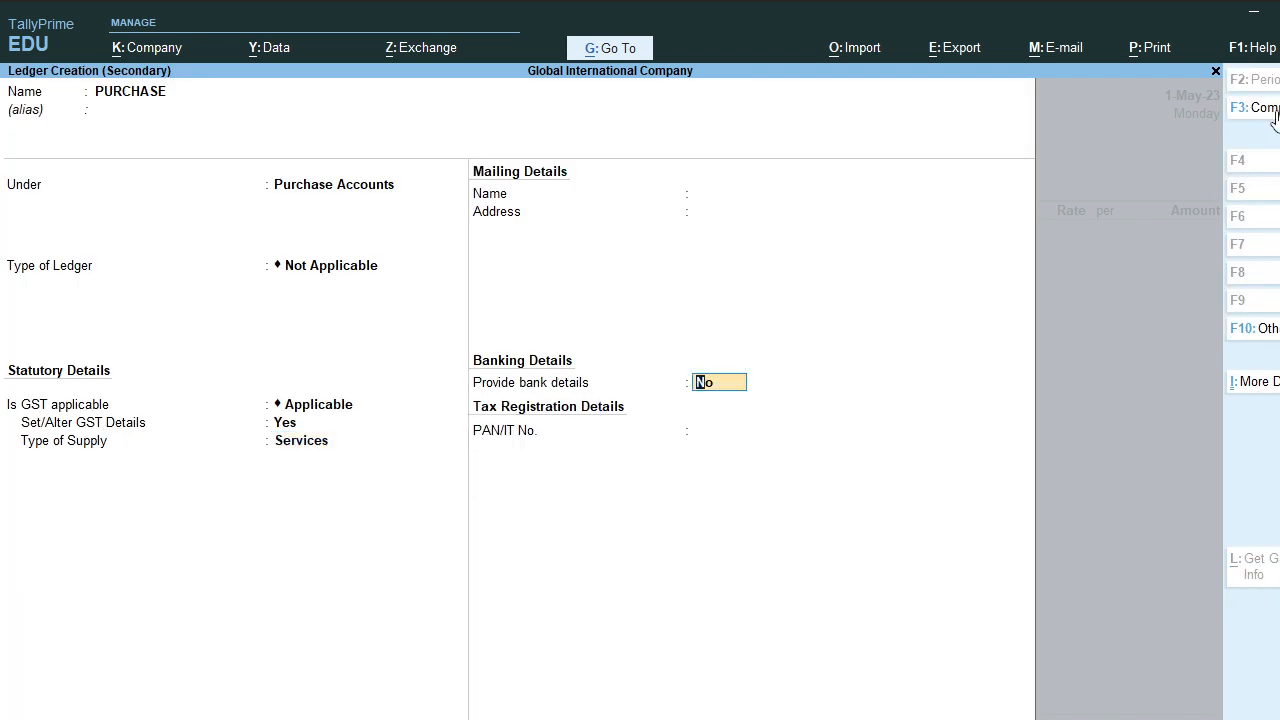
key("Return")
key("BackSpace")
key("BackSpace")
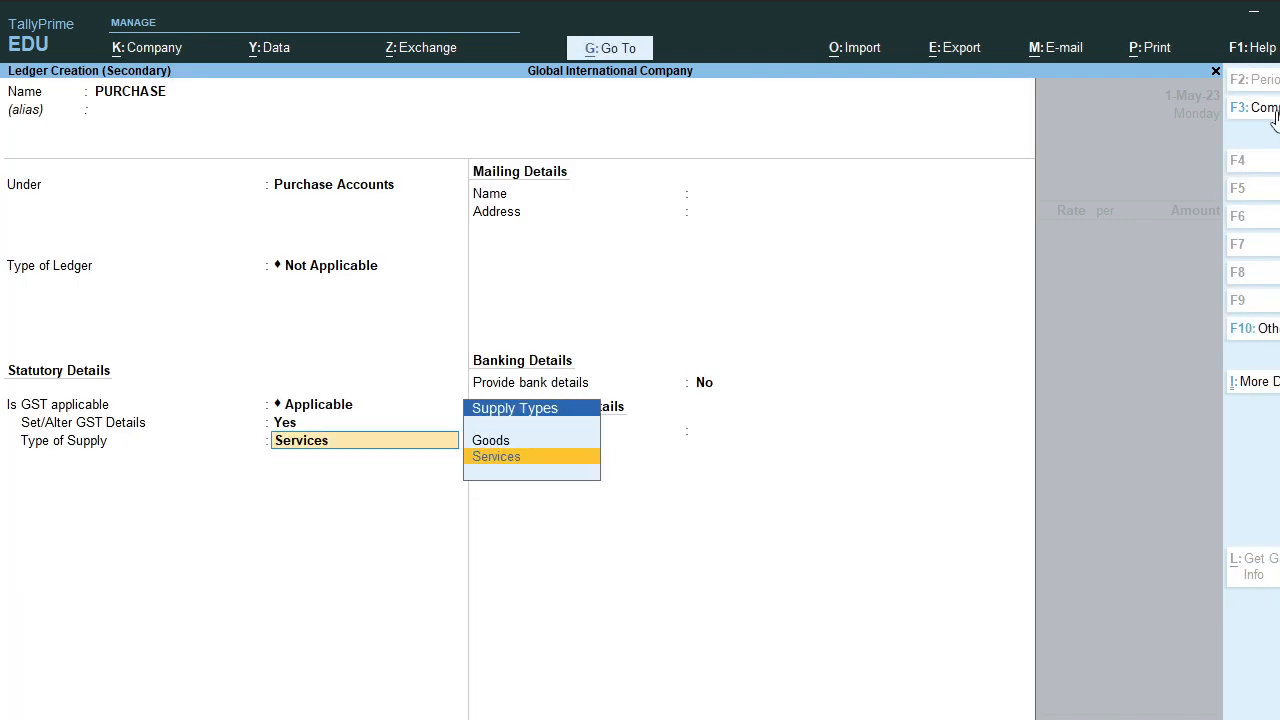
key("Up")
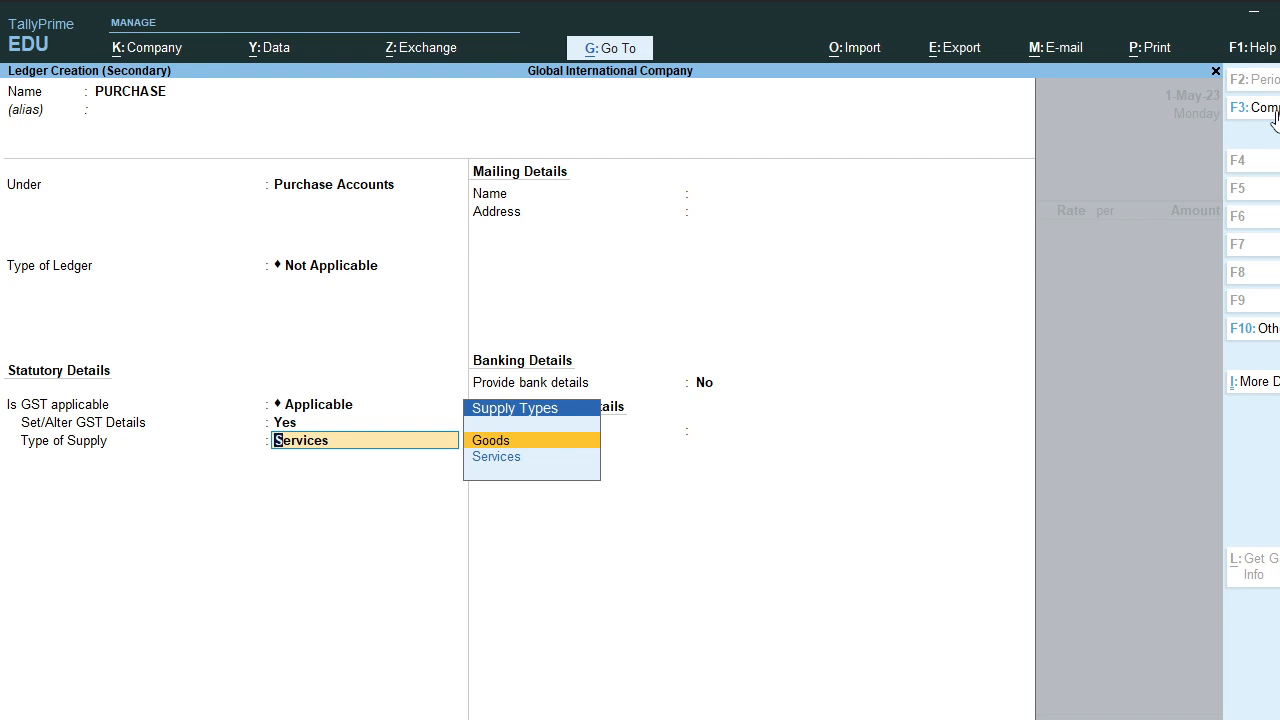
key("Return")
key("Return")
key("Return")
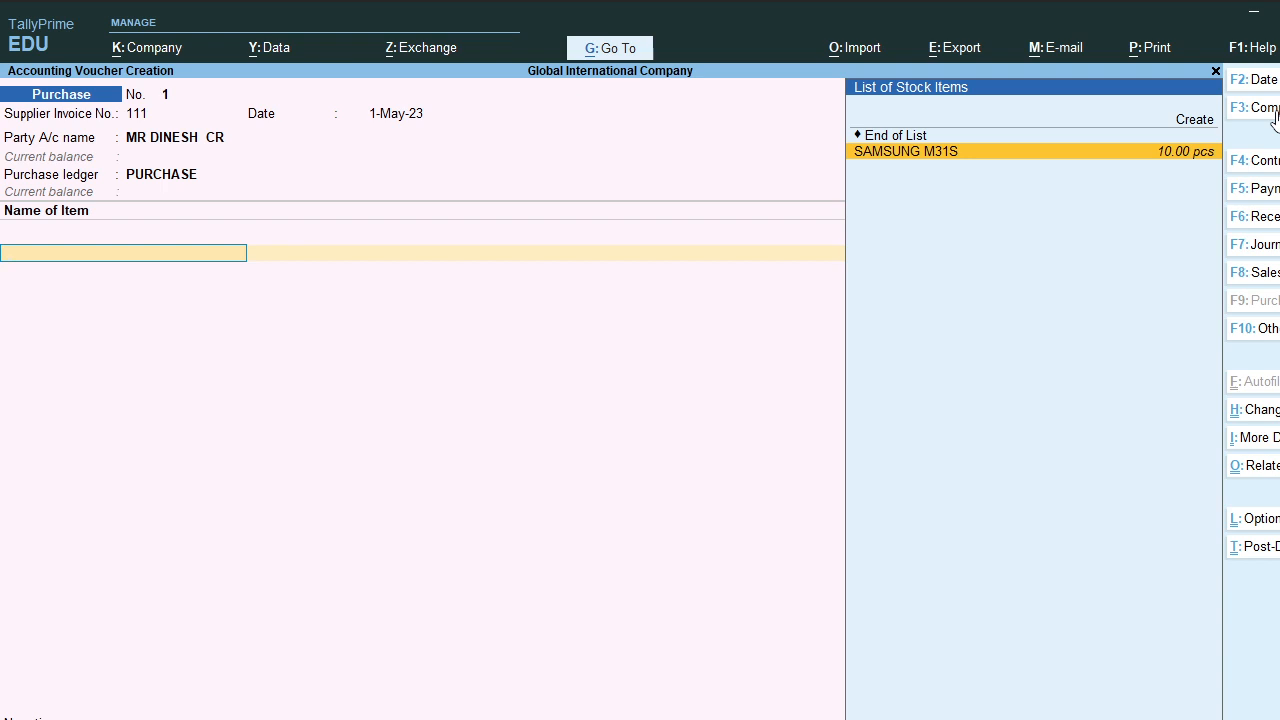
Step: Add 50 SAMSUNG M31S at 18,500.00 for a 9,25,000.00 line
key("Return")
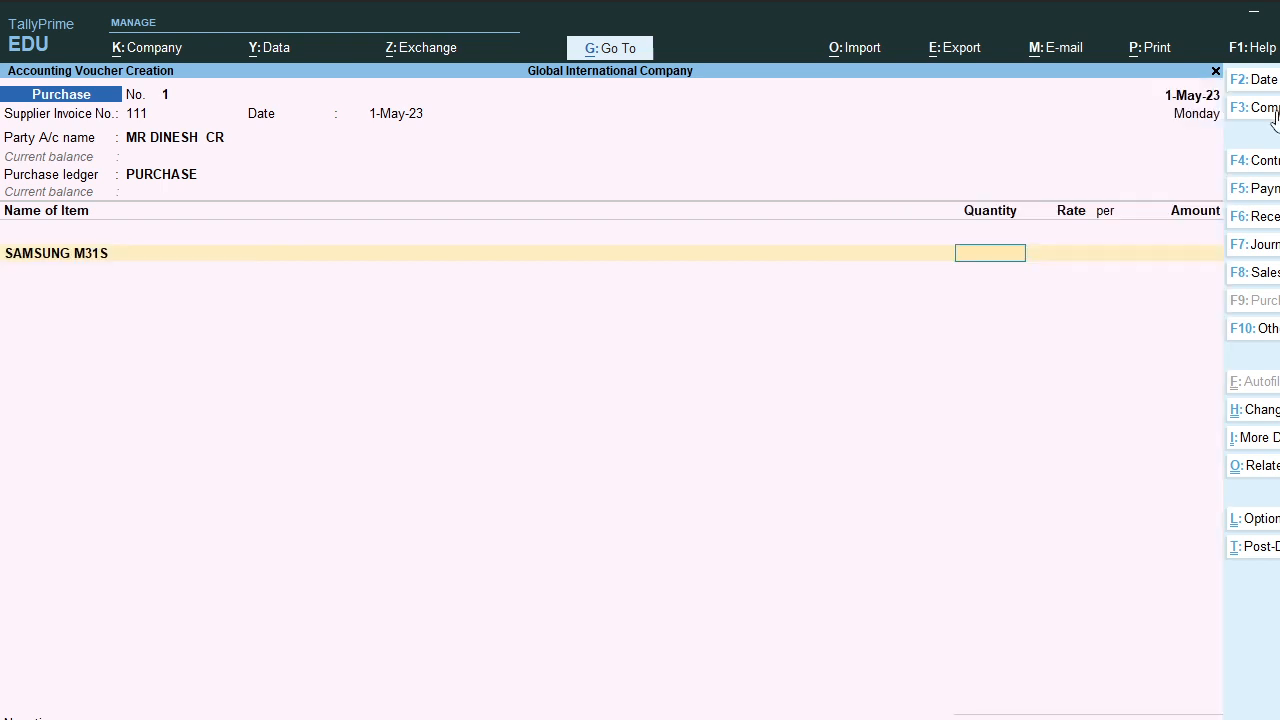
type("50")
key("Return")
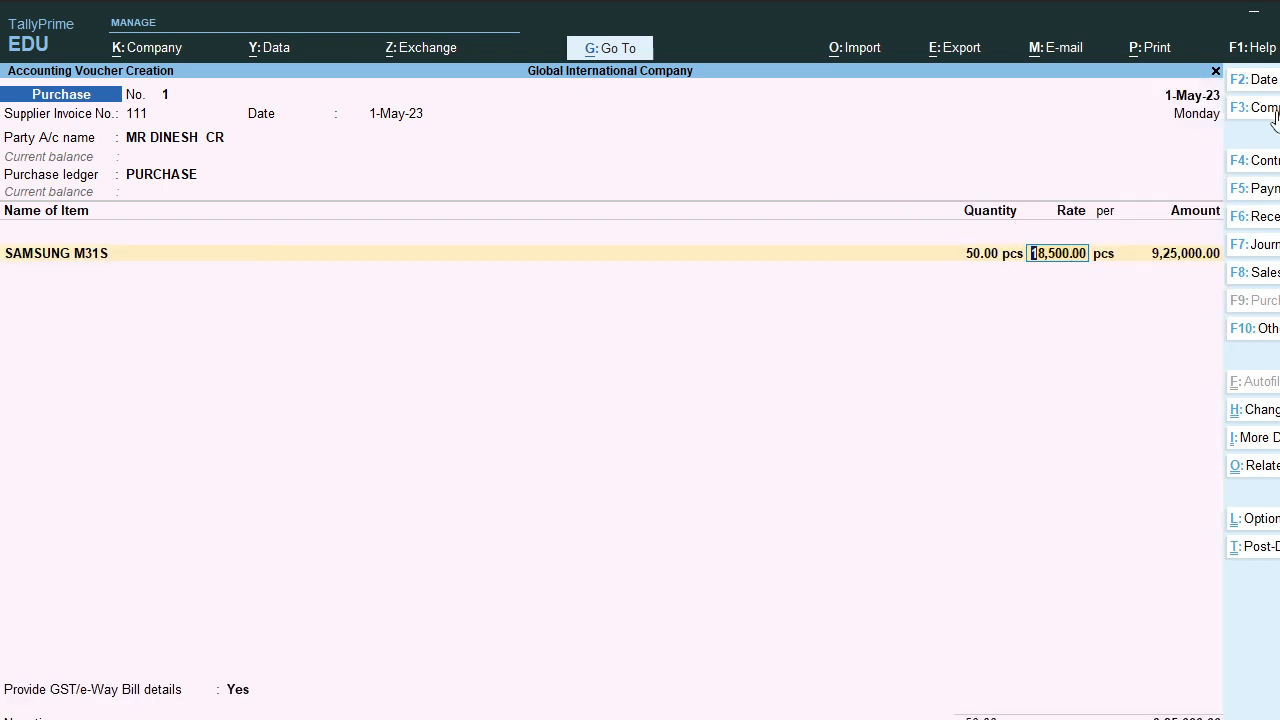
key("Return")
key("Return")
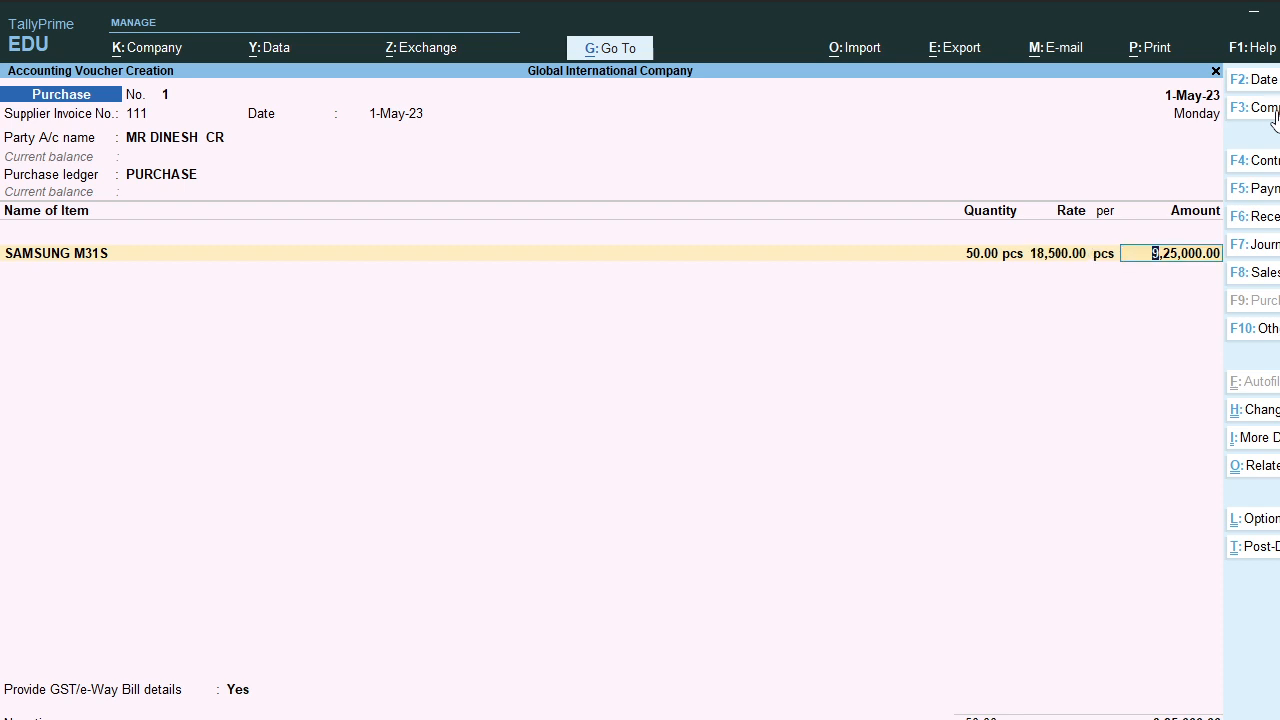
key("Return")
key("Return")
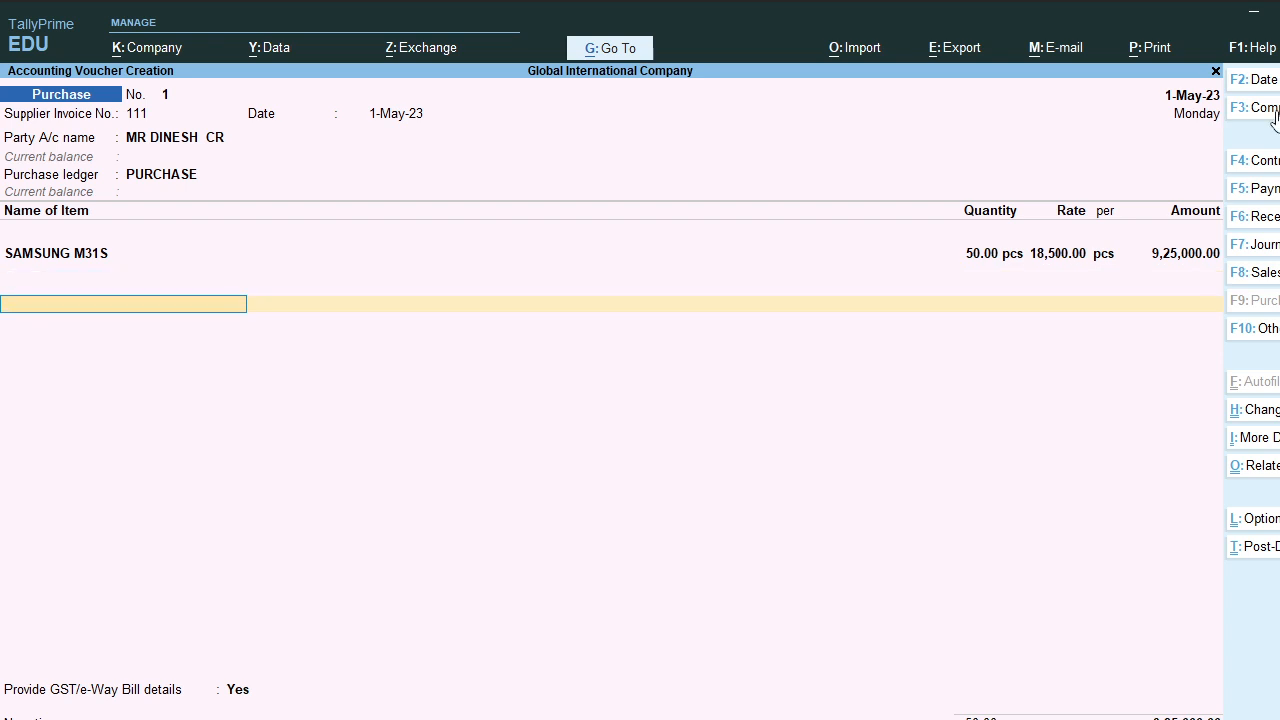
Step: Add Cgst and SGST ledgers of 83,250.00 each
type("CGST")
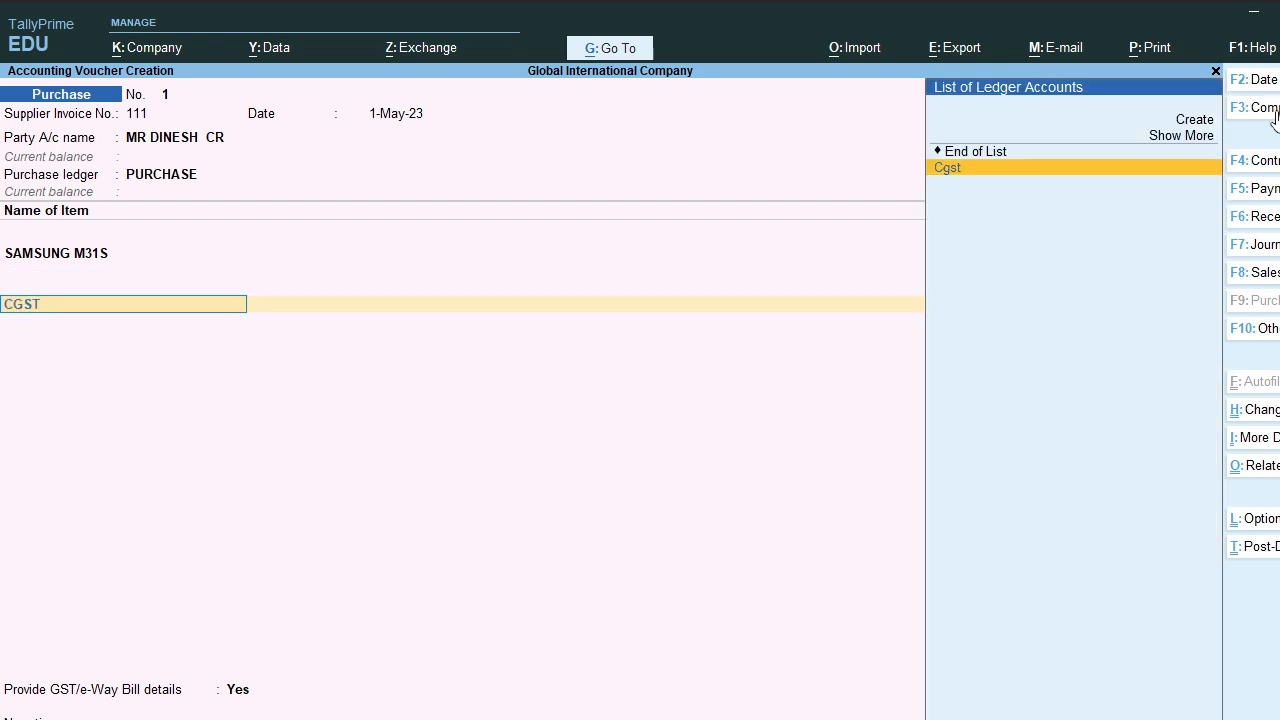
key("Return")
key("Return")
type("SGST")
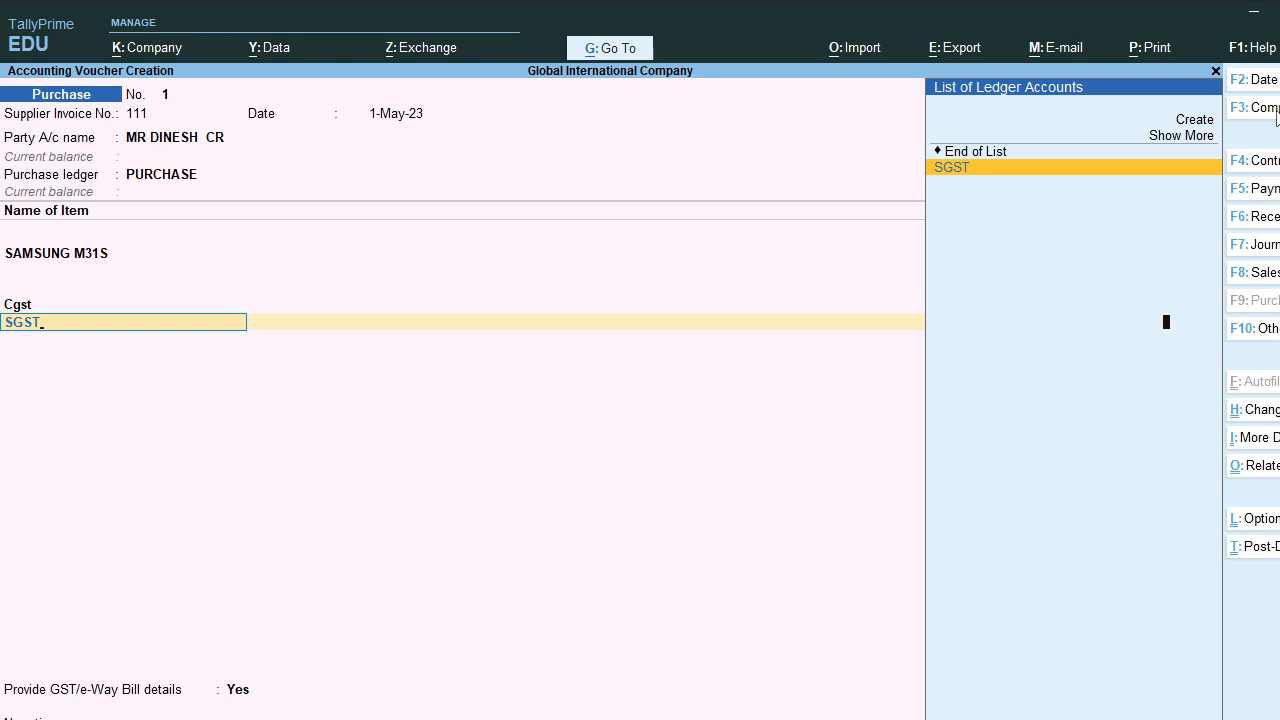
key("Return")
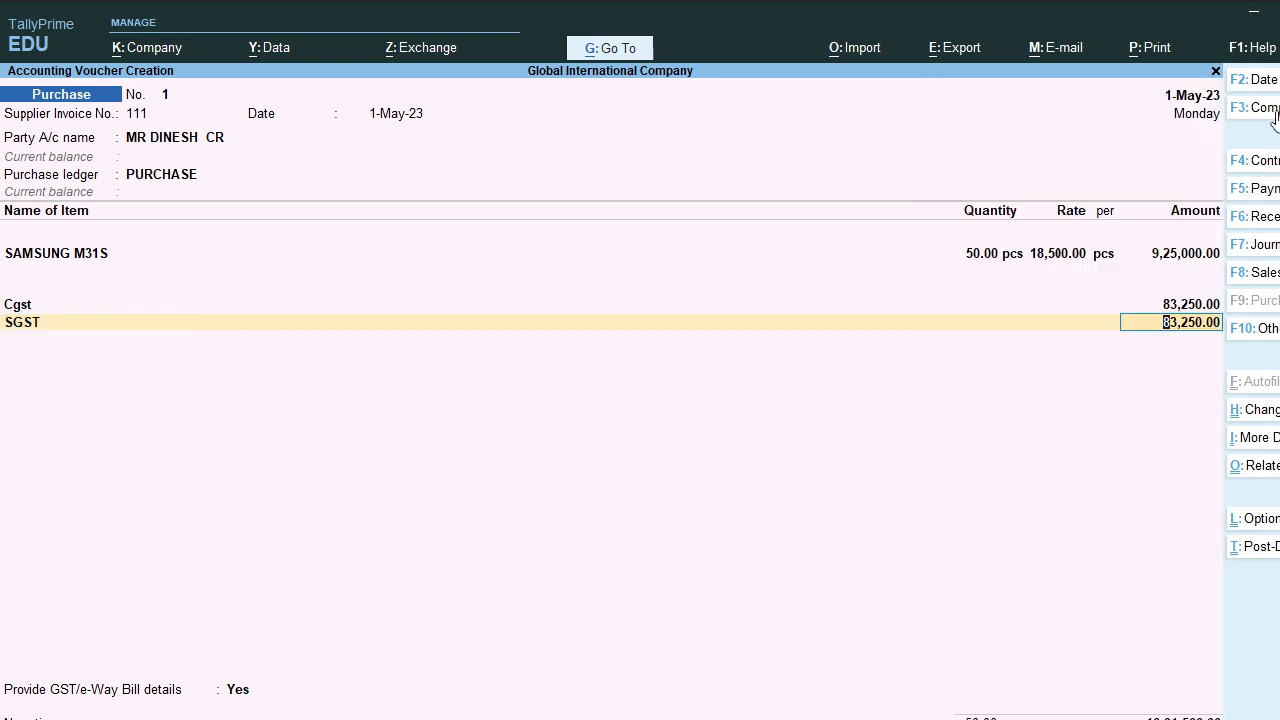
key("Return")
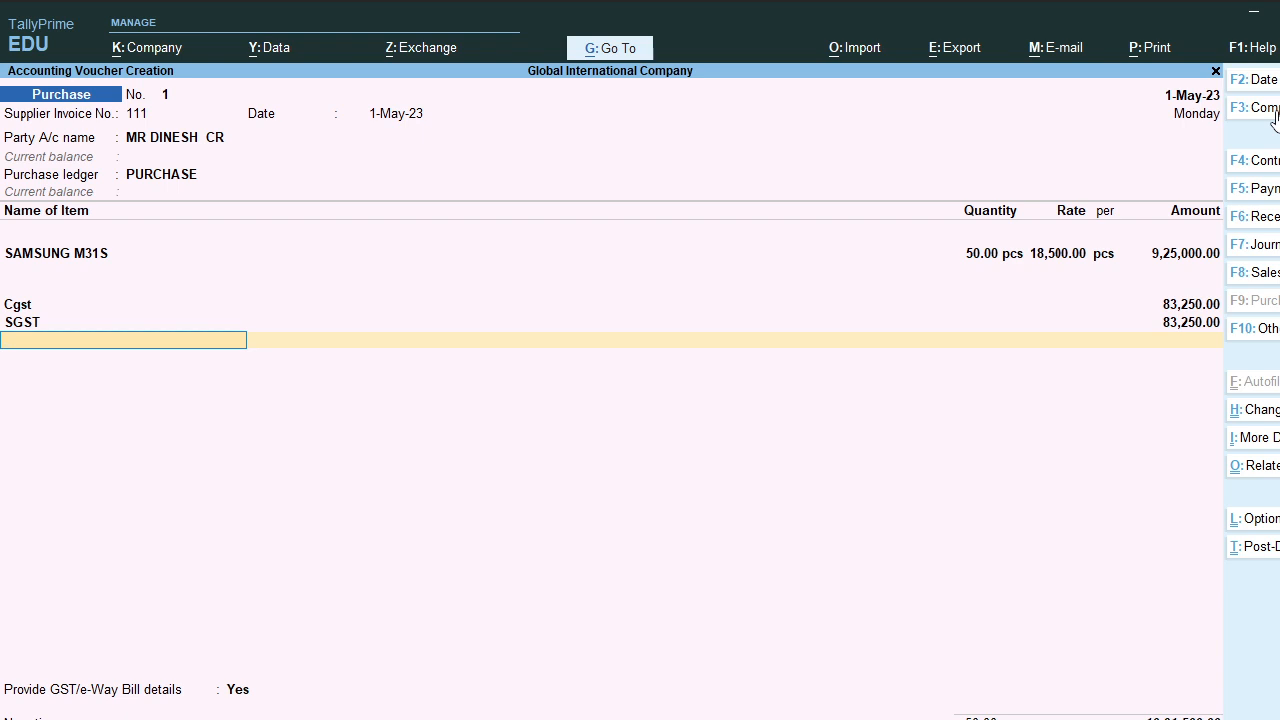
Step: Complete the e-Way Bill details, save Purchase No. 1, and return to the Gateway menu
key("Return")
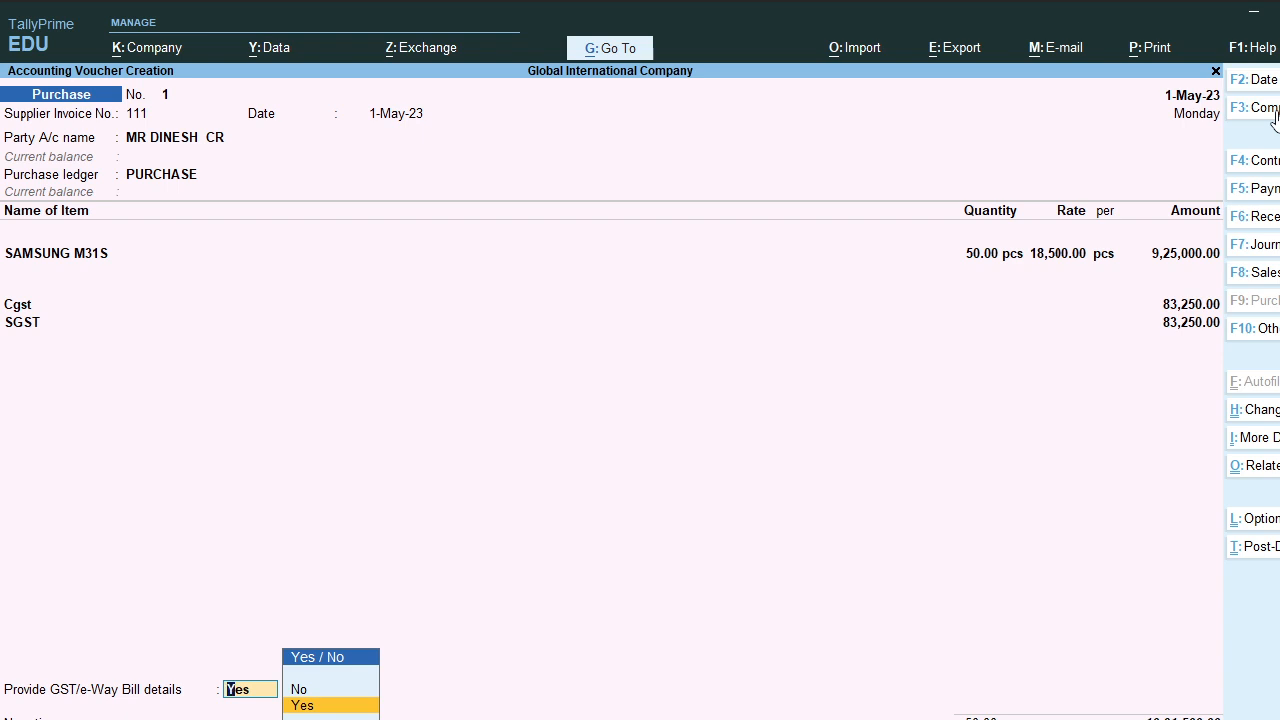
key("Return")
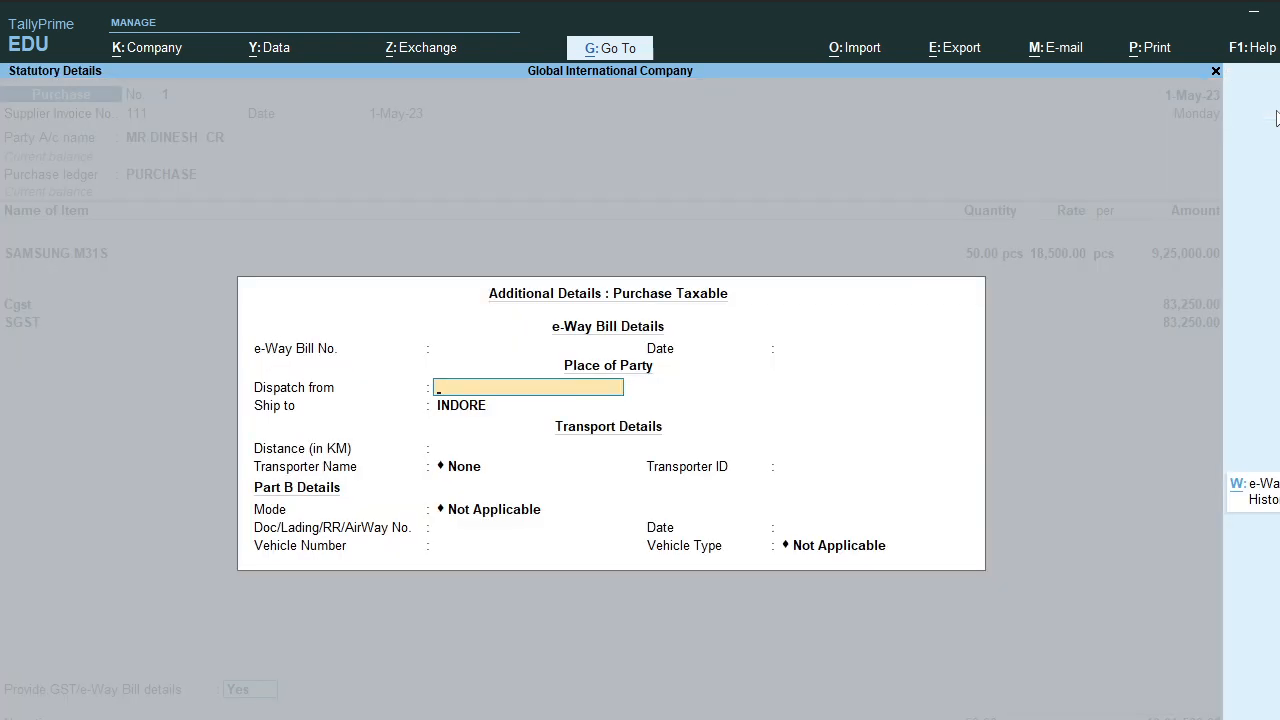
key("Return")
key("Return")
key("Return")
key("Return")
key("Return")
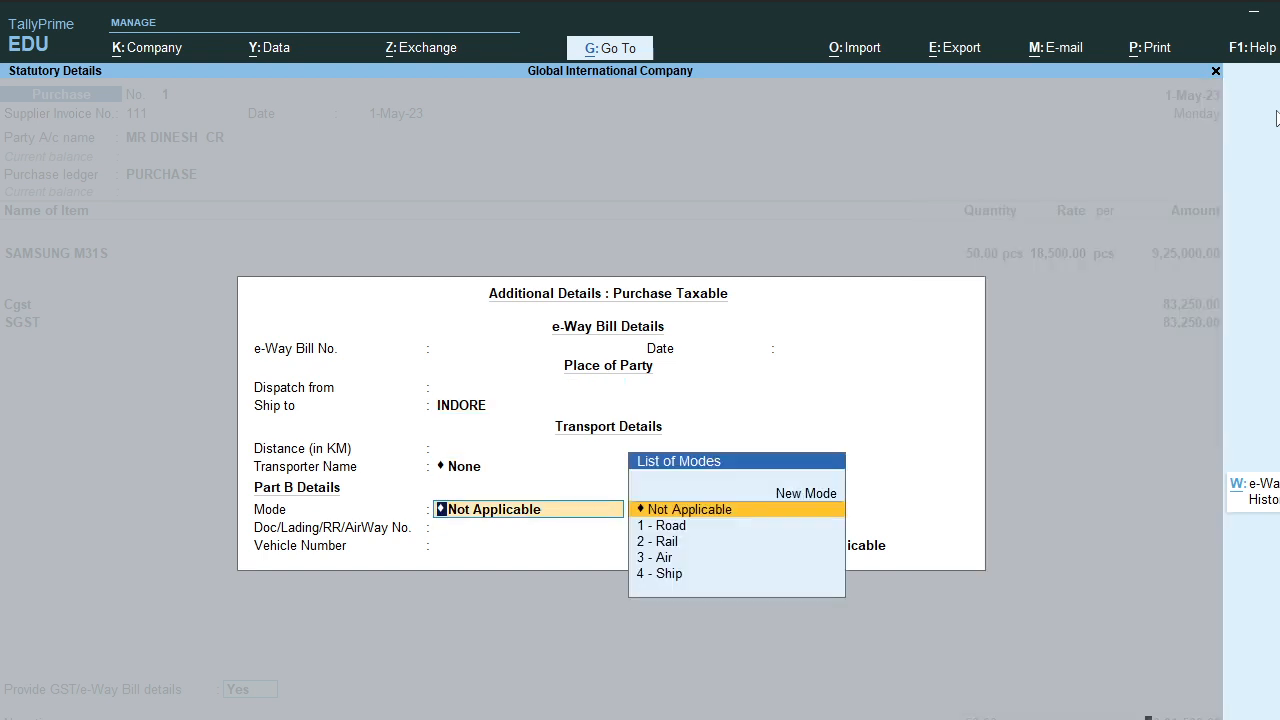
key("Return")
key("Return")
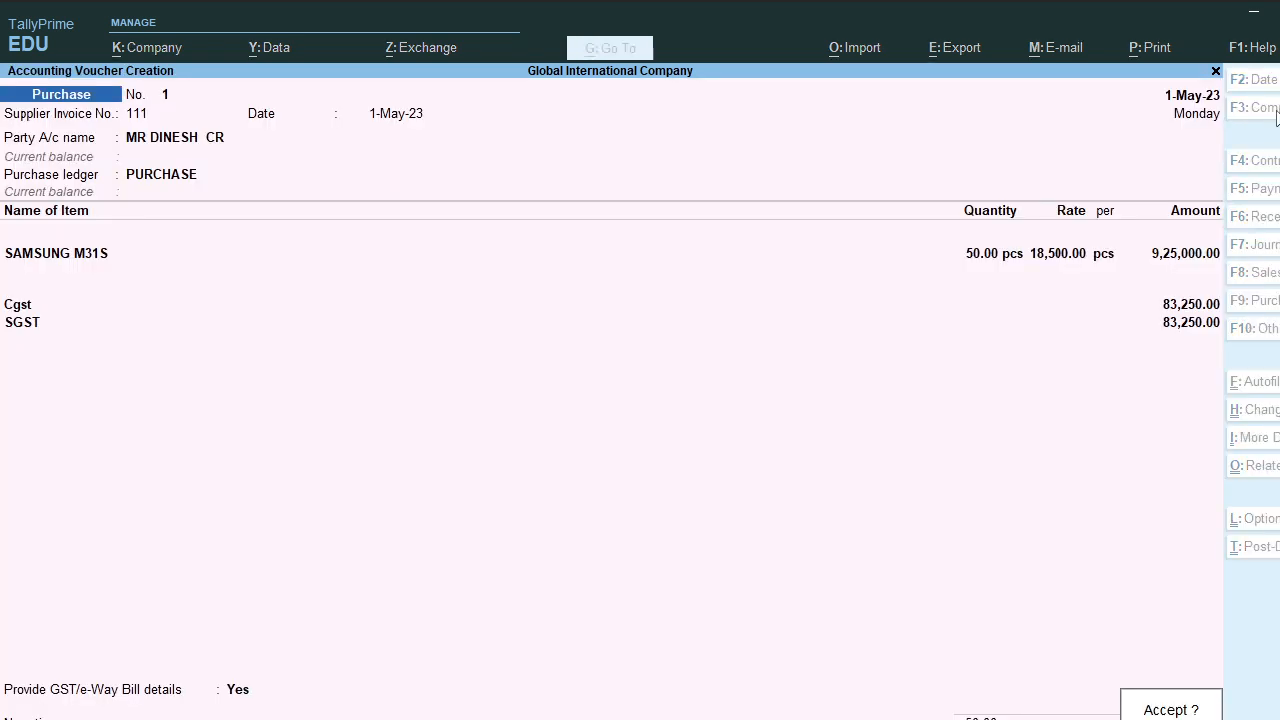
key("Return")
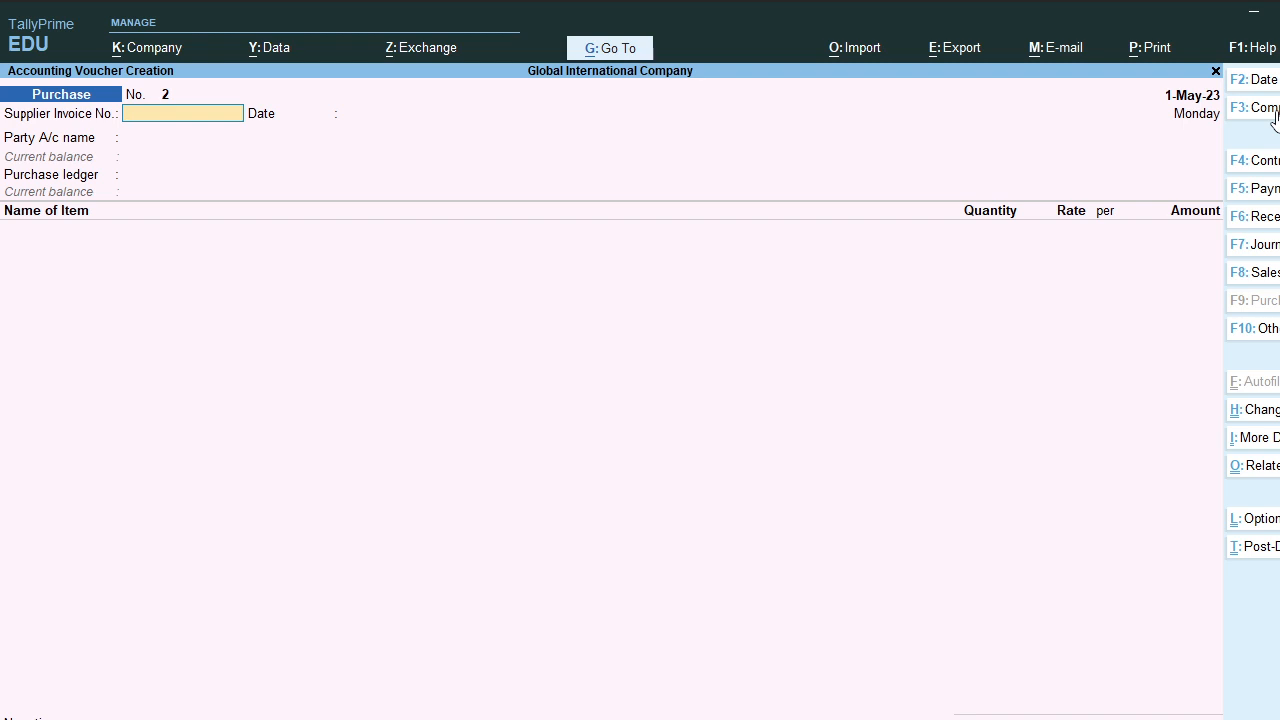
key("Escape")
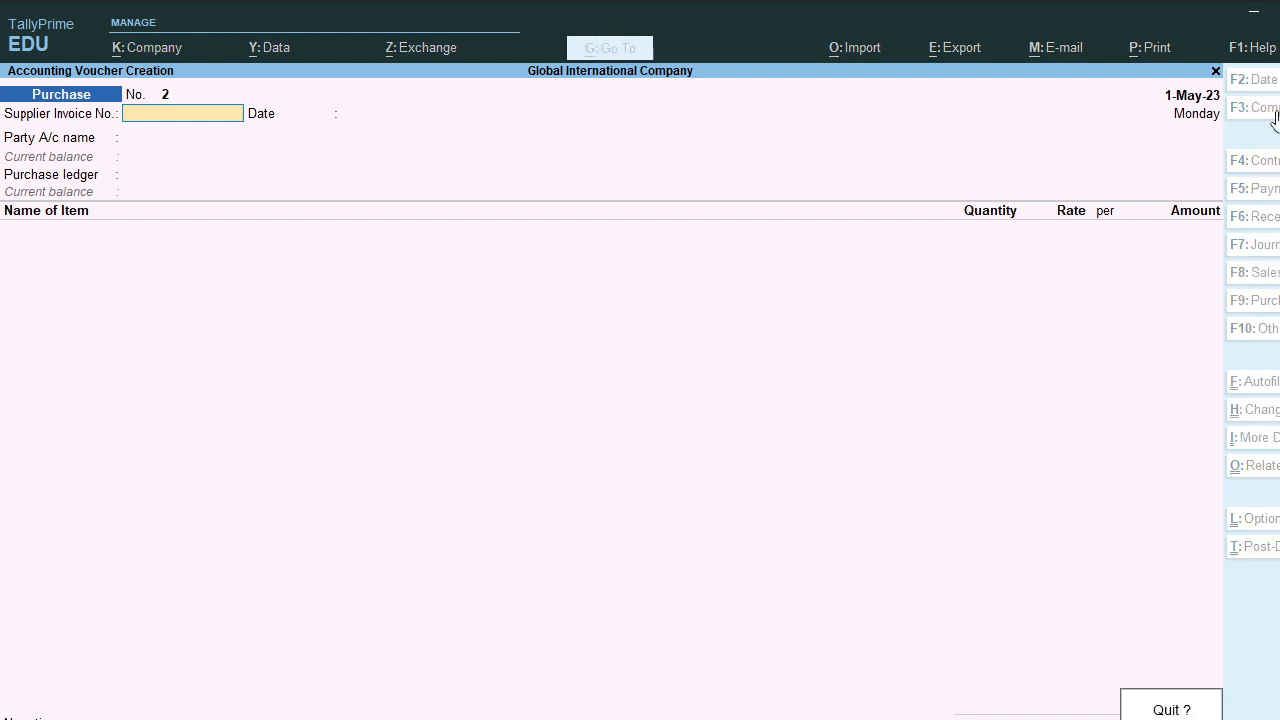
key("Return")
key("Down")
key("Down")
key("Down")
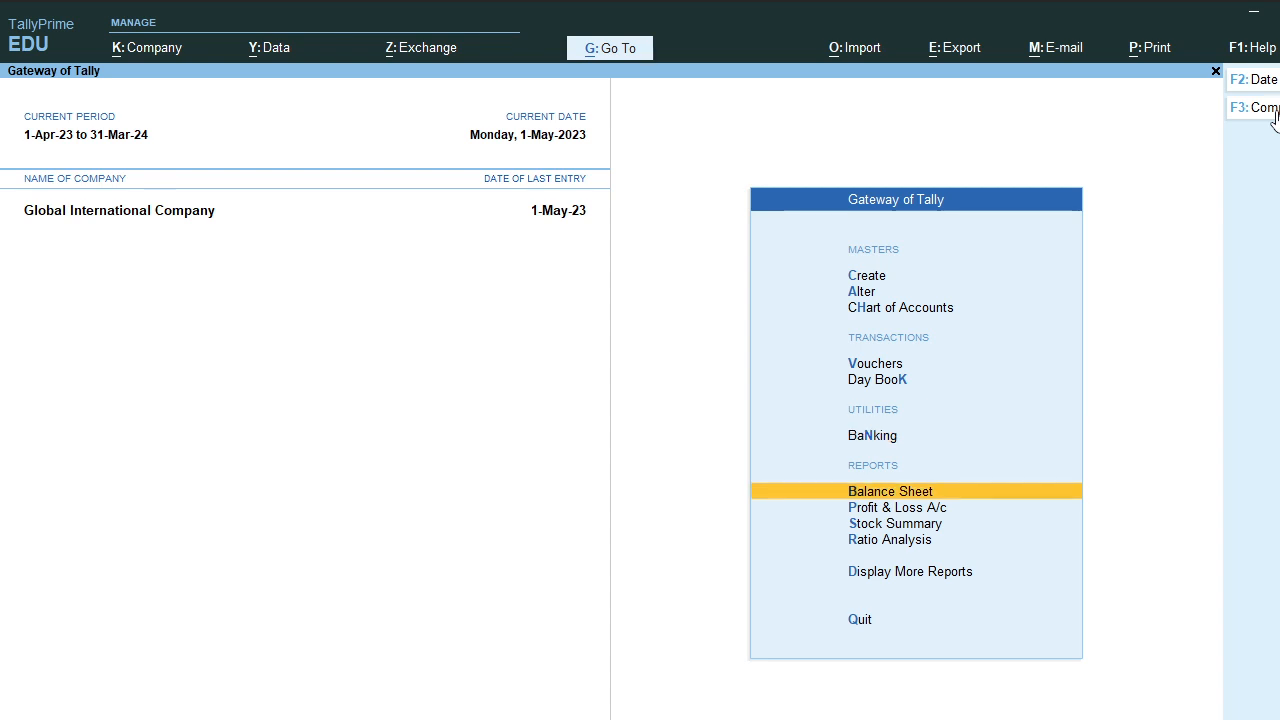
key("Return")
key("Down")
key("Down")
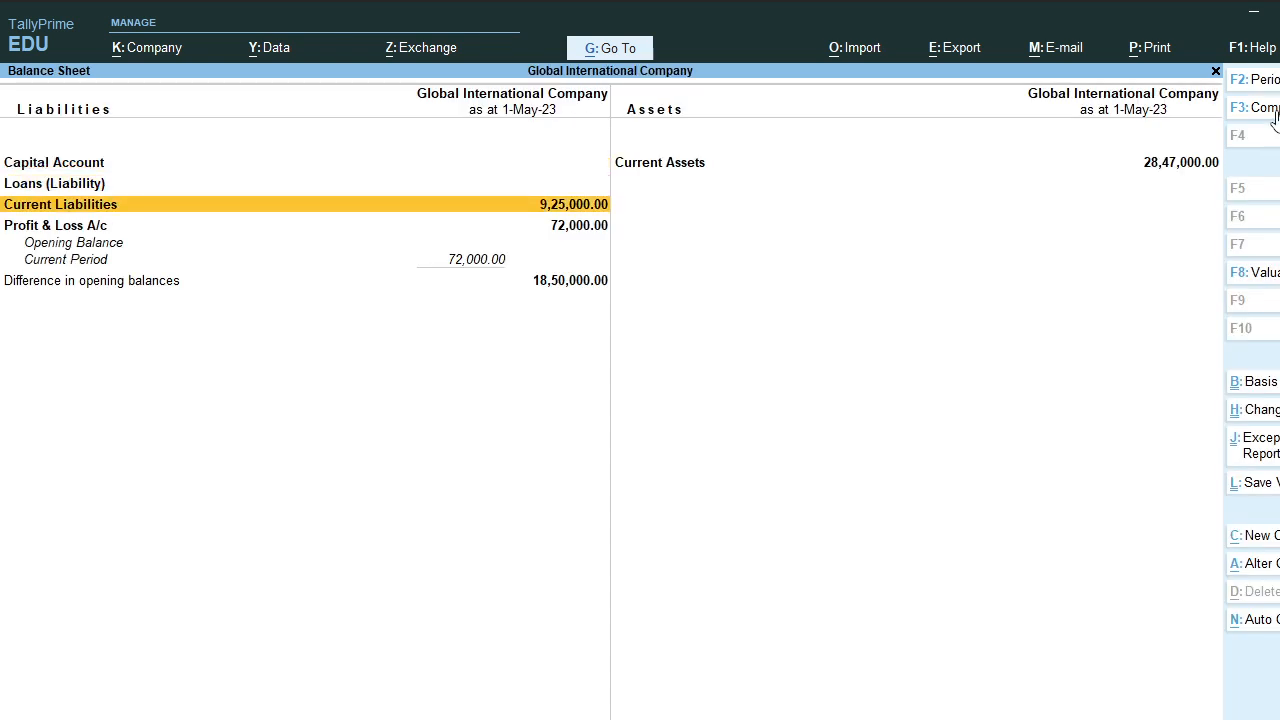
key("Return")
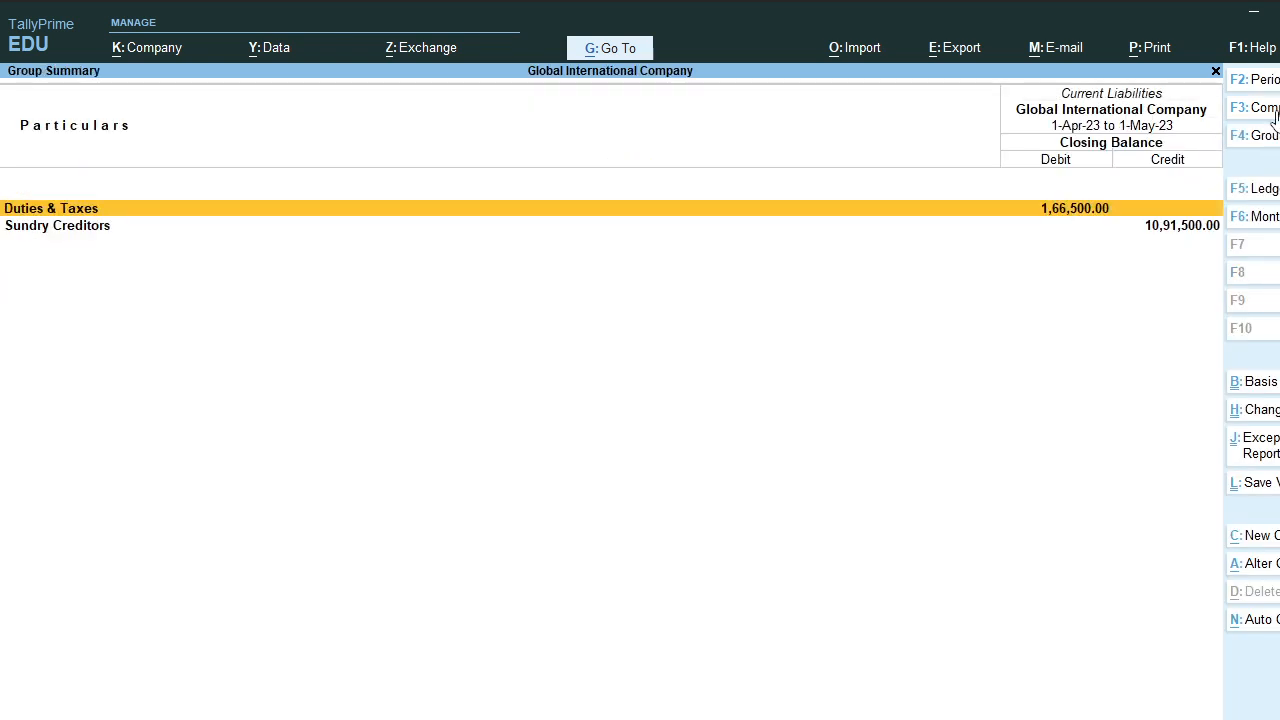
key("Return")
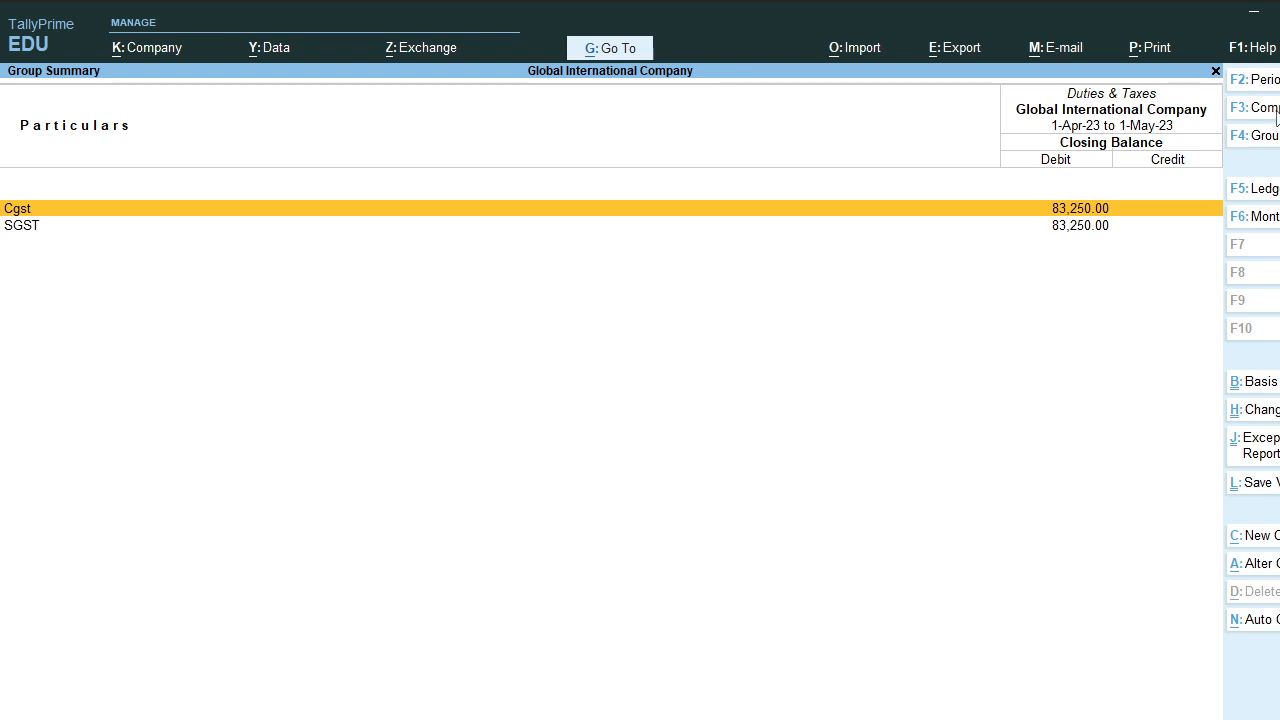
key("Escape")
key("Escape")
key("Up")
key("Up")
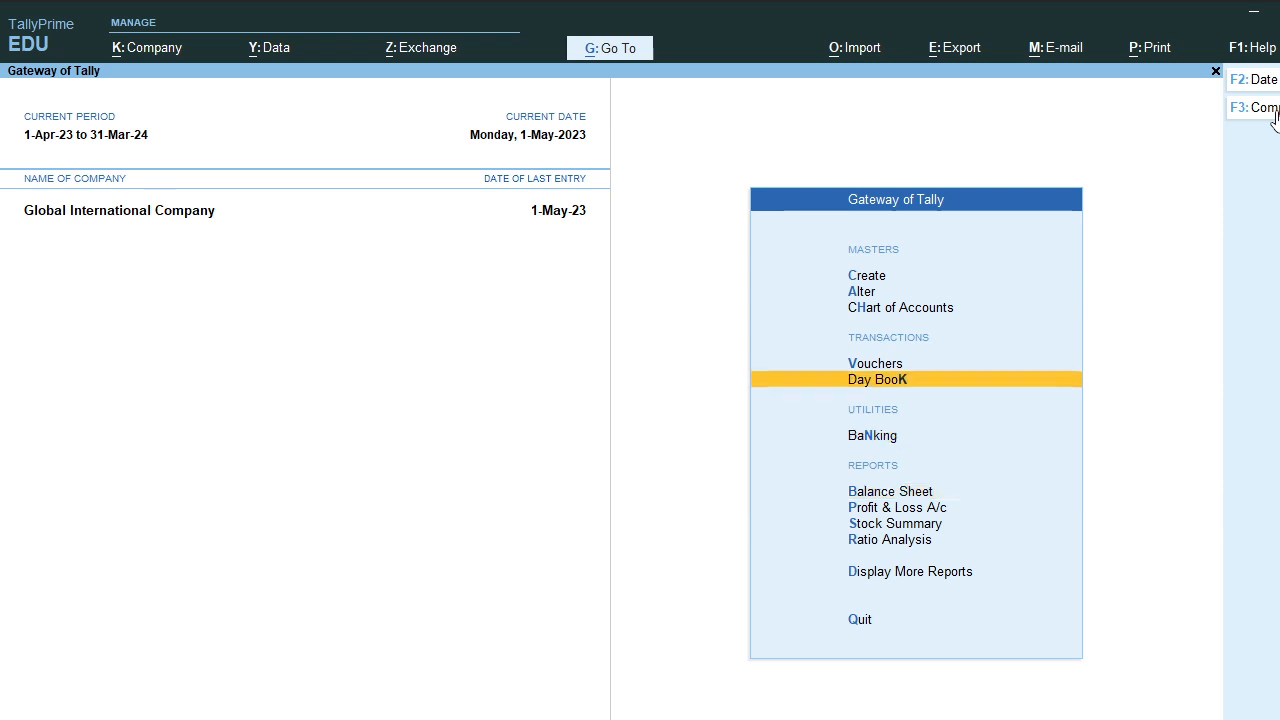
Step: Start a Payment voucher debiting the supplier's ledger 10,91,500.00
key("Up")
key("Up")
key("Down")
key("Return")
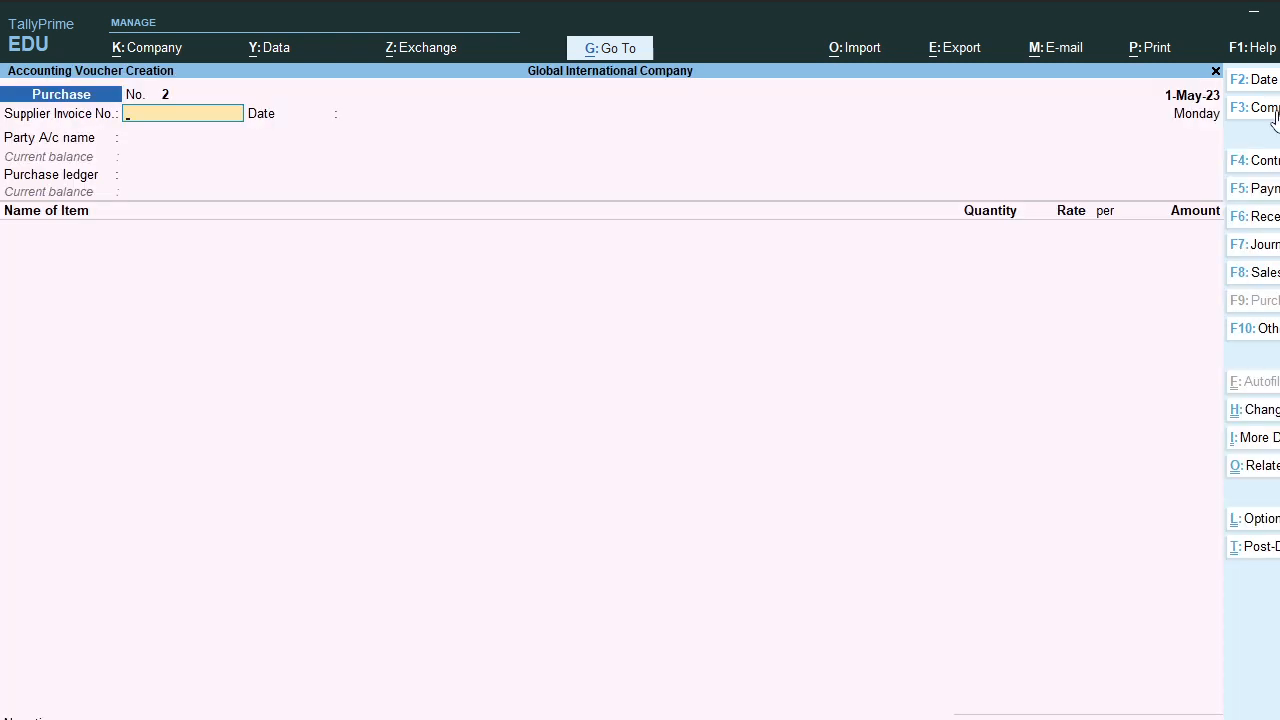
key("F5")
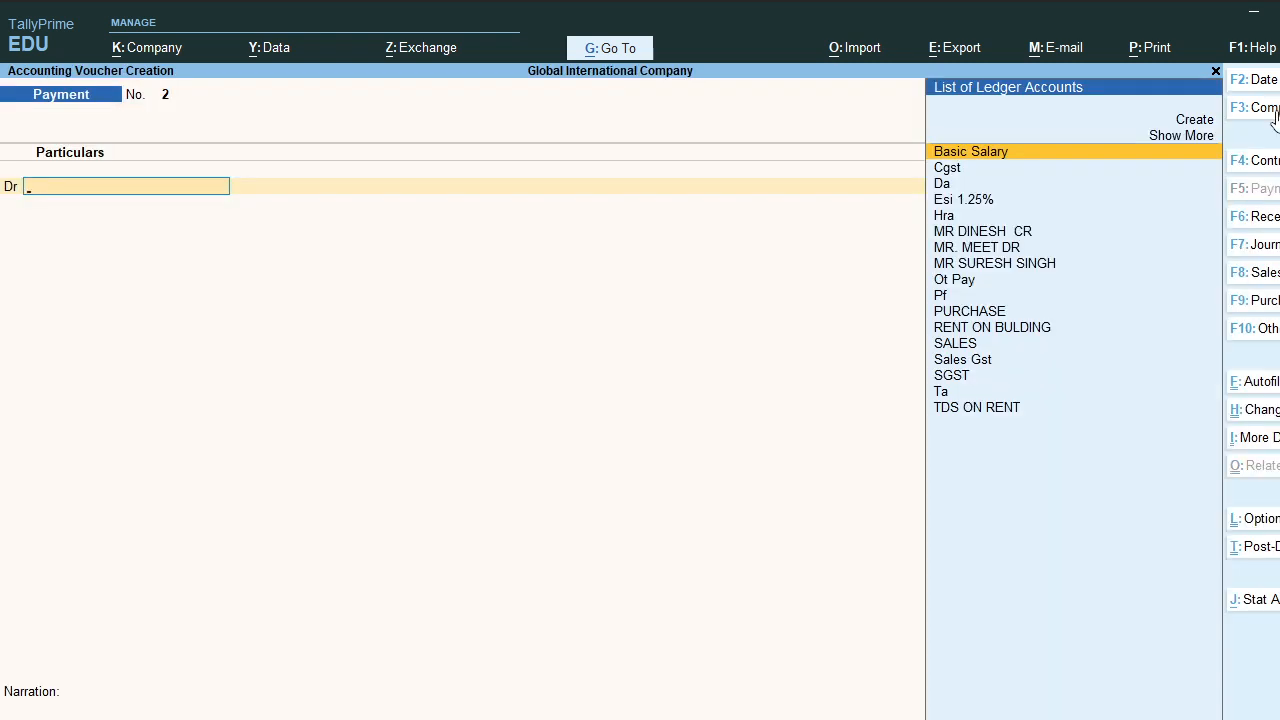
type("M")
key("Return")
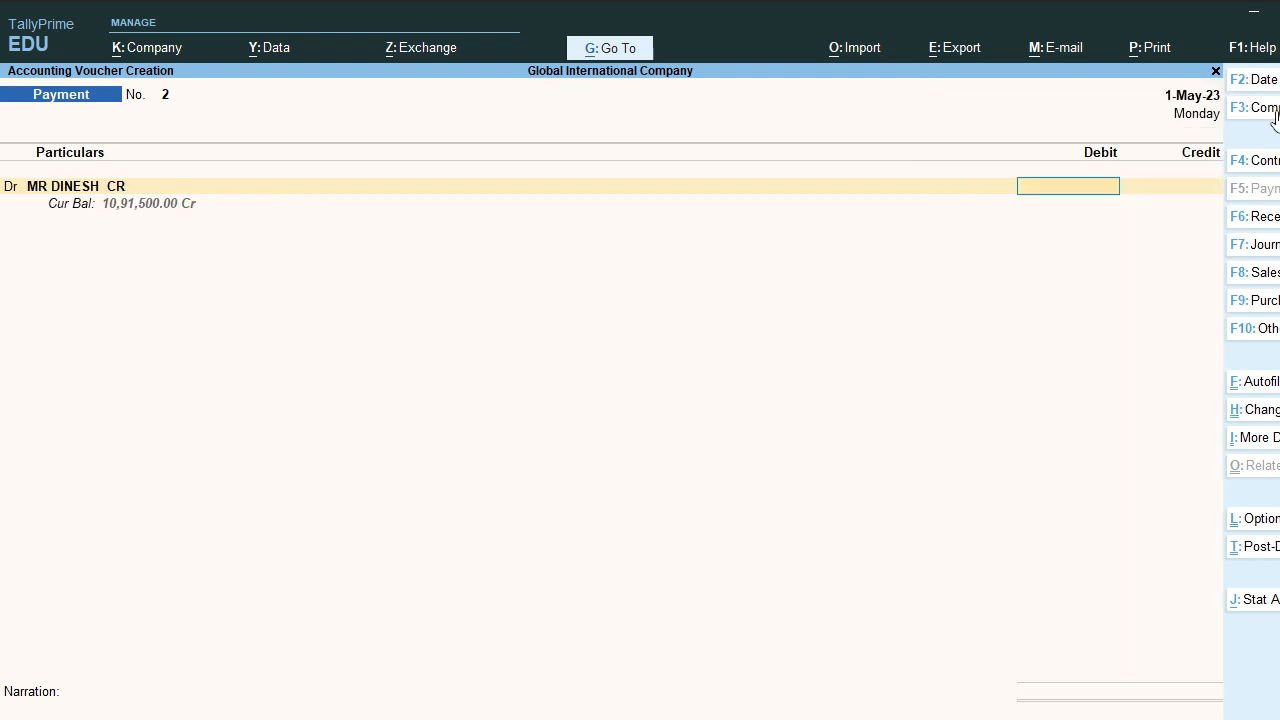
type("10910")
key("BackSpace")
type("500")
key("Return")
Step: Settle it against bill 111, credit Cash, save, and exit to Gateway of Tally
key("Return")
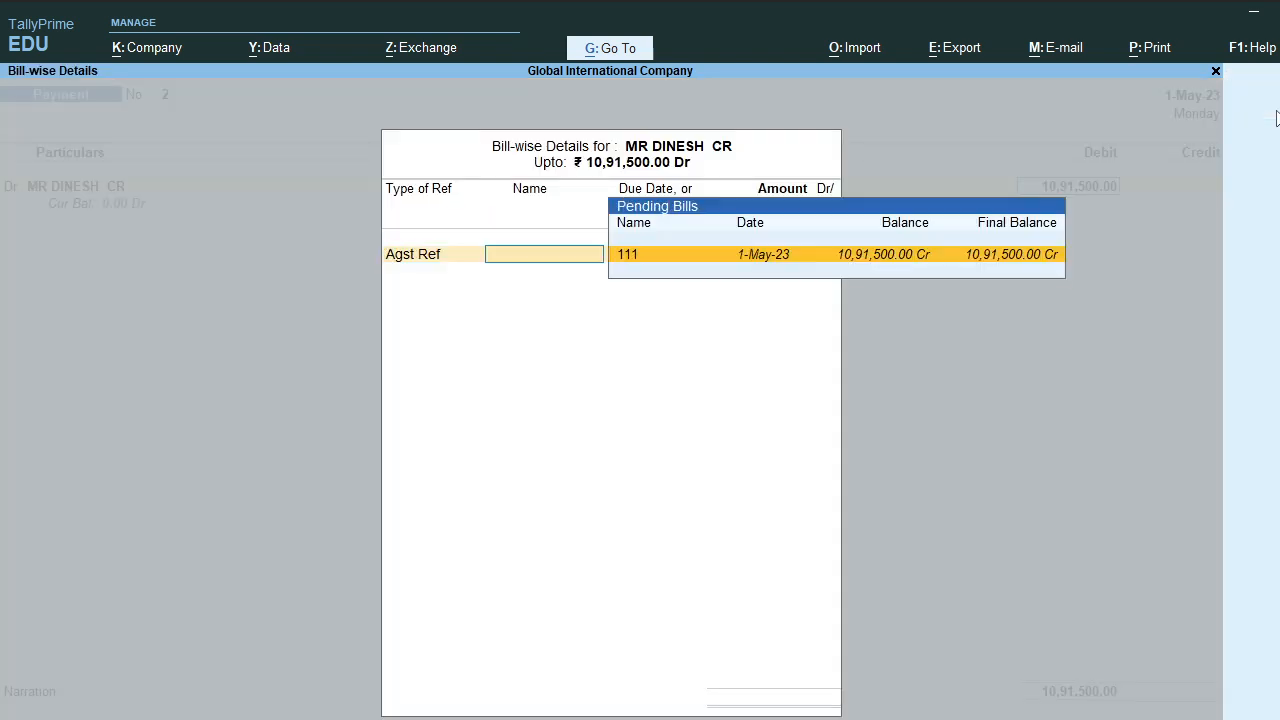
key("Return")
key("Return")
type("CASH")
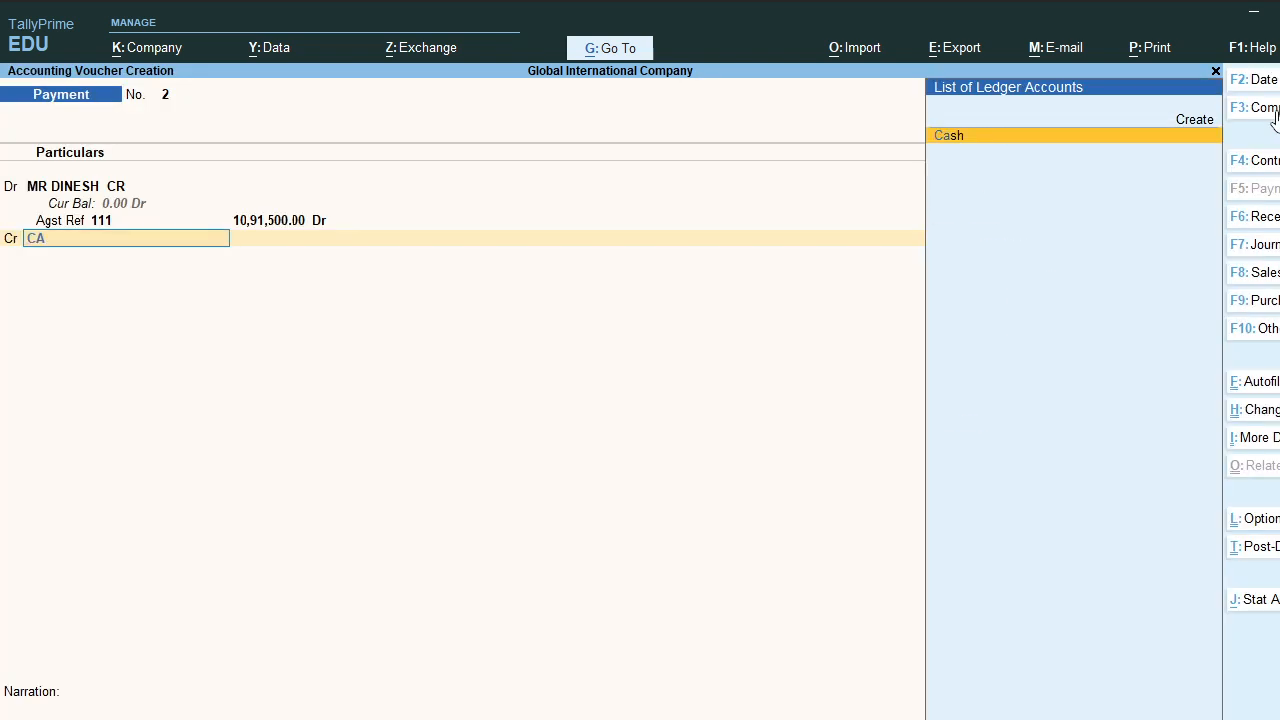
key("Return")
key("Return")
key("Return")
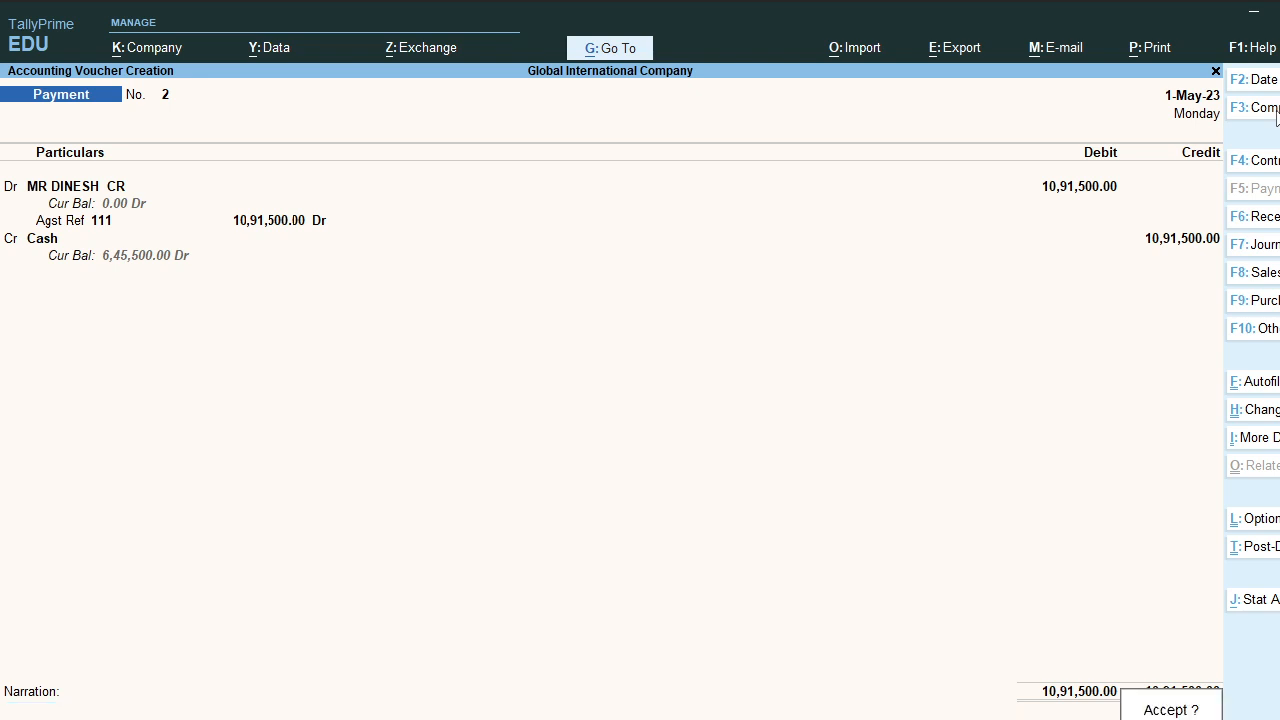
key("Return")
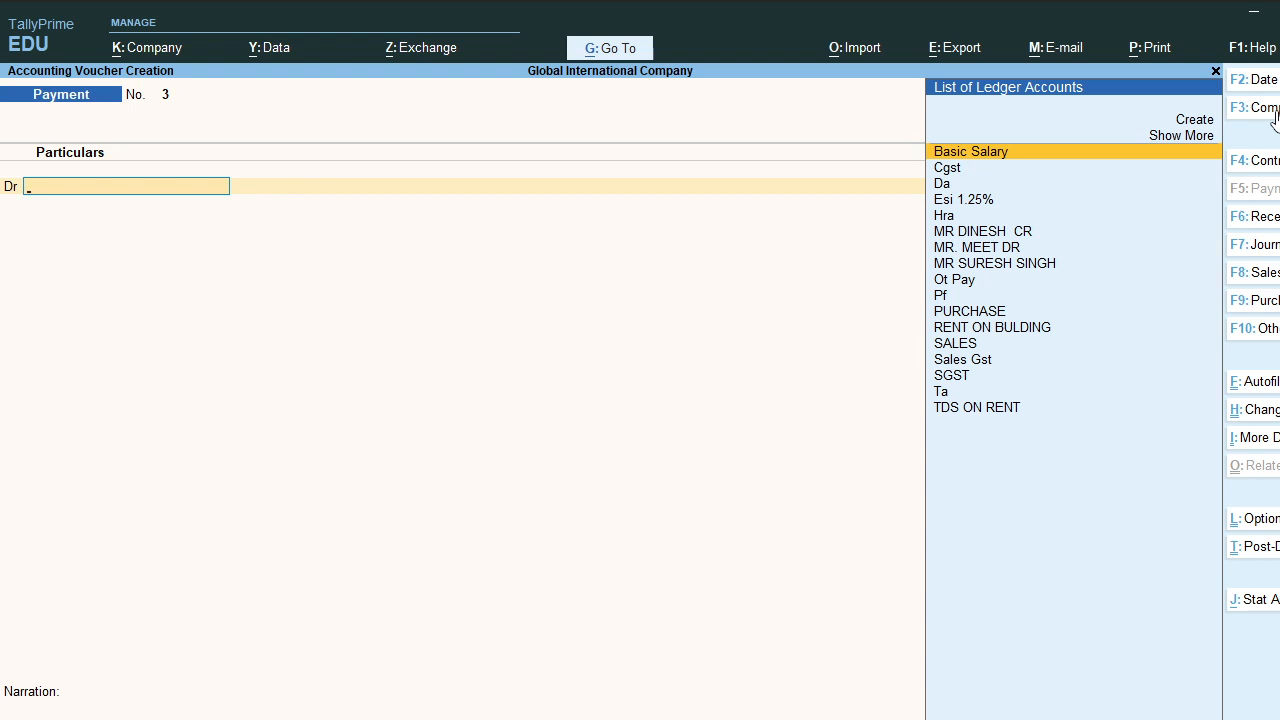
key("Escape")
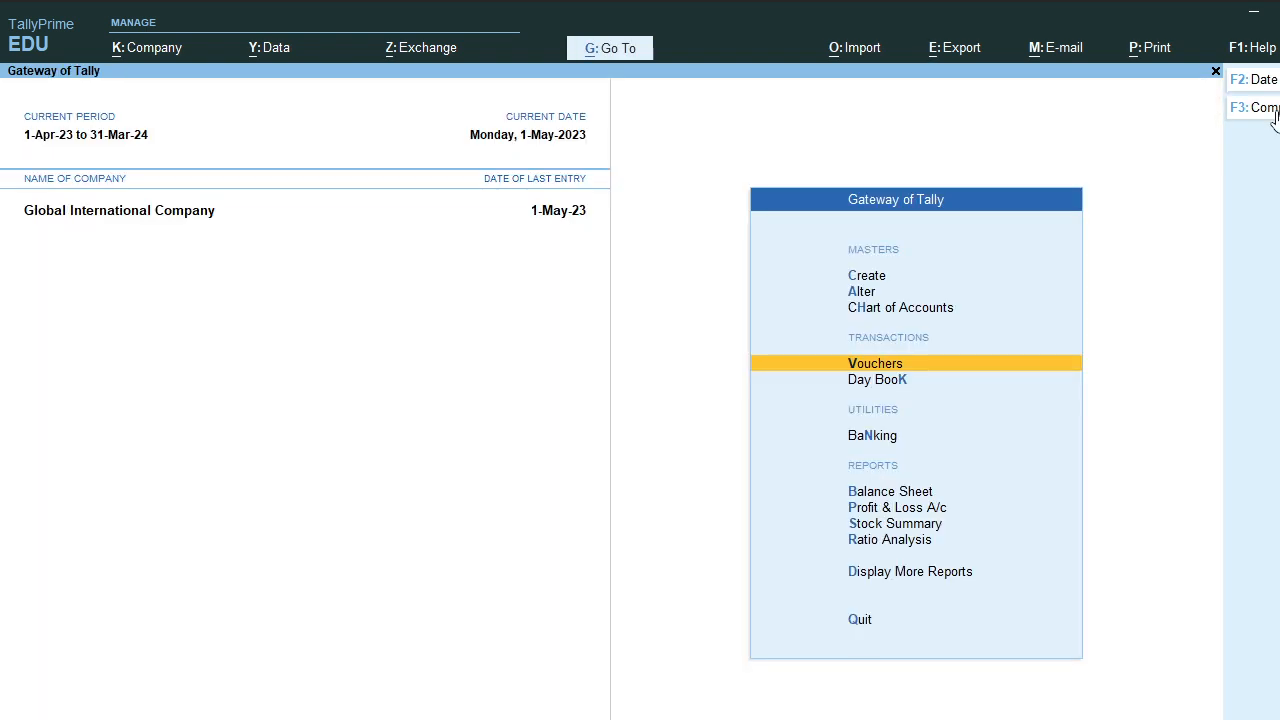
Step: Open the customer's 1-May-23 Sales voucher No. 1 from the Day Book
key("Down")
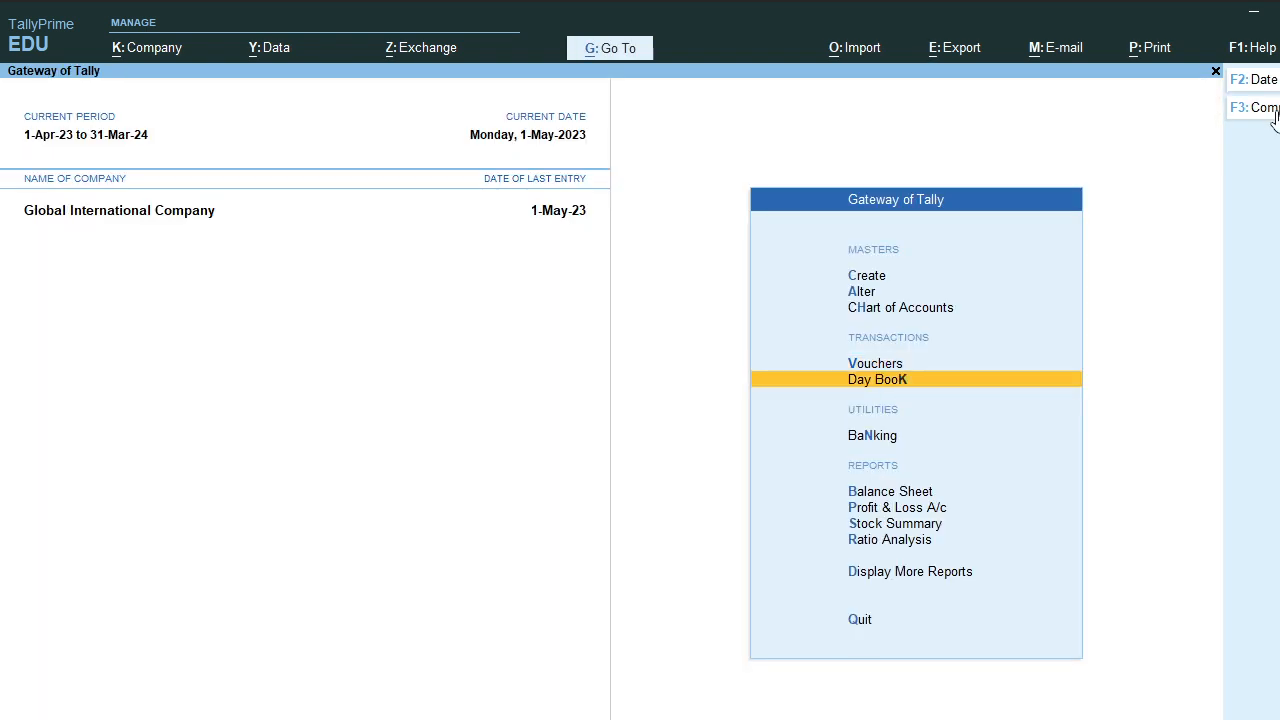
key("Return")
key("Down")
key("Down")
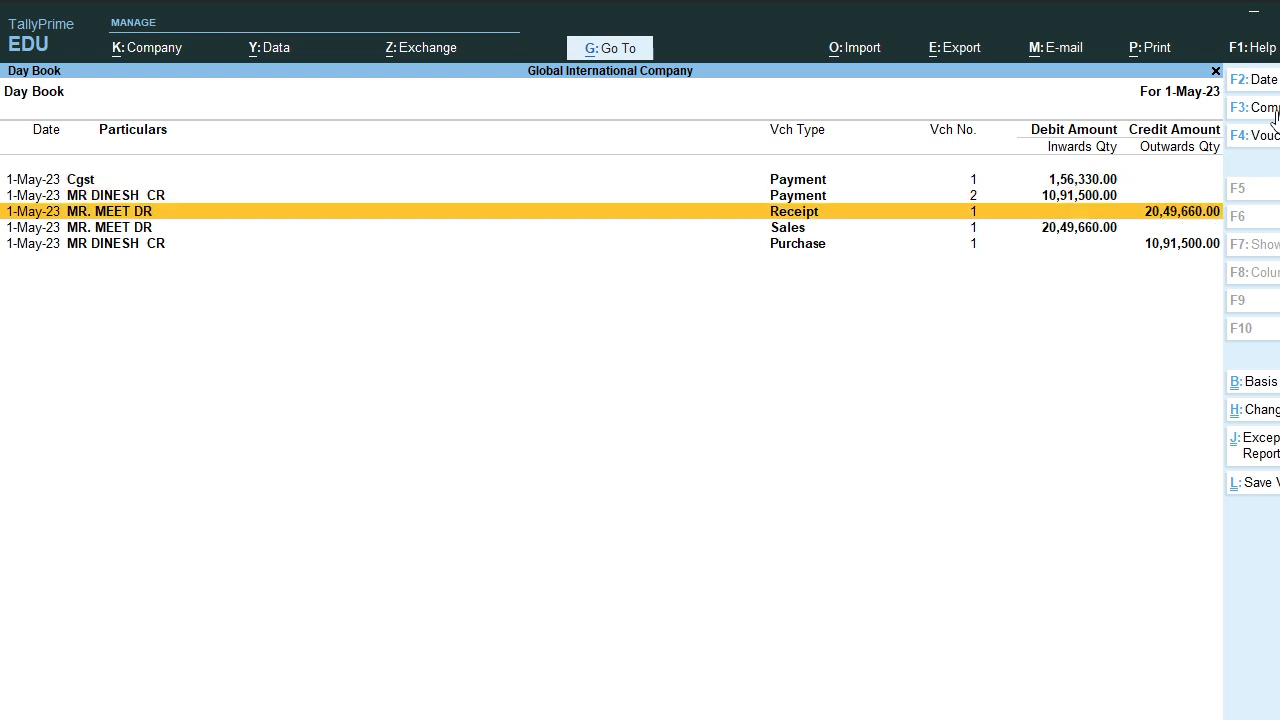
key("Down")
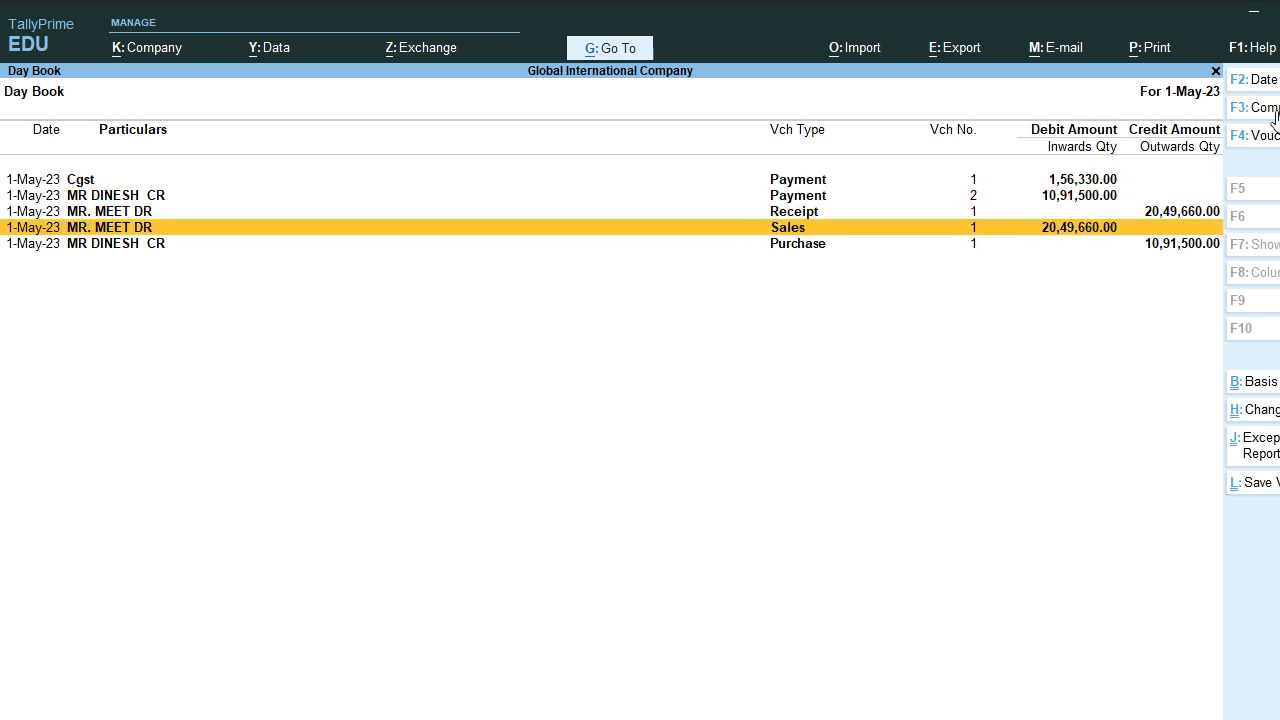
key("Return")
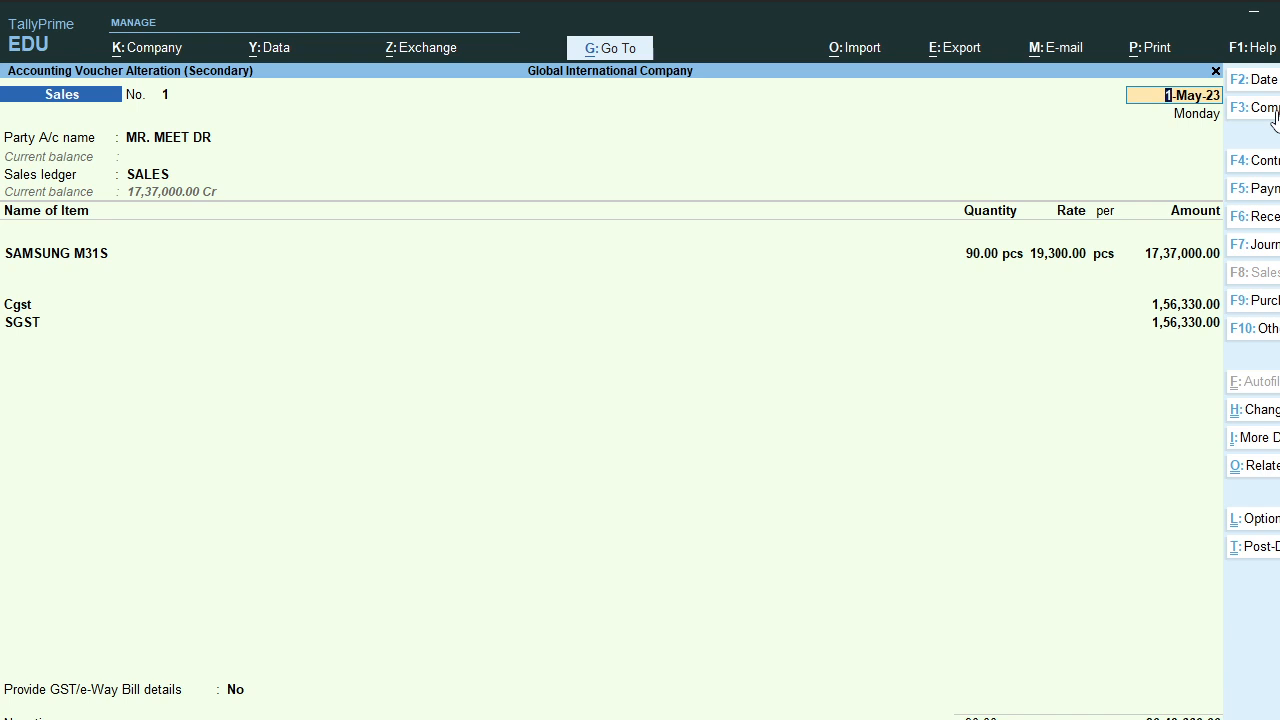
Step: Print the current voucher to a Tax Invoice preview totaling ₹20,49,660.00
key("ctrl")
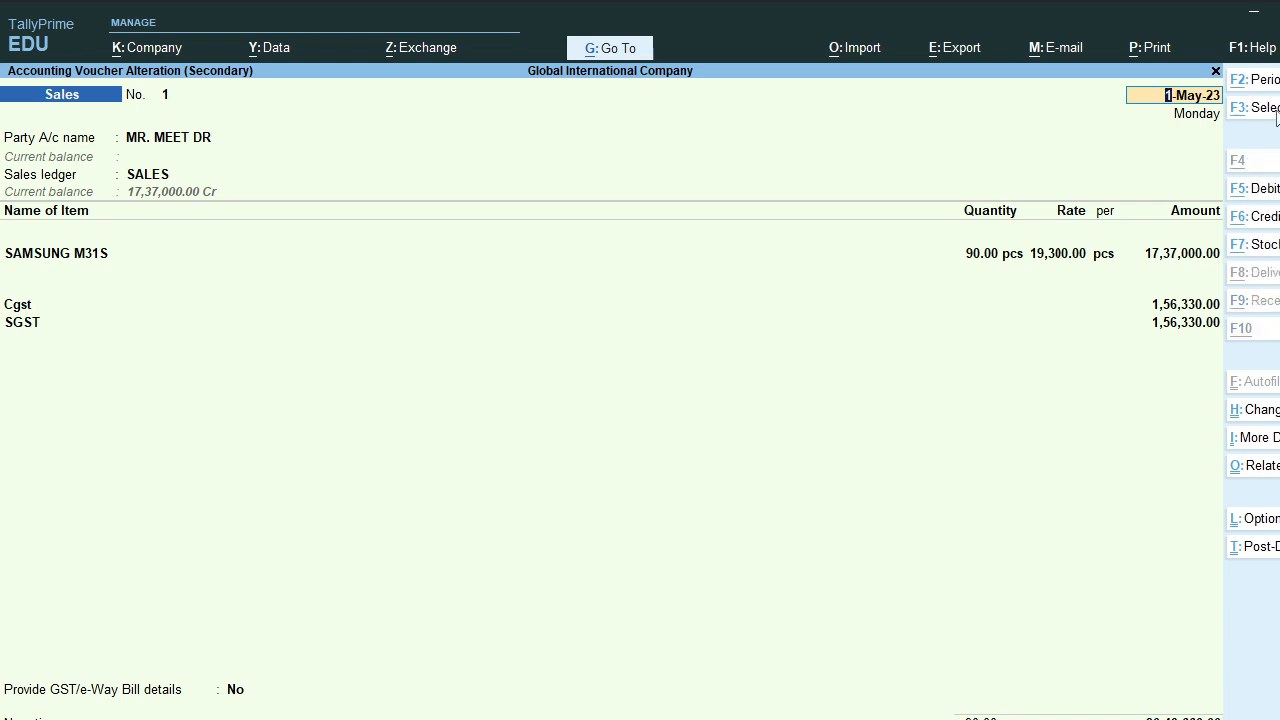
key("alt+p")
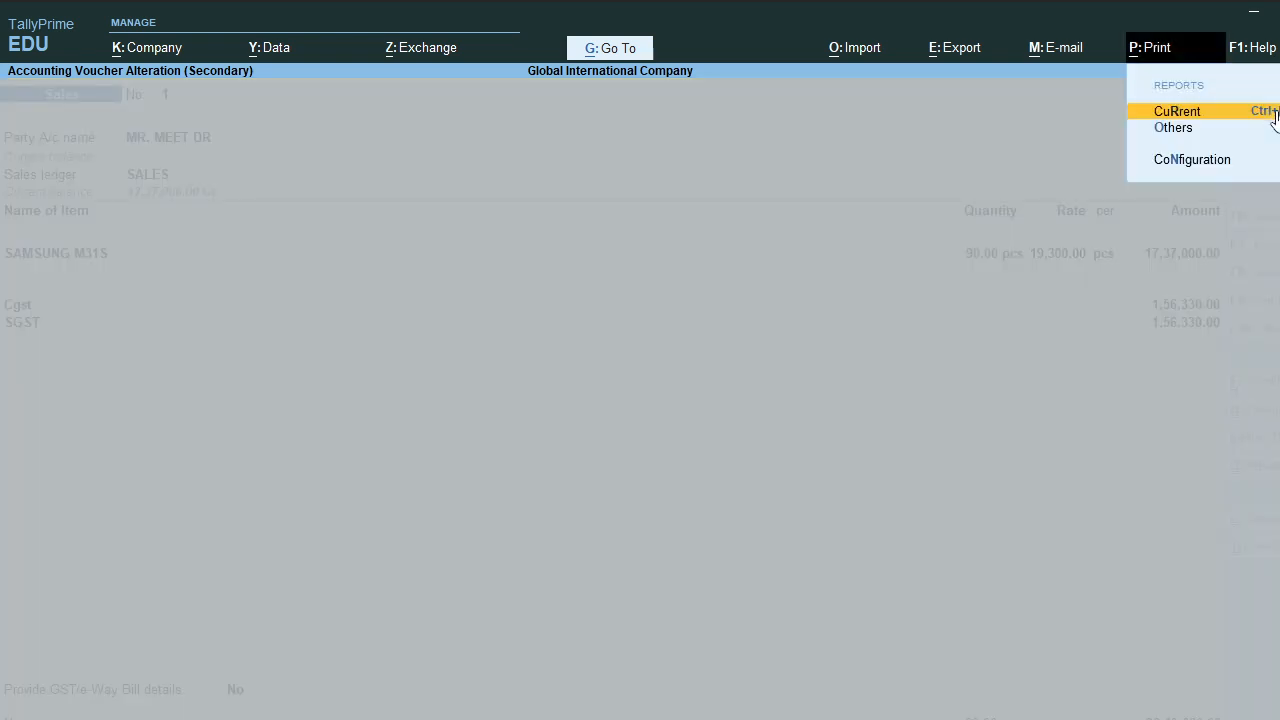
key("Return")
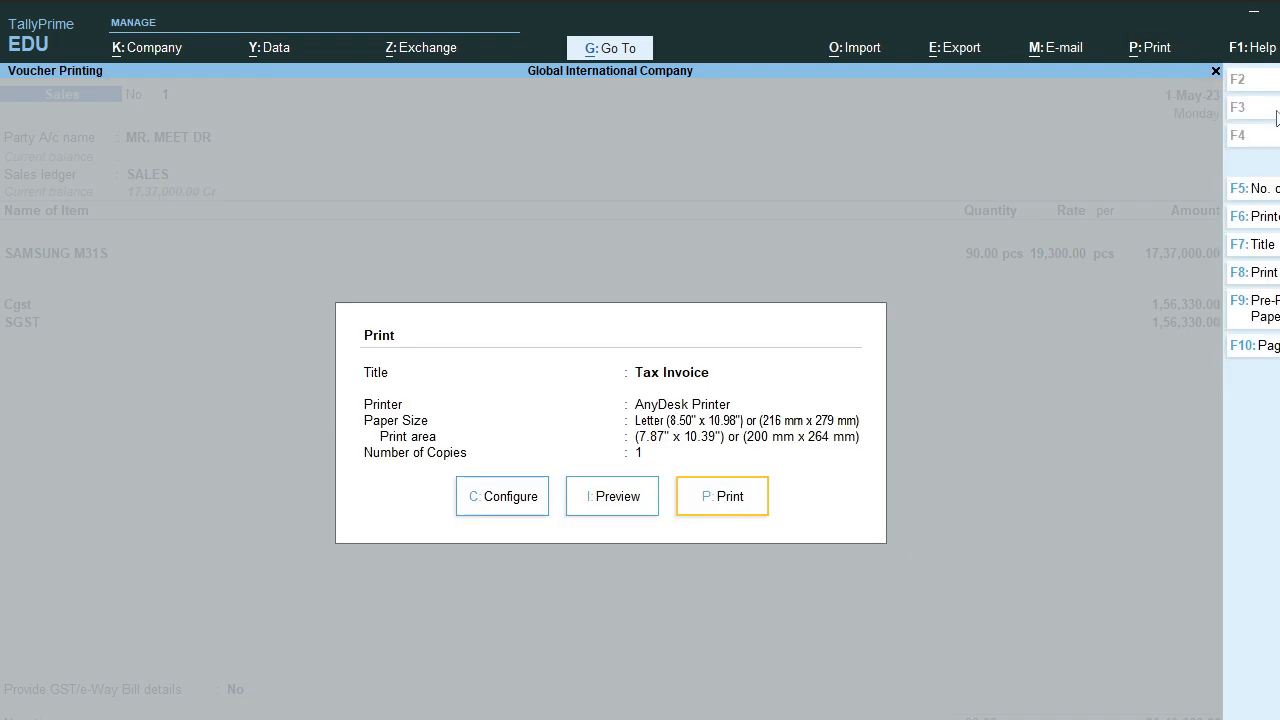
key("Left")
key("Left")
key("Right")
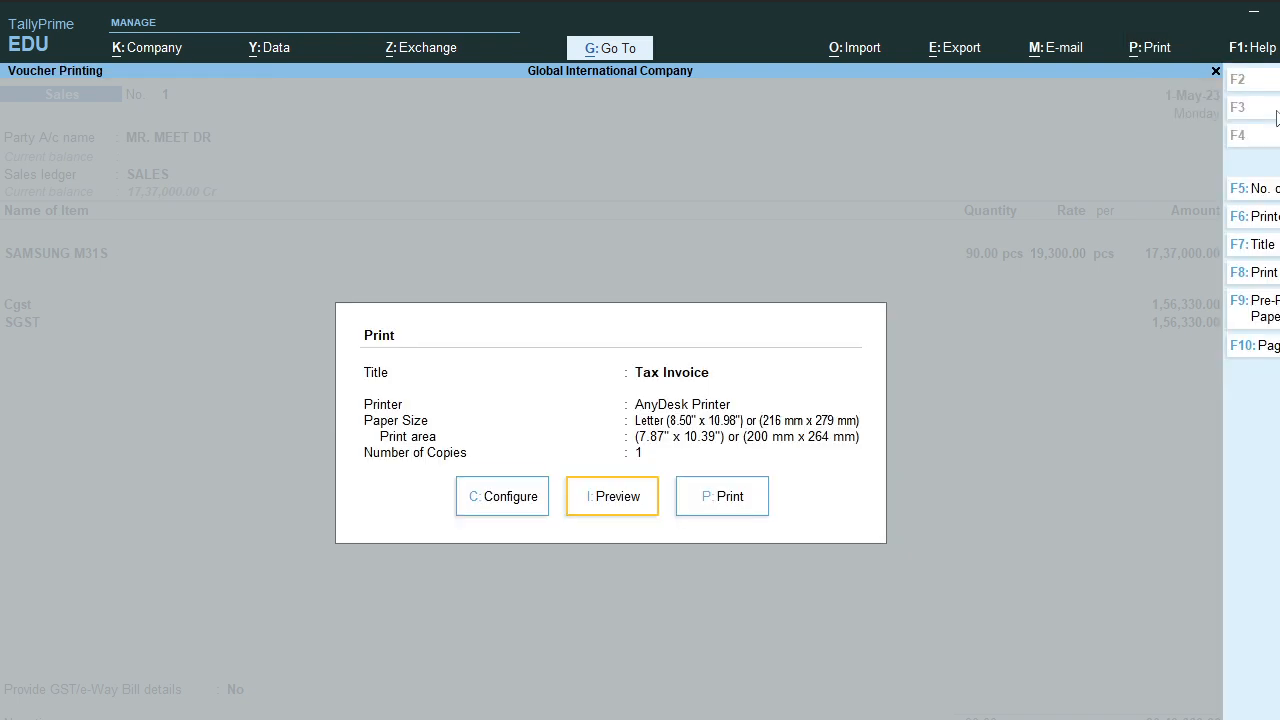
key("Right")
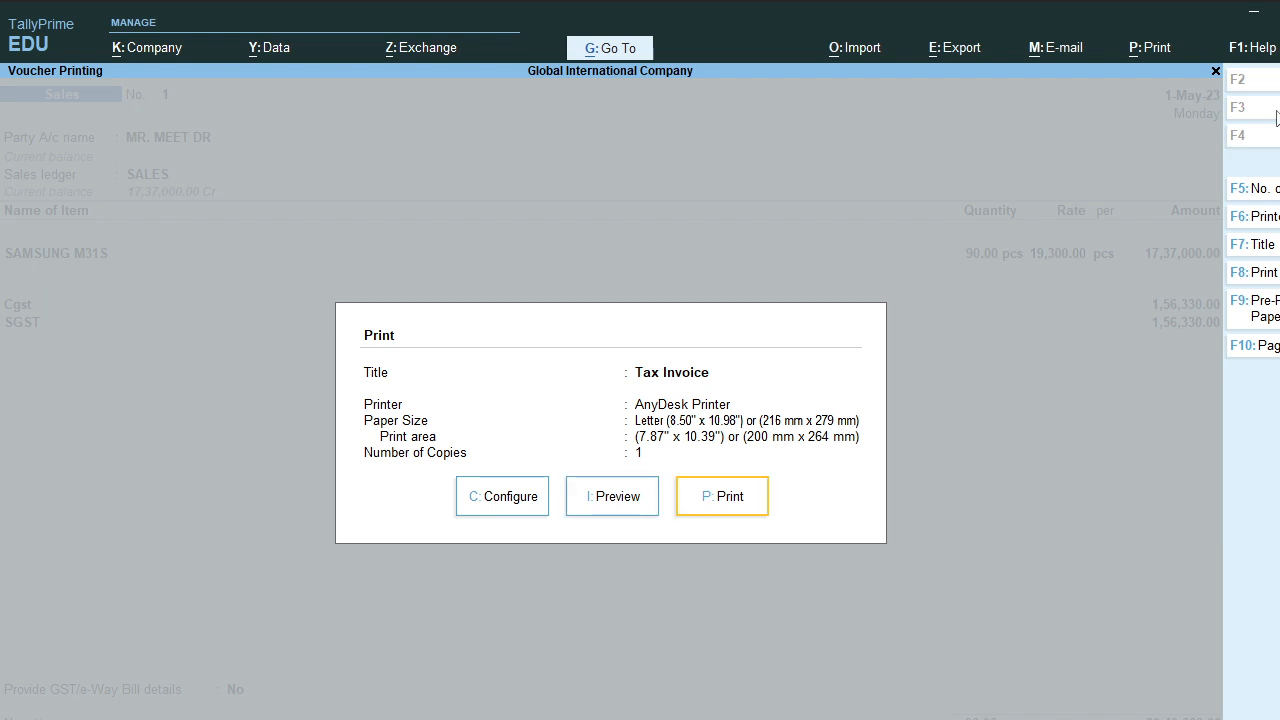
key("Left")
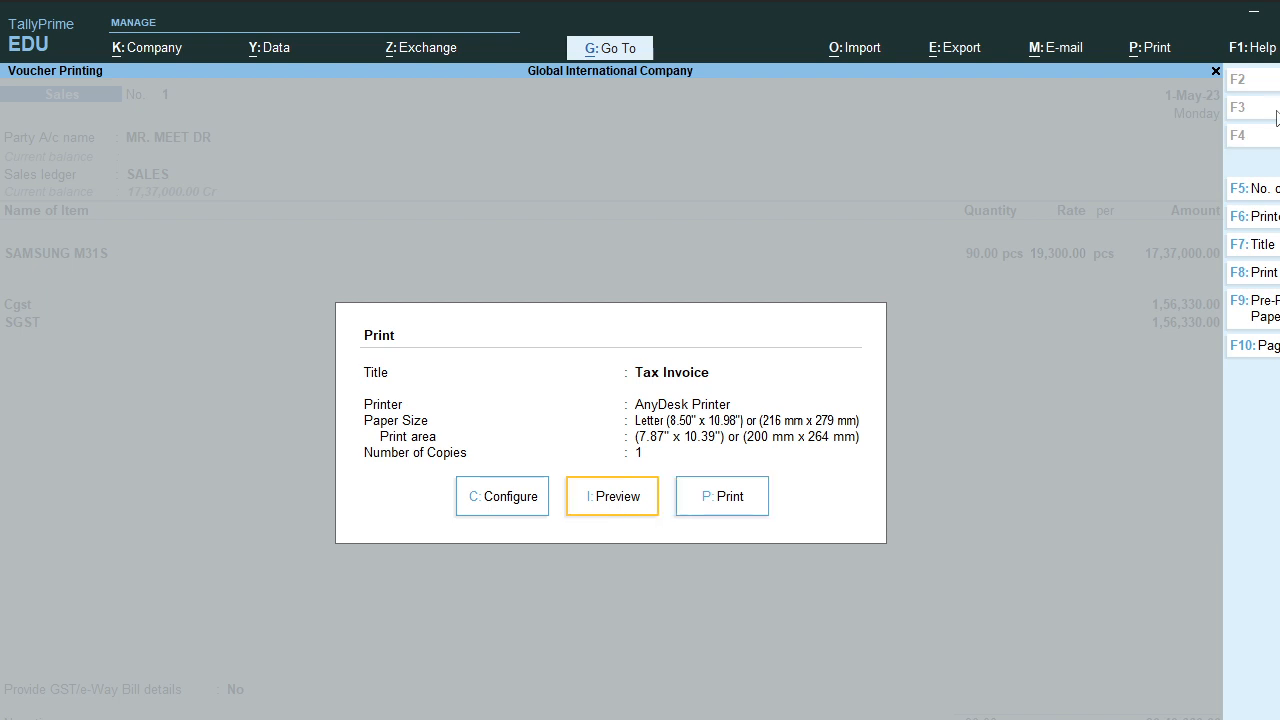
key("Return")
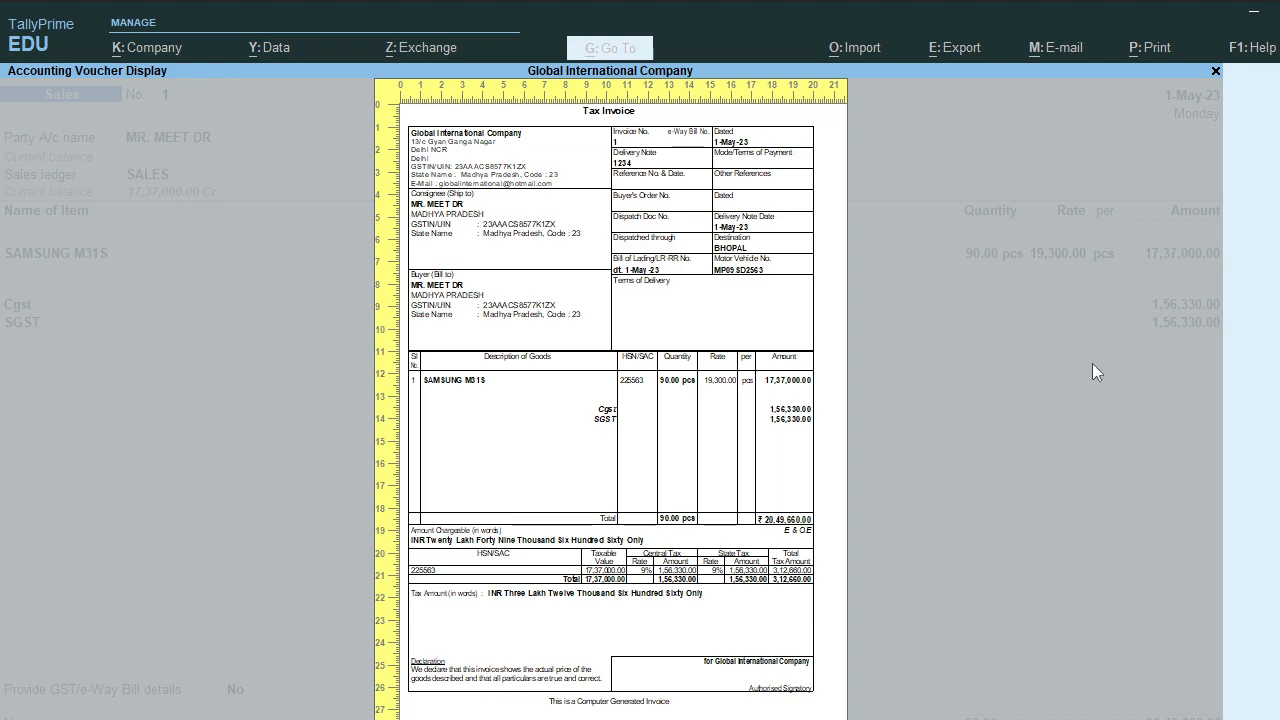
Step: Zoom into the invoice to check 90 pcs SAMSUNG M31S at 19,300.00 and CGST/SGST of 1,56,330.00 each
left_click(574, 450)
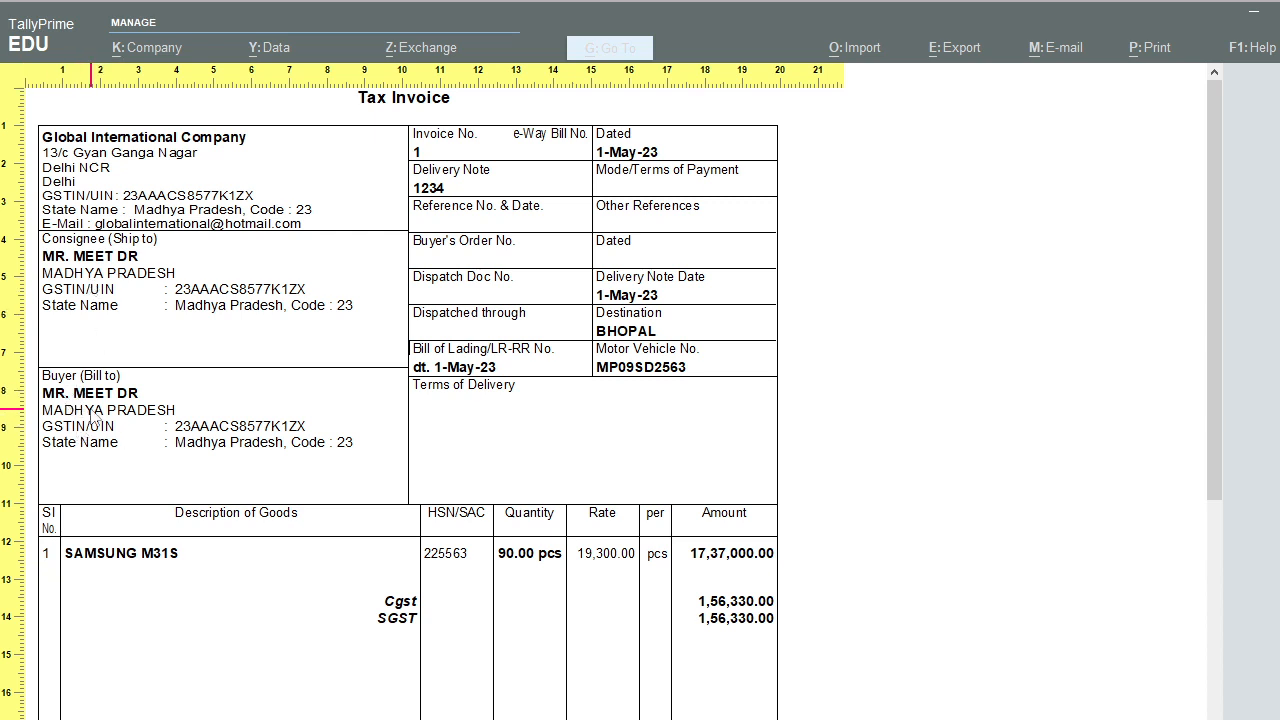
scroll(127, 414, "down", 2)
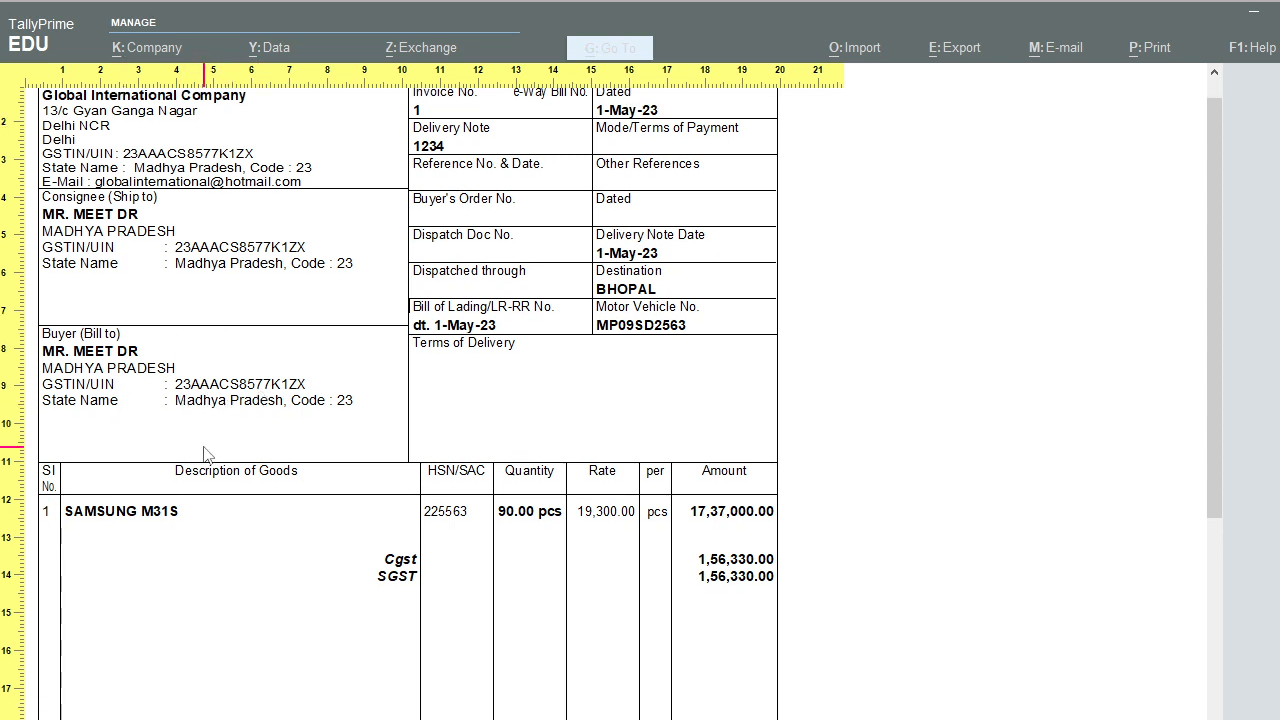
scroll(430, 254, "up", 2)
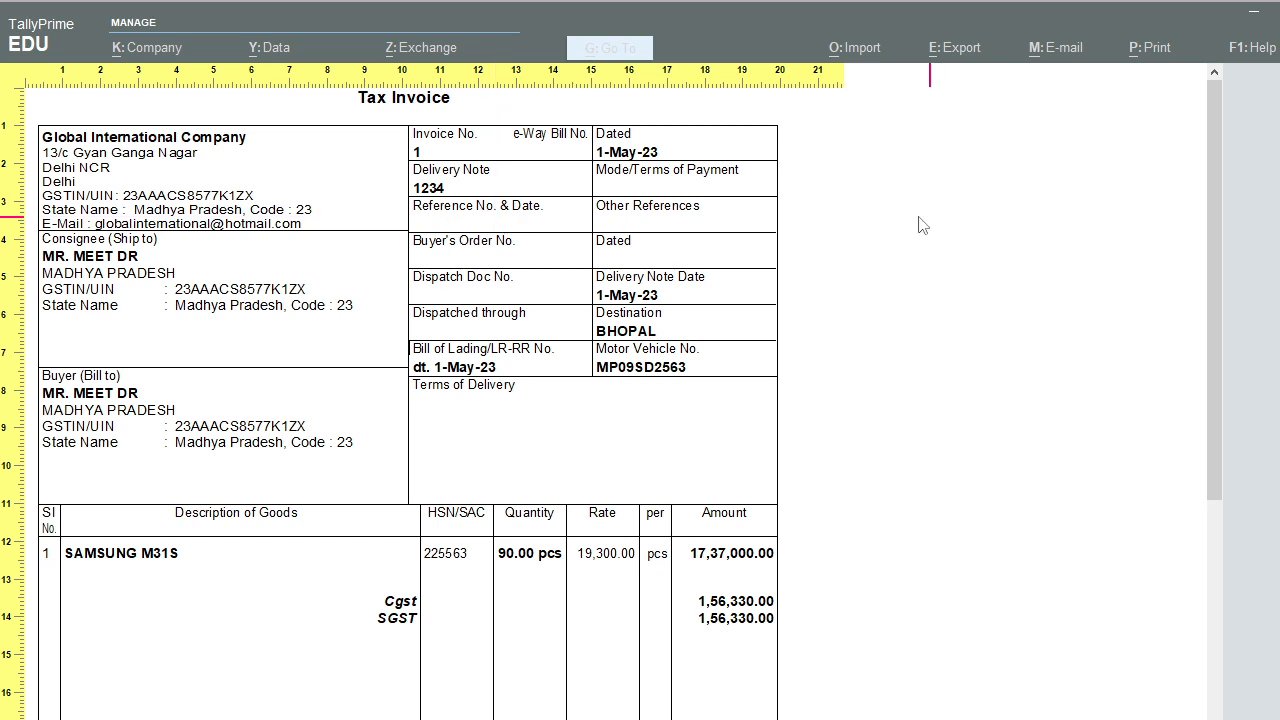
scroll(587, 391, "down", 1)
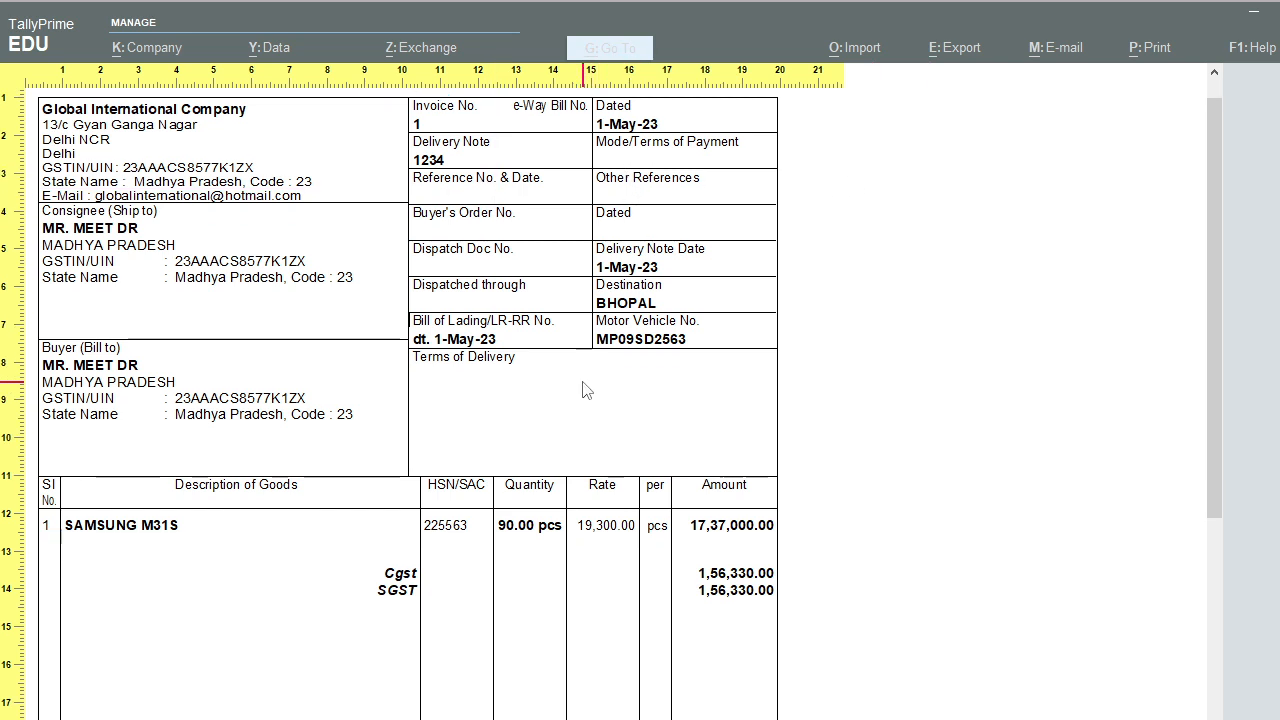
scroll(587, 391, "down", 1)
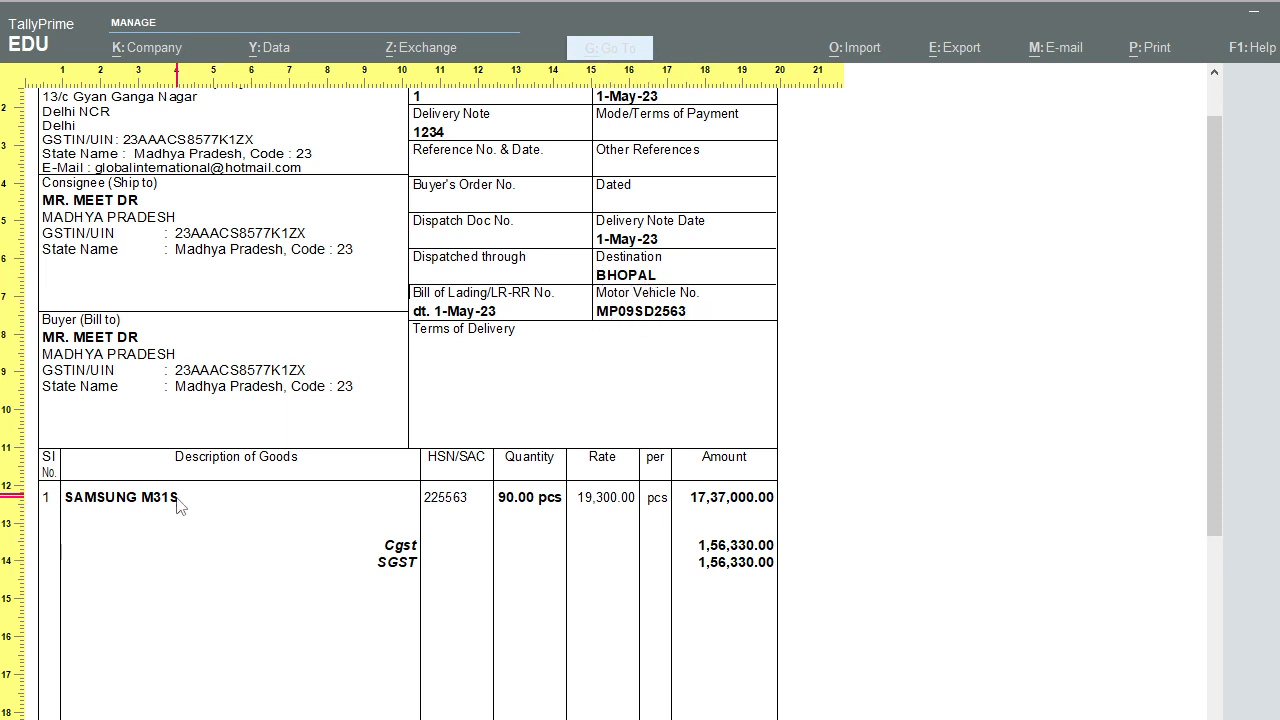
scroll(177, 505, "down", 2)
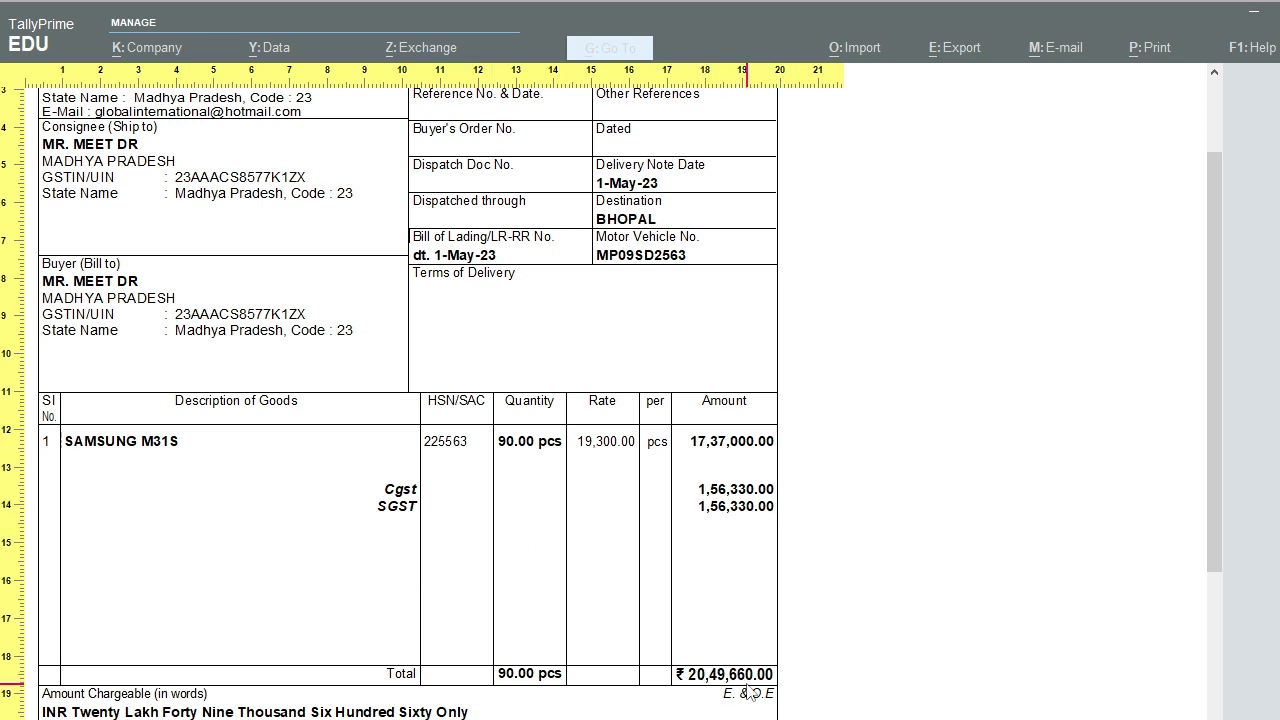
scroll(750, 692, "down", 1)
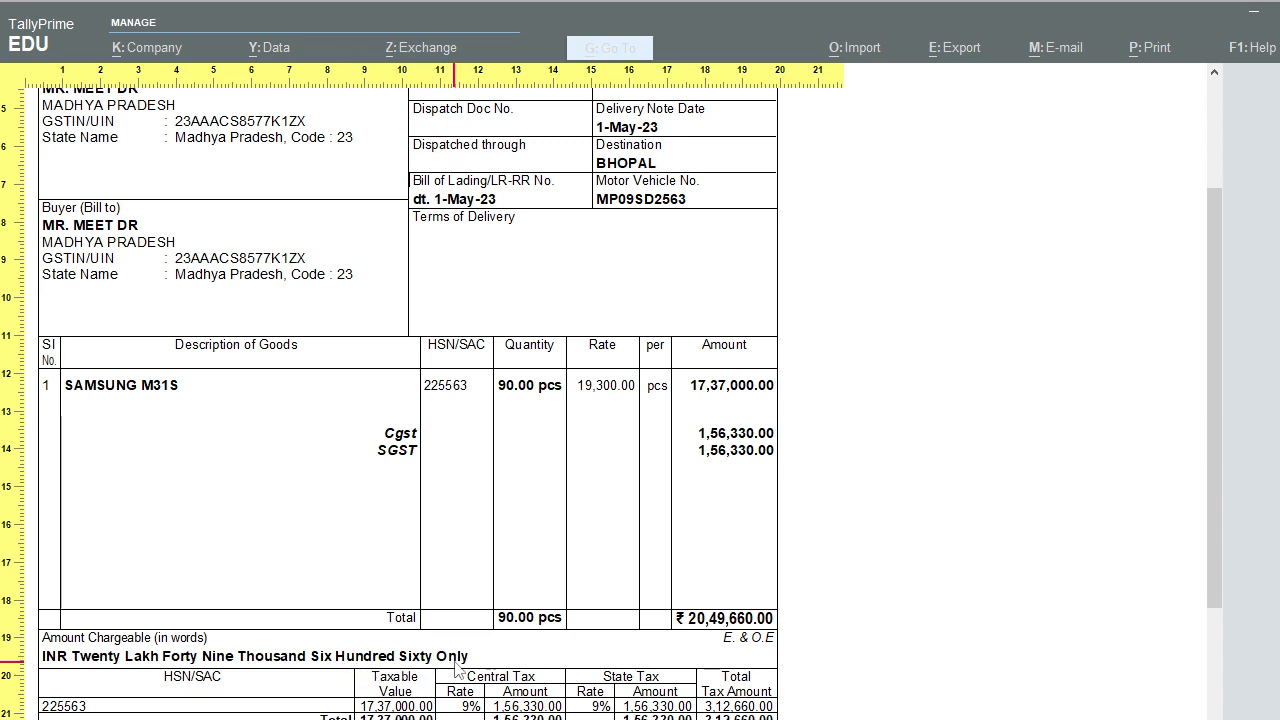
scroll(466, 668, "down", 3)
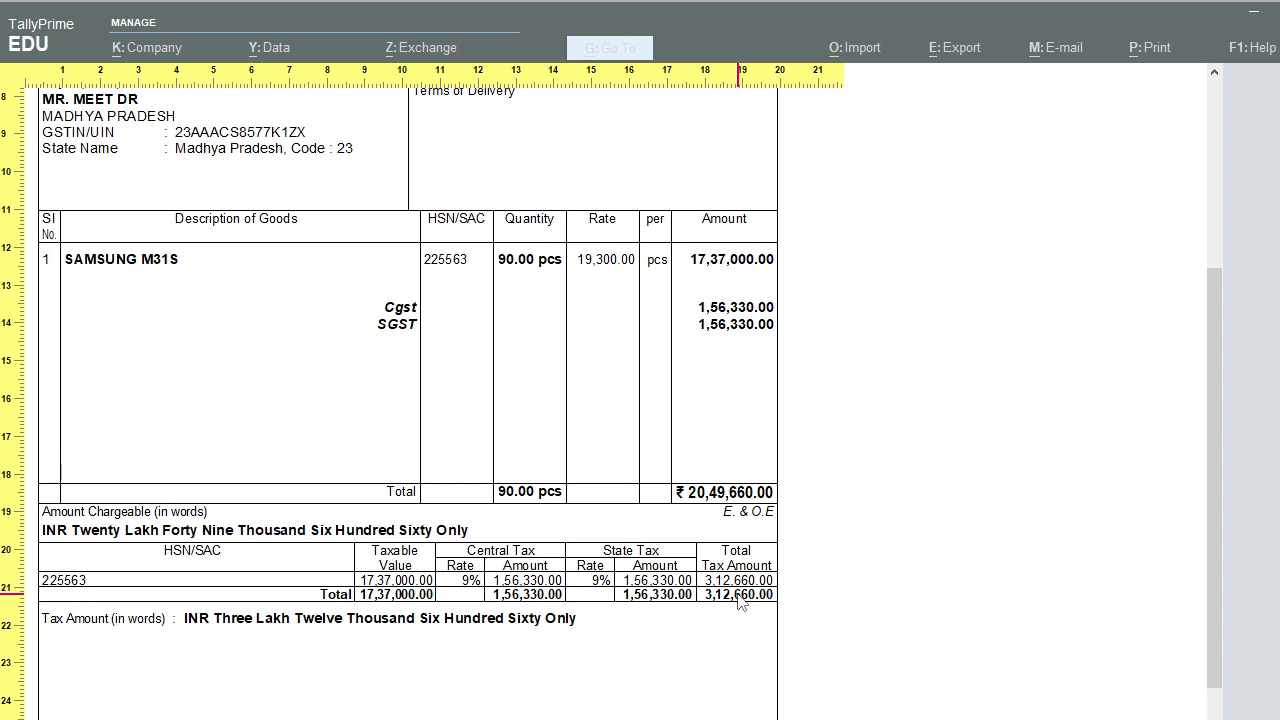
scroll(740, 600, "down", 3)
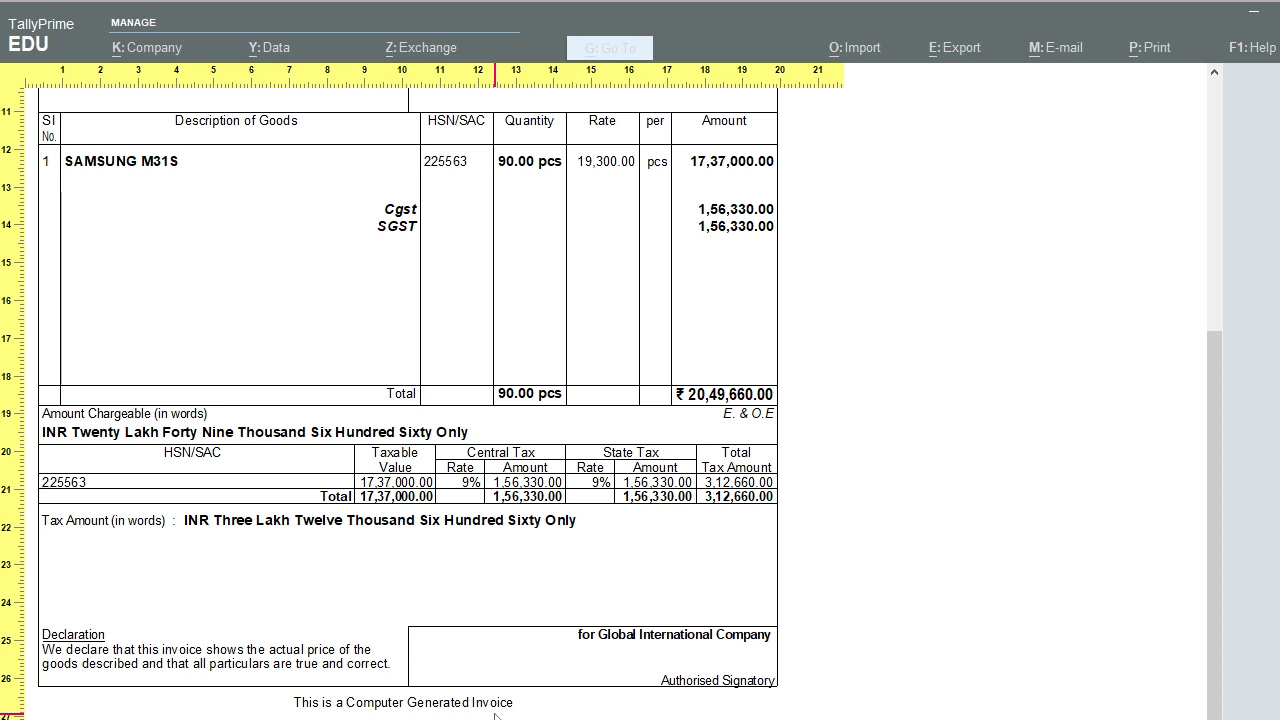
scroll(494, 714, "up", 5)
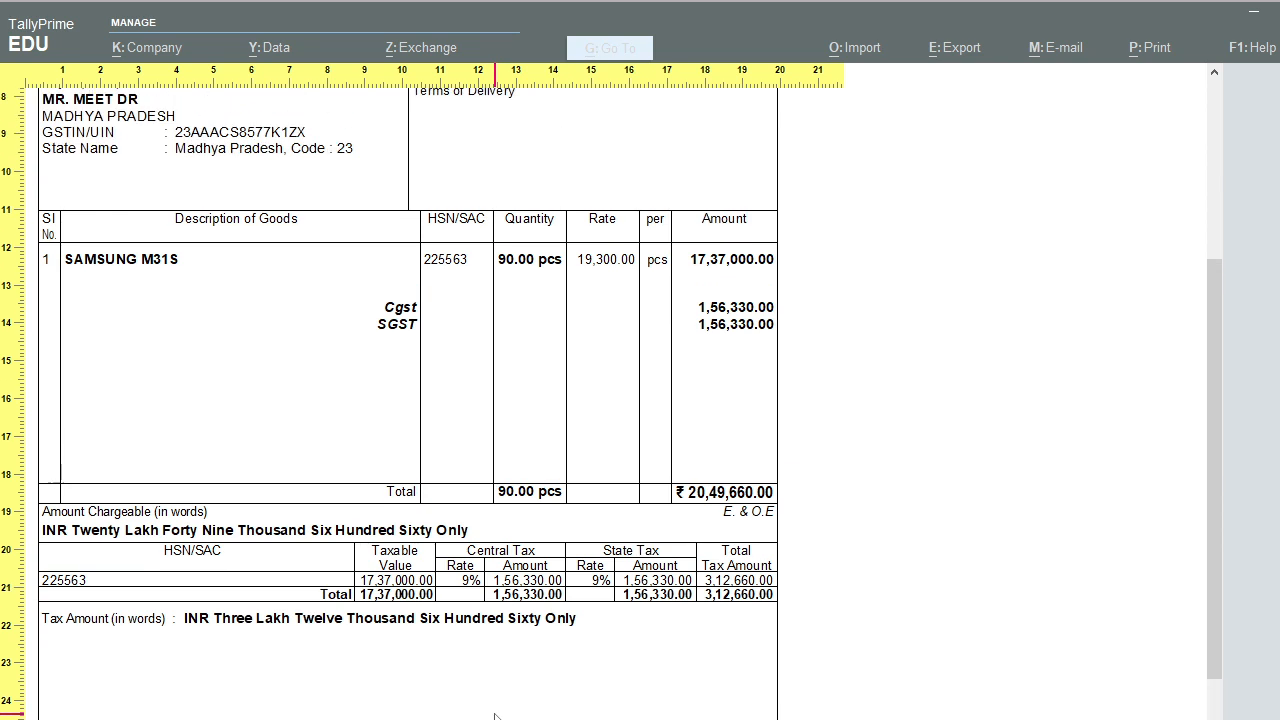
scroll(494, 714, "up", 7)
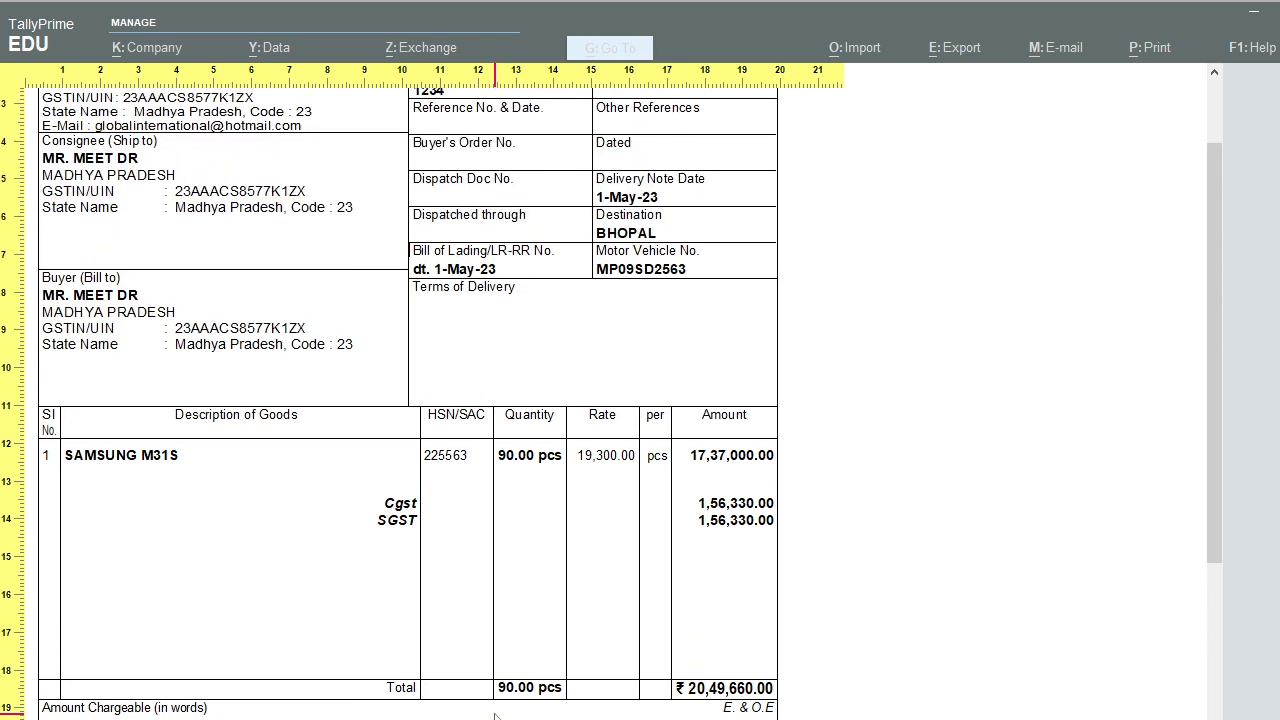
scroll(494, 714, "up", 1)
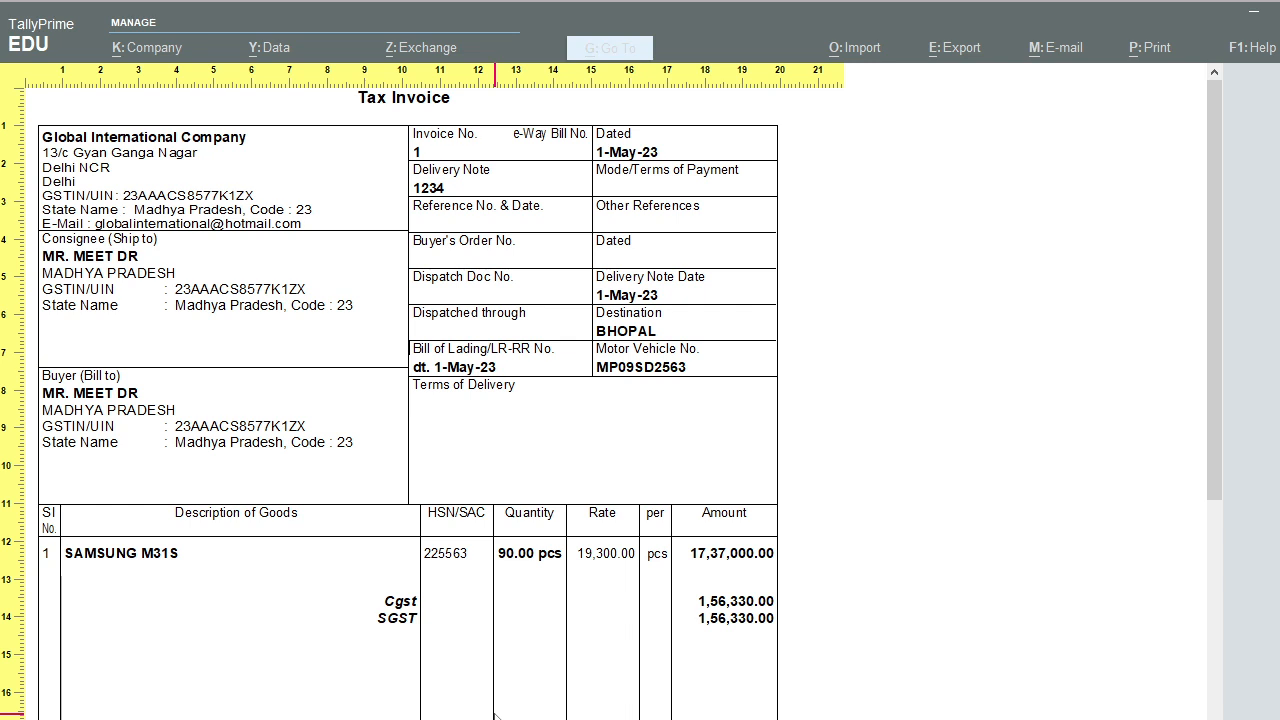